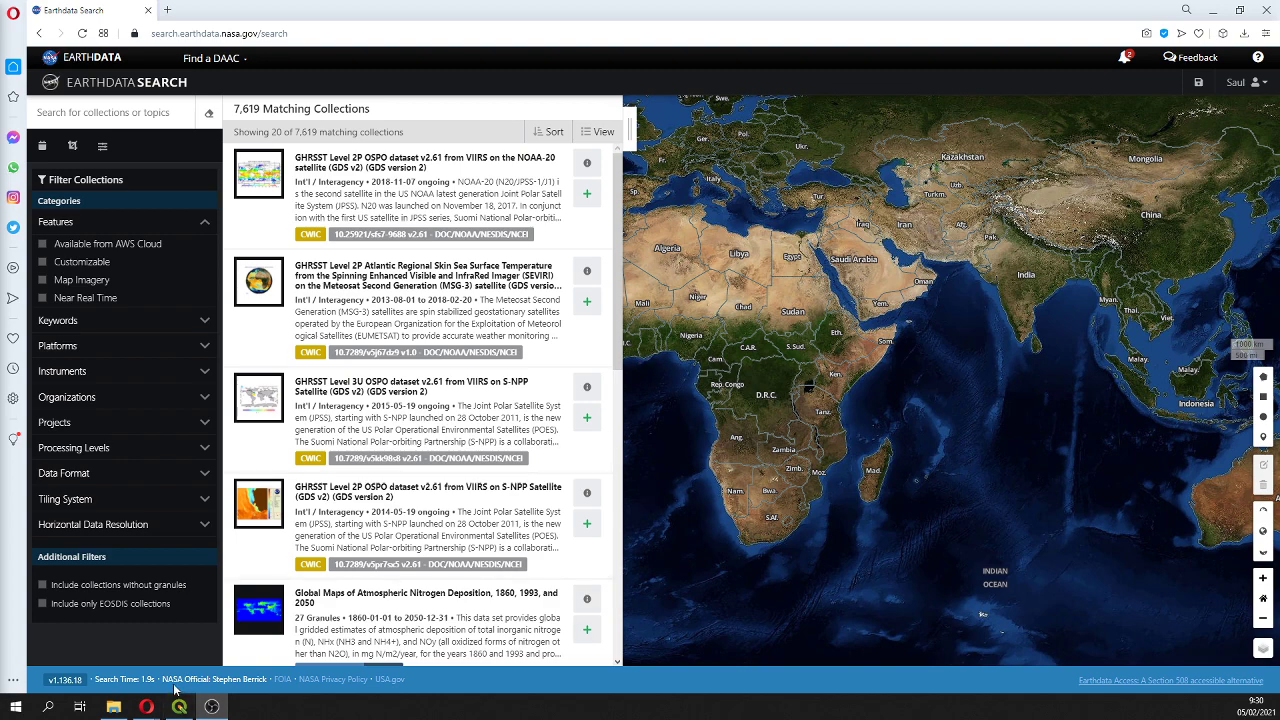
# - Switch to File Explorer and review the Dem, Out and Shp folders of watershedStreamNetworkLargeScaleBasinsQGIS, including the files in Shp
pyautogui.click(113, 706)
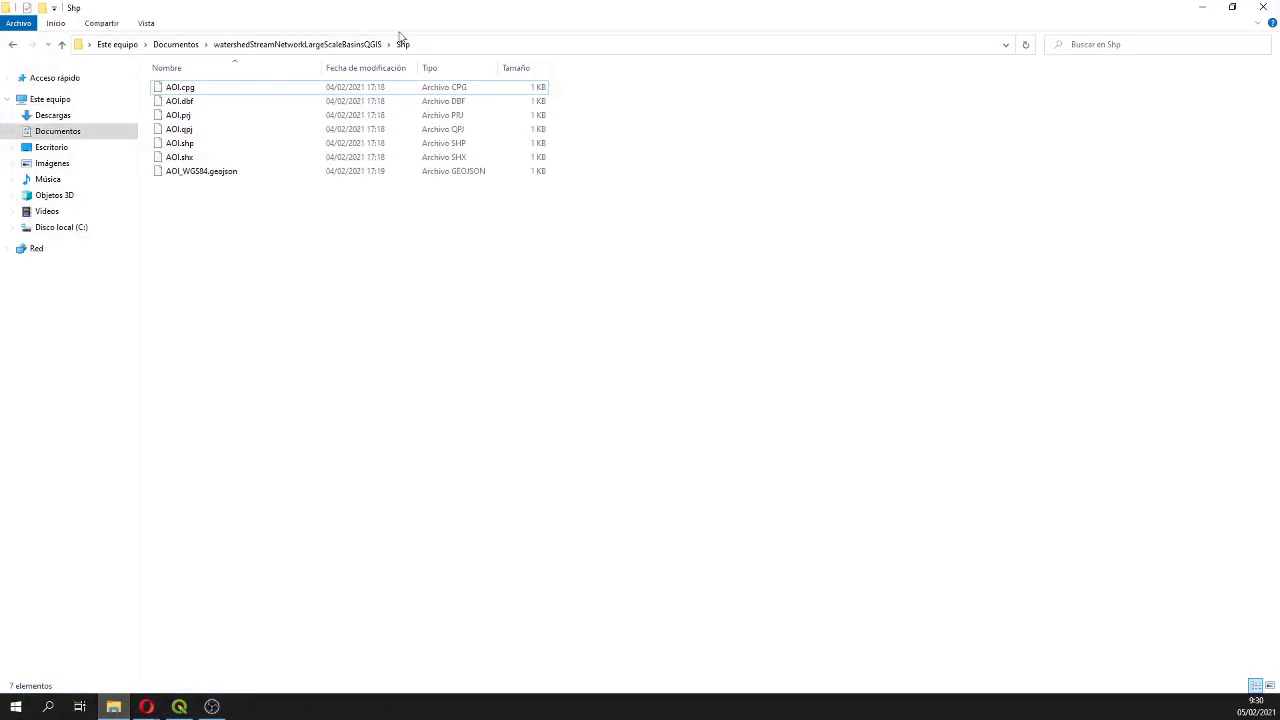
pyautogui.click(252, 44)
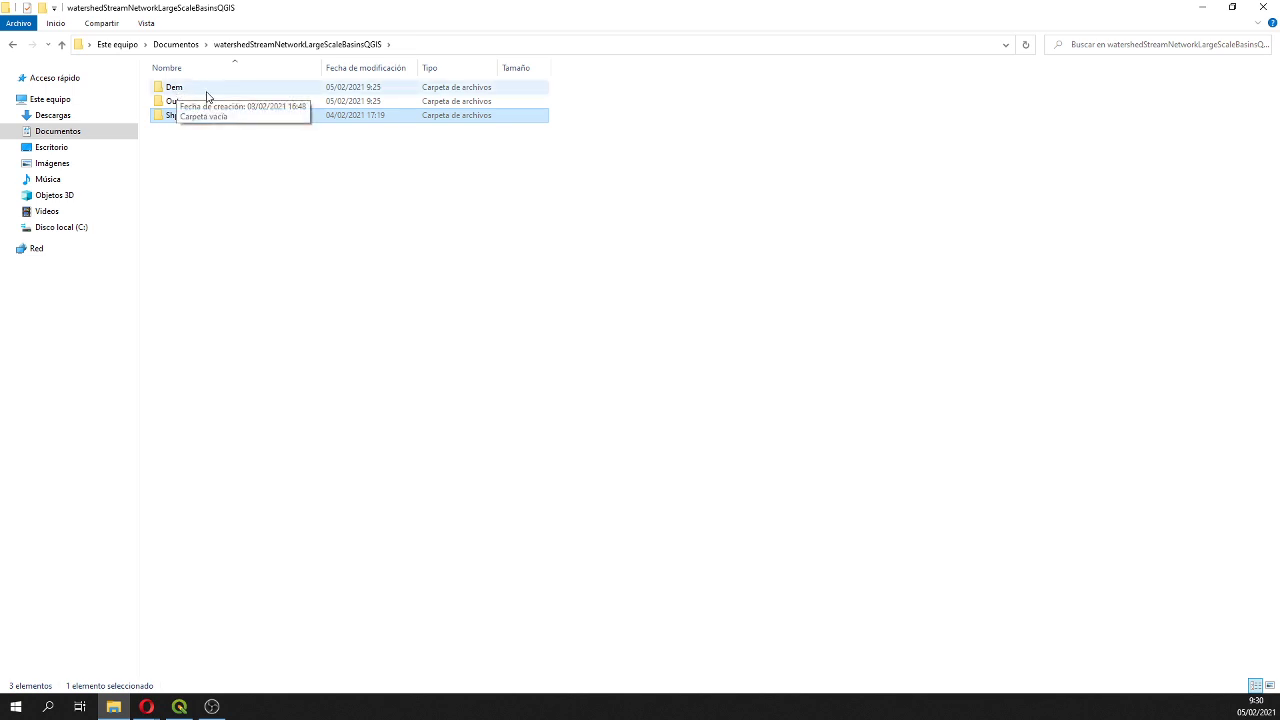
pyautogui.click(206, 92)
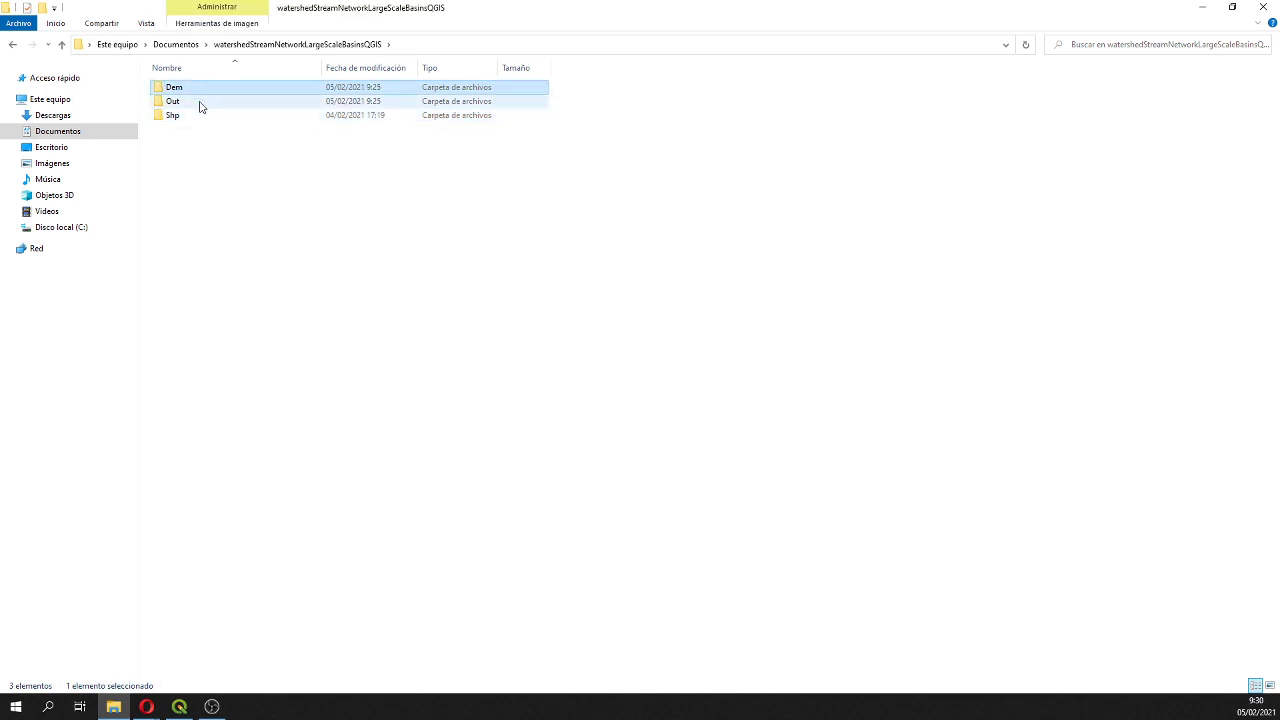
pyautogui.click(199, 106)
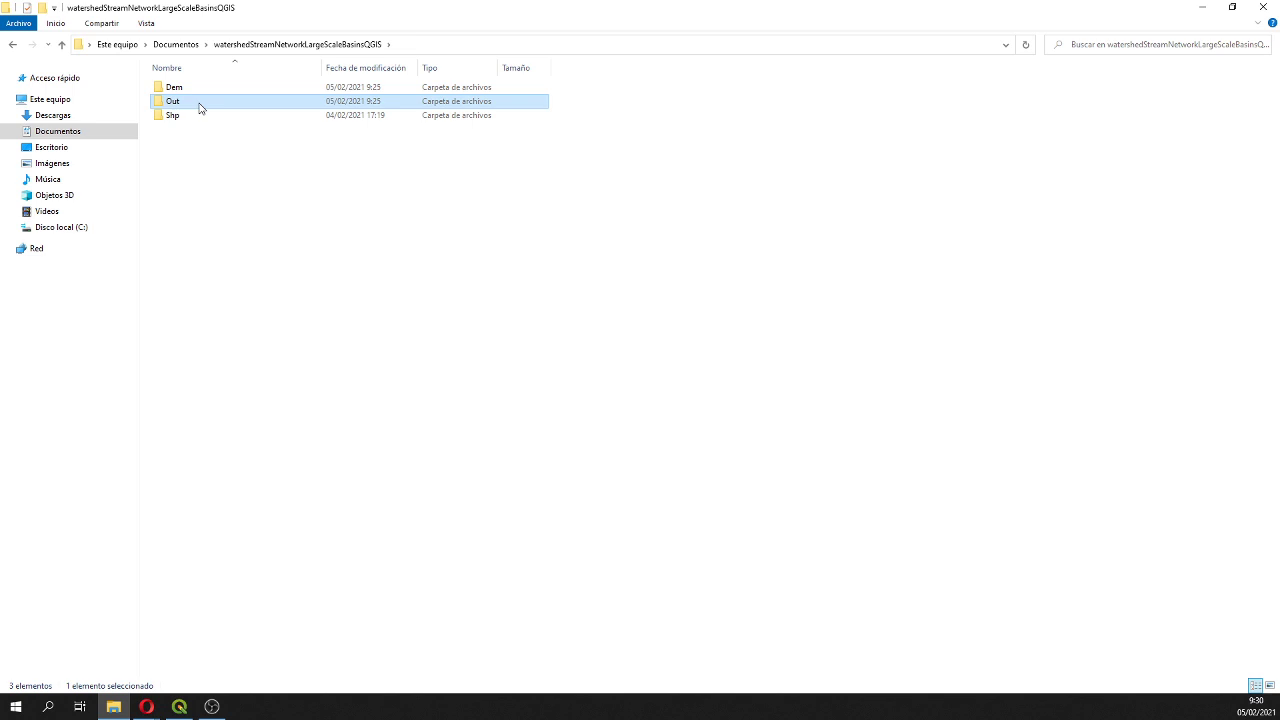
pyautogui.click(197, 116)
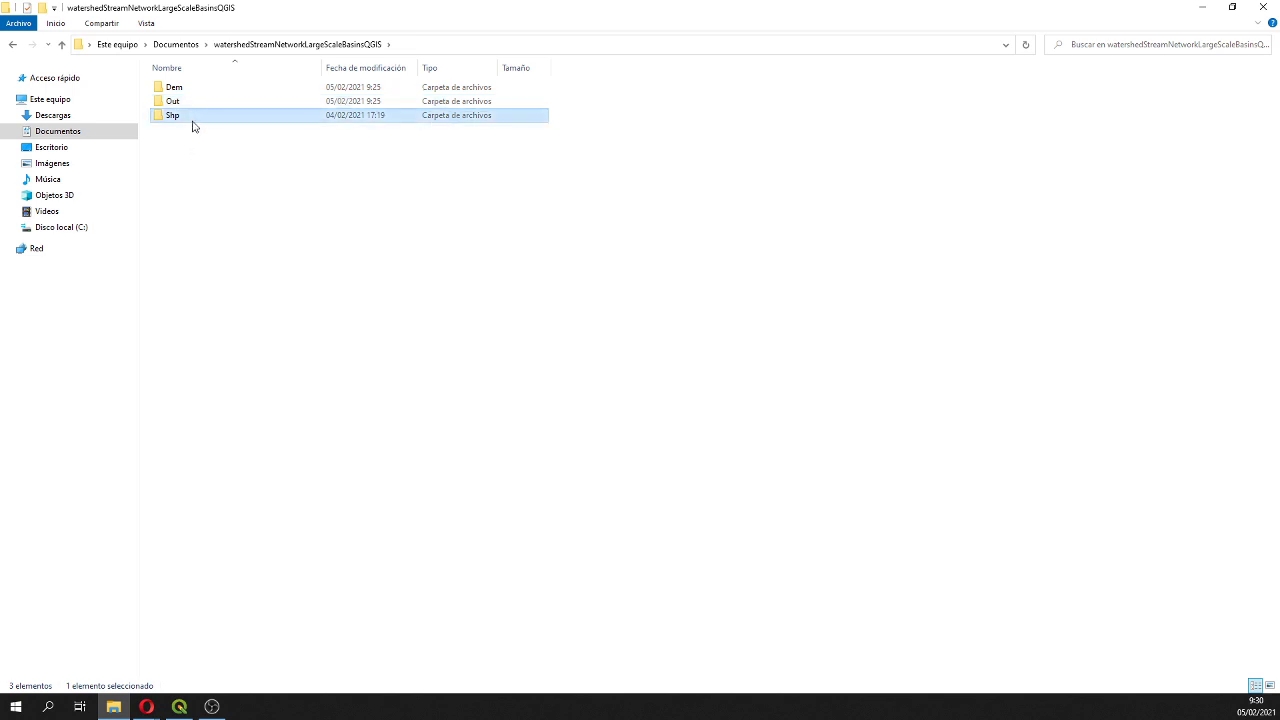
pyautogui.doubleClick(194, 117)
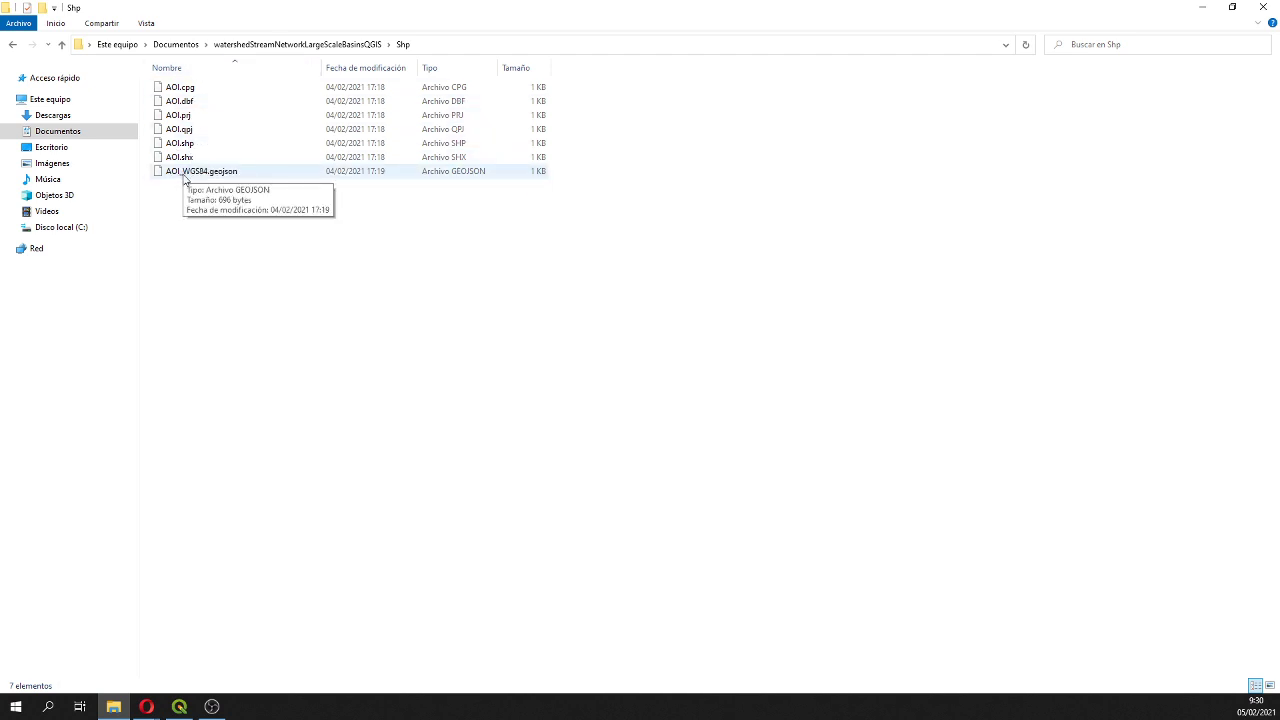
pyautogui.click(1202, 7)
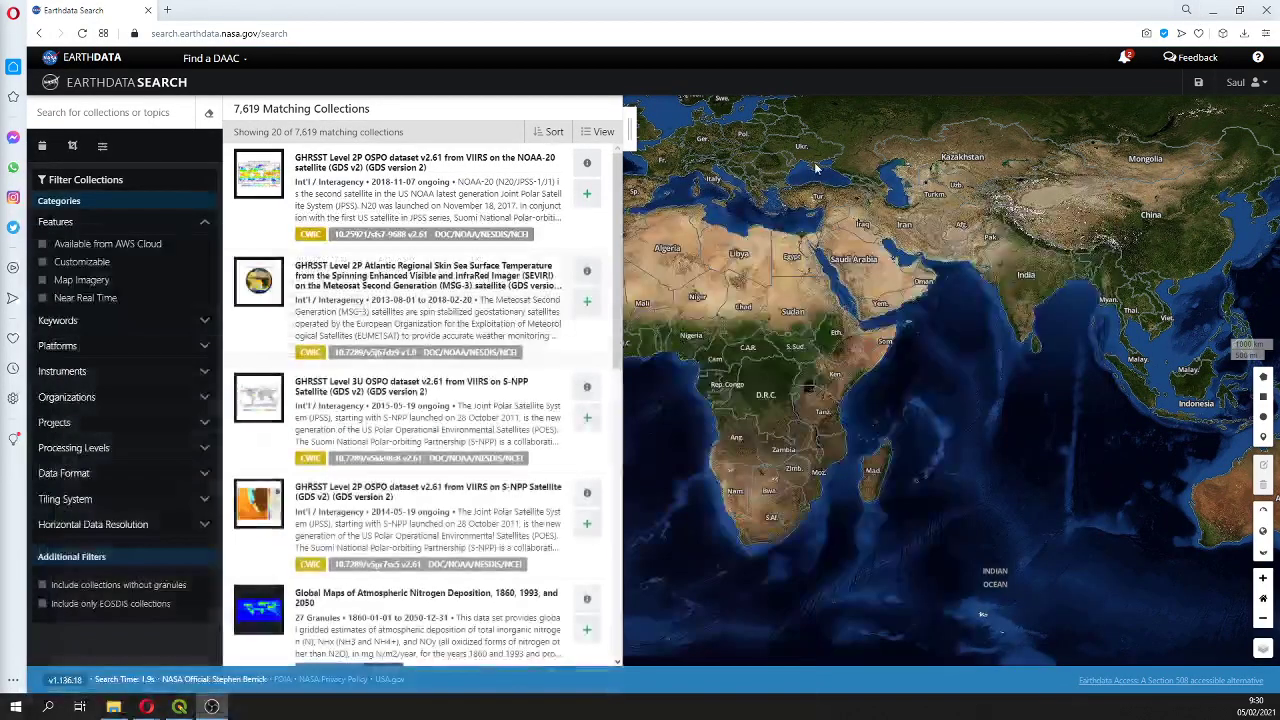
# - Load AOI_WGS84.geojson from the Shp folder as the spatial search area and restrict the collections to Map Imagery
pyautogui.click(72, 145)
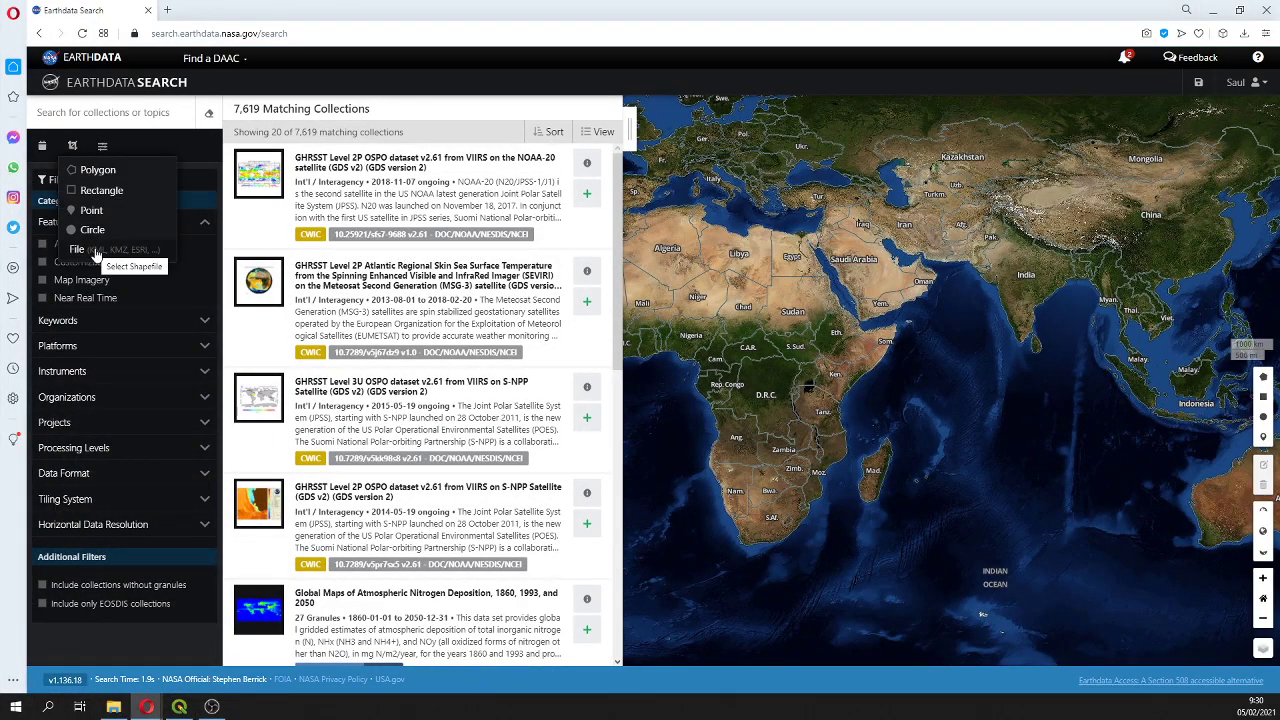
pyautogui.click(94, 248)
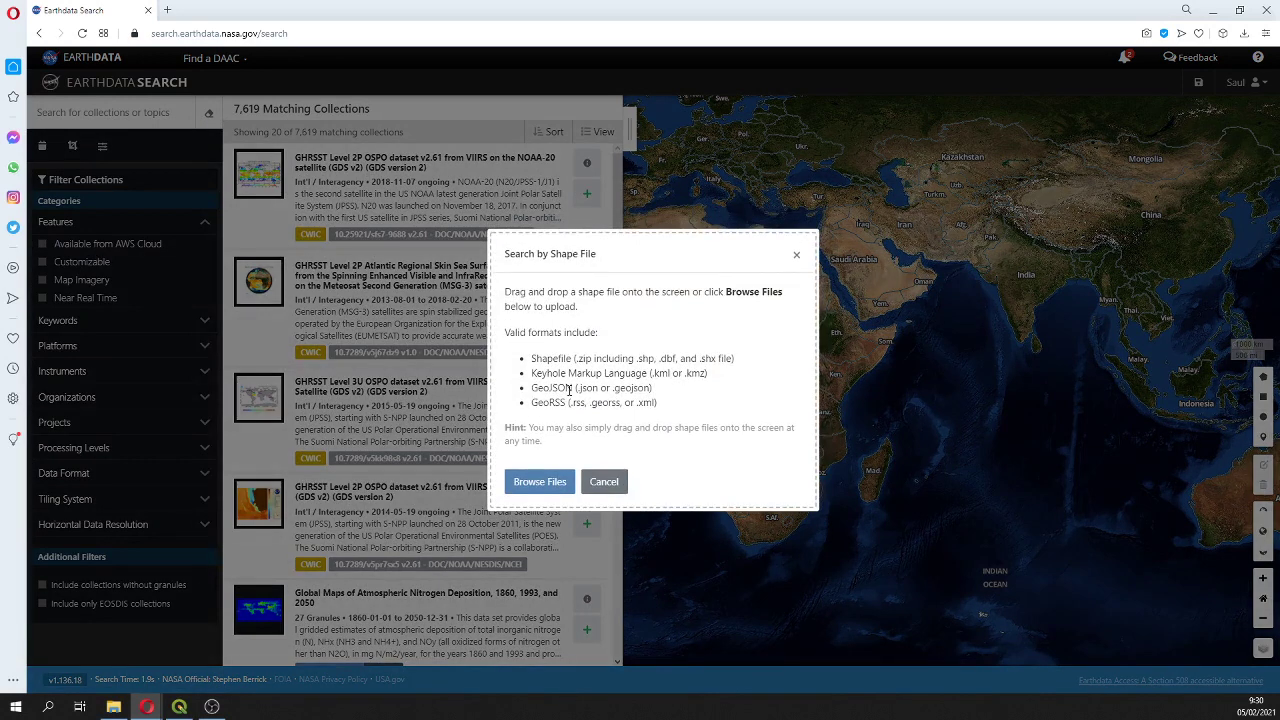
pyautogui.click(536, 483)
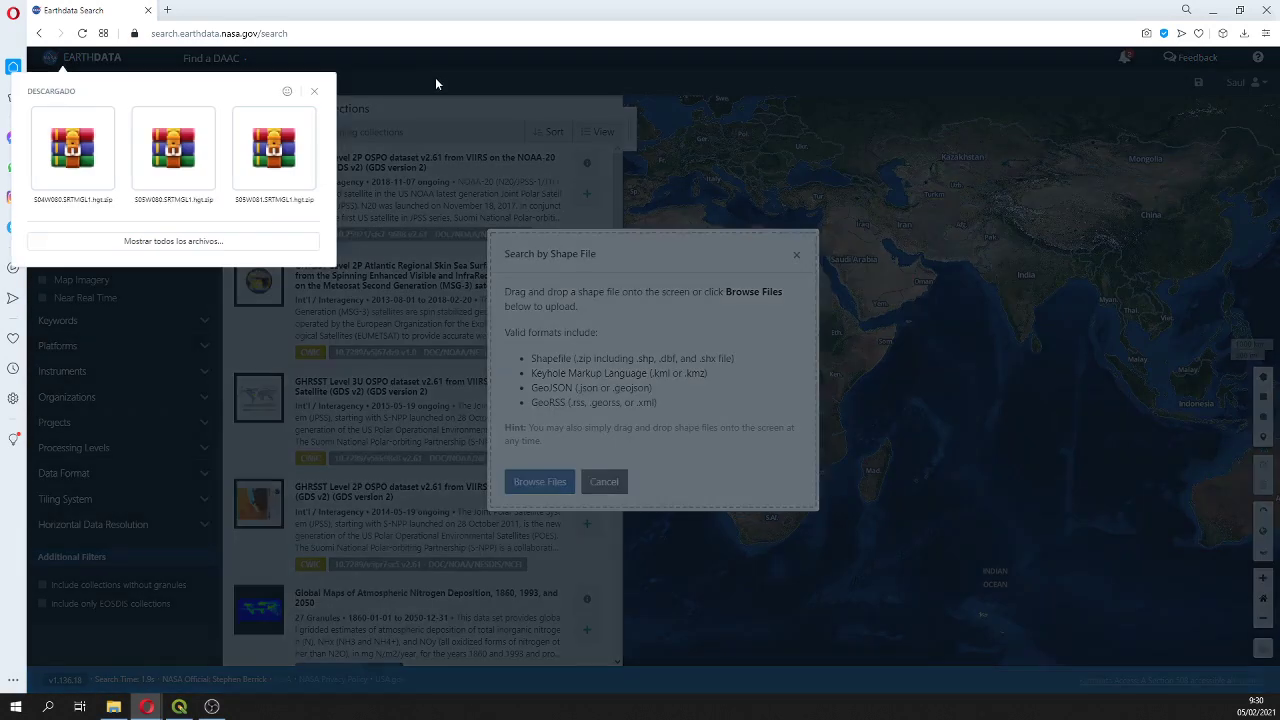
pyautogui.click(256, 244)
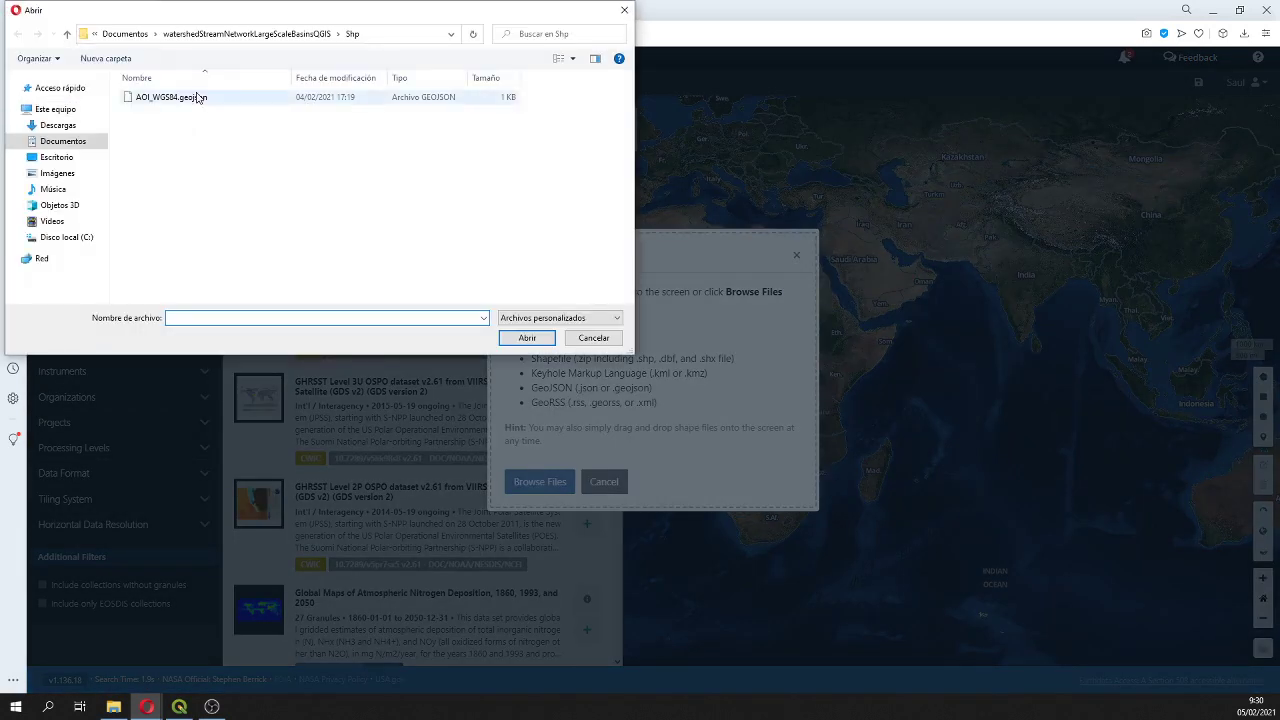
pyautogui.doubleClick(199, 94)
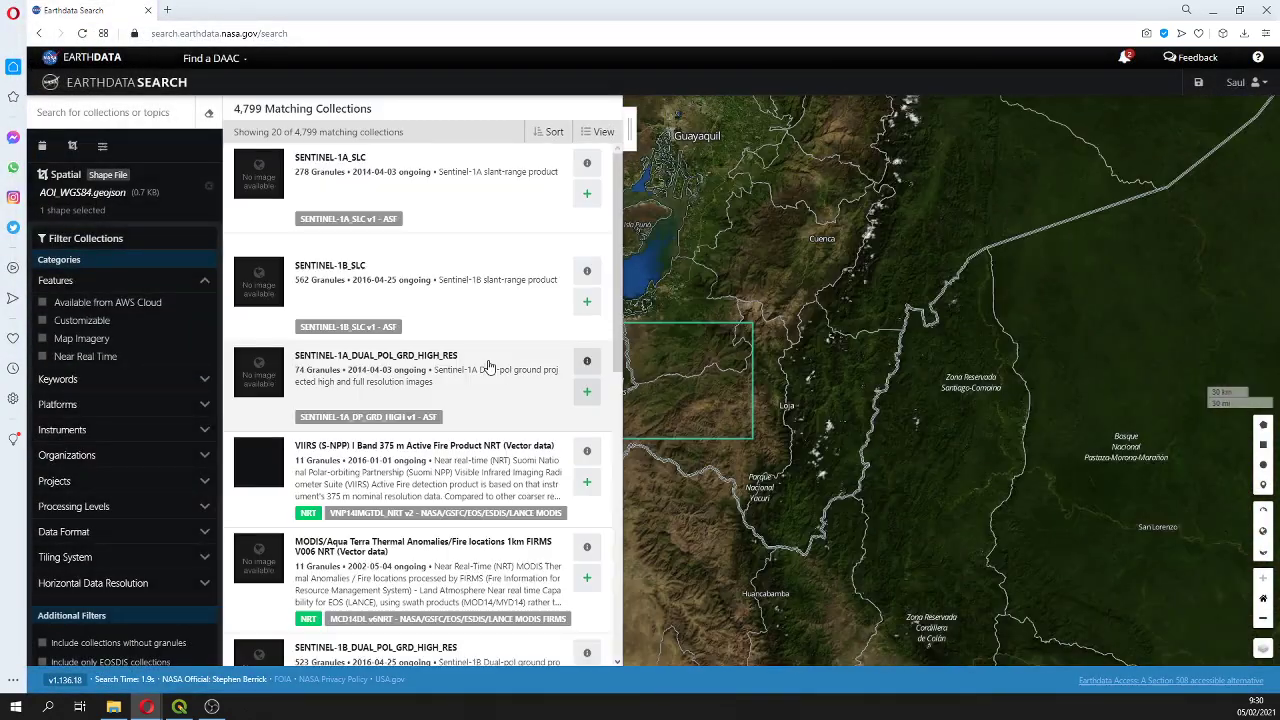
pyautogui.click(44, 340)
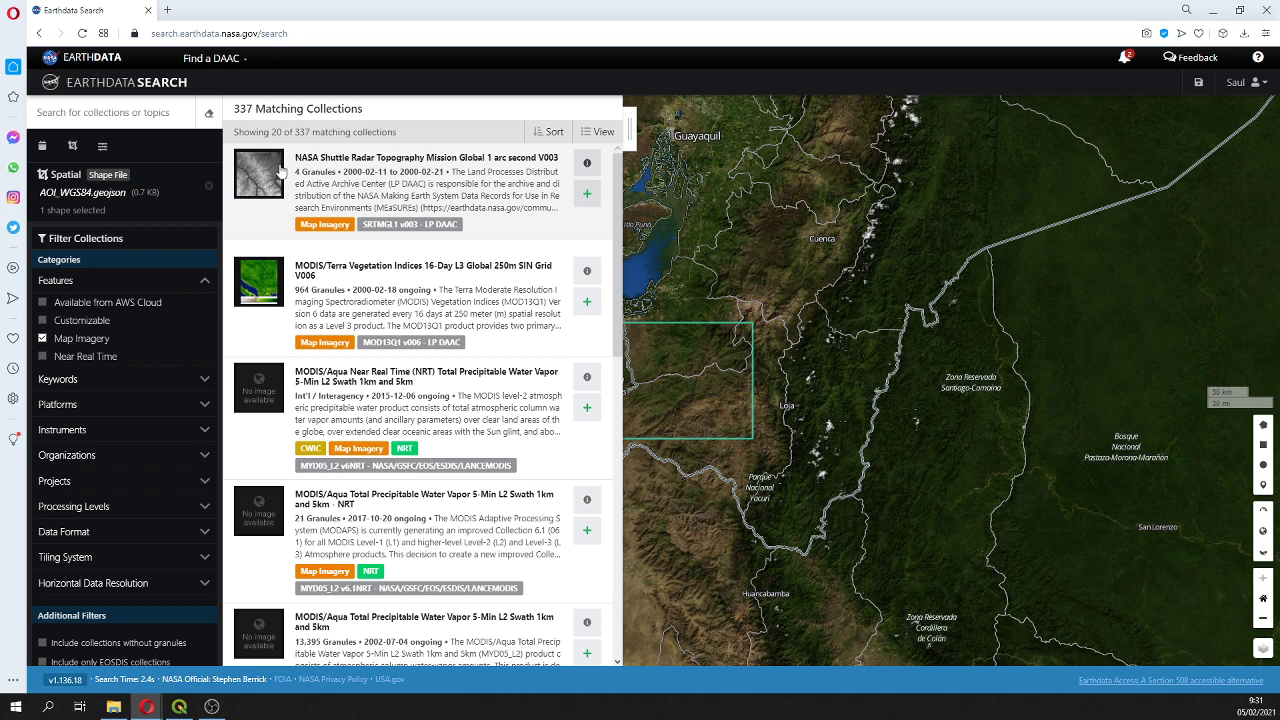
# - Search the collections for "strmlg"
pyautogui.click(150, 119)
pyautogui.write('strl')
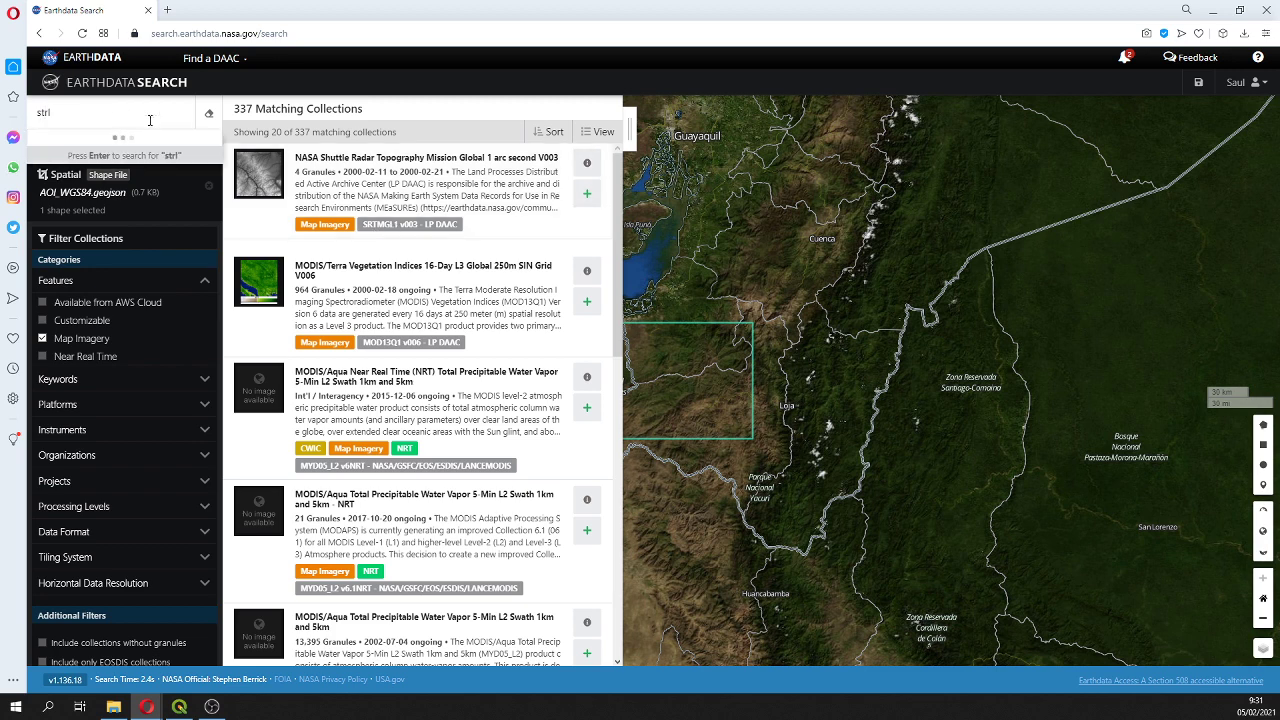
pyautogui.press('BackSpace')
pyautogui.write('mlg')
pyautogui.press('Return')
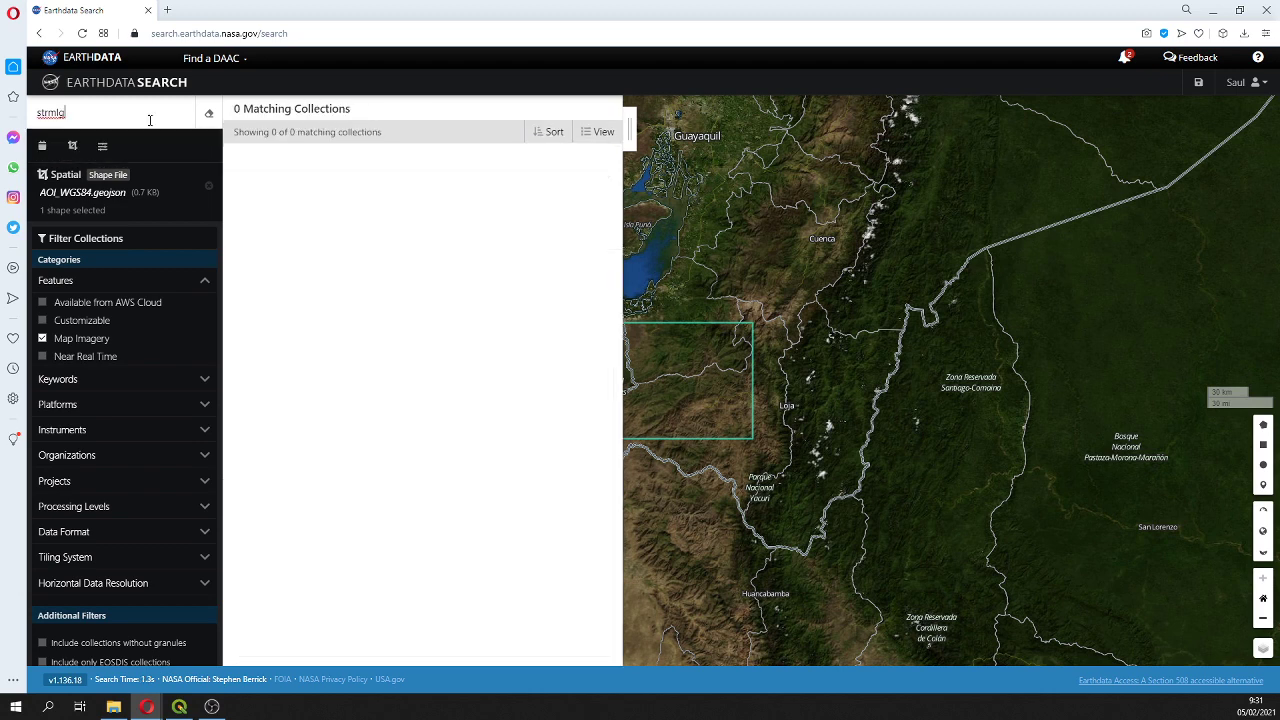
# - Replace the collection search term with "STRMLG1" and run the search
pyautogui.press('BackSpace')
pyautogui.press('BackSpace')
pyautogui.press('BackSpace')
pyautogui.press('BackSpace')
pyautogui.press('BackSpace')
pyautogui.press('BackSpace')
pyautogui.write('STRMLG1')
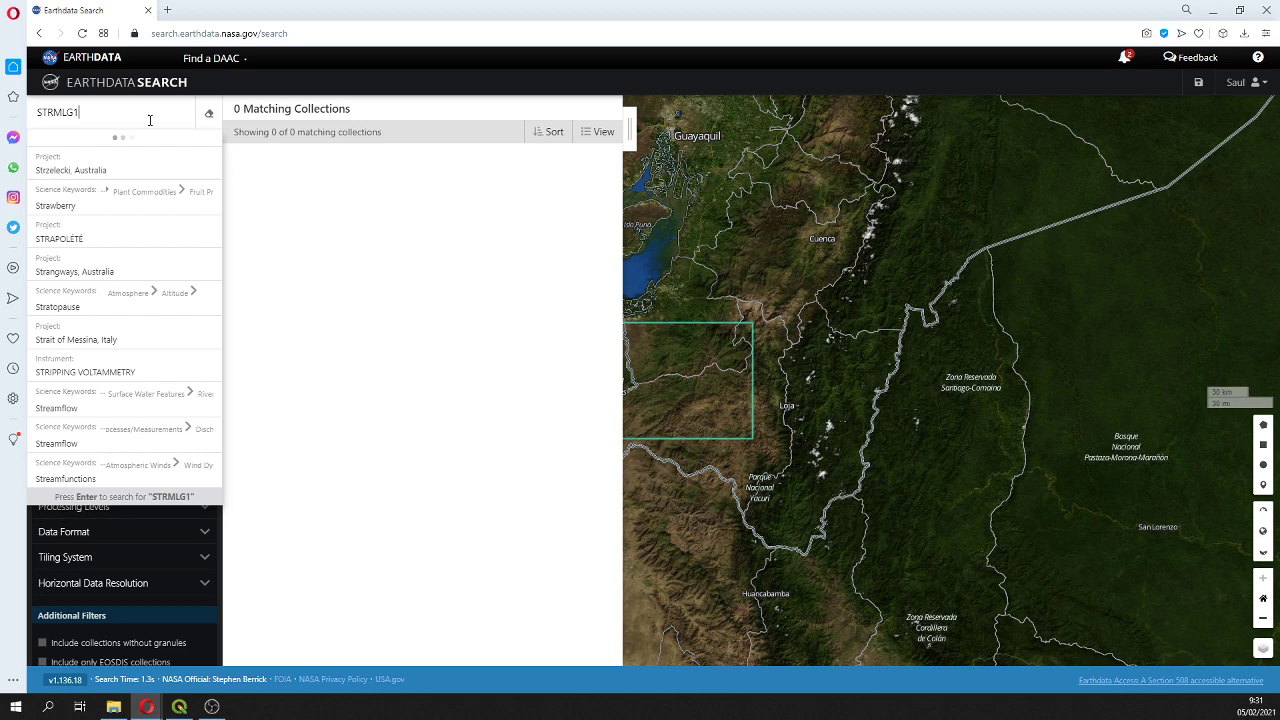
pyautogui.press('Return')
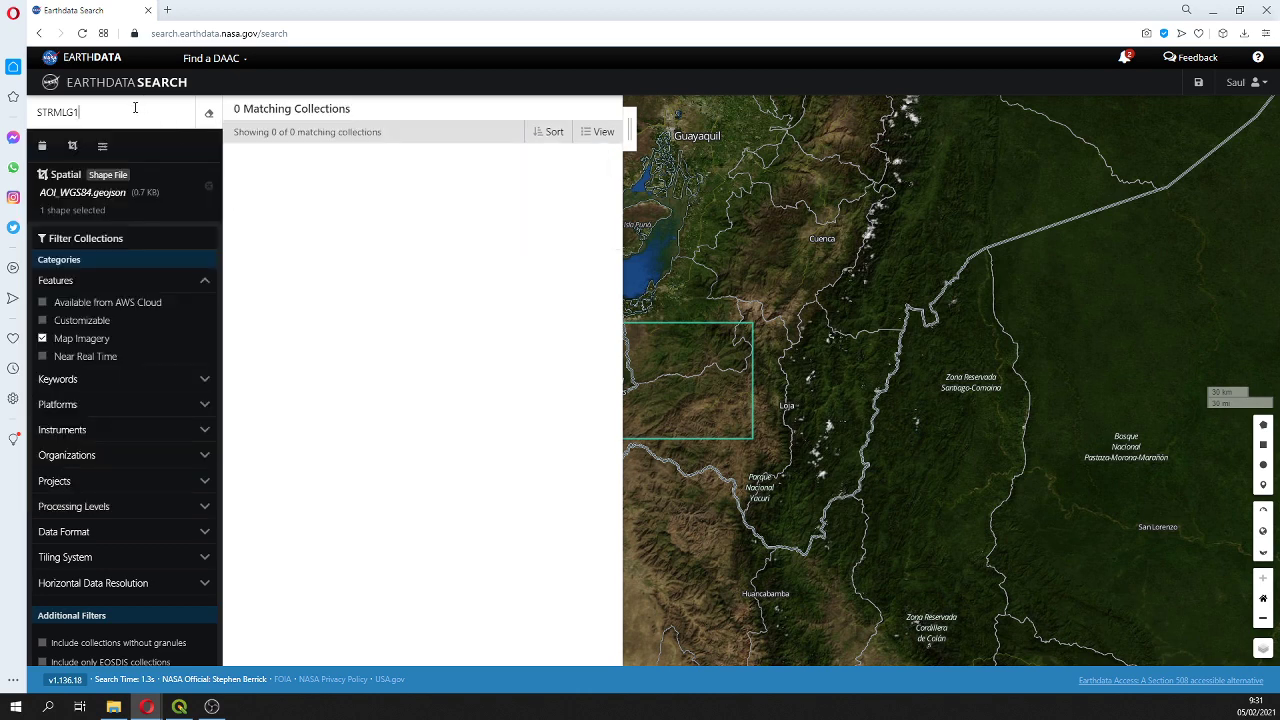
# - Clear the search term and reset all collection filters, including the spatial area
pyautogui.hotkey('ctrl', 'a')
pyautogui.press('BackSpace')
pyautogui.click(58, 342)
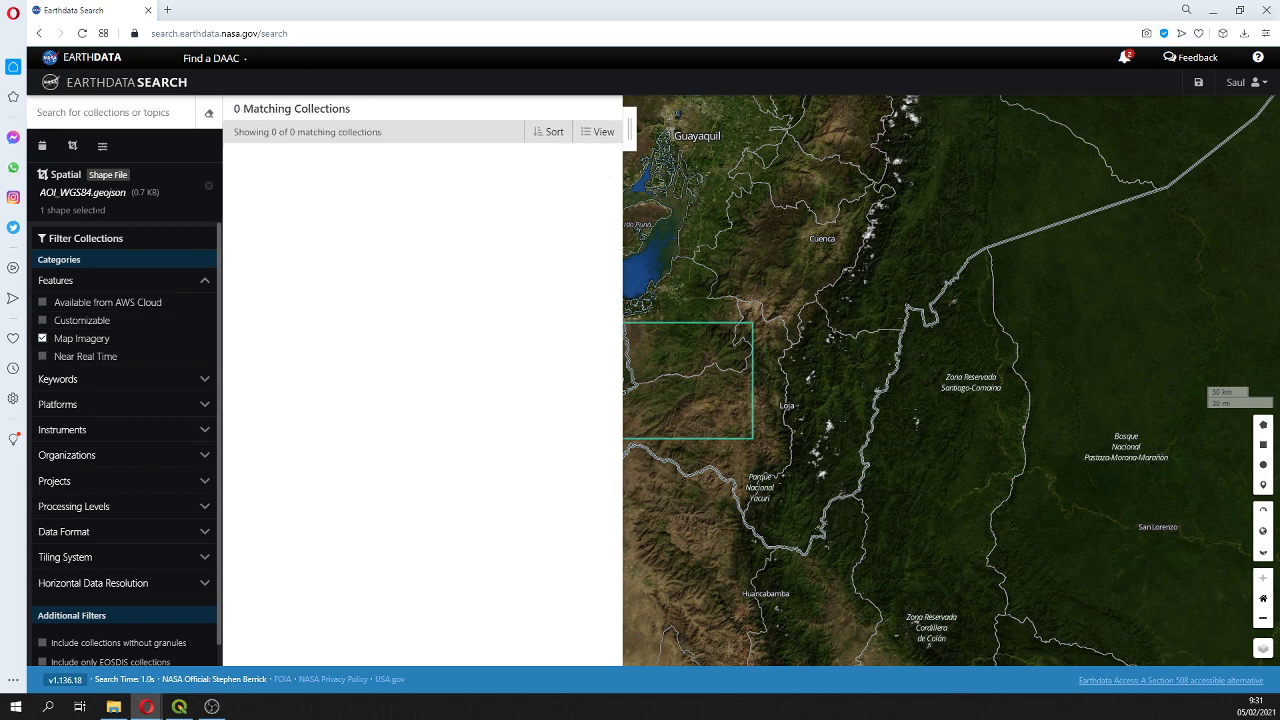
pyautogui.click(210, 117)
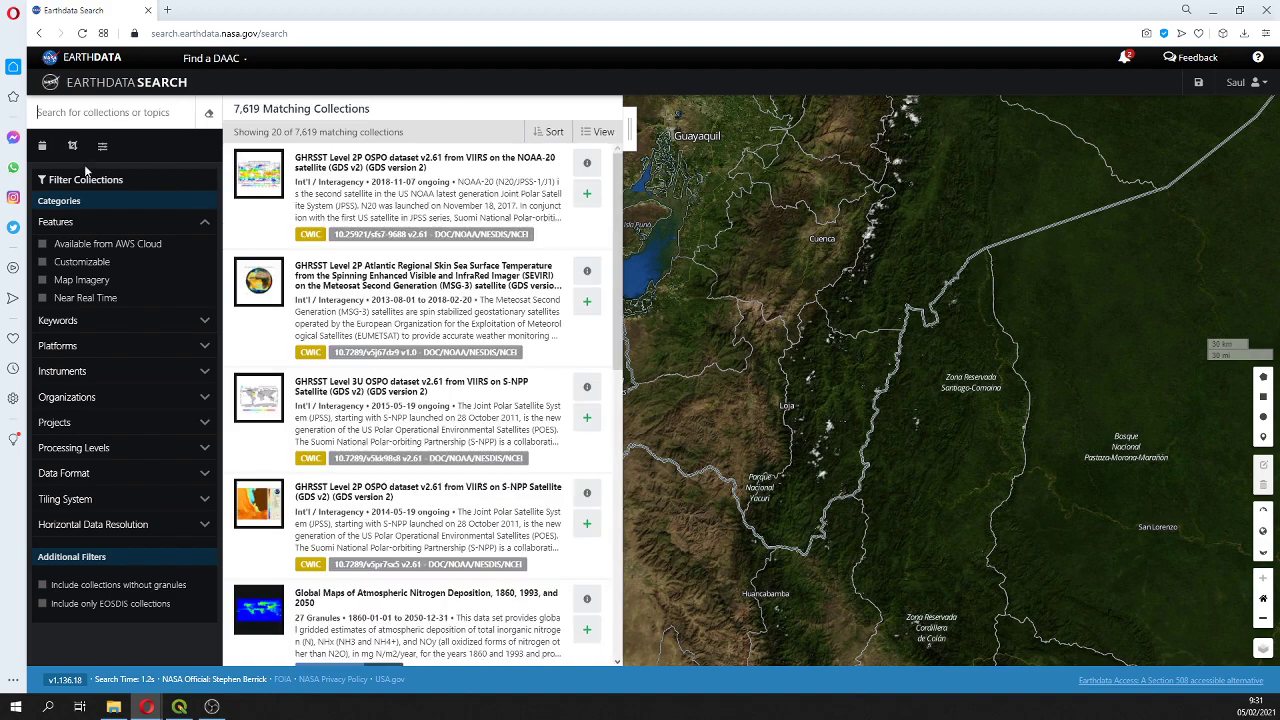
# - Reload AOI_WGS84.geojson as the spatial search area and filter the collections by the Map Imagery feature
pyautogui.click(72, 146)
pyautogui.click(113, 244)
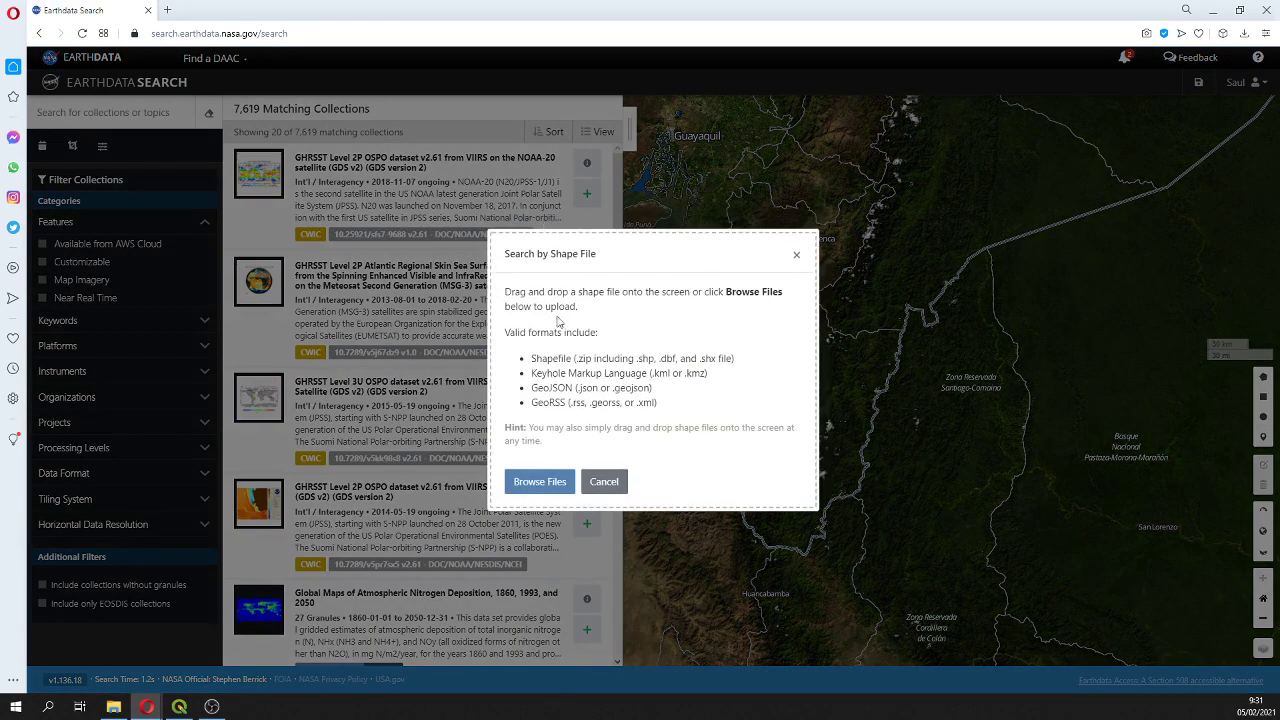
pyautogui.click(541, 480)
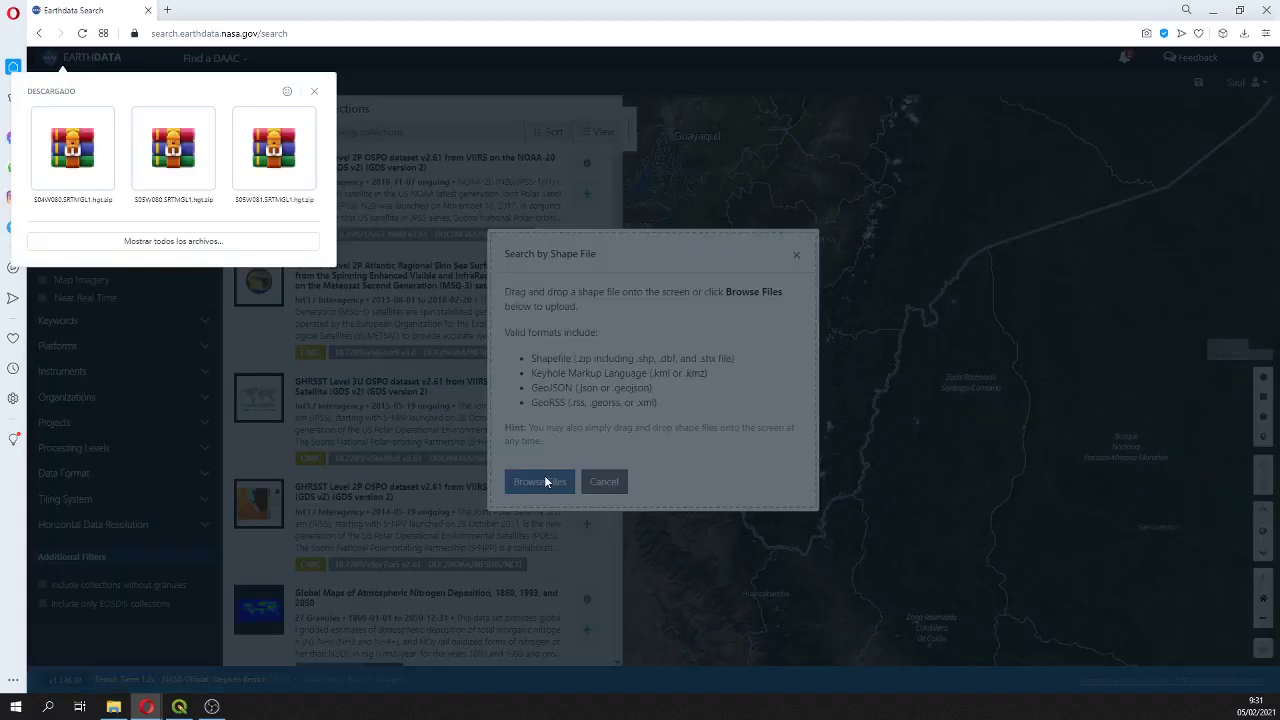
pyautogui.click(145, 242)
pyautogui.doubleClick(133, 100)
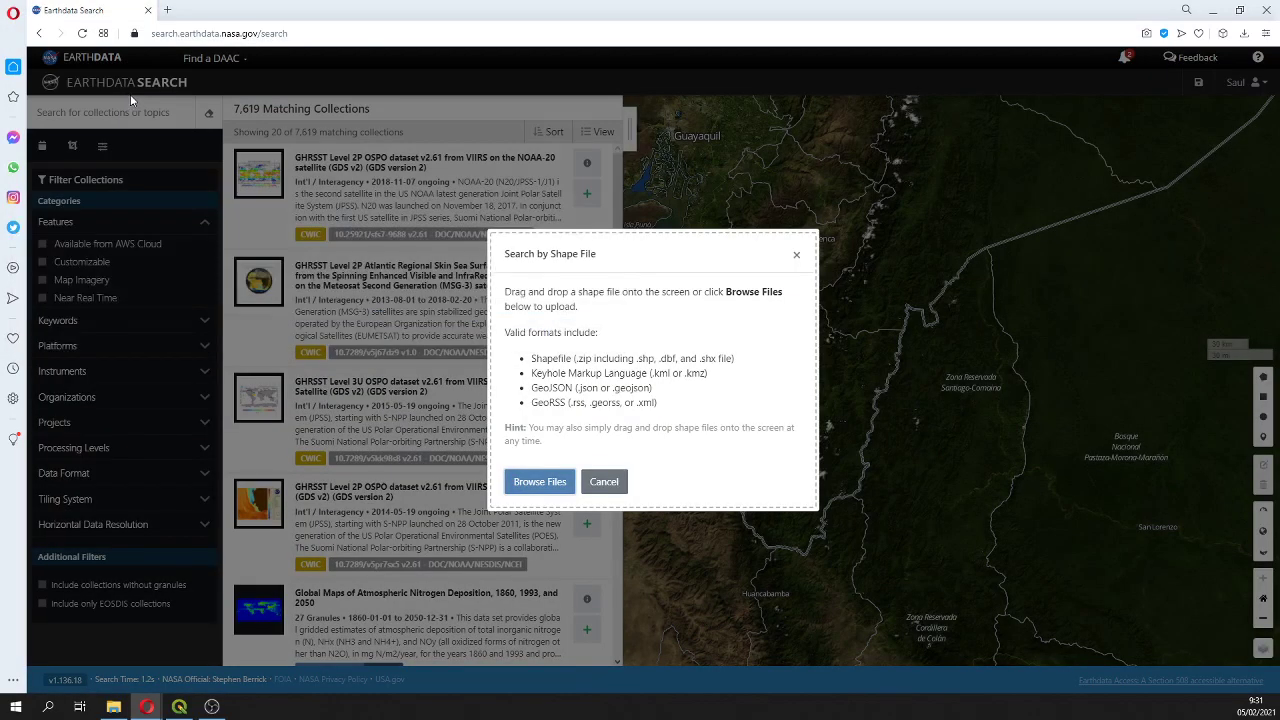
pyautogui.click(590, 482)
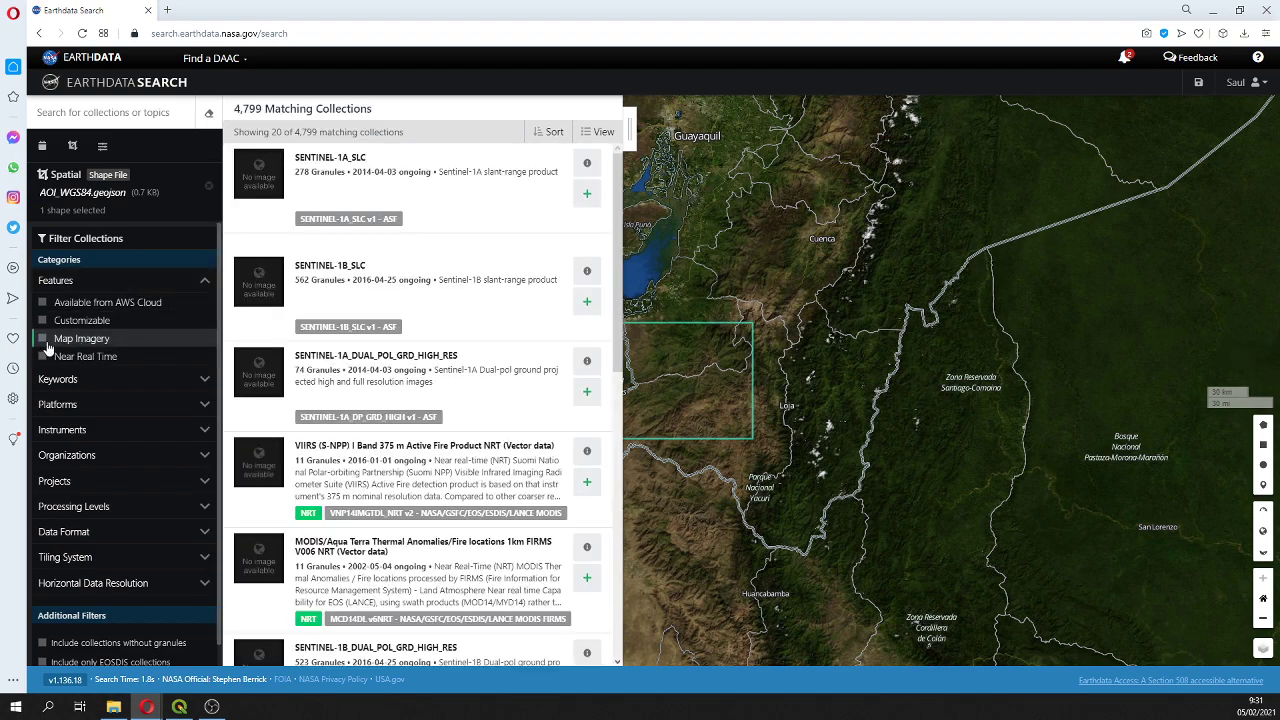
pyautogui.click(45, 343)
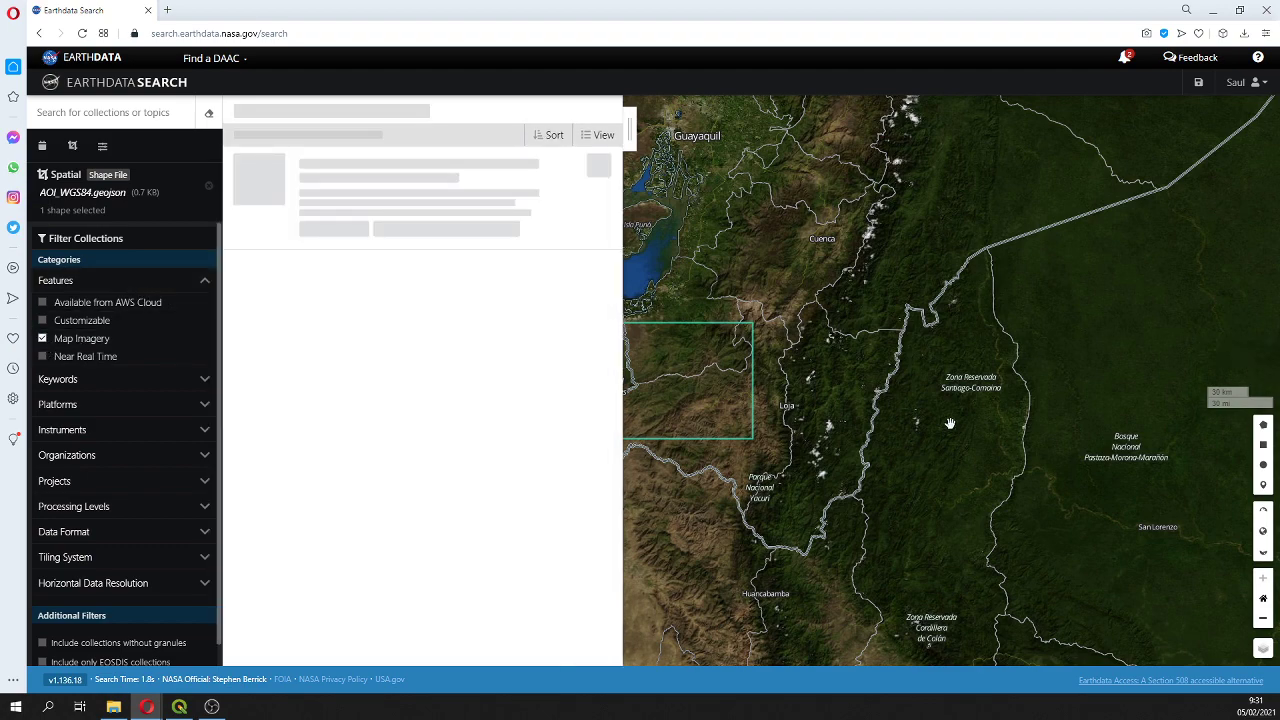
# - Open the NASA Shuttle Radar Topography Mission Global 1 arc second V003 collection and request a direct download of all its granules
pyautogui.moveTo(848, 429); pyautogui.dragTo(1068, 408)
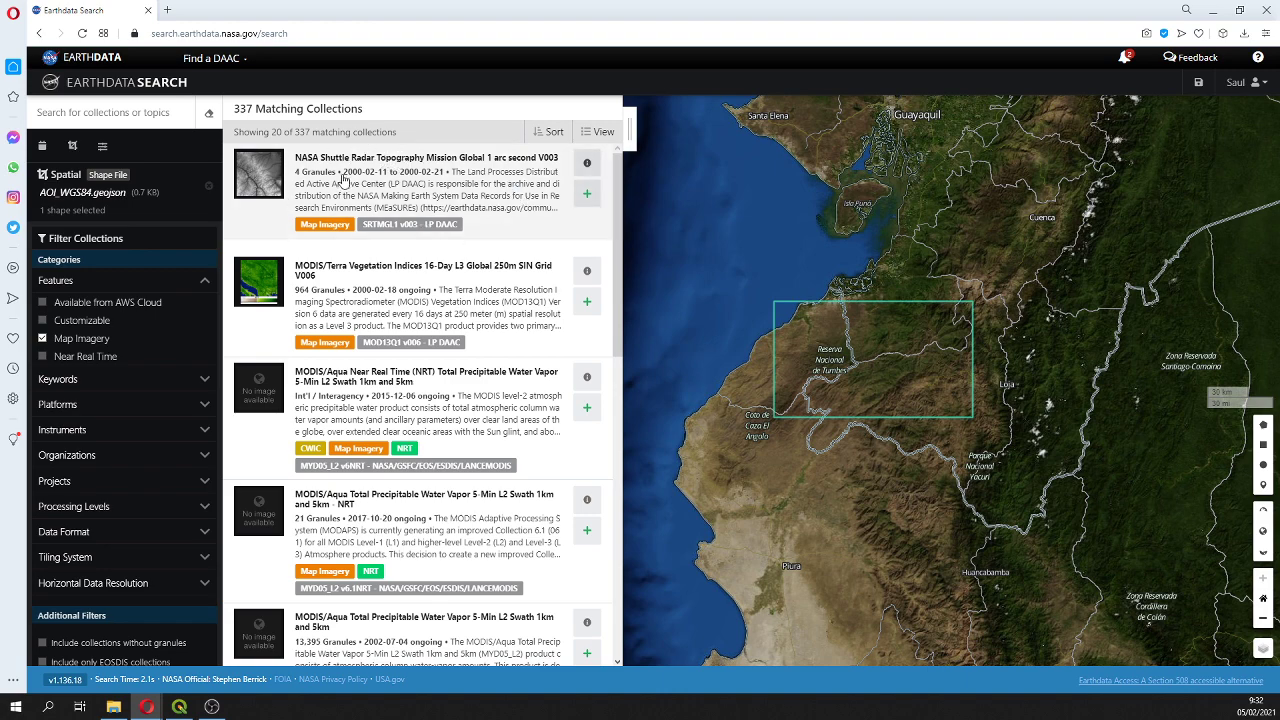
pyautogui.scroll(-3, 447, 461)
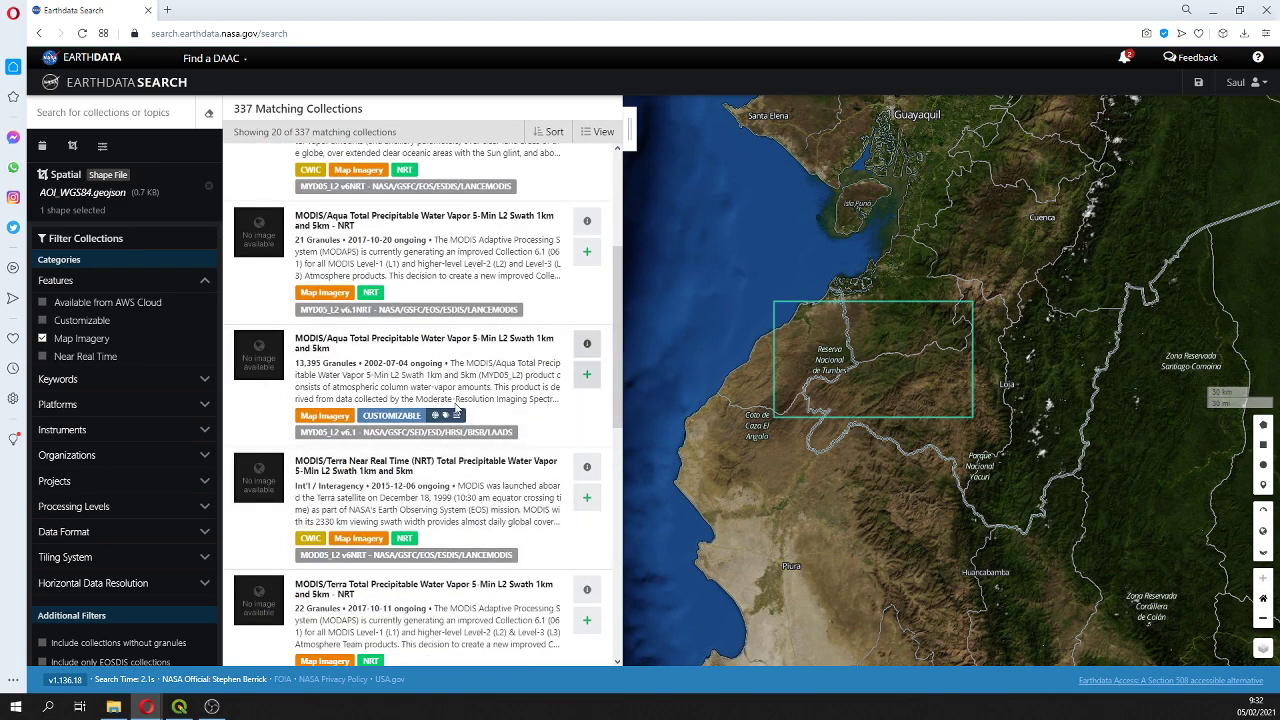
pyautogui.moveTo(619, 417); pyautogui.dragTo(629, 545)
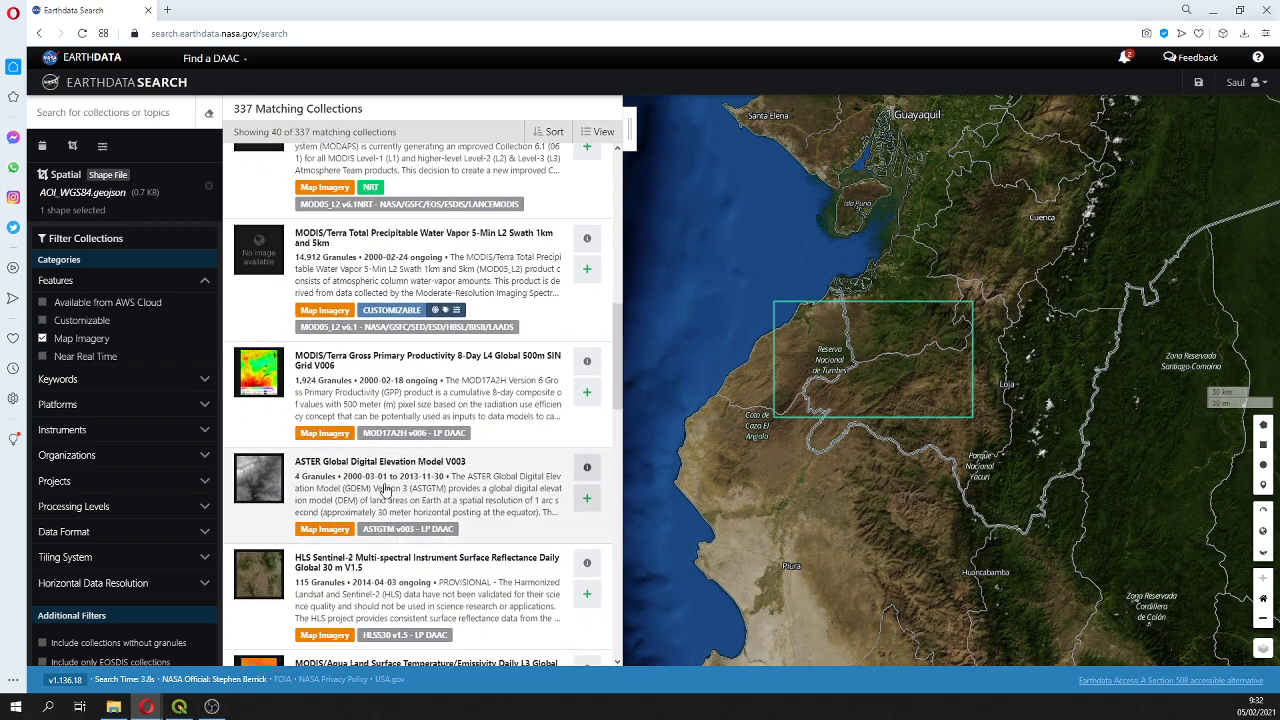
pyautogui.moveTo(618, 312); pyautogui.dragTo(590, 184)
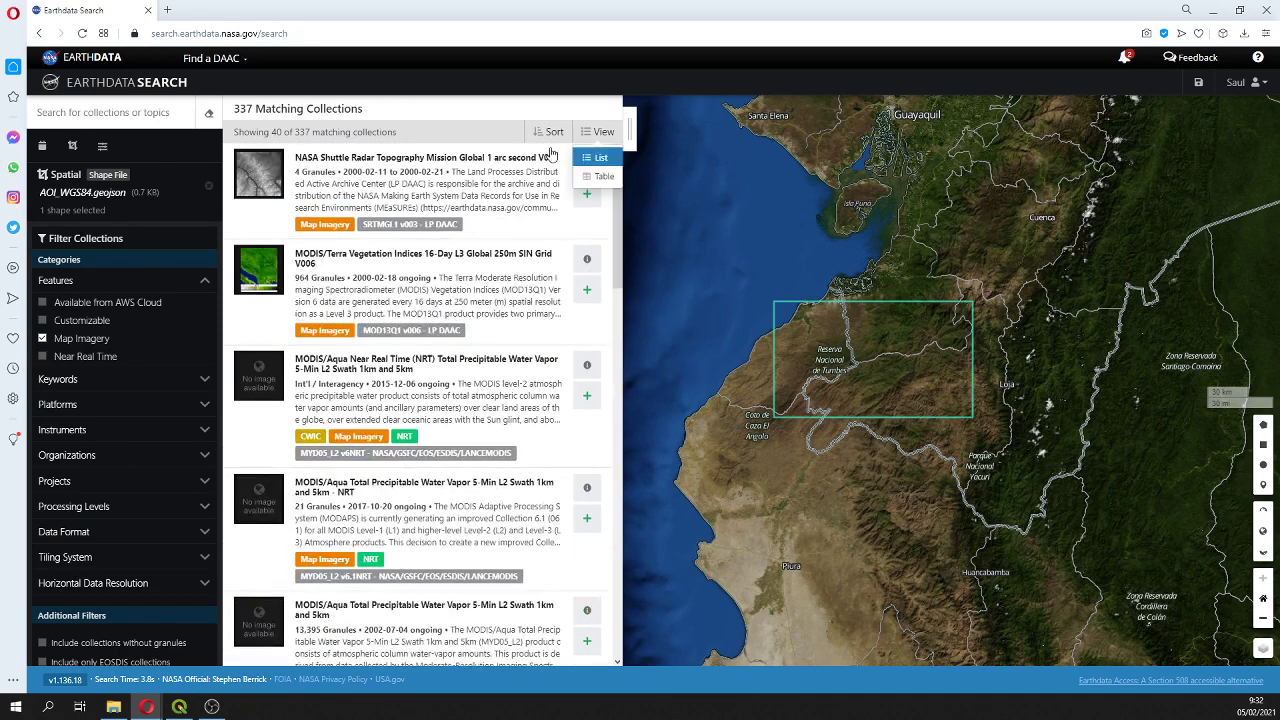
pyautogui.click(417, 190)
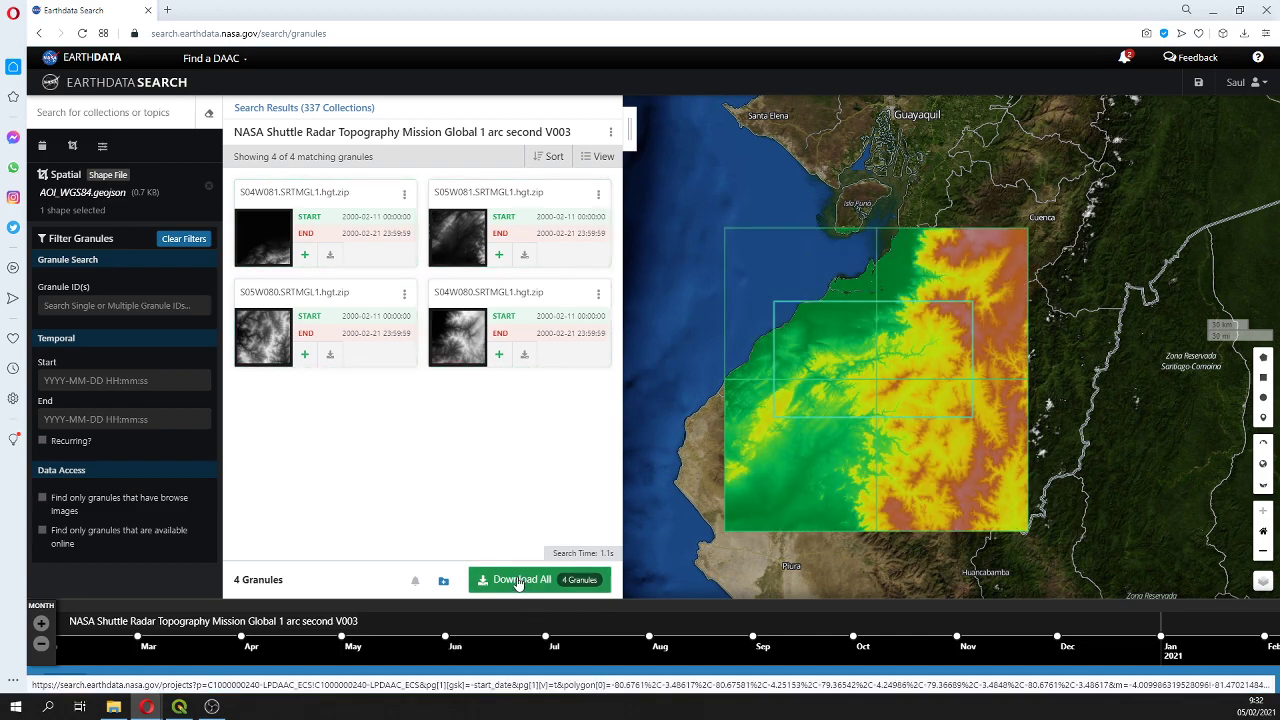
pyautogui.click(518, 581)
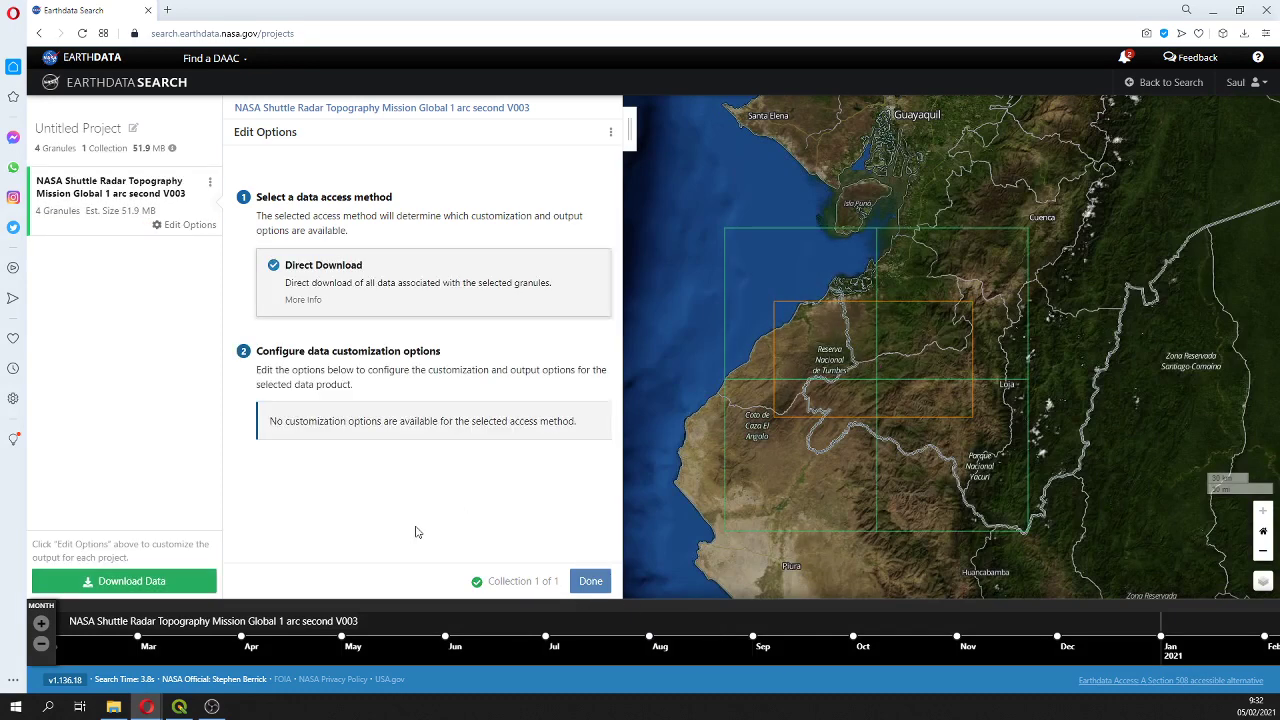
pyautogui.click(124, 581)
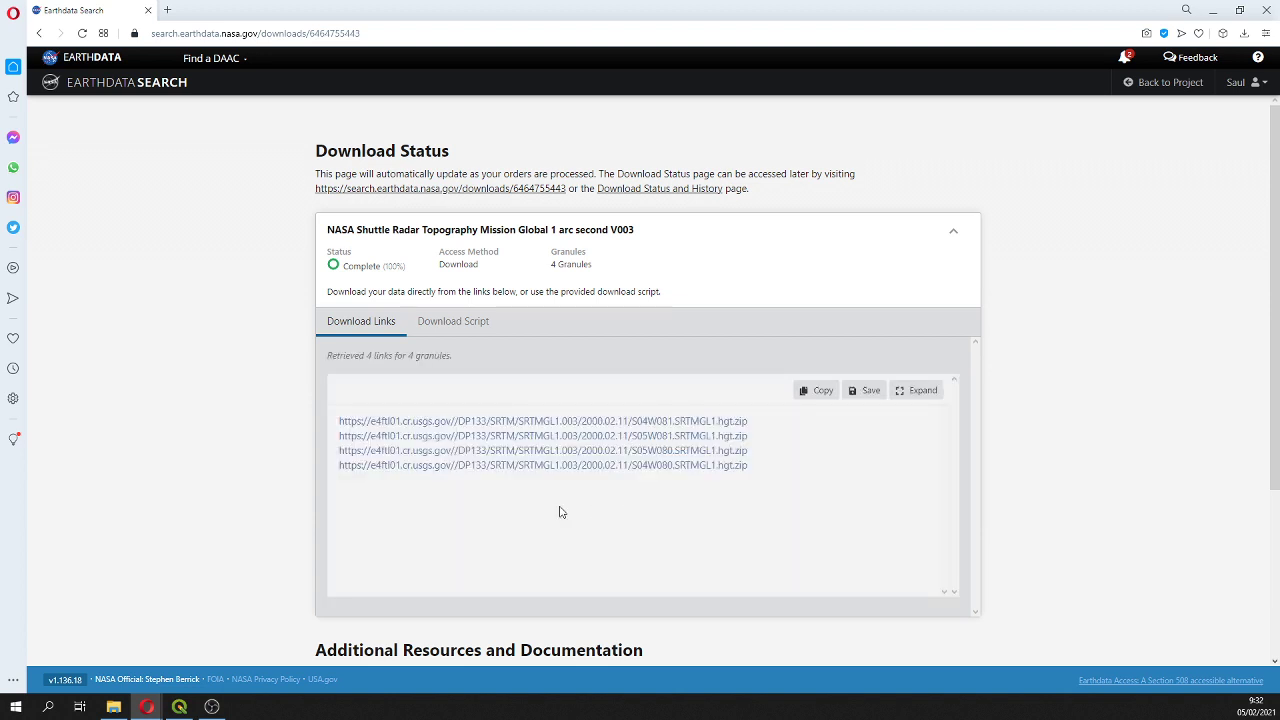
# - Switch to File Explorer and delete all existing SRTM archives and .hgt files from the Descargas folder
pyautogui.click(113, 706)
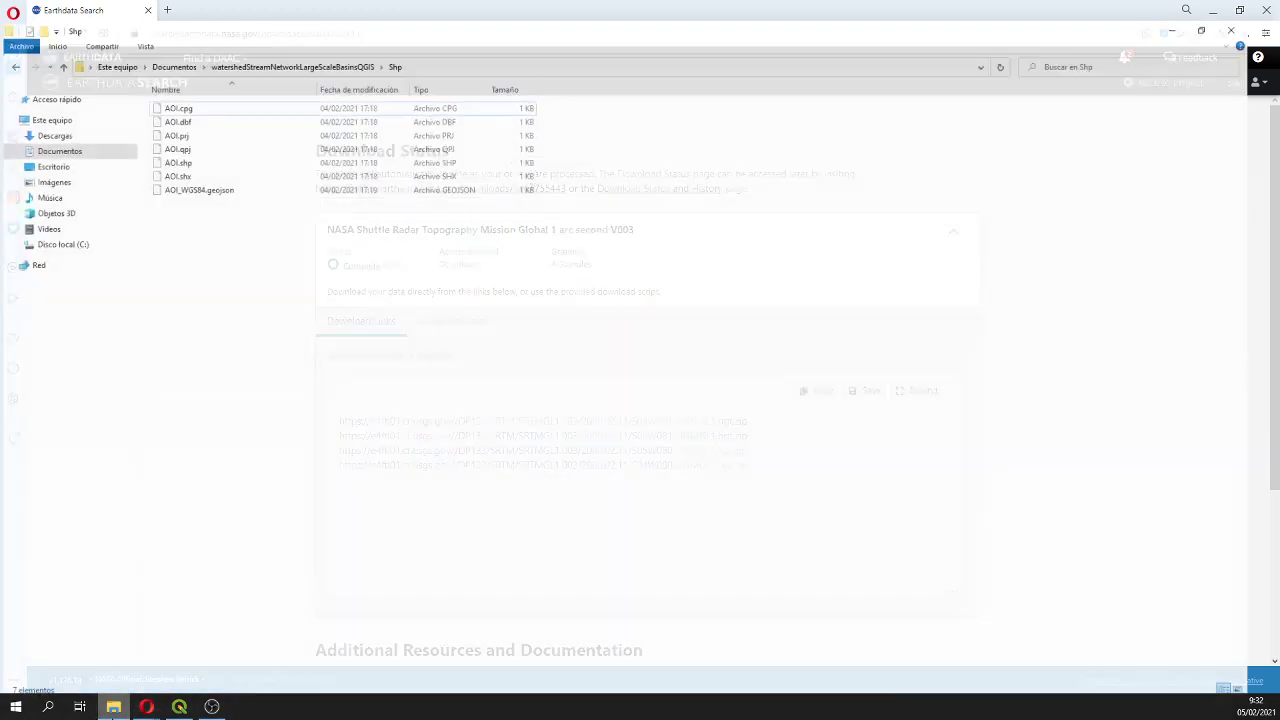
pyautogui.click(52, 115)
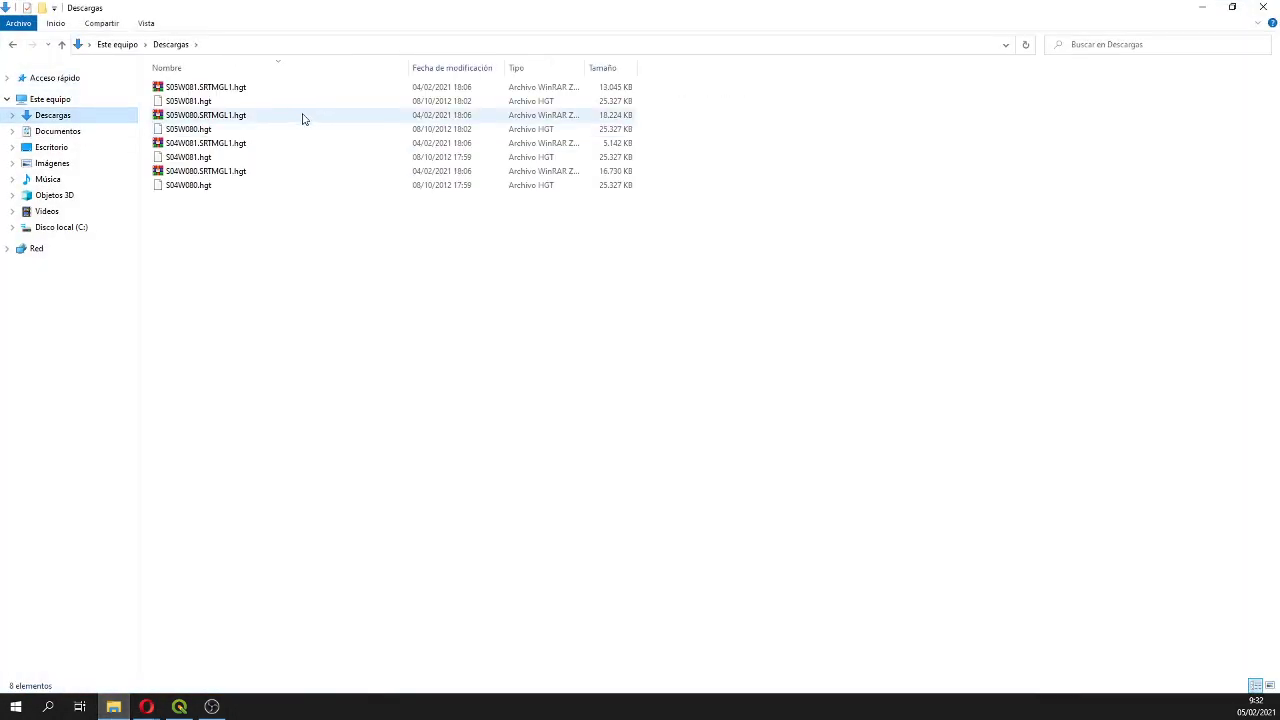
pyautogui.moveTo(780, 277); pyautogui.dragTo(215, 45)
pyautogui.press('Delete')
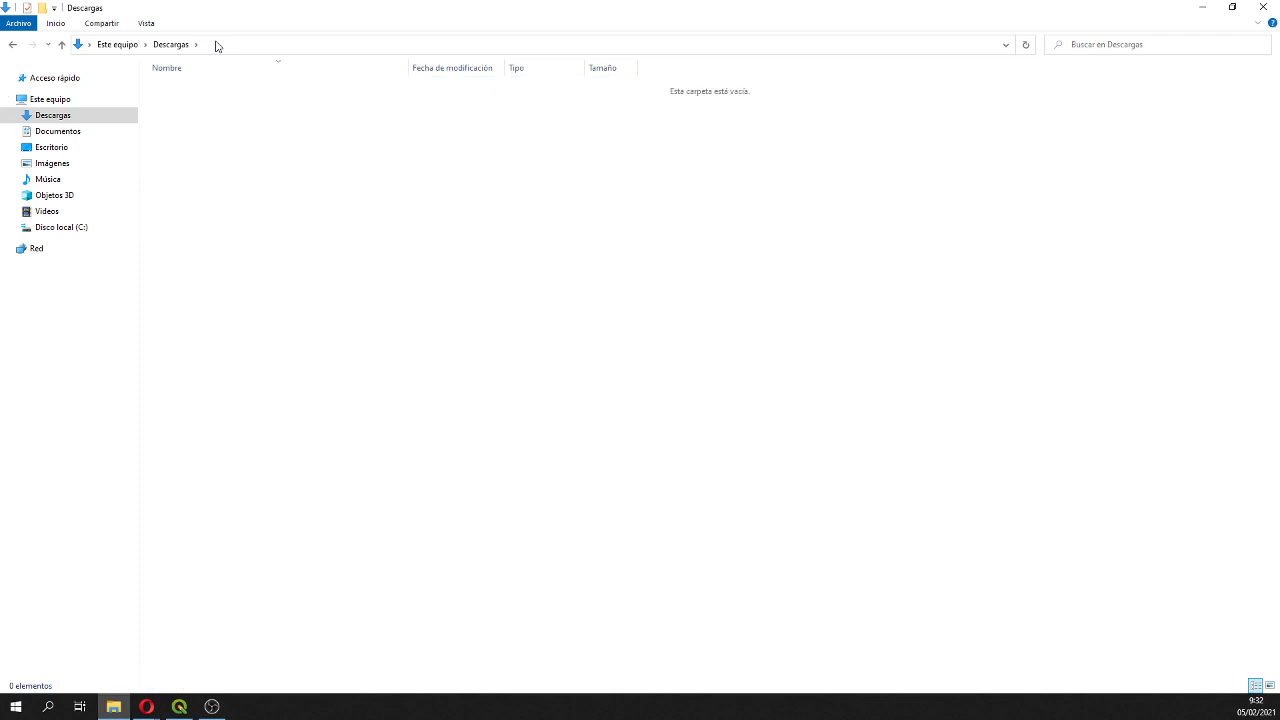
pyautogui.moveTo(147, 705)
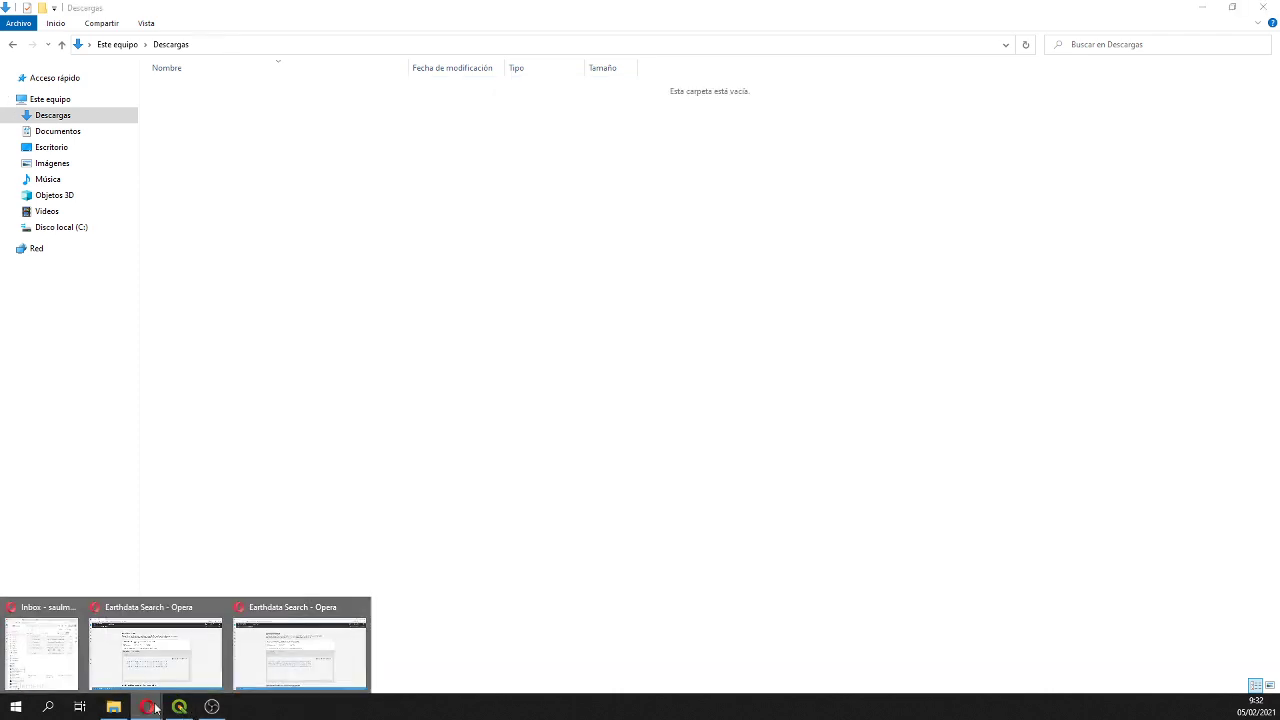
# - Switch to the Earthdata Search download page, download the S04W081, S05W081, S05W080 and S04W080 SRTM archives, and check the Descargas folder
pyautogui.click(300, 650)
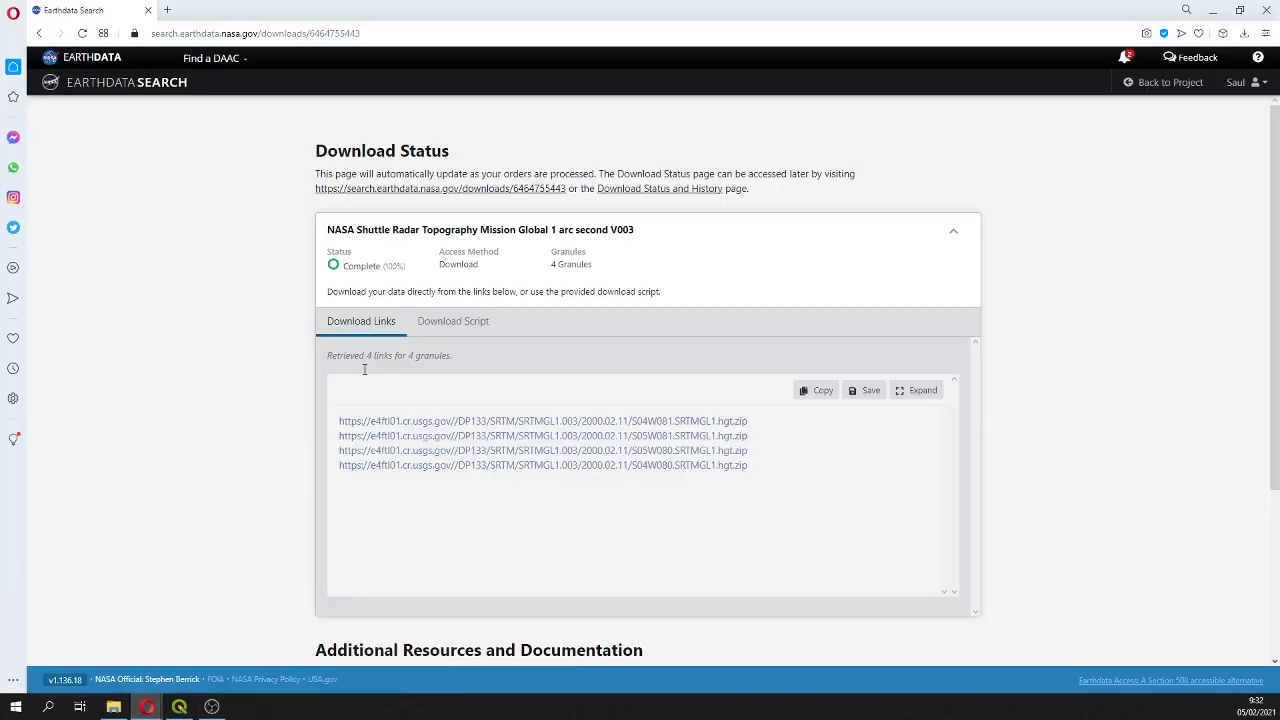
pyautogui.click(426, 422)
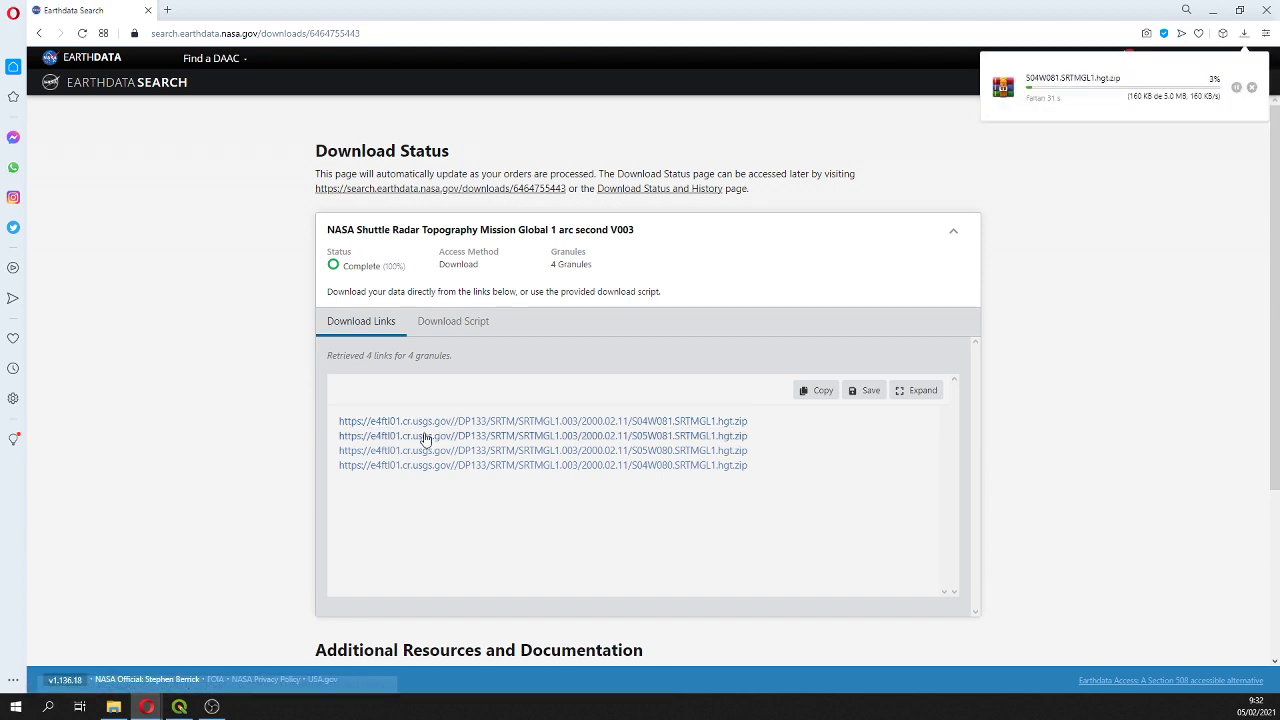
pyautogui.click(425, 440)
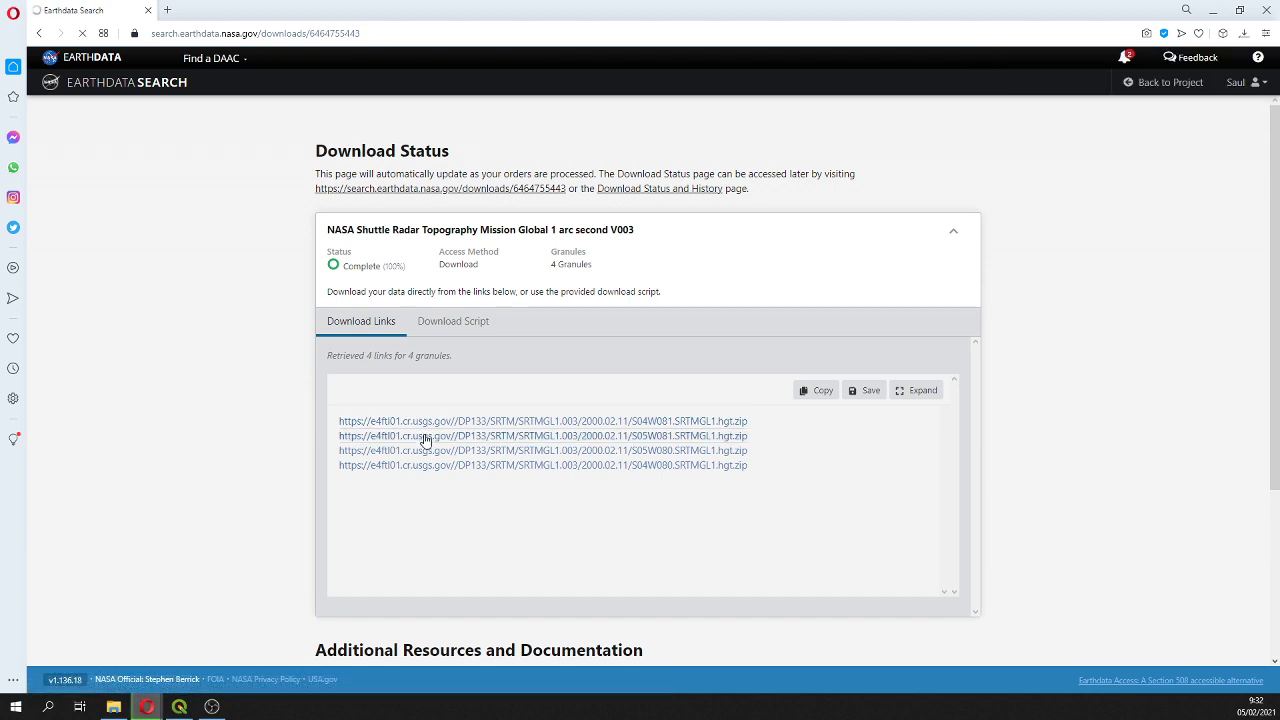
pyautogui.click(425, 455)
pyautogui.click(425, 466)
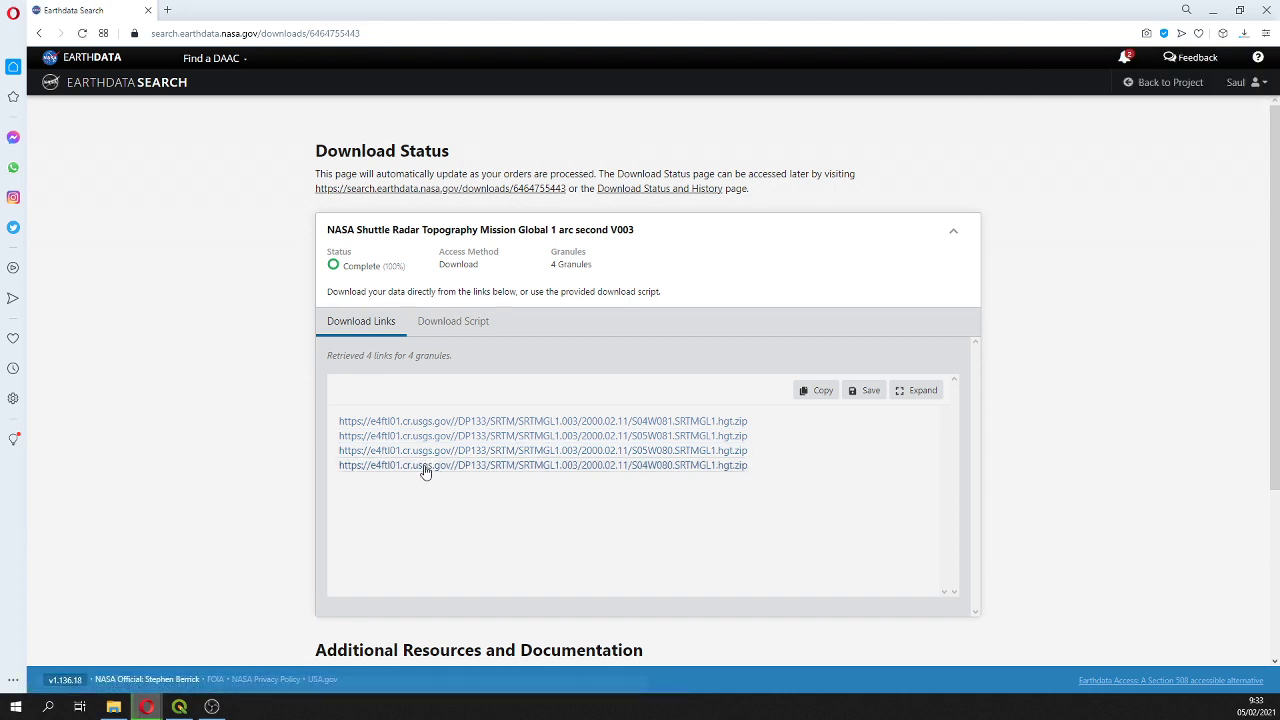
pyautogui.click(1245, 34)
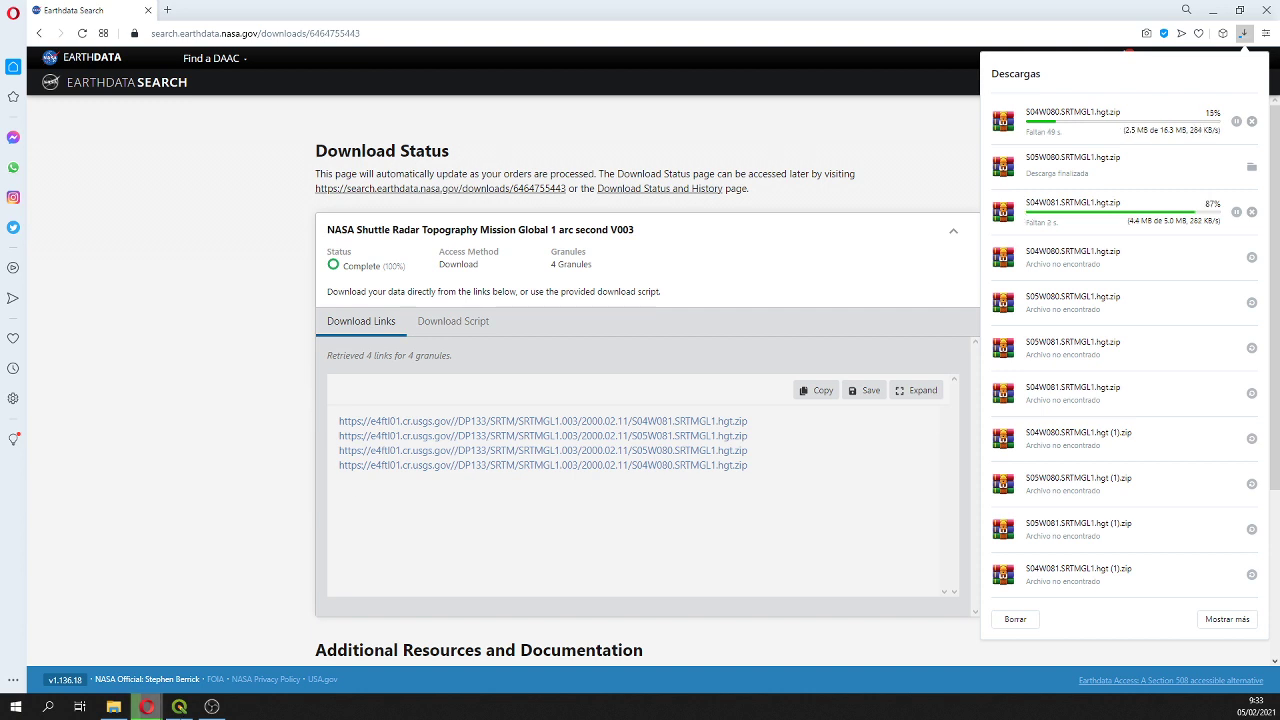
pyautogui.click(114, 707)
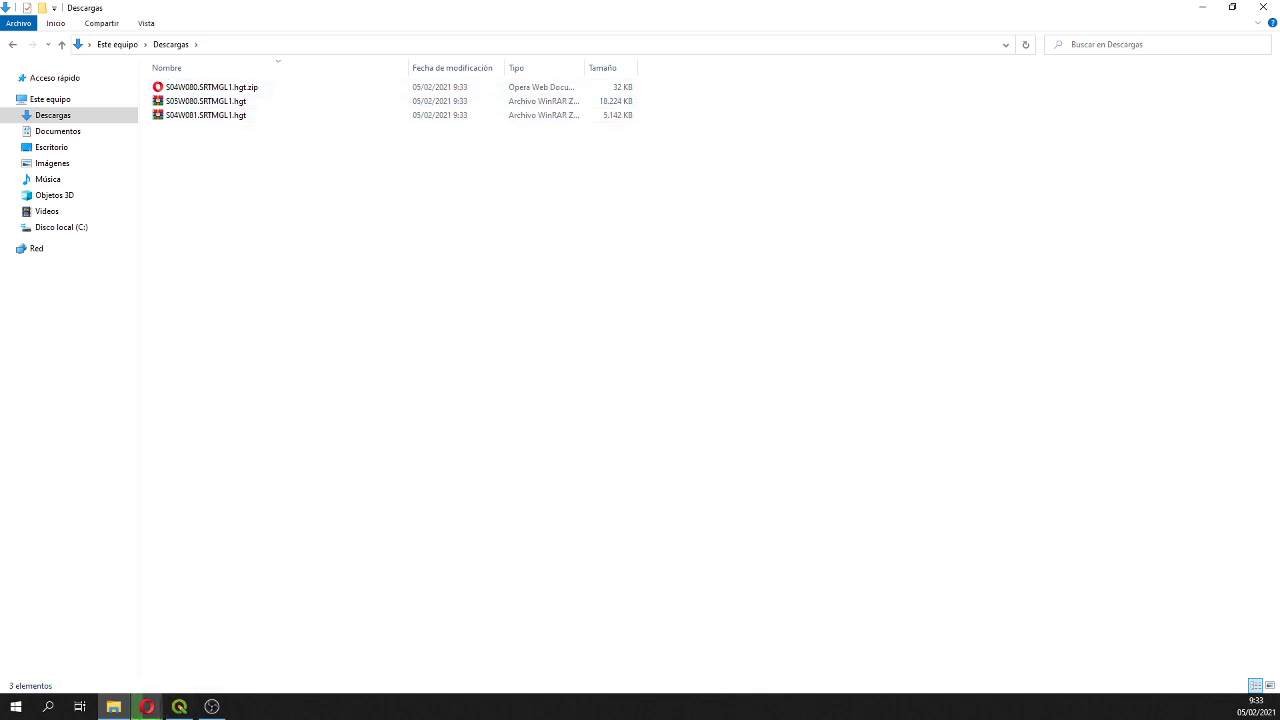
pyautogui.moveTo(148, 710)
pyautogui.click(190, 668)
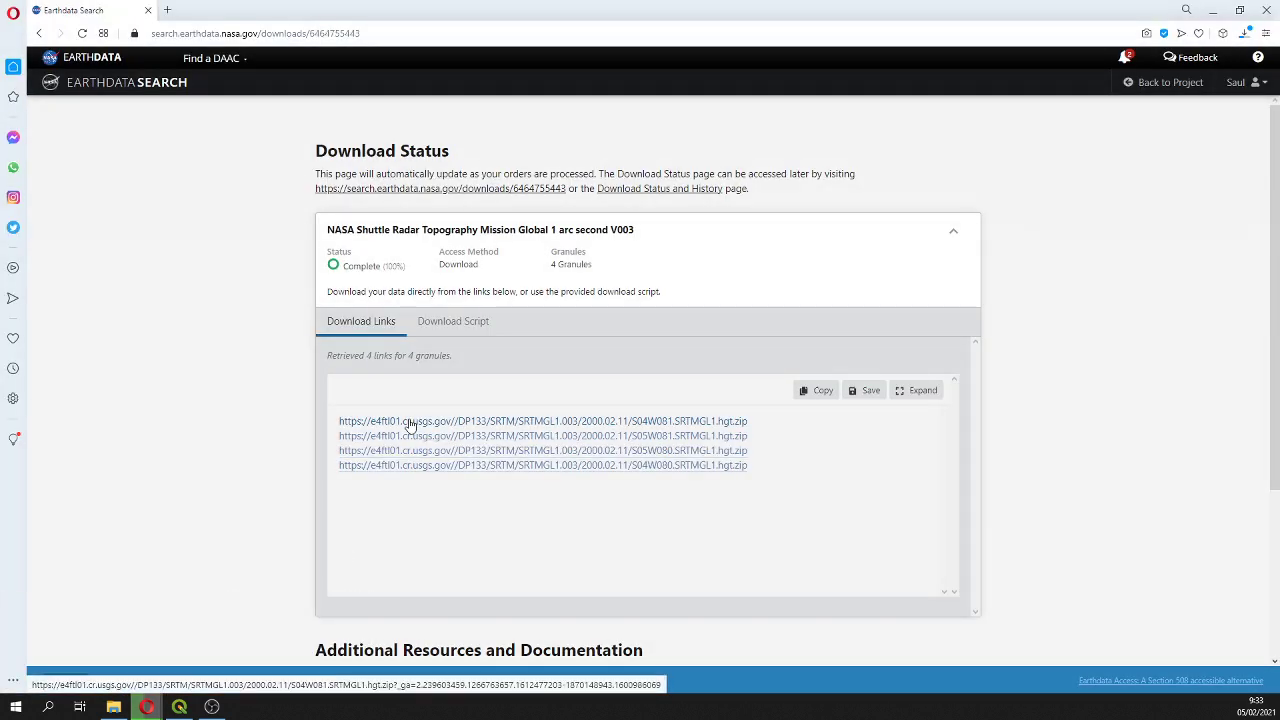
pyautogui.click(604, 456)
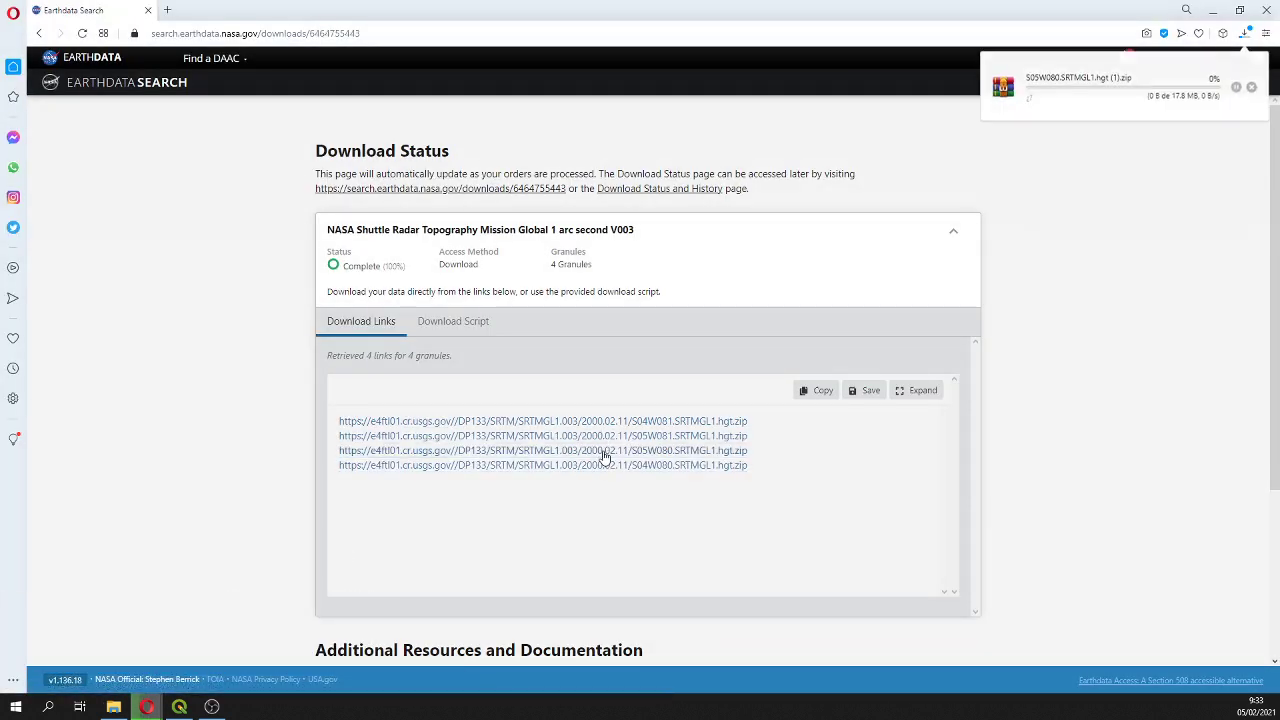
pyautogui.click(1251, 88)
# - Check the Descargas folder for the missing archive and download S05W081.SRTMGL1.hgt.zip again from Earthdata Search
pyautogui.click(116, 708)
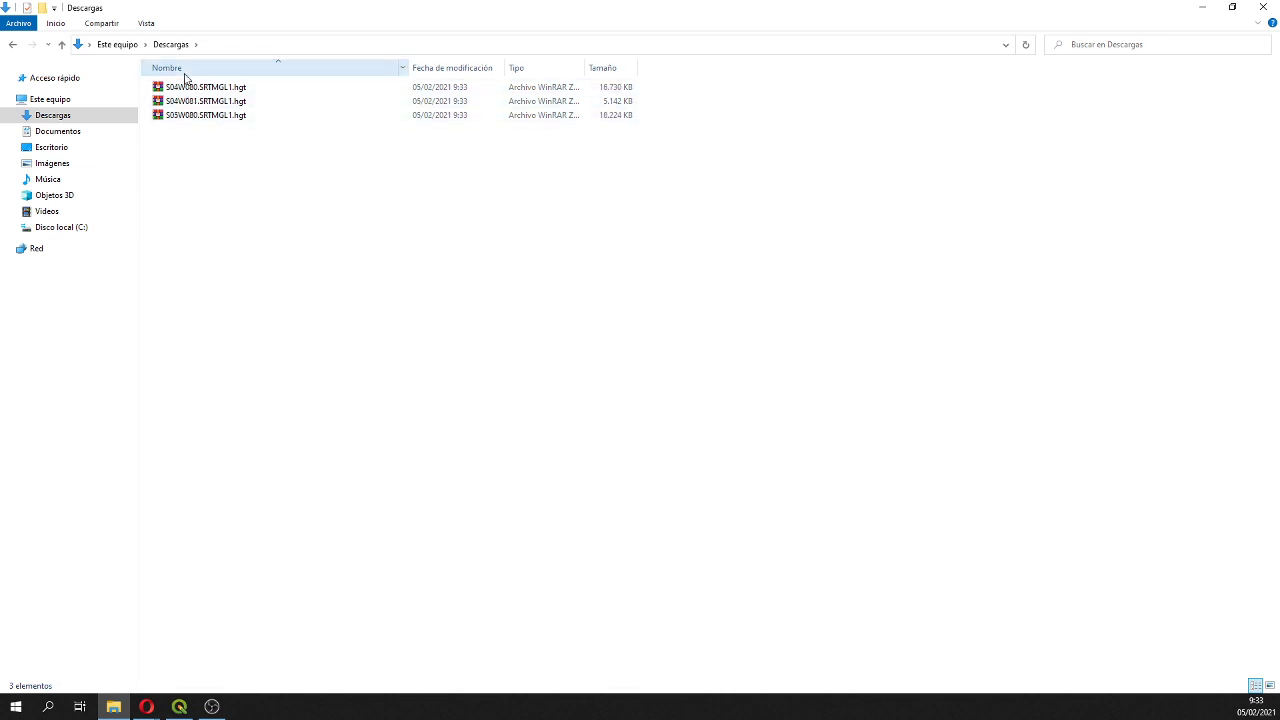
pyautogui.click(186, 68)
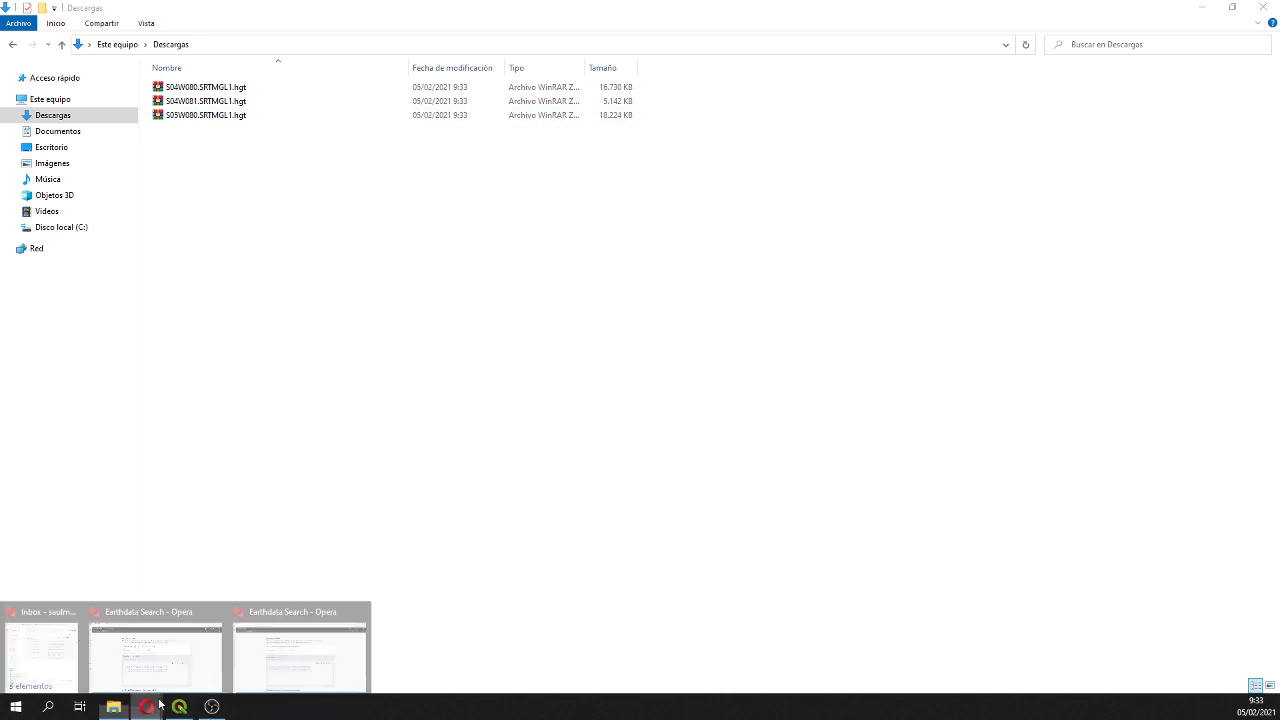
pyautogui.click(279, 665)
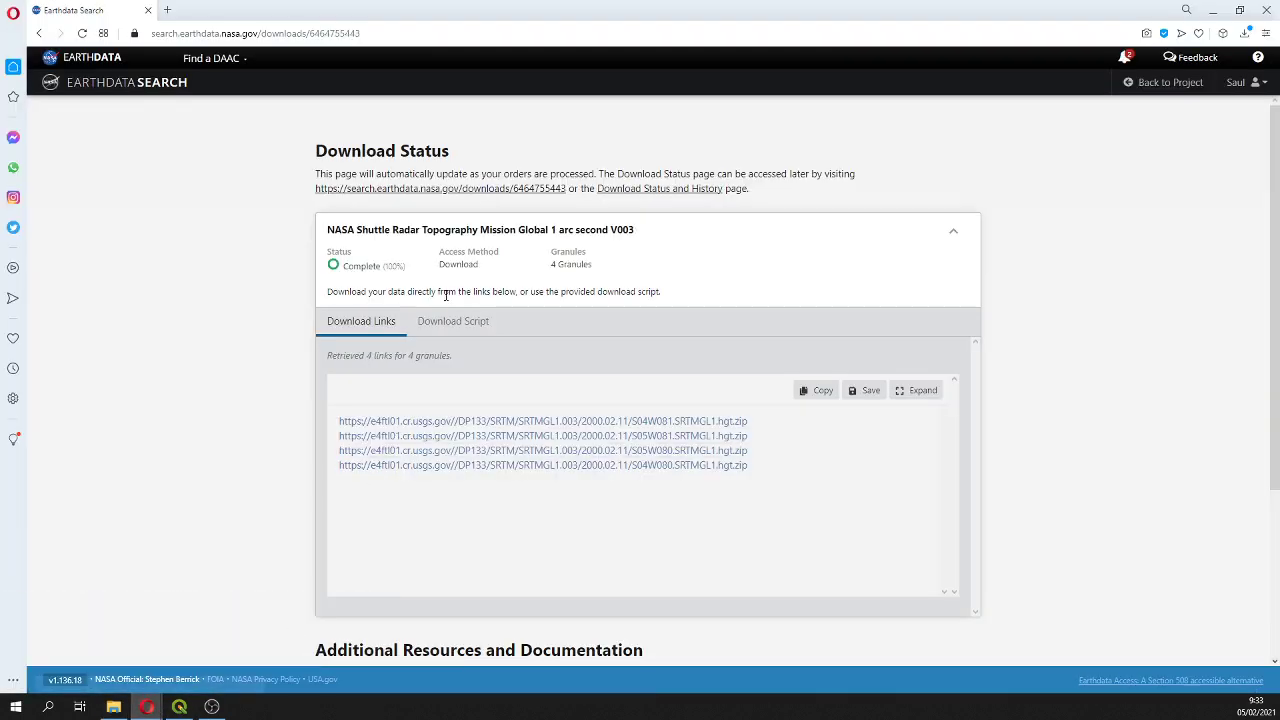
pyautogui.click(491, 438)
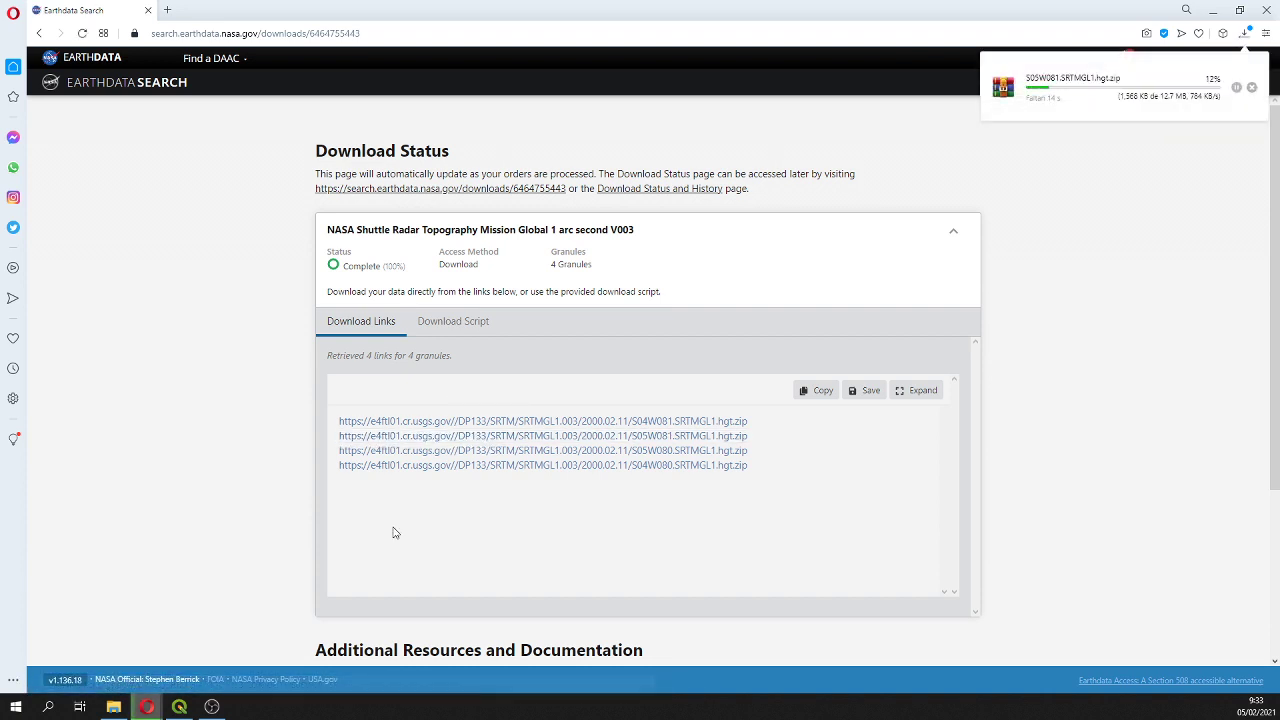
# - Switch to File Explorer and extract the S04W080, S04W081, S05W080 and S05W081 SRTM archives directly into the Descargas folder
pyautogui.click(113, 707)
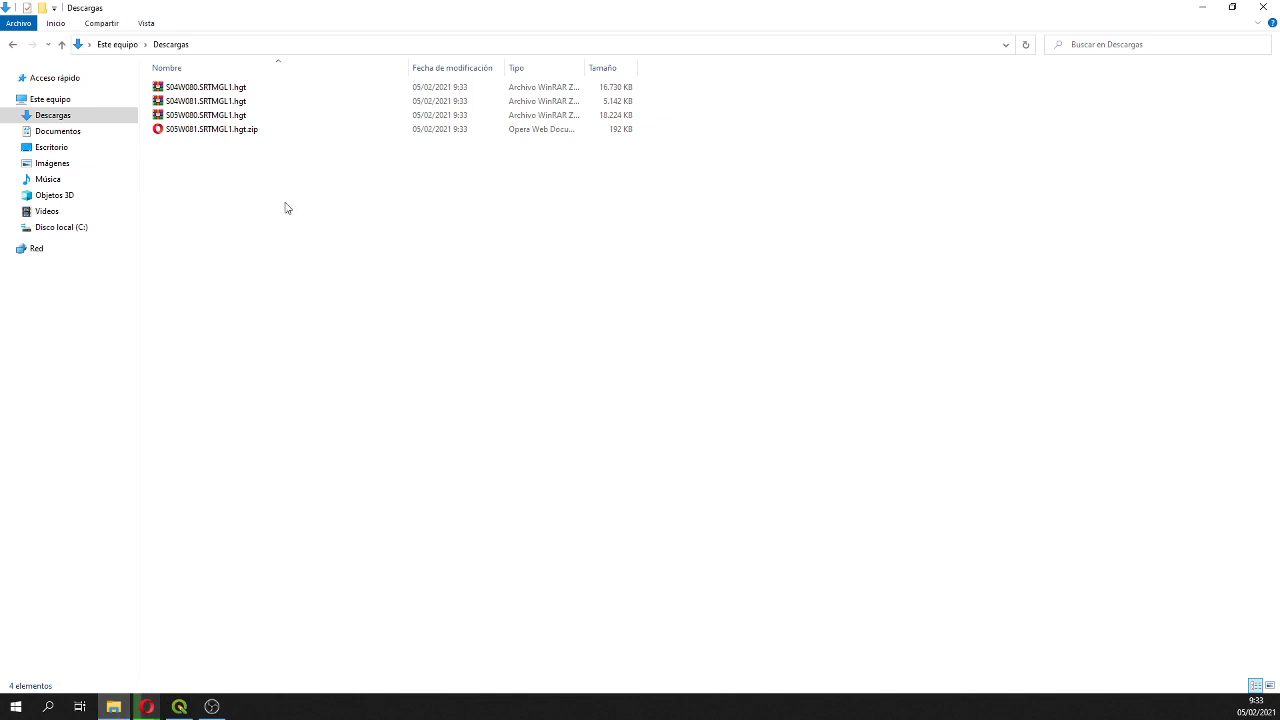
pyautogui.click(205, 88)
pyautogui.rightClick(207, 90)
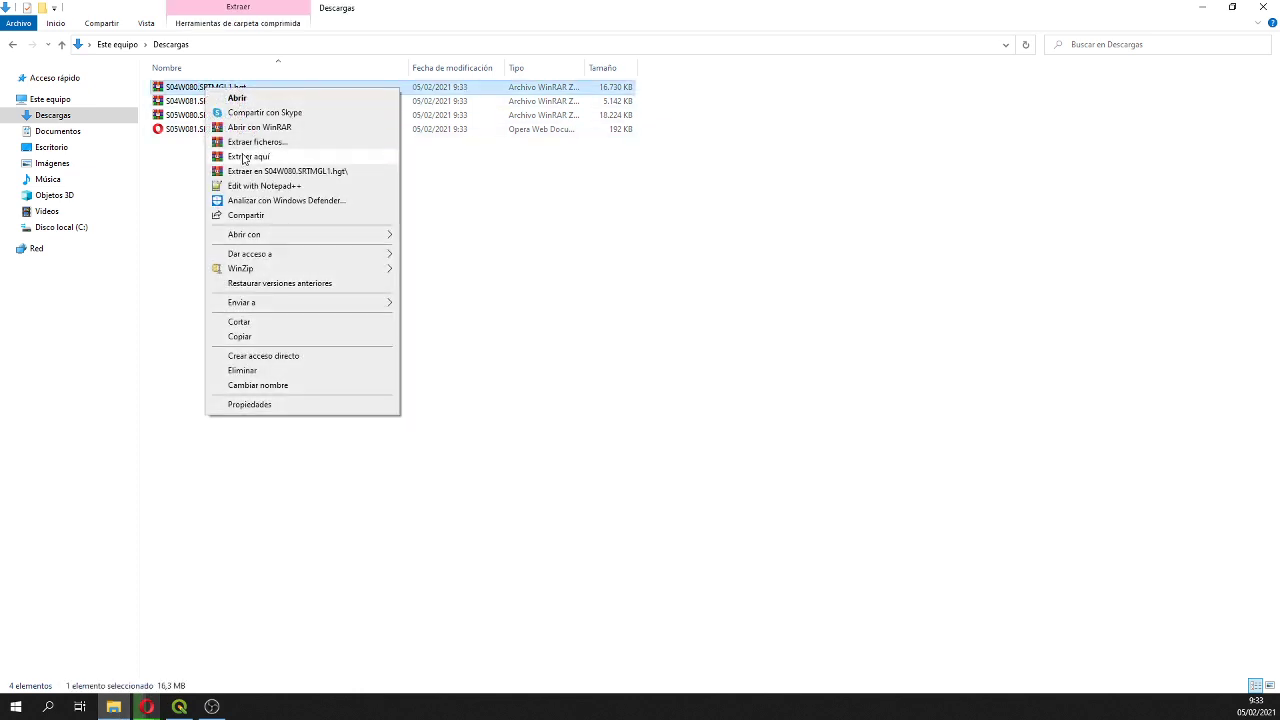
pyautogui.click(235, 156)
pyautogui.rightClick(218, 101)
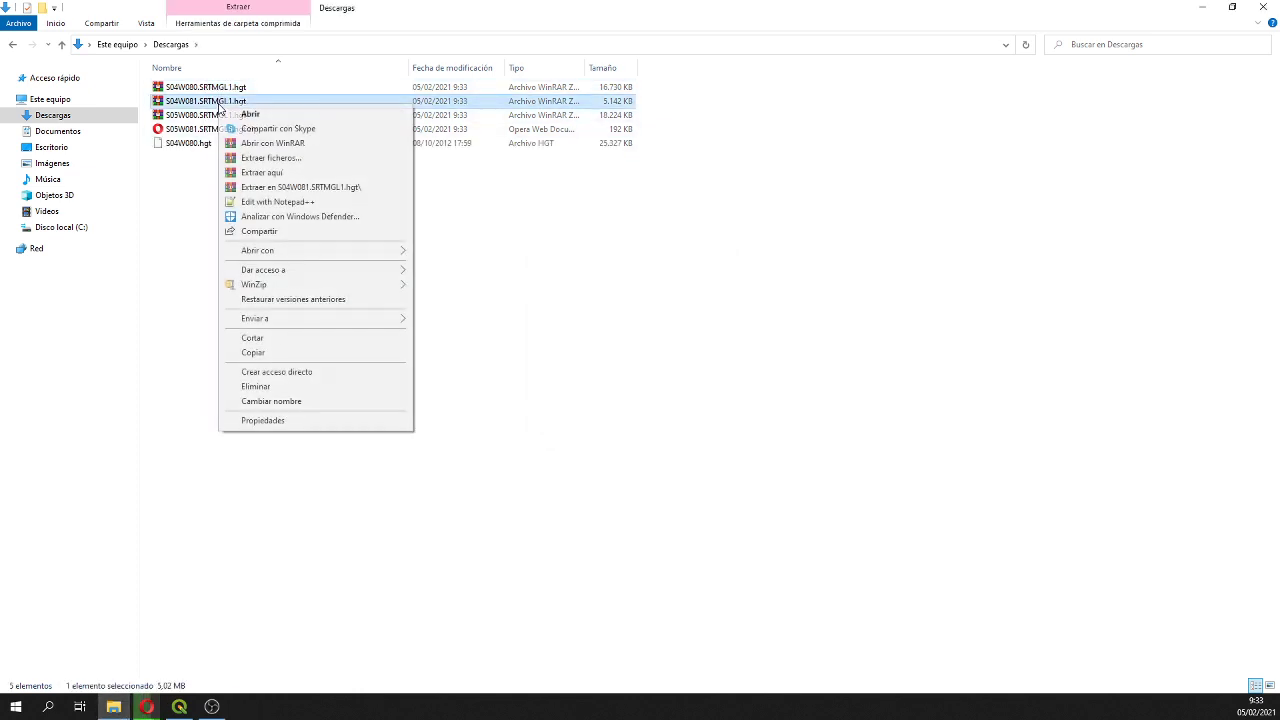
pyautogui.click(258, 172)
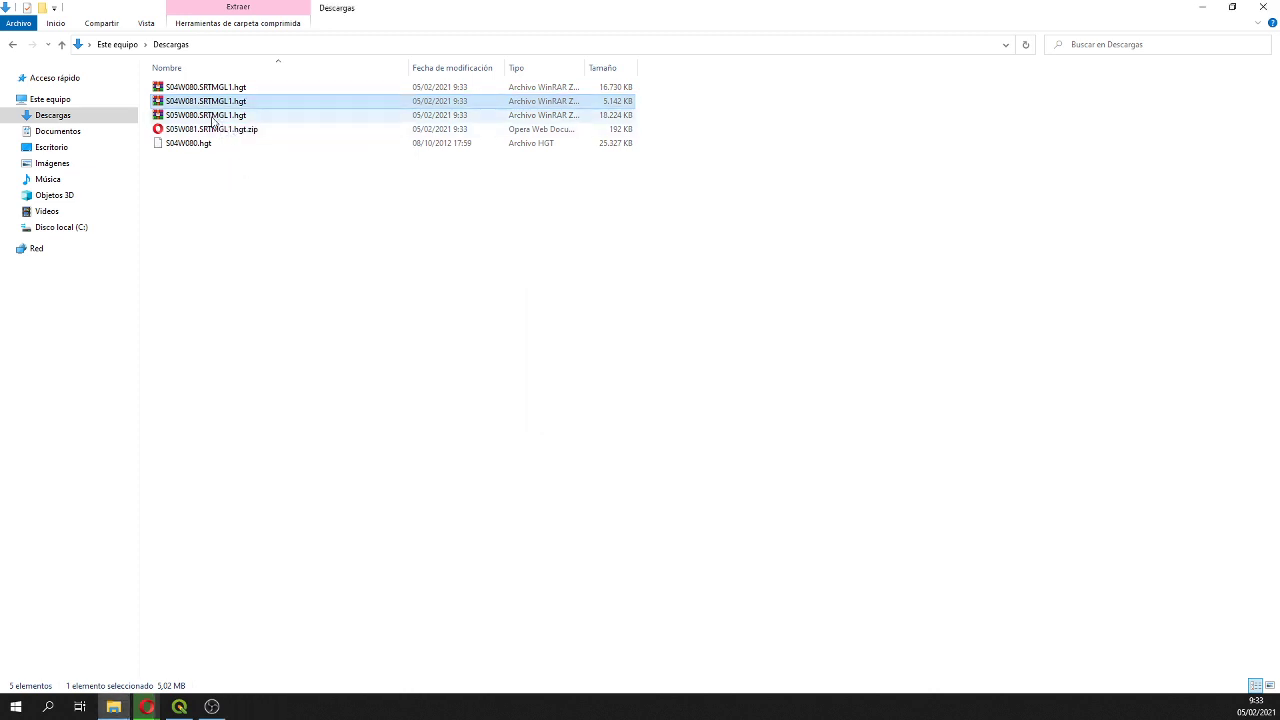
pyautogui.rightClick(211, 117)
pyautogui.click(238, 187)
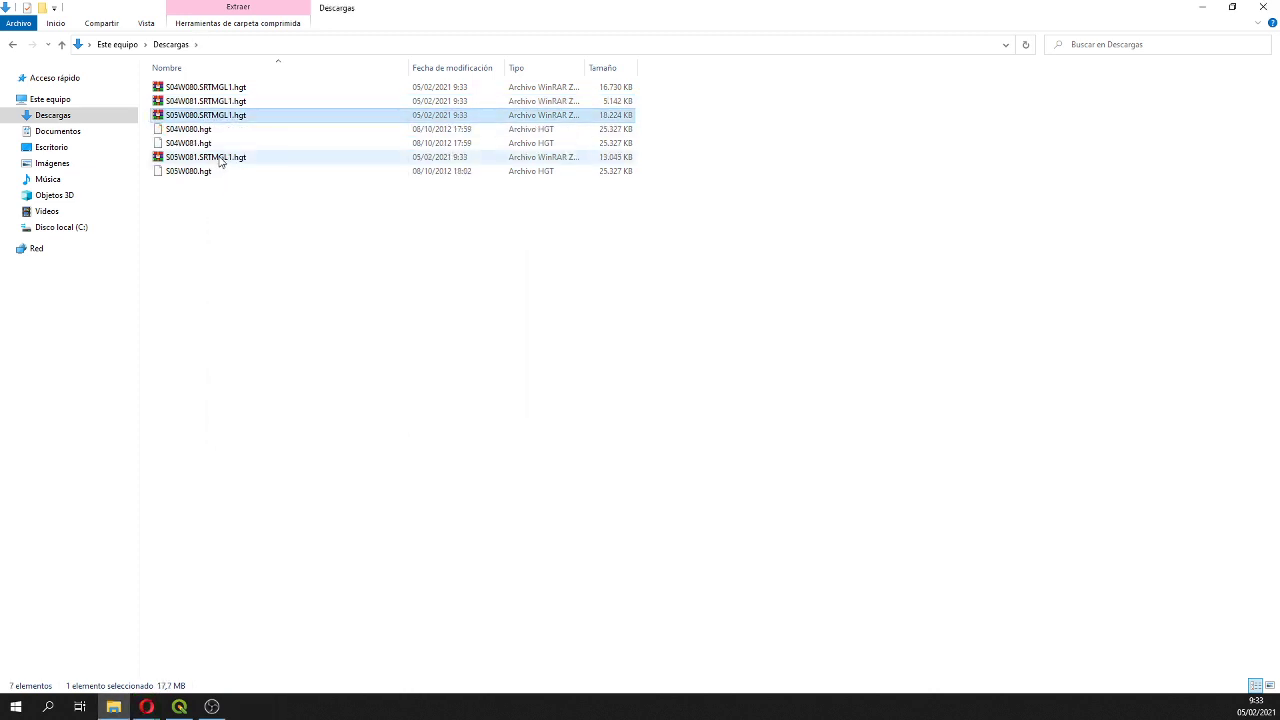
pyautogui.rightClick(220, 159)
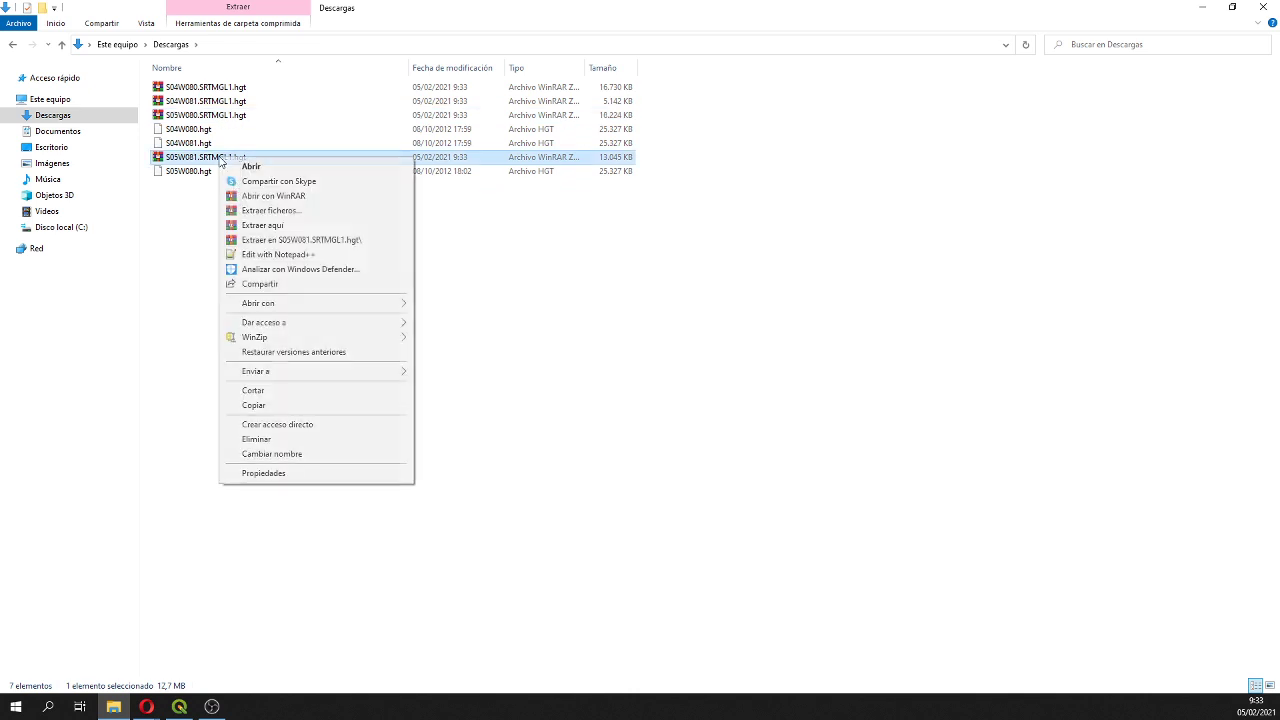
pyautogui.click(264, 226)
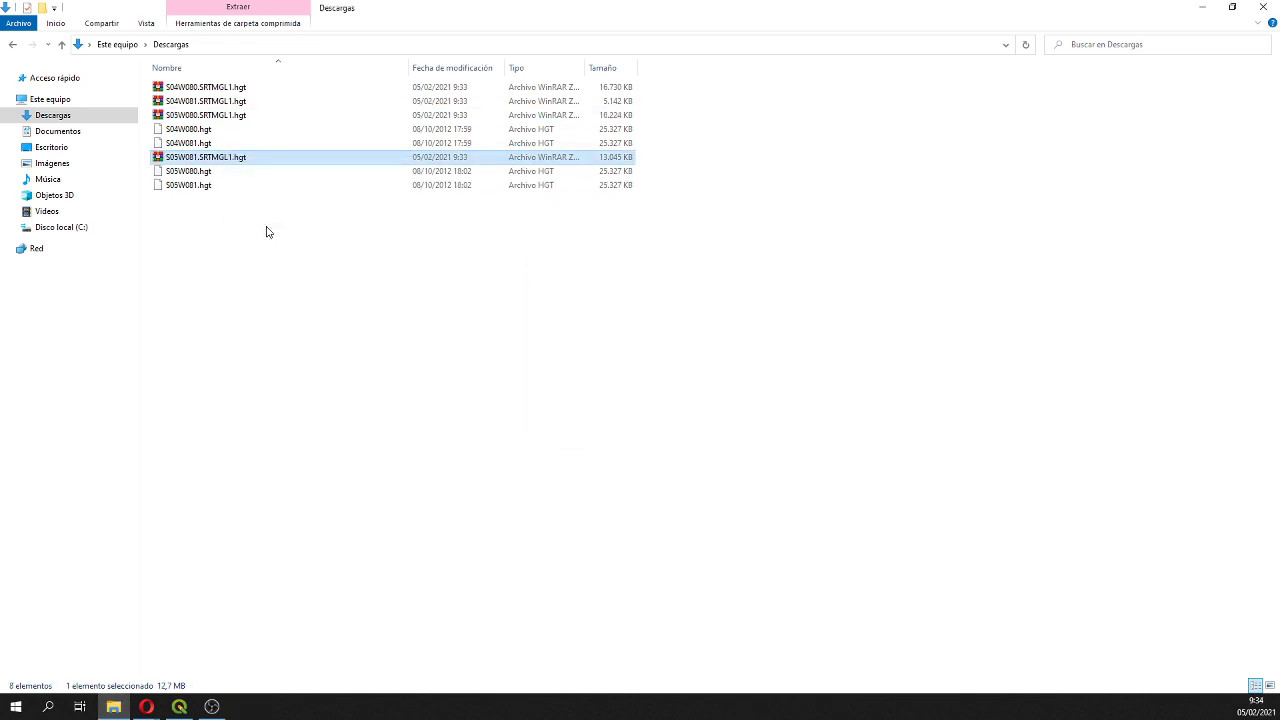
# - Copy the four extracted .hgt files into the Dem folder of watershedStreamNetworkLargeScaleBasinsQGIS in Documentos
pyautogui.click(190, 131)
pyautogui.keyDown('ctrl'); pyautogui.click(186, 145); pyautogui.keyUp('ctrl')
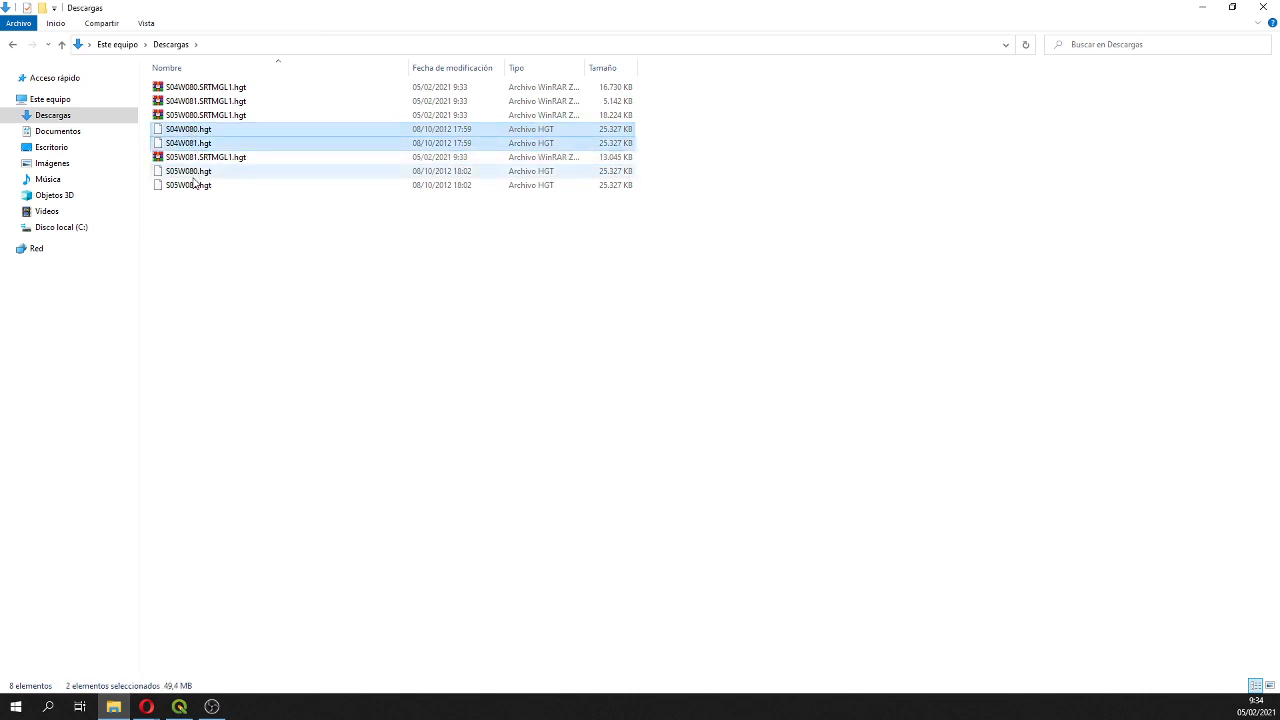
pyautogui.keyDown('ctrl'); pyautogui.click(193, 175); pyautogui.keyUp('ctrl')
pyautogui.keyDown('ctrl'); pyautogui.click(195, 187); pyautogui.keyUp('ctrl')
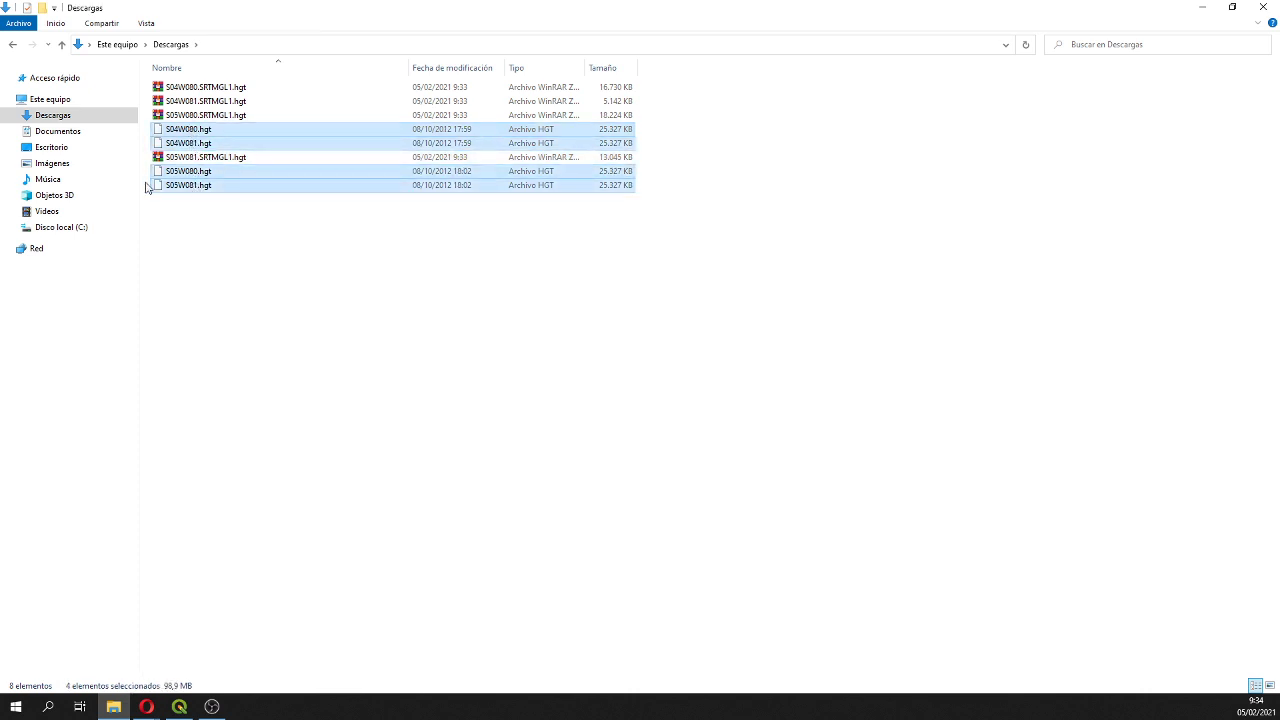
pyautogui.click(62, 131)
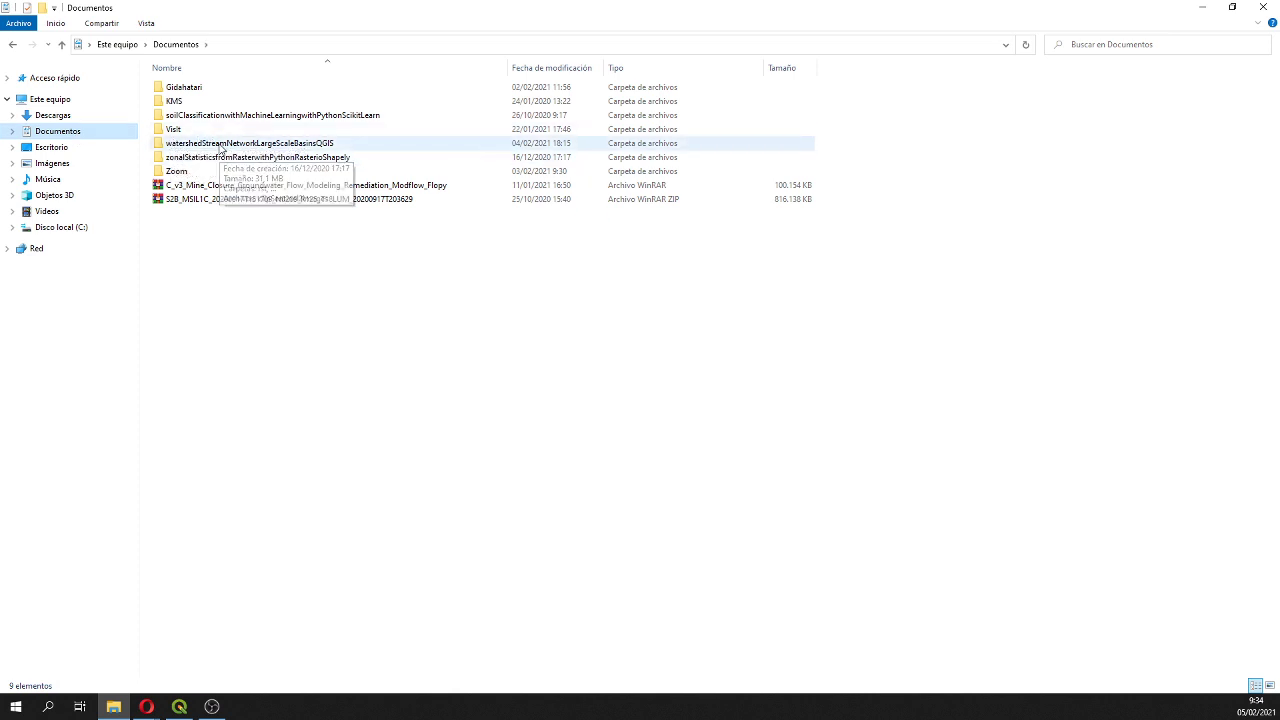
pyautogui.doubleClick(210, 143)
pyautogui.doubleClick(198, 88)
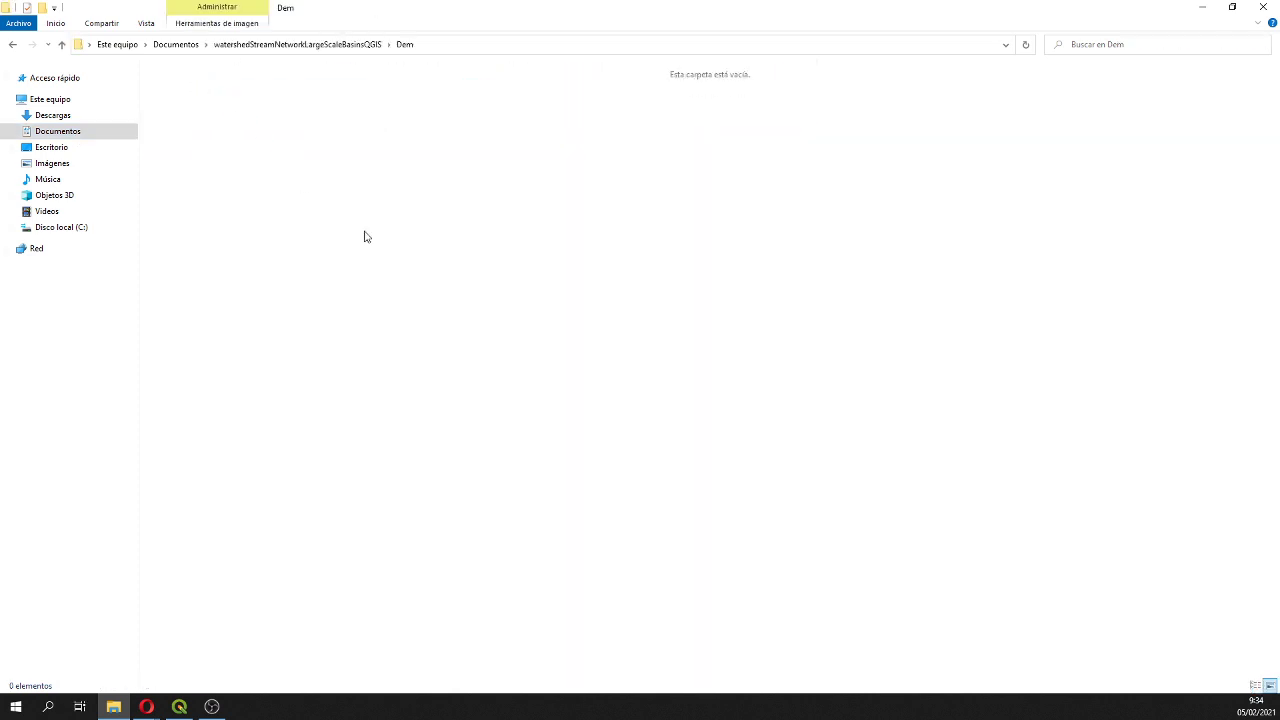
pyautogui.hotkey('ctrl', 'v')
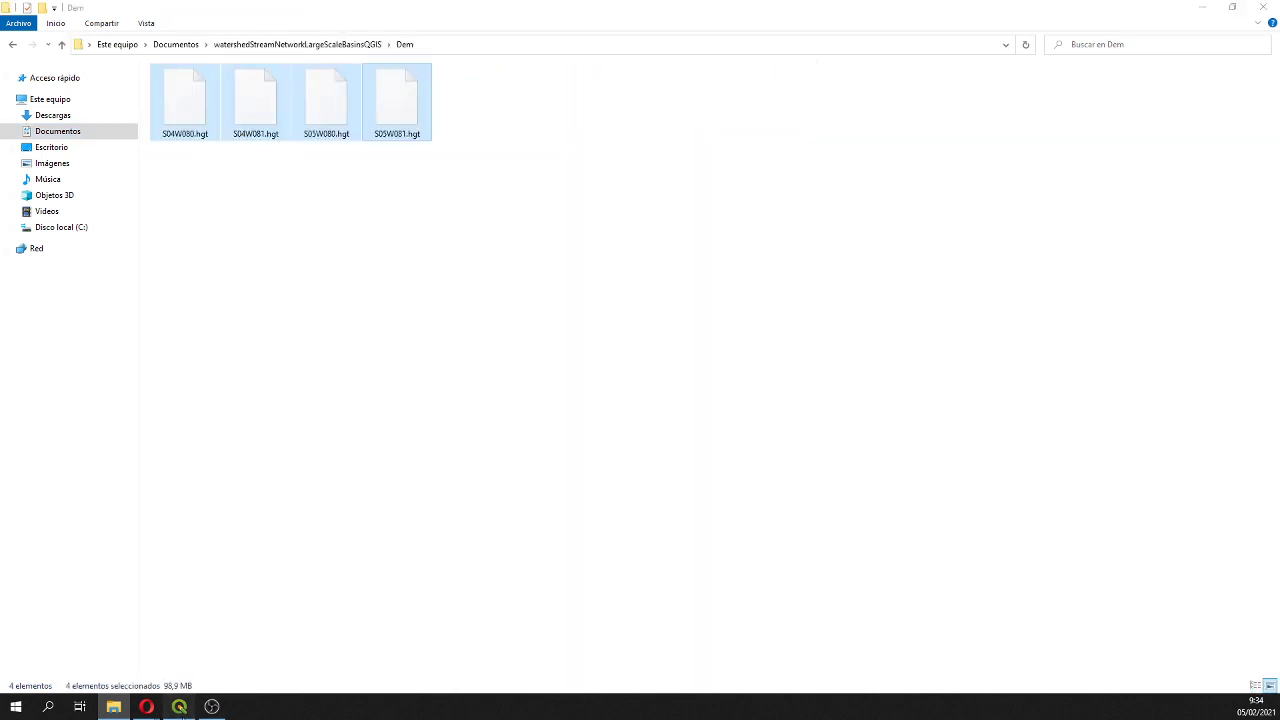
# - Switch to QGIS, close the coordinate capture panel, and resize the side panels to enlarge the map canvas and the file browser
pyautogui.click(179, 706)
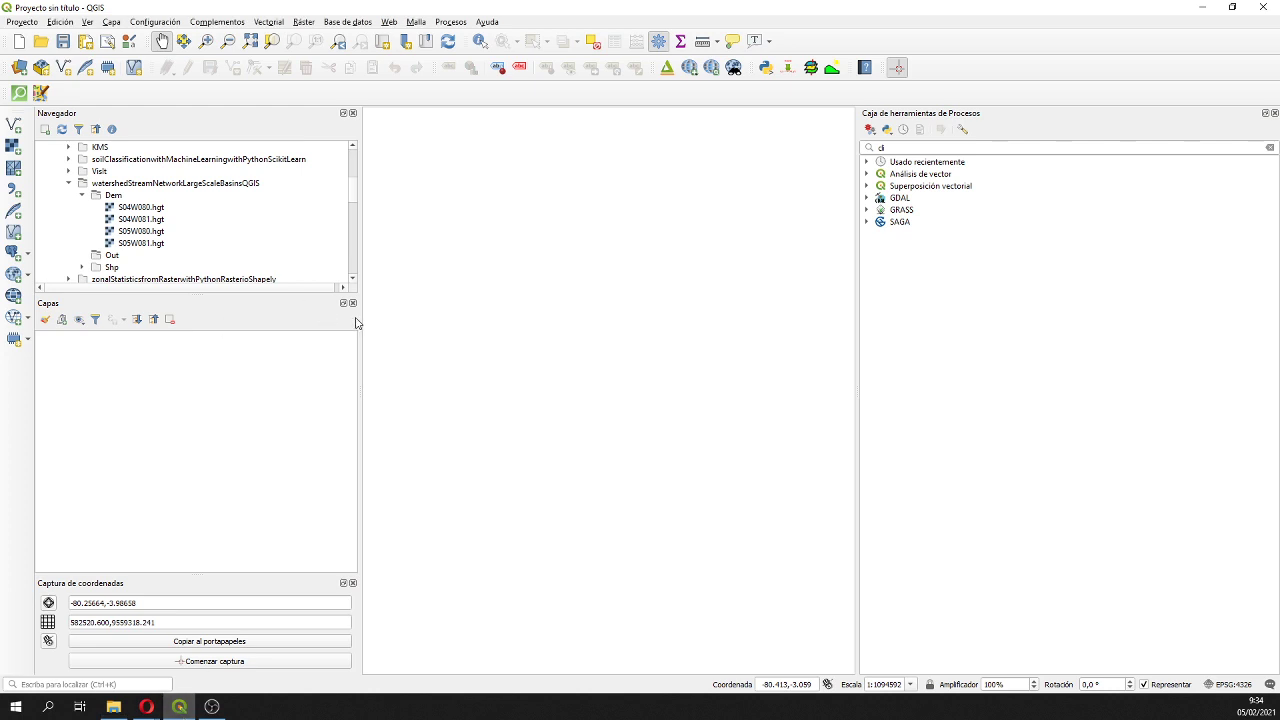
pyautogui.click(352, 582)
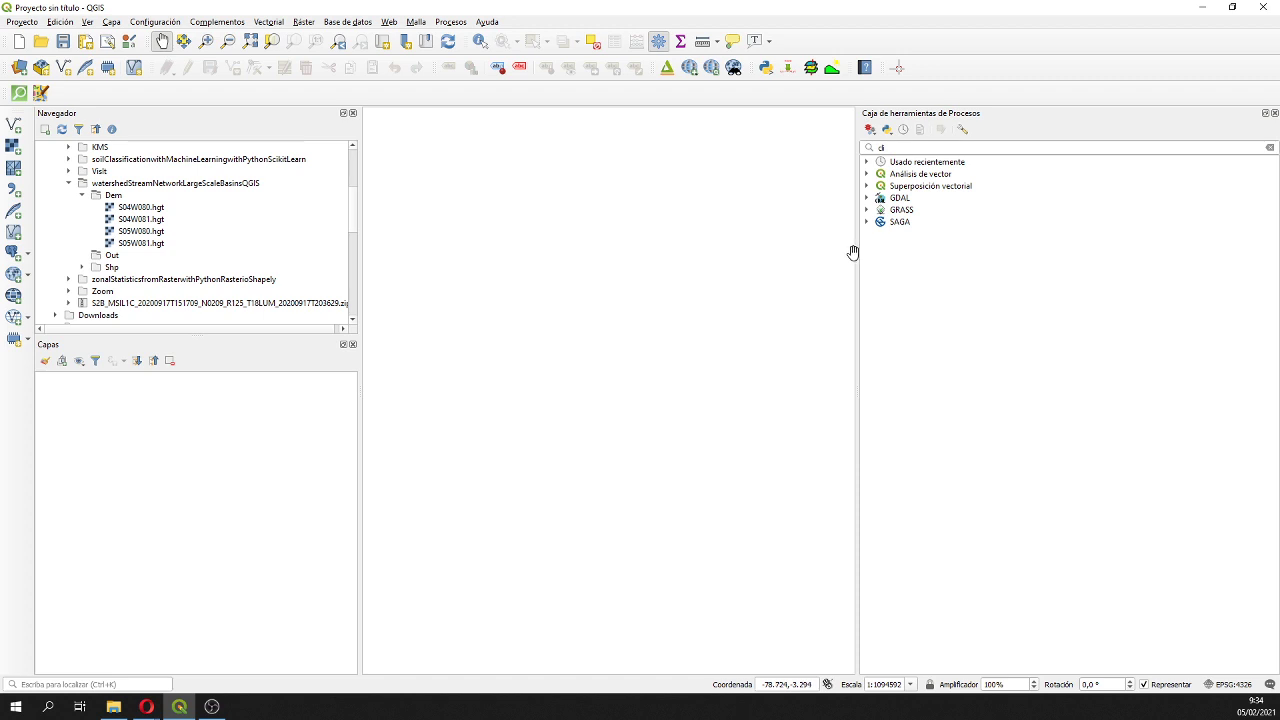
pyautogui.moveTo(858, 258); pyautogui.dragTo(935, 256)
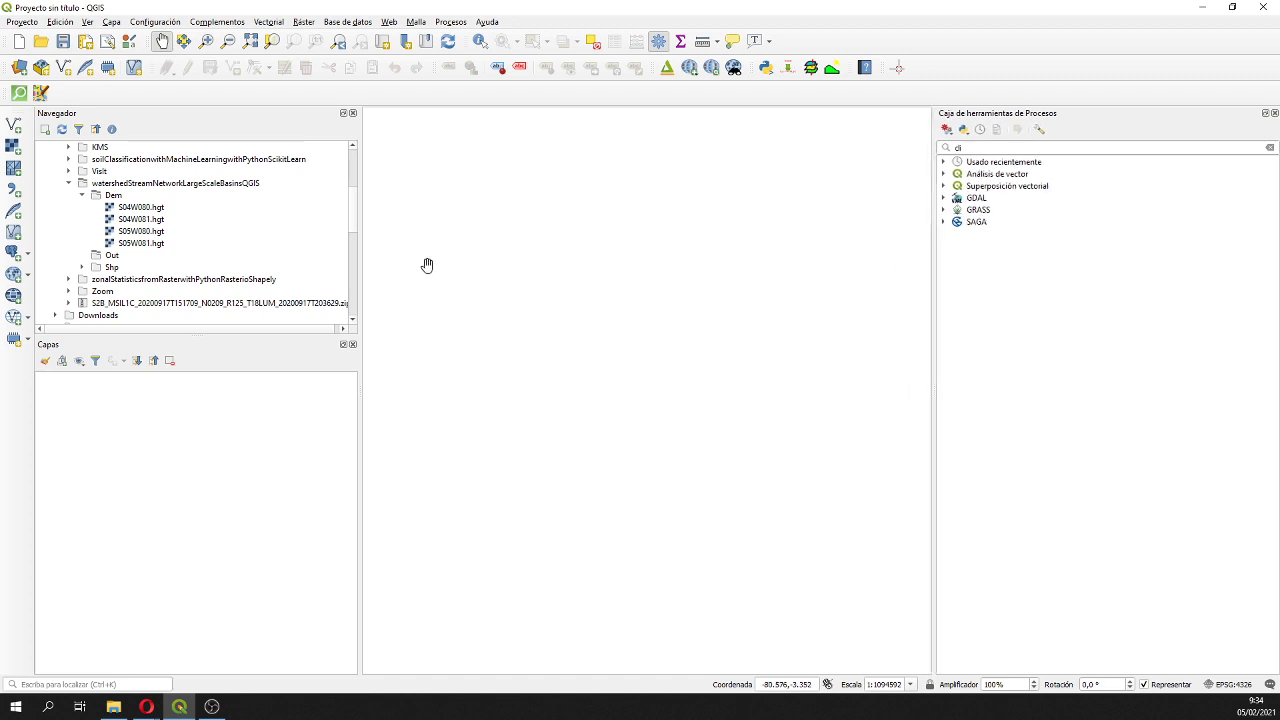
pyautogui.moveTo(360, 297); pyautogui.dragTo(316, 296)
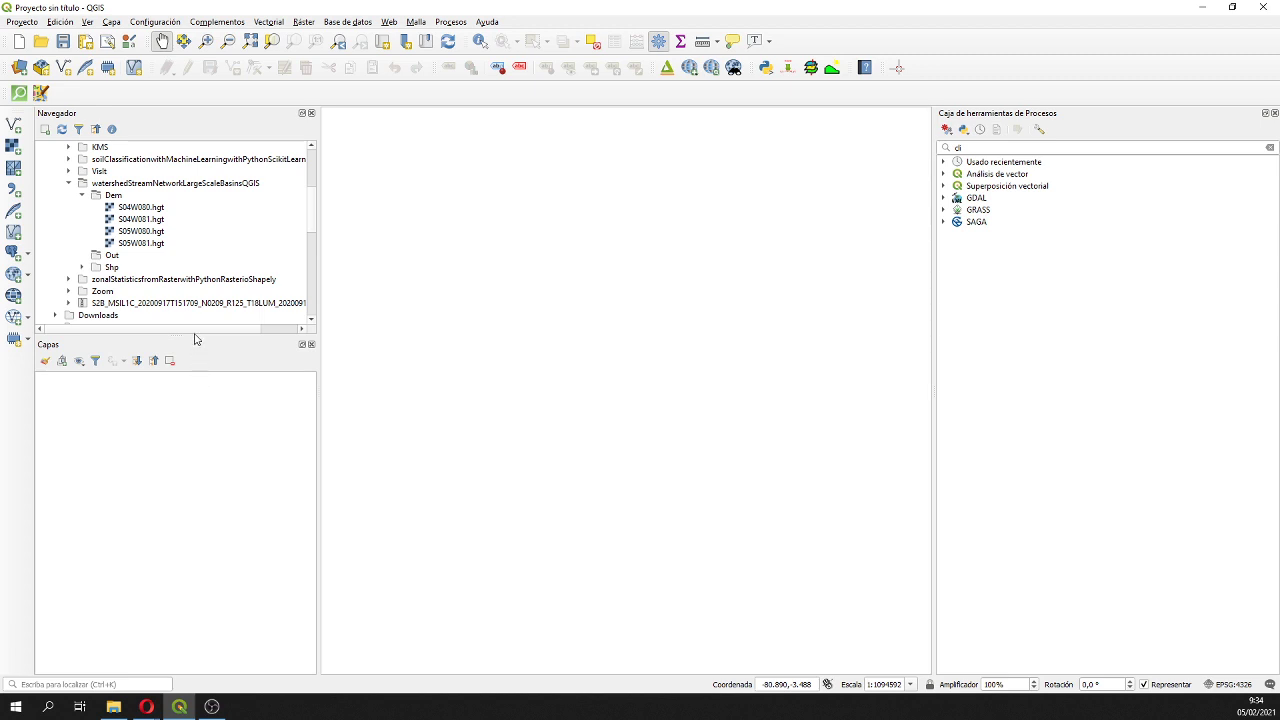
pyautogui.moveTo(194, 336); pyautogui.dragTo(214, 530)
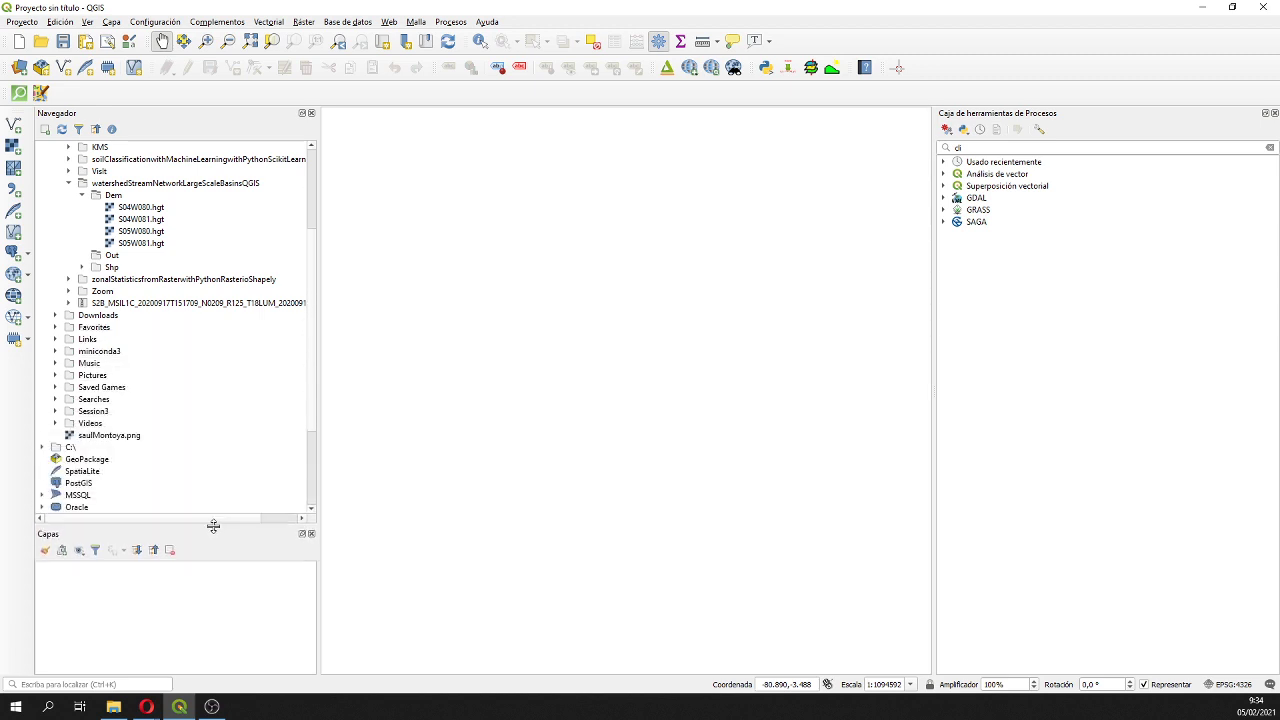
pyautogui.scroll(3, 305, 226)
pyautogui.scroll(2, 303, 230)
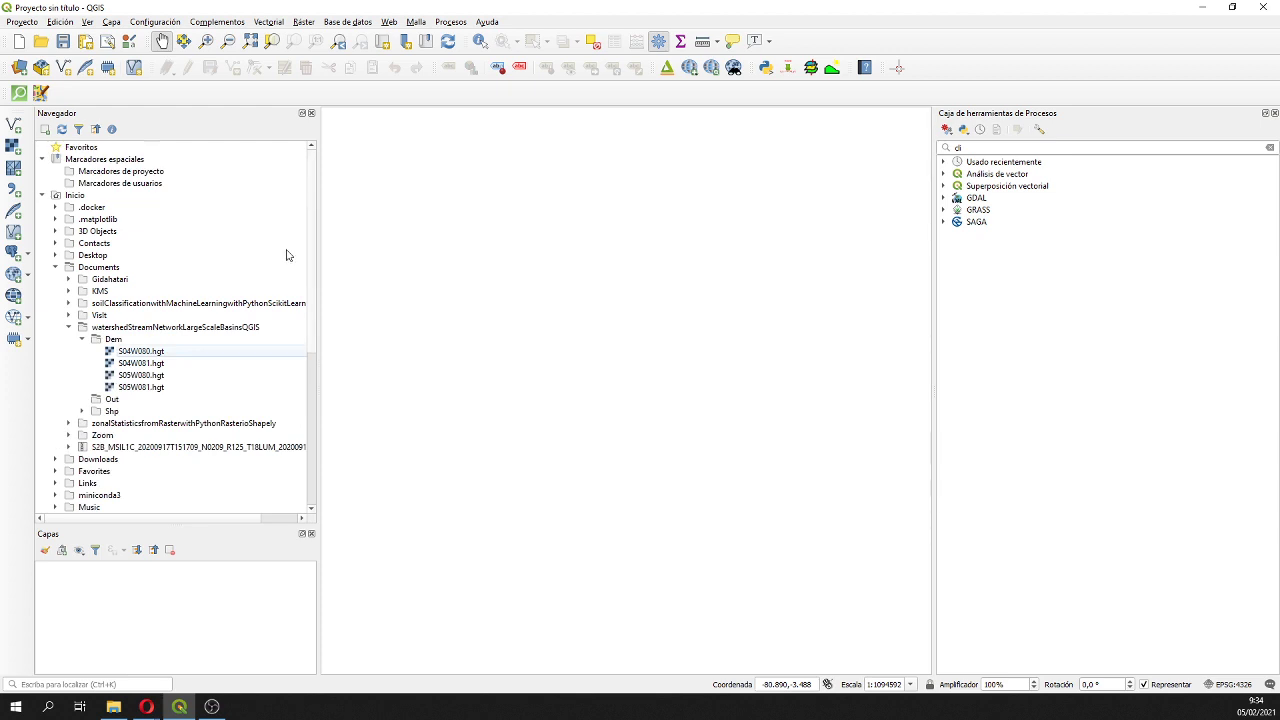
# - Add S04W080.hgt, S04W081.hgt, S05W080.hgt and S05W081.hgt from the Dem folder as raster layers and bring all tiles into view
pyautogui.doubleClick(136, 354)
pyautogui.click(138, 364)
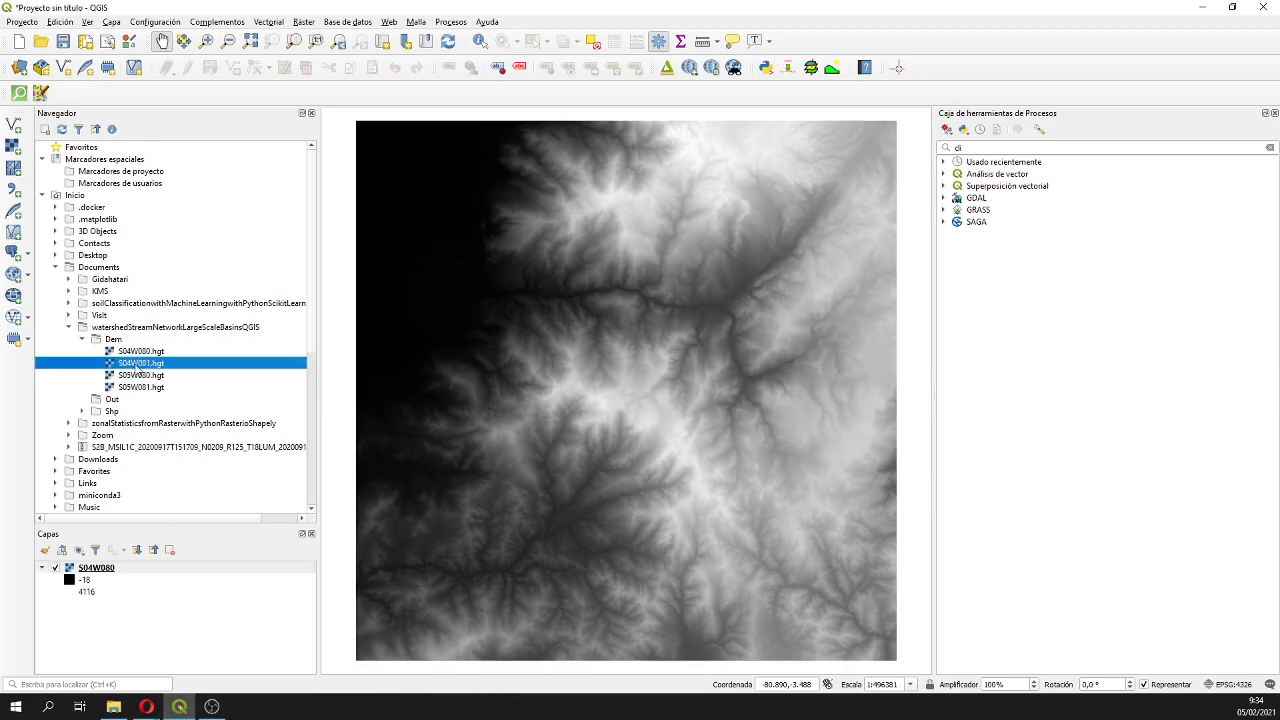
pyautogui.doubleClick(138, 365)
pyautogui.doubleClick(138, 376)
pyautogui.click(137, 388)
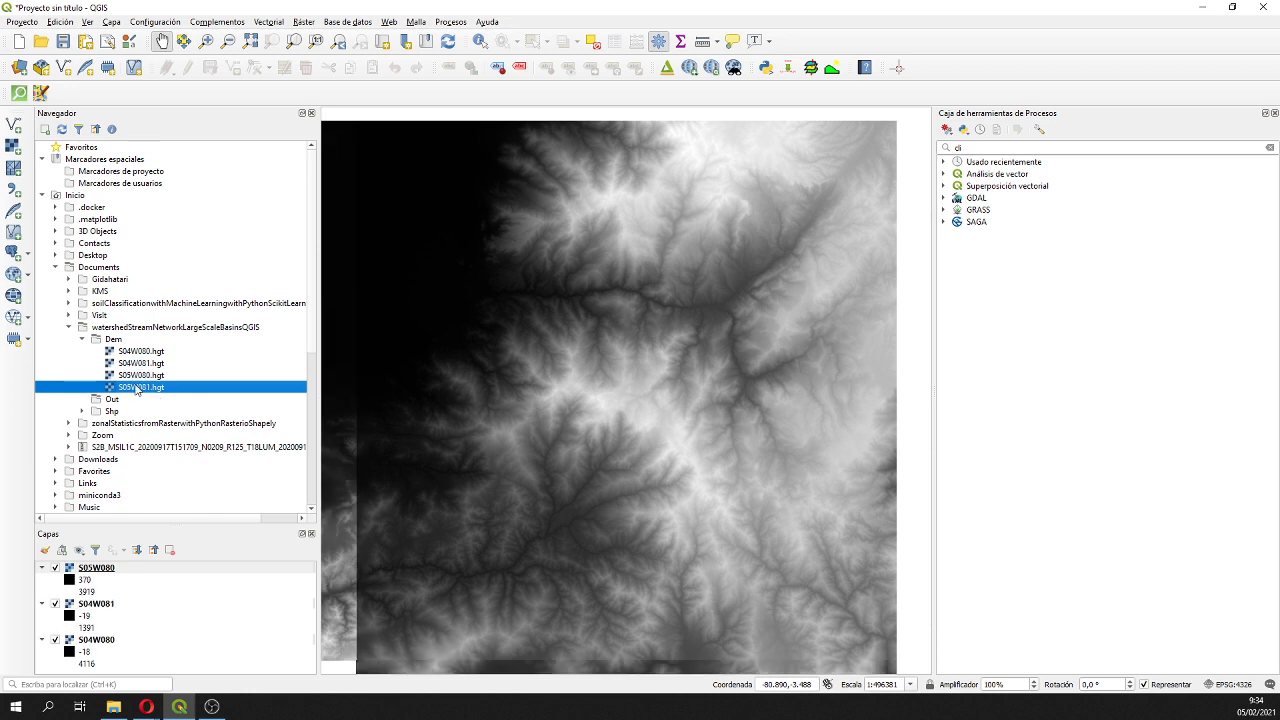
pyautogui.doubleClick(137, 388)
pyautogui.scroll(-2, 412, 508)
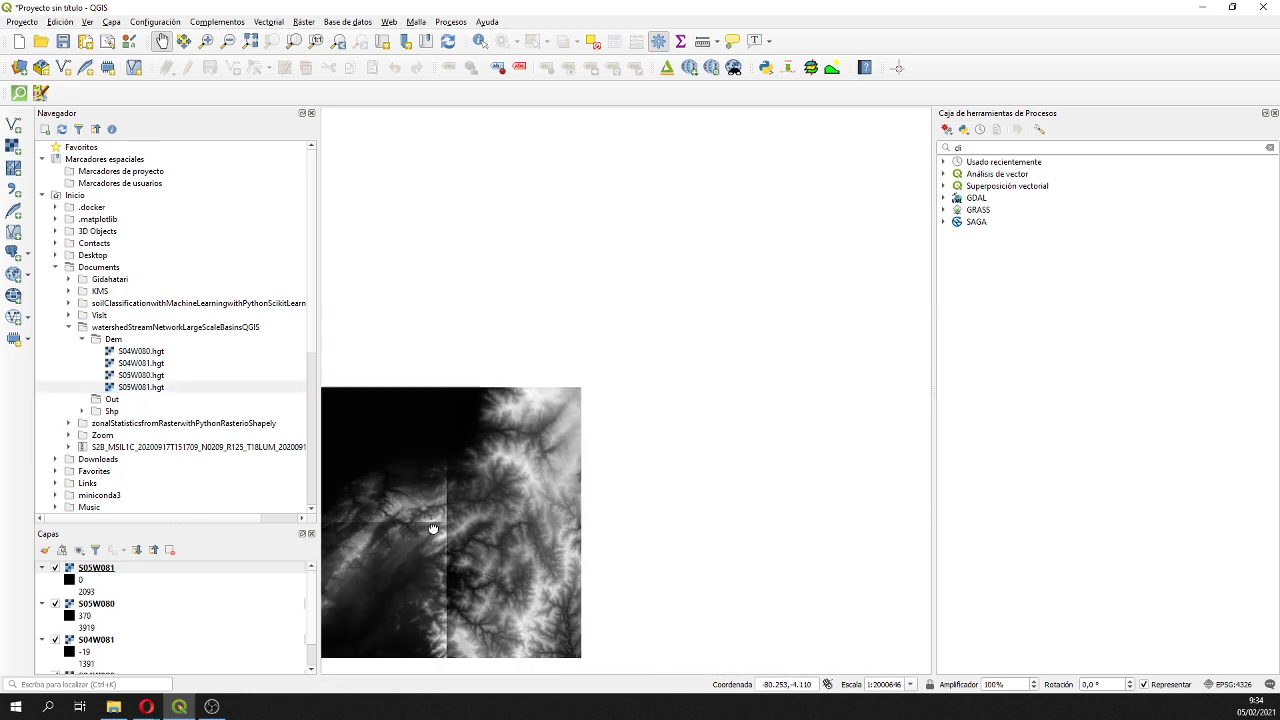
pyautogui.moveTo(432, 528); pyautogui.dragTo(531, 451)
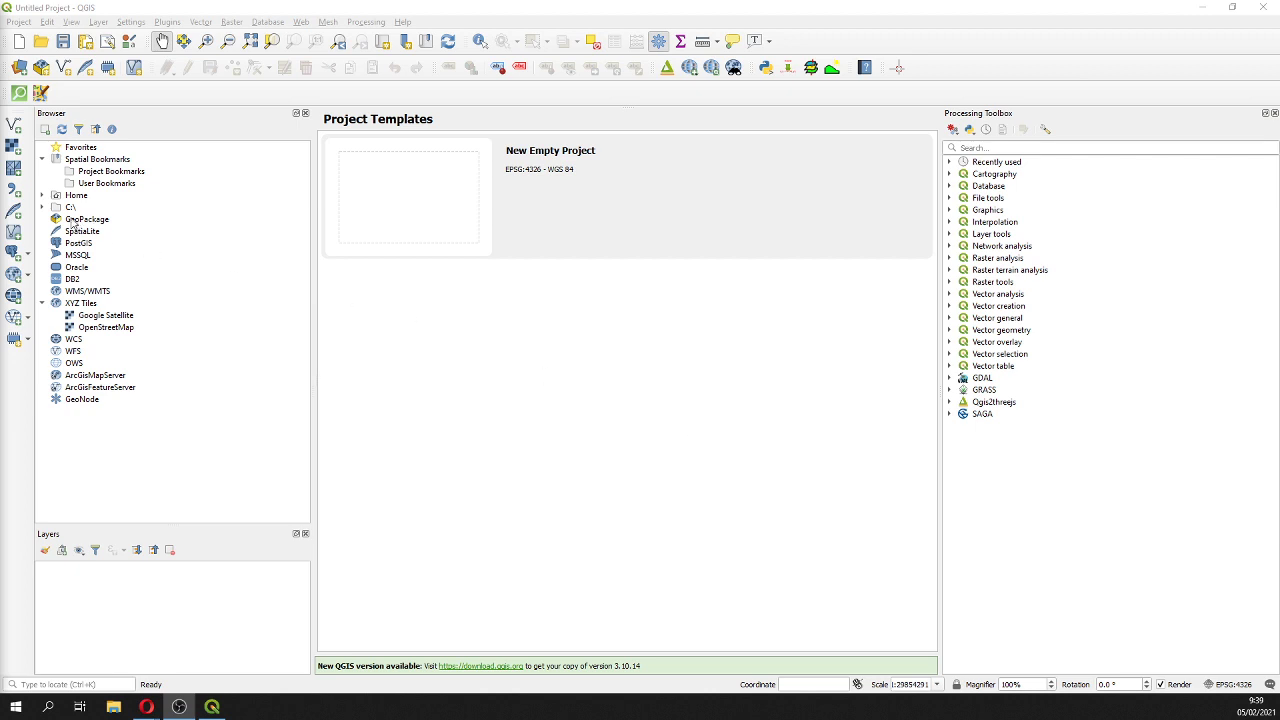
# - Load the S04W080, S04W081, S05W080 and S05W081 .hgt tiles from watershedStreamNetworkLargeScaleBasinsQGIS/Dem into the empty project and show their full extent
pyautogui.click(43, 196)
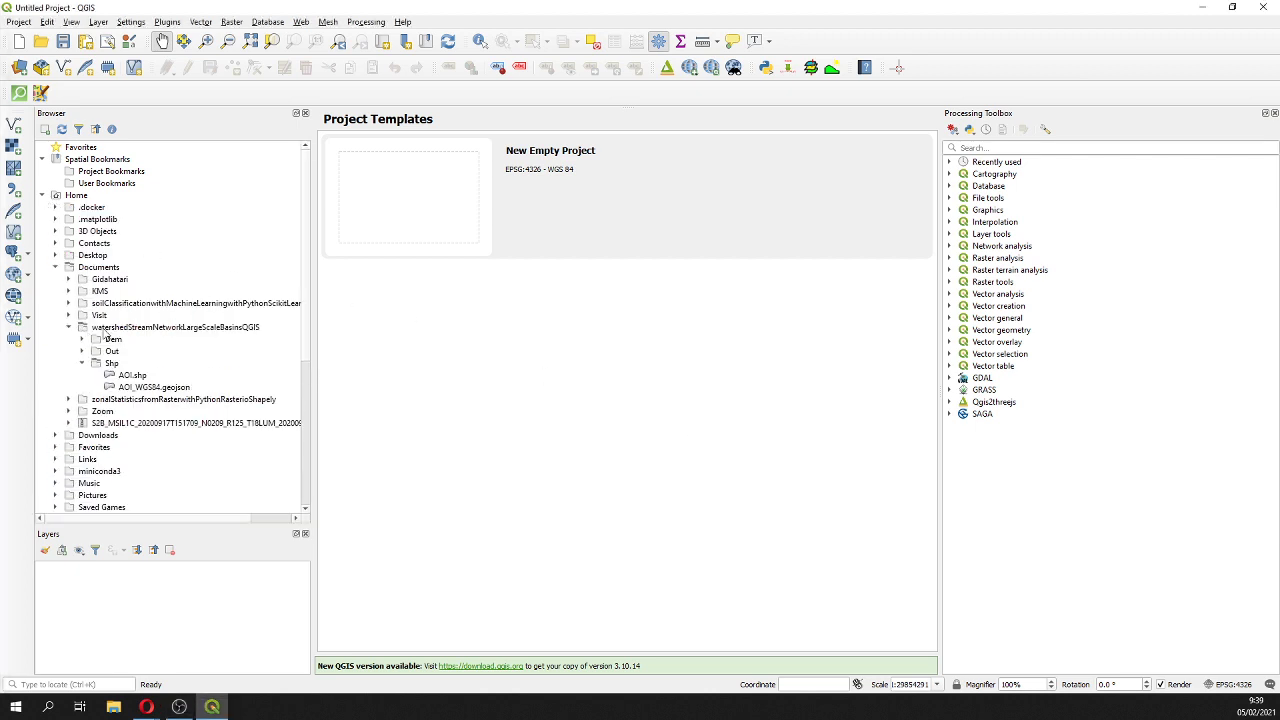
pyautogui.click(108, 330)
pyautogui.click(83, 340)
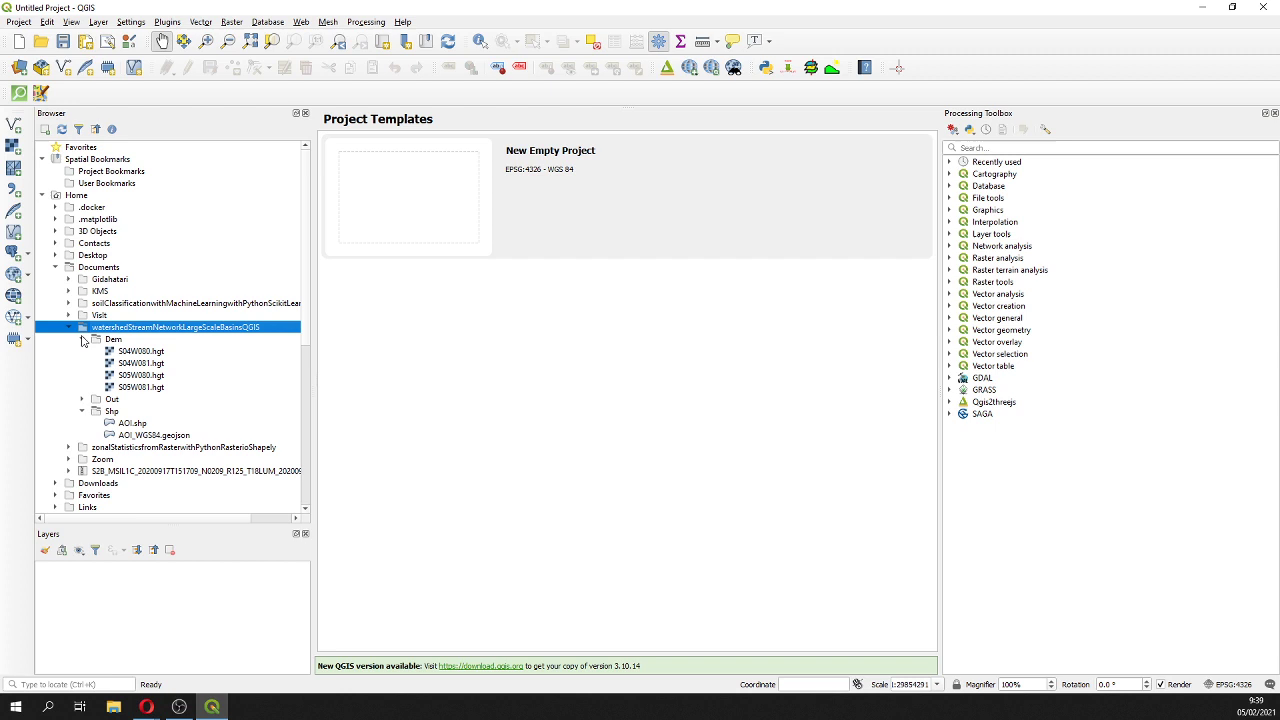
pyautogui.doubleClick(141, 352)
pyautogui.doubleClick(141, 363)
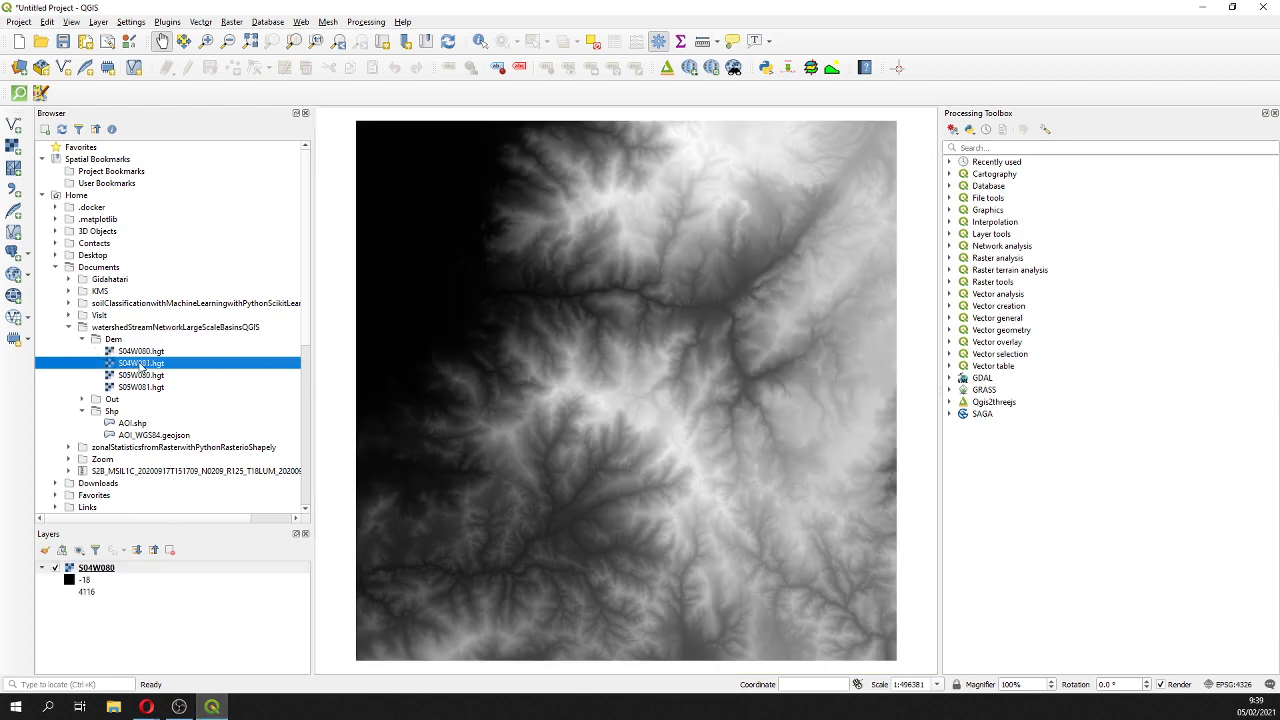
pyautogui.doubleClick(141, 375)
pyautogui.doubleClick(141, 387)
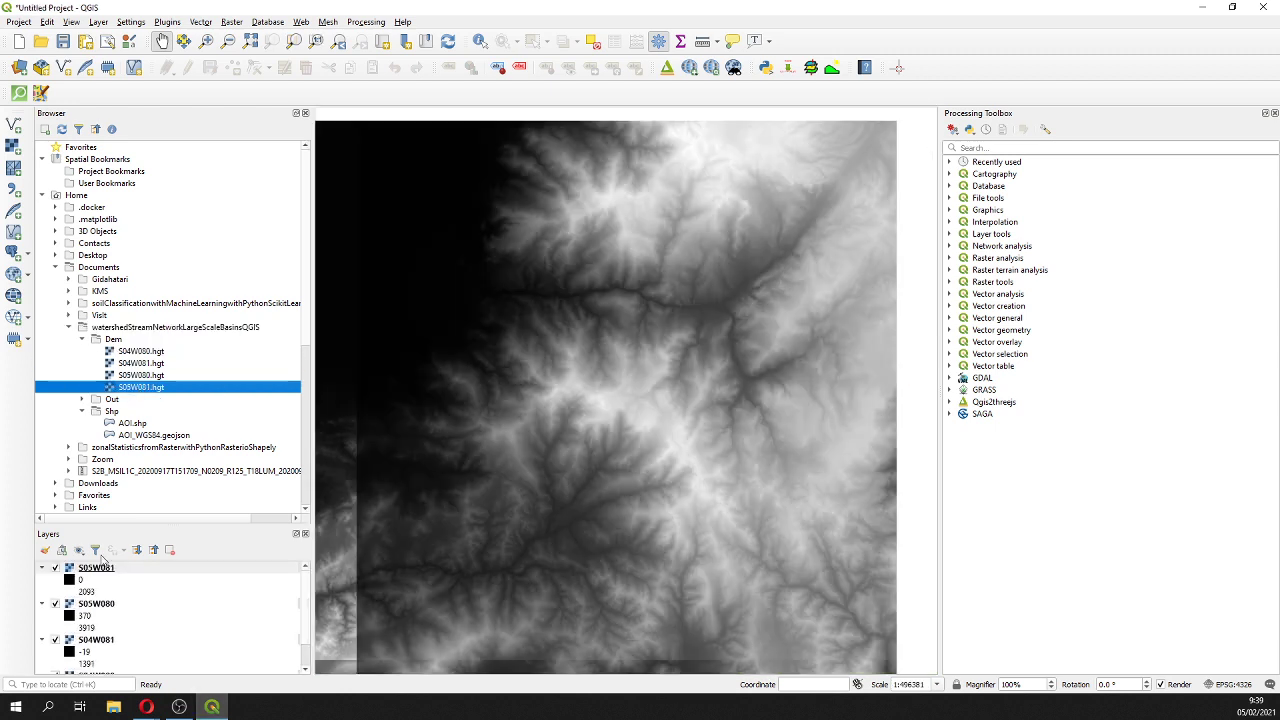
pyautogui.scroll(-2, 594, 371)
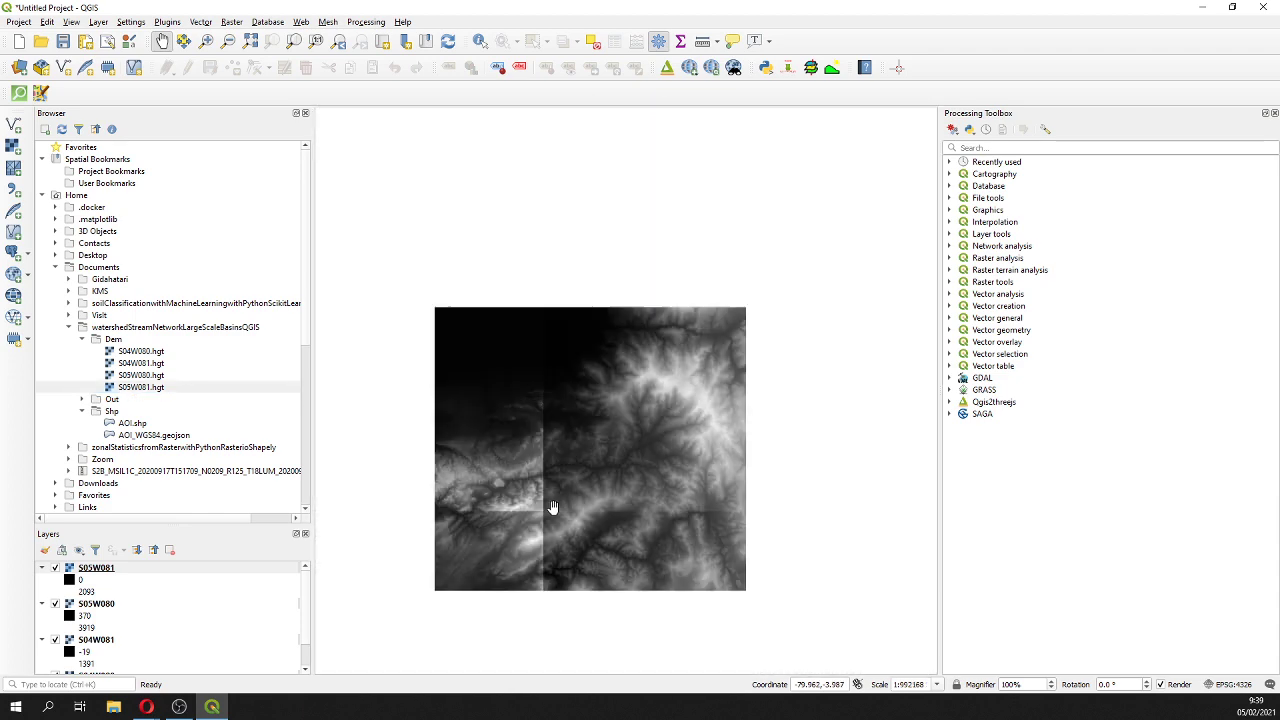
pyautogui.moveTo(536, 514); pyautogui.dragTo(583, 437)
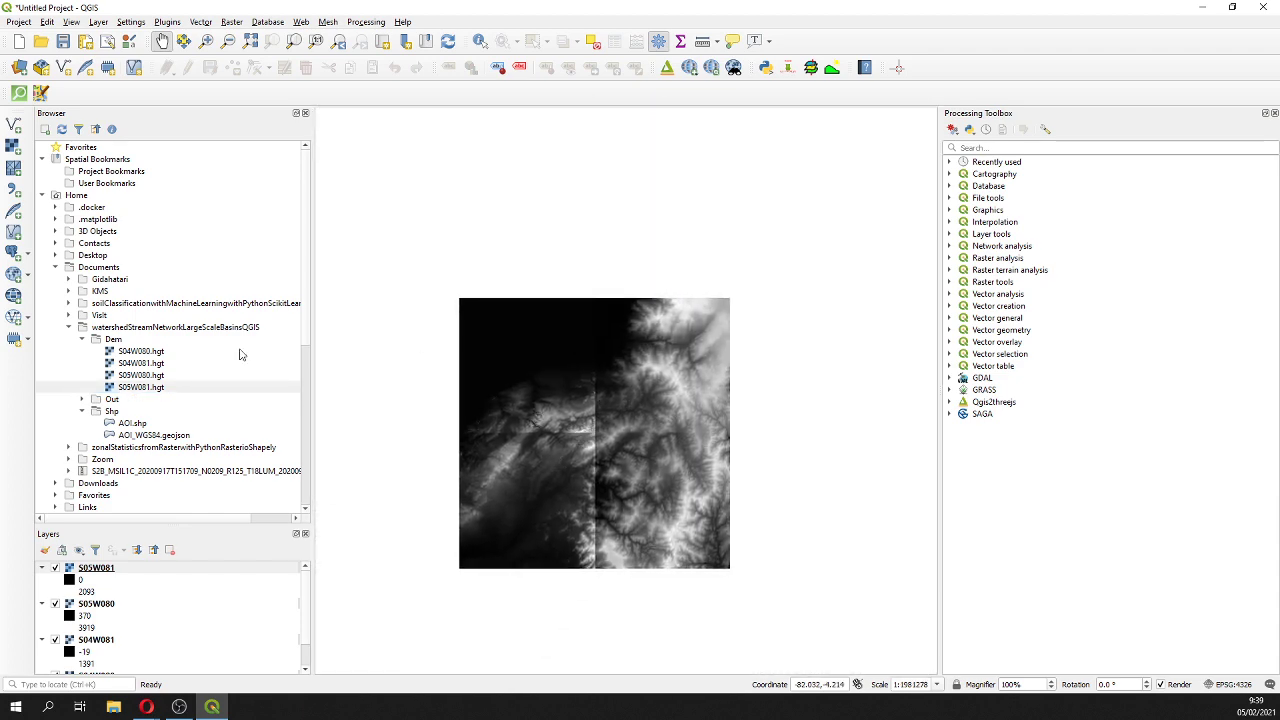
# - Start the GDAL Build virtual raster tool and choose S04W080, S04W081, S05W080 and S05W081 as its input layers
pyautogui.click(990, 148)
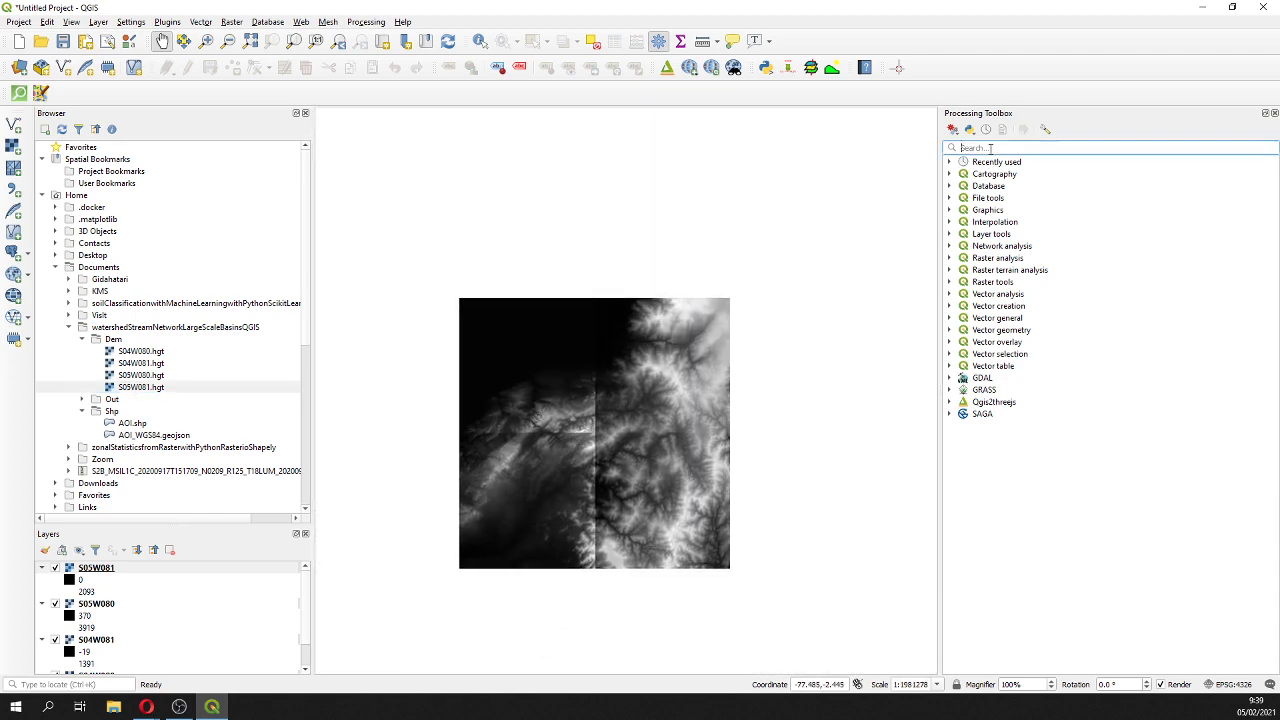
pyautogui.write('virtual')
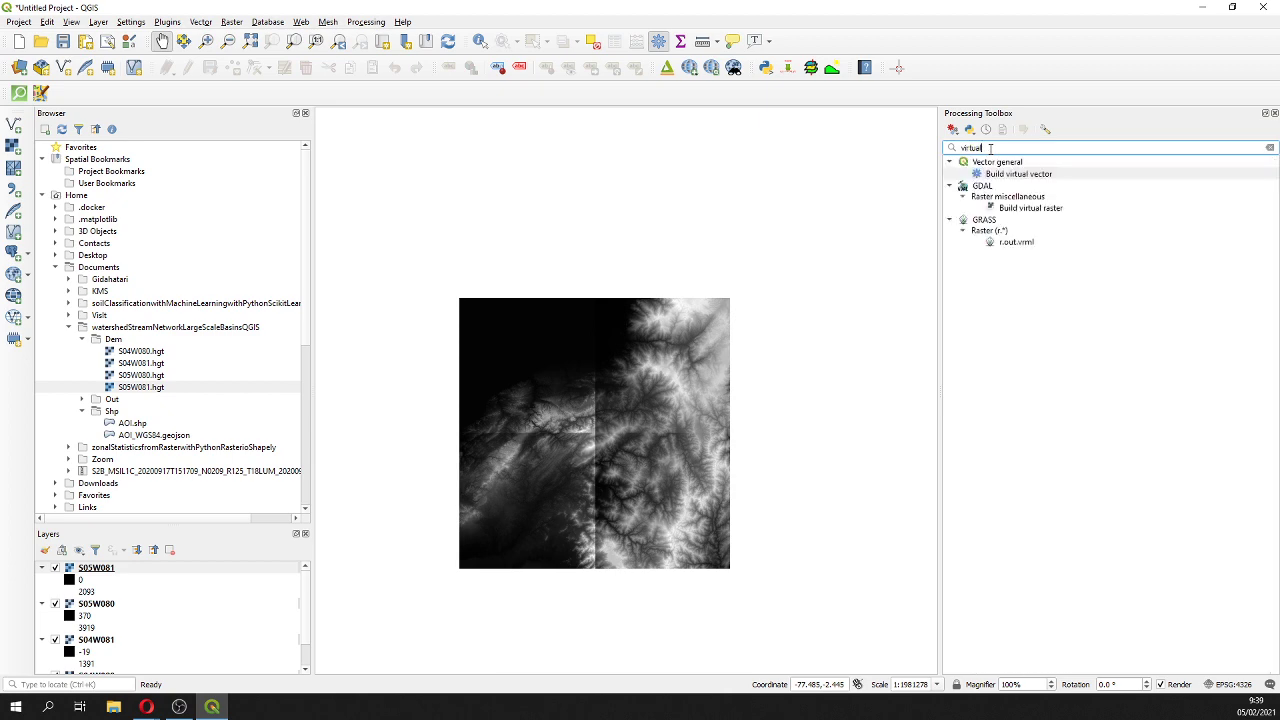
pyautogui.doubleClick(1027, 209)
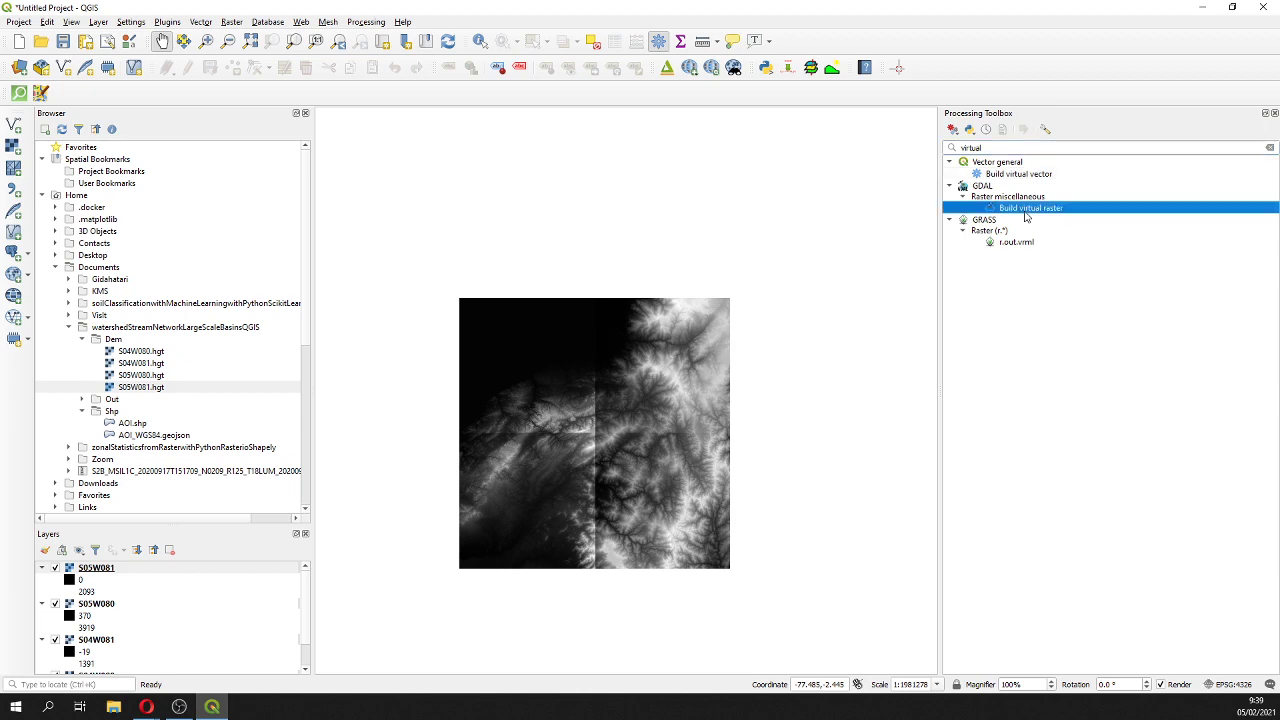
pyautogui.click(978, 141)
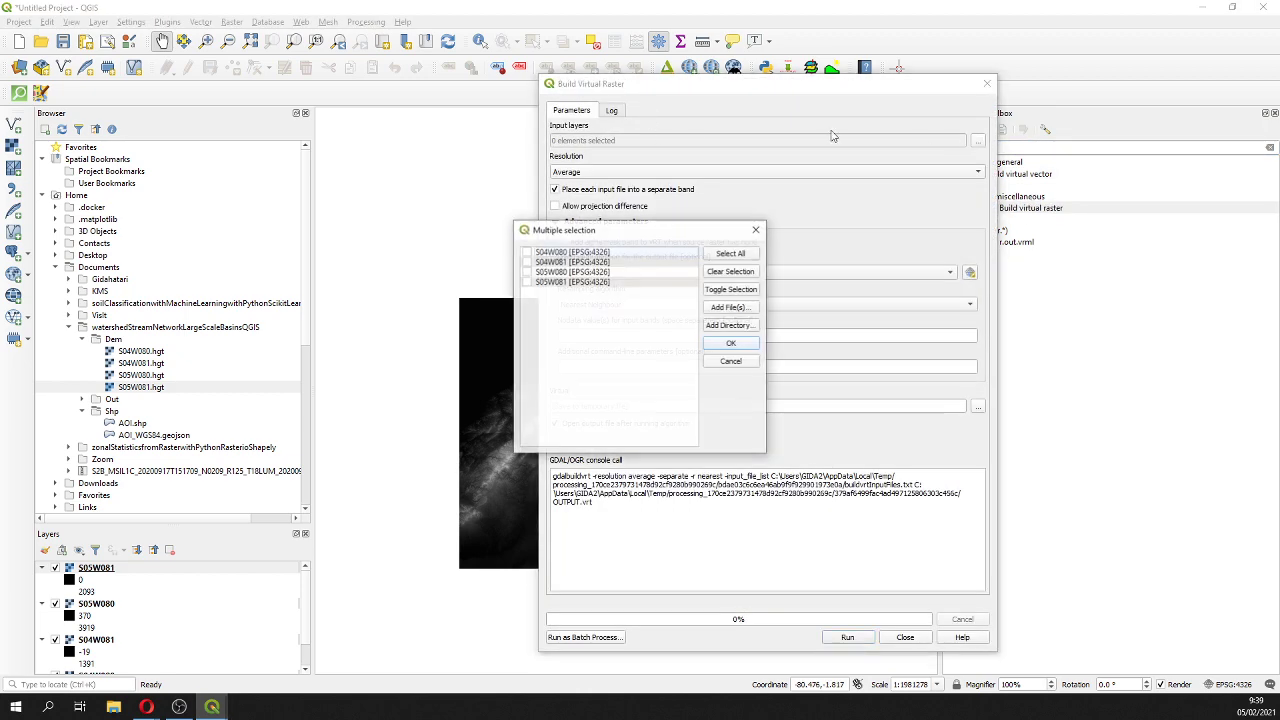
pyautogui.click(526, 252)
pyautogui.click(526, 262)
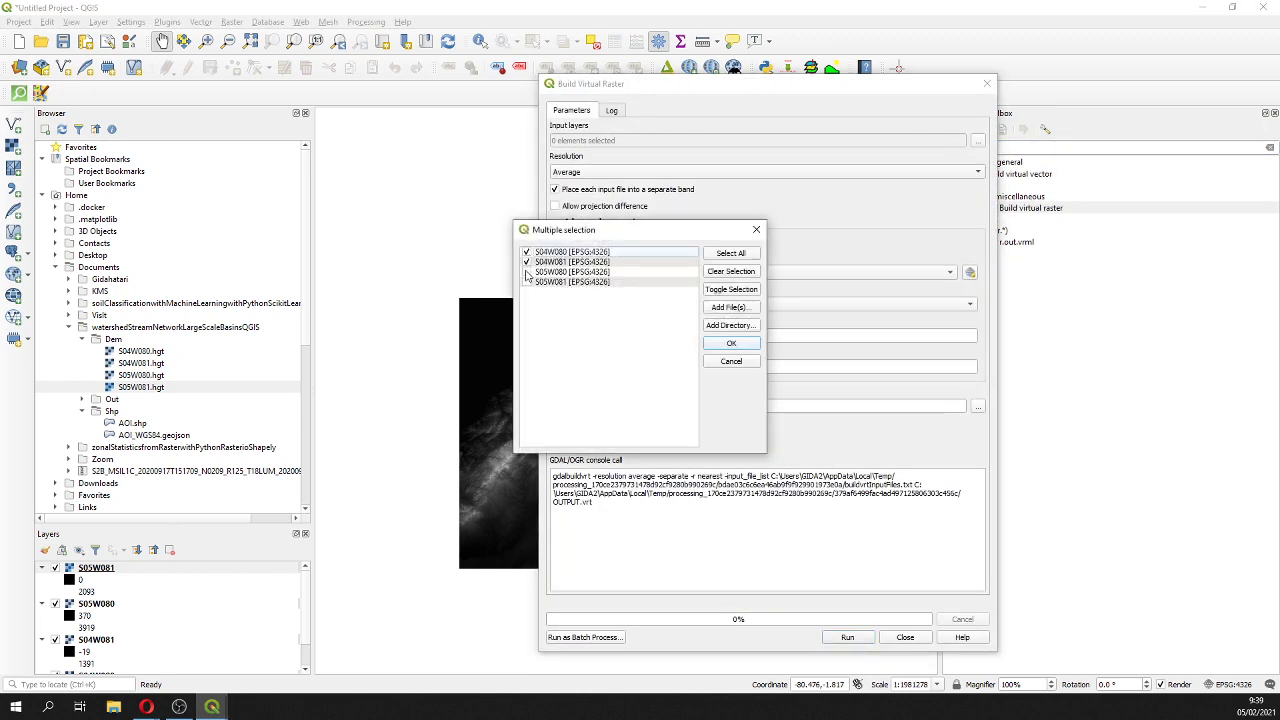
pyautogui.click(526, 272)
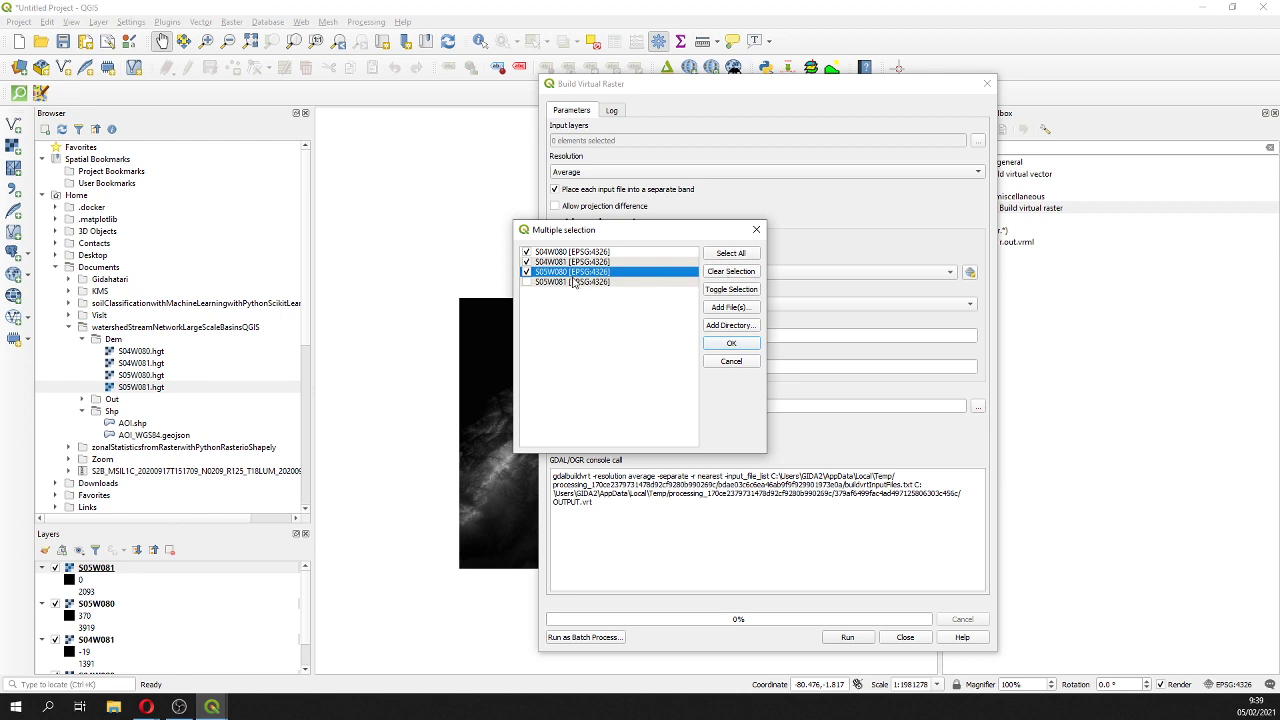
pyautogui.click(526, 282)
pyautogui.click(731, 343)
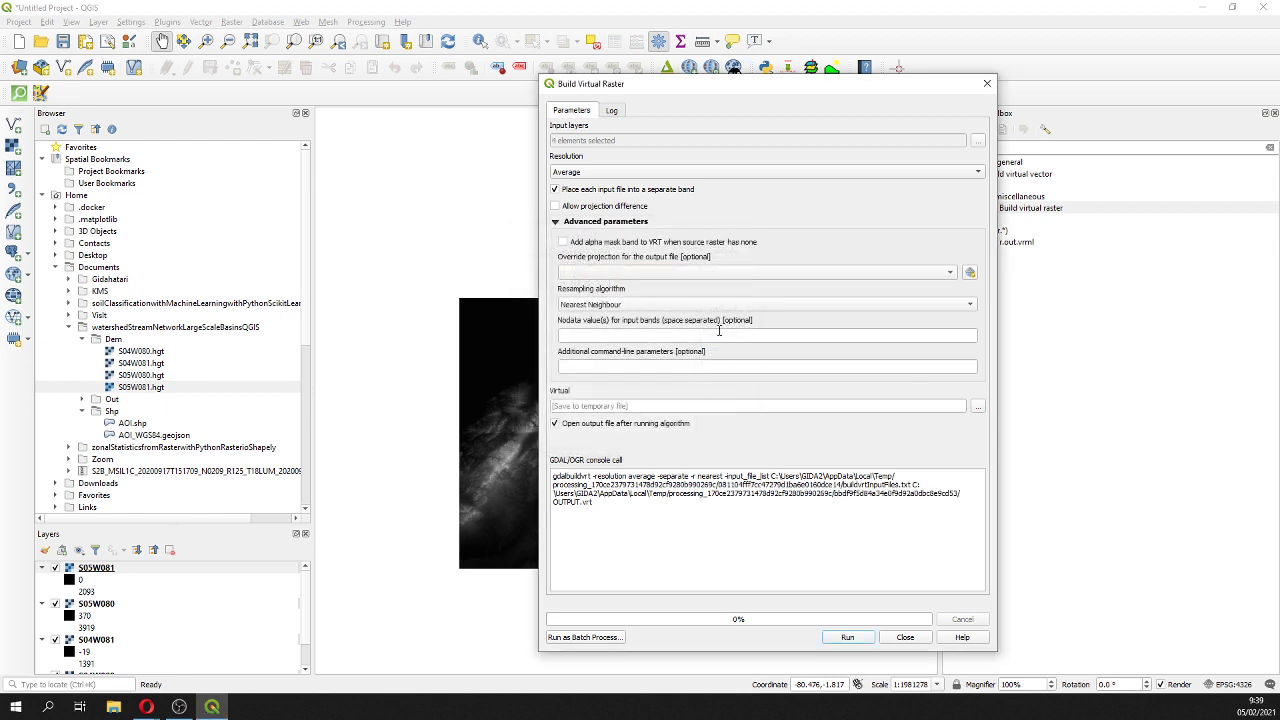
# - Disable placing each input file into a separate band, run Build Virtual Raster to a temporary file, and close the dialog
pyautogui.click(555, 189)
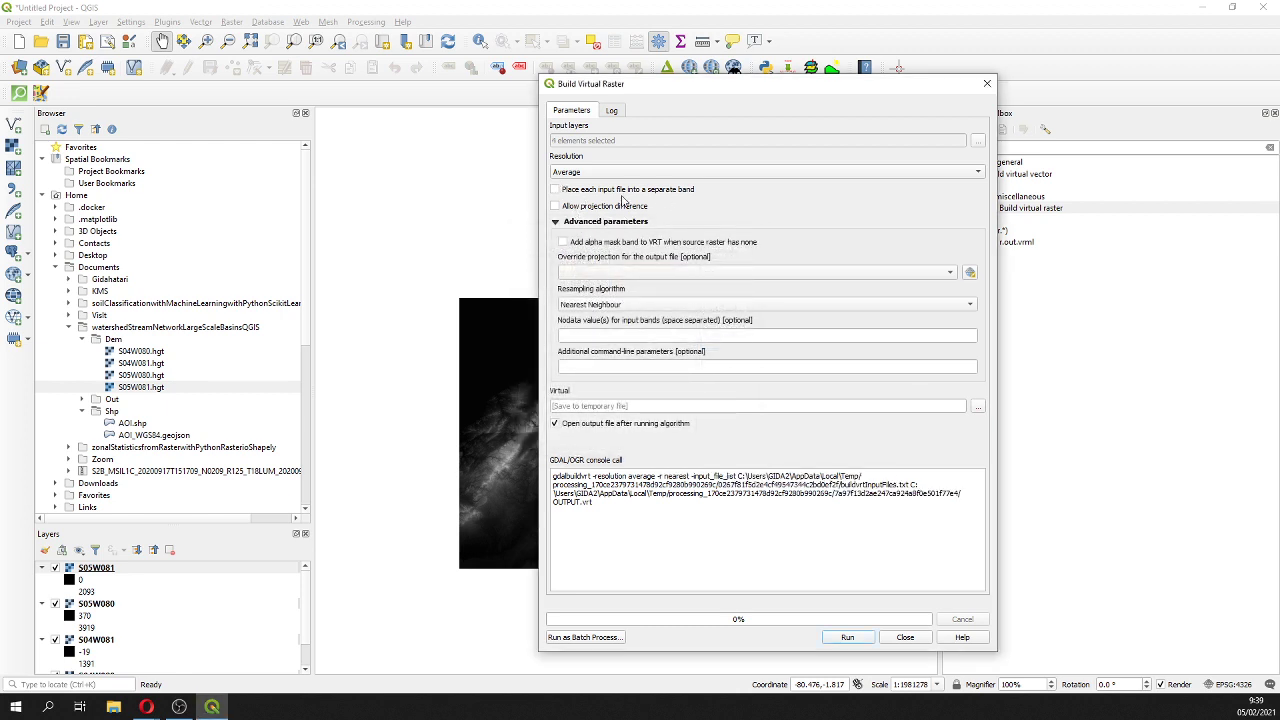
pyautogui.click(847, 638)
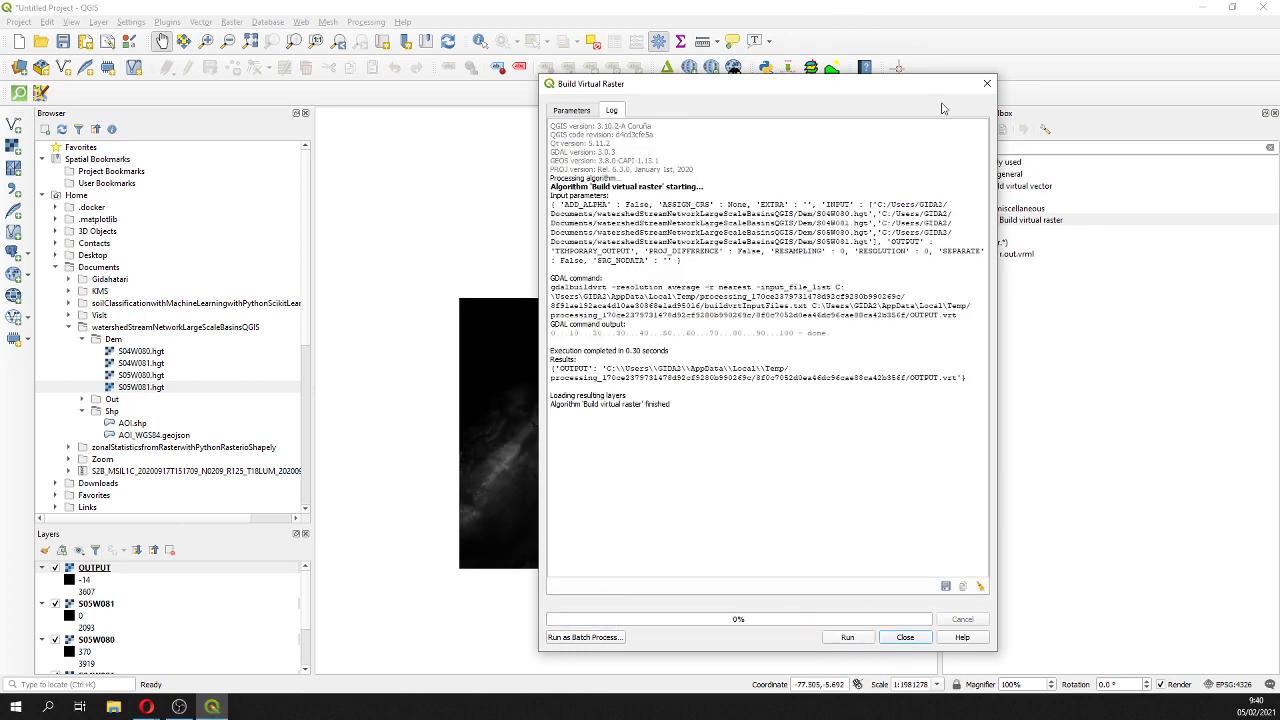
pyautogui.click(988, 86)
# - Enlarge the layer list and remove the S05W081, S05W080, S04W081 and S04W080 layers, keeping only the merged OUTPUT raster
pyautogui.scroll(-1, 138, 580)
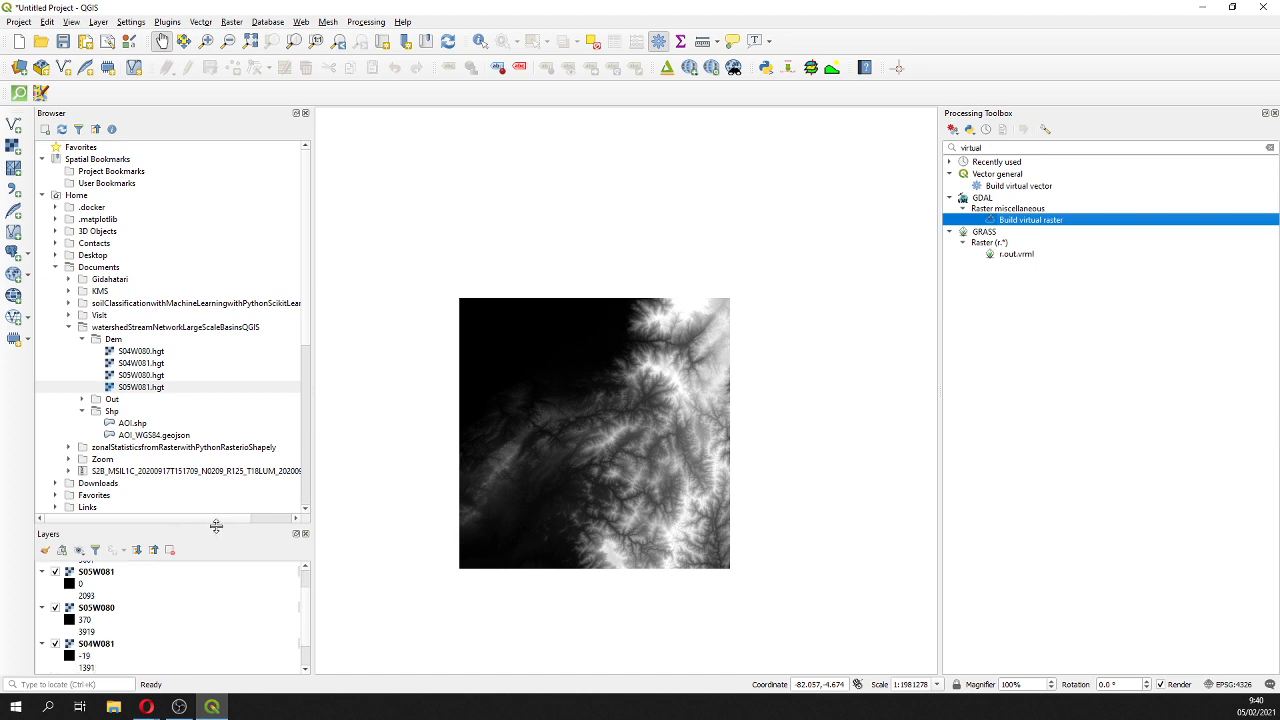
pyautogui.moveTo(218, 526); pyautogui.dragTo(218, 357)
pyautogui.click(110, 440)
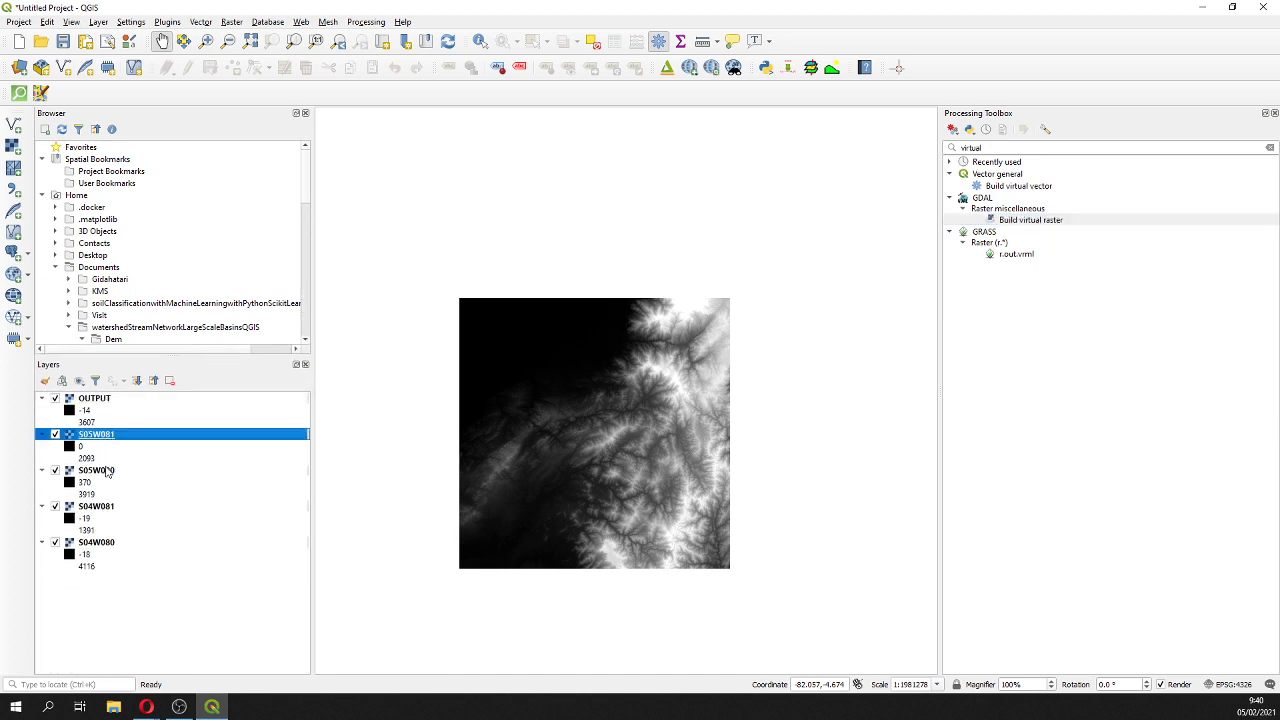
pyautogui.keyDown('ctrl'); pyautogui.click(108, 472); pyautogui.keyUp('ctrl')
pyautogui.keyDown('ctrl'); pyautogui.click(110, 508); pyautogui.keyUp('ctrl')
pyautogui.keyDown('ctrl'); pyautogui.click(108, 544); pyautogui.keyUp('ctrl')
pyautogui.rightClick(108, 548)
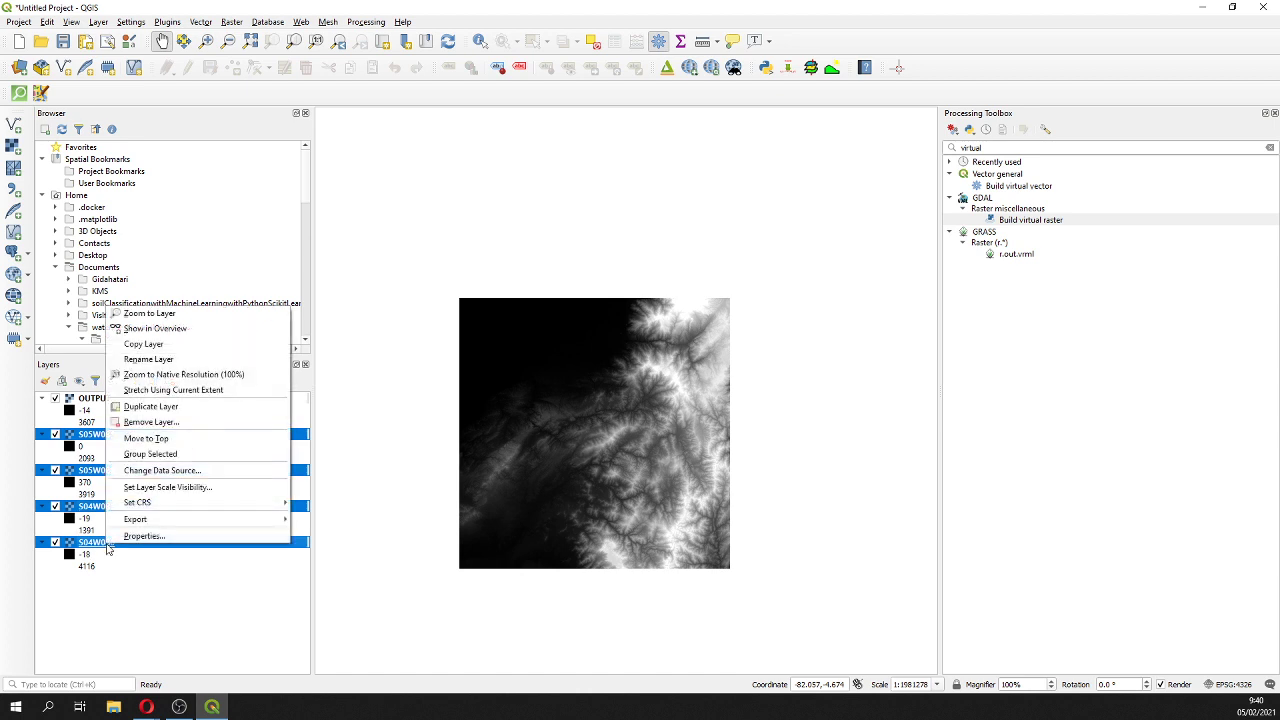
pyautogui.click(176, 420)
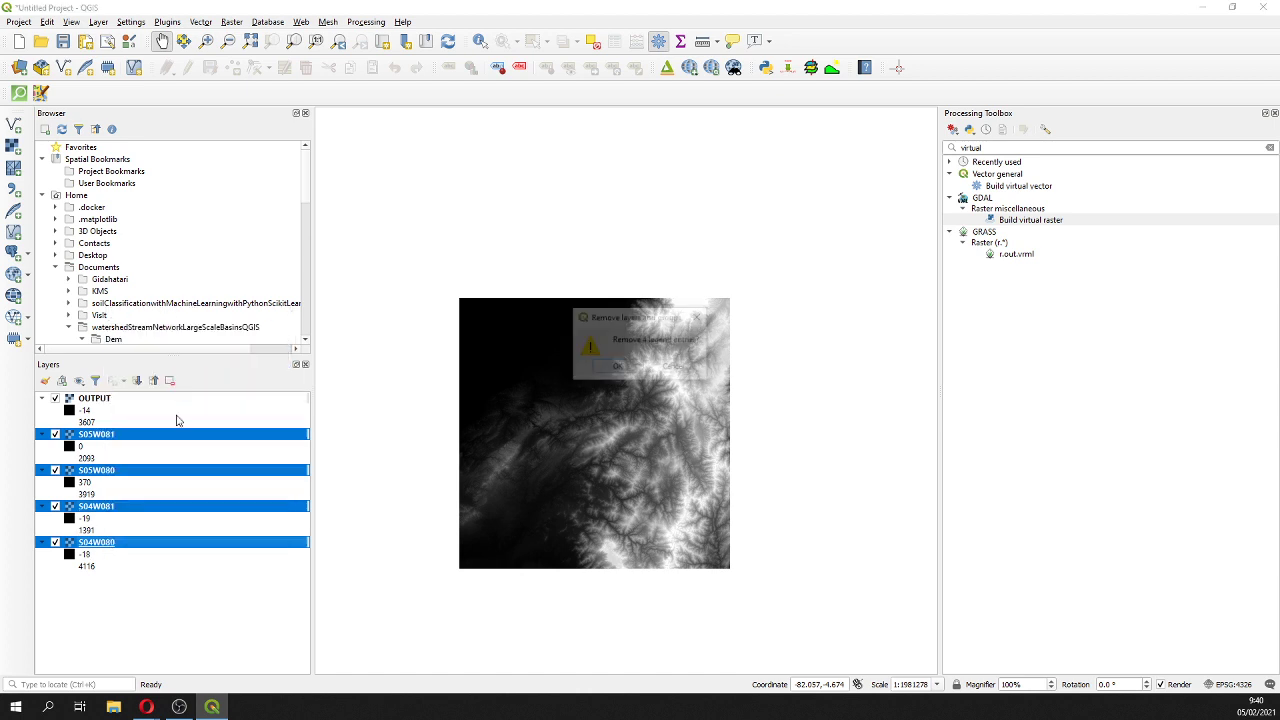
pyautogui.click(619, 369)
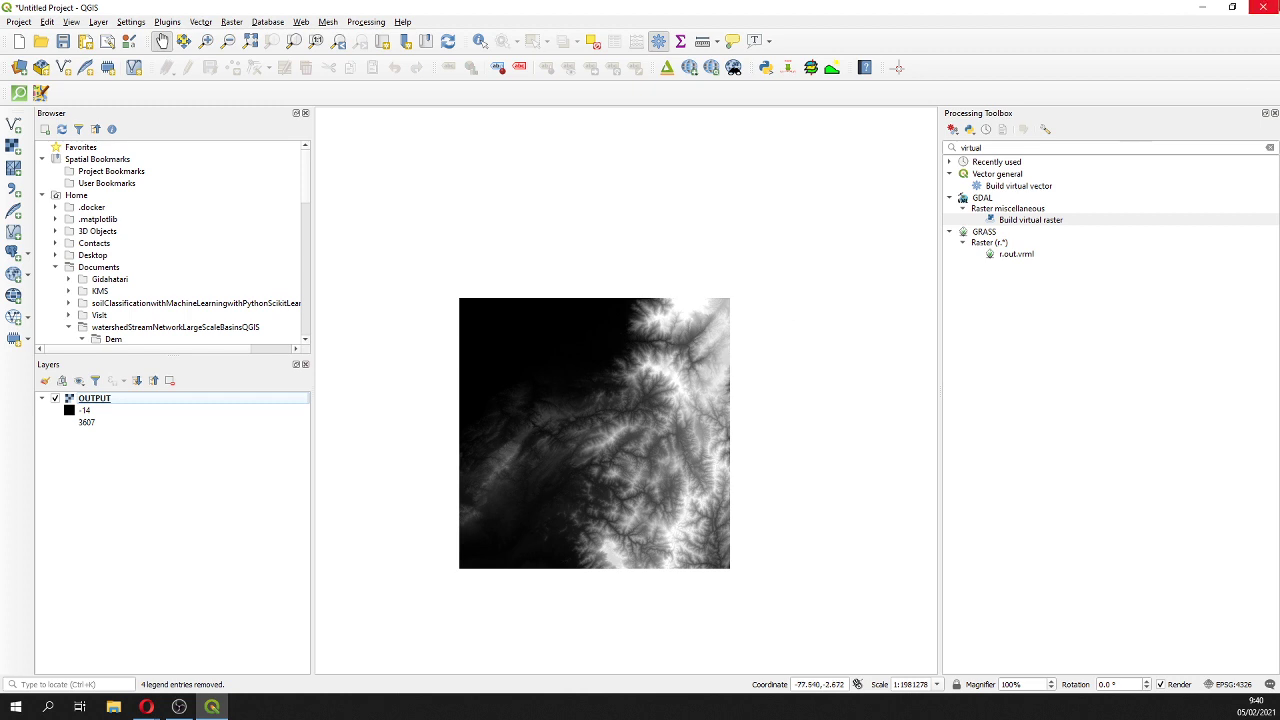
# - Search the processing tools for a raster reprojection algorithm using "wrap" and "repo", and clear the search
pyautogui.moveTo(997, 149); pyautogui.dragTo(772, 146)
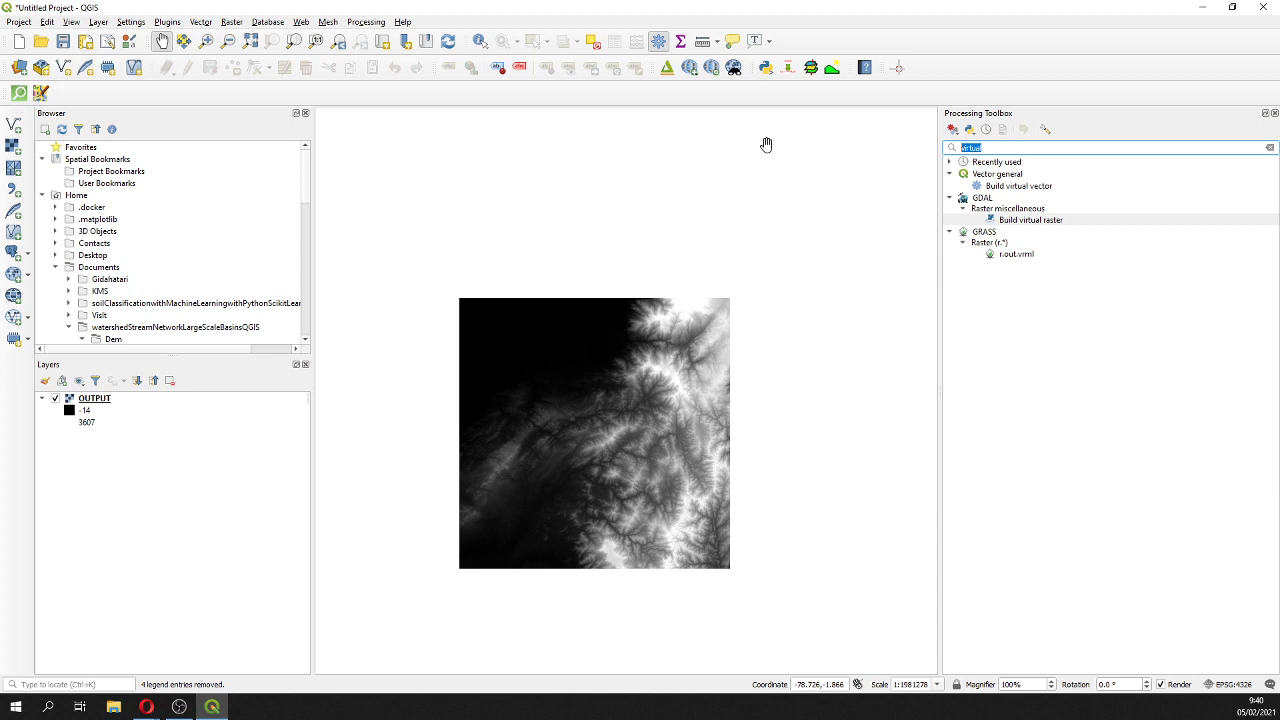
pyautogui.write('wat')
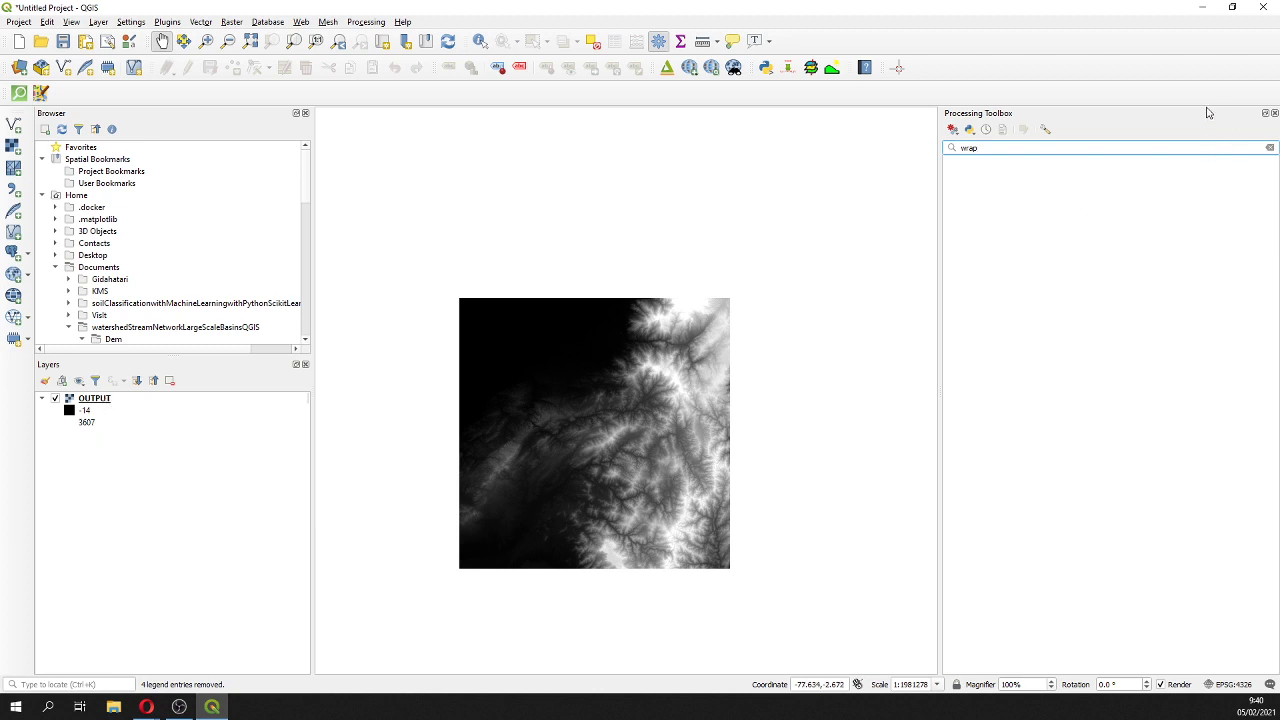
pyautogui.press('BackSpace')
pyautogui.press('BackSpace')
pyautogui.press('BackSpace')
pyautogui.press('BackSpace')
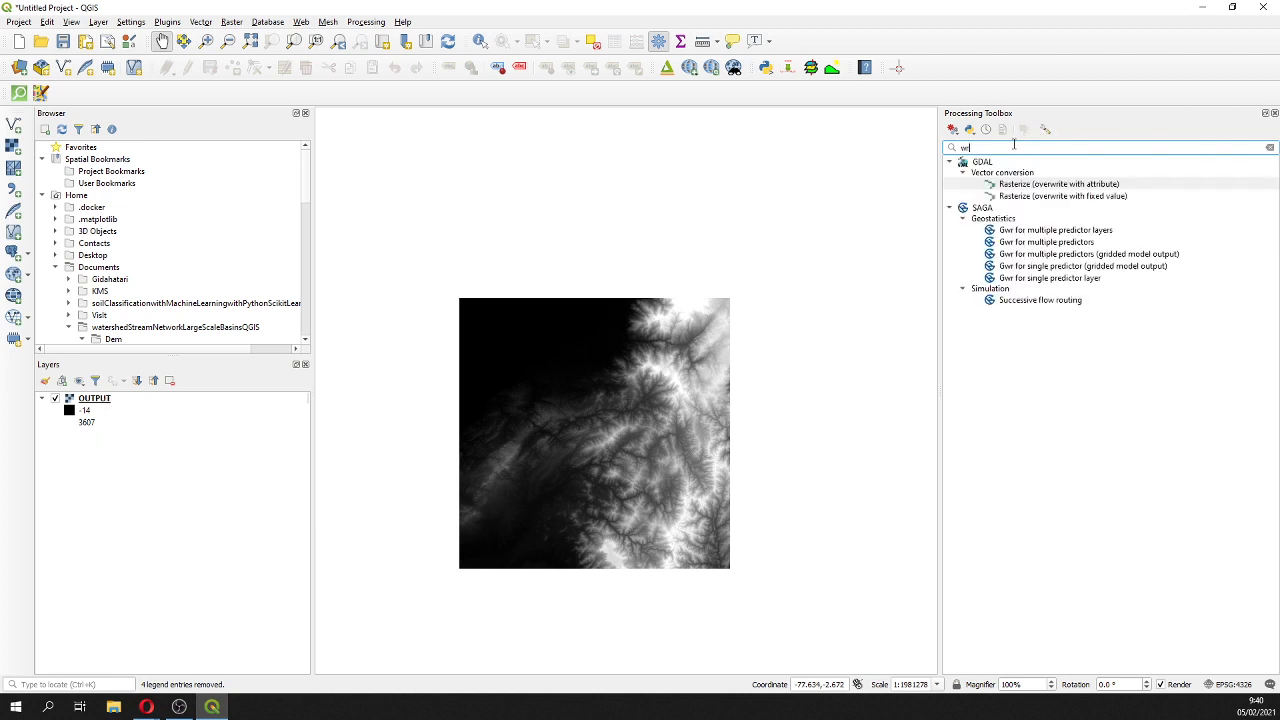
pyautogui.write('repo')
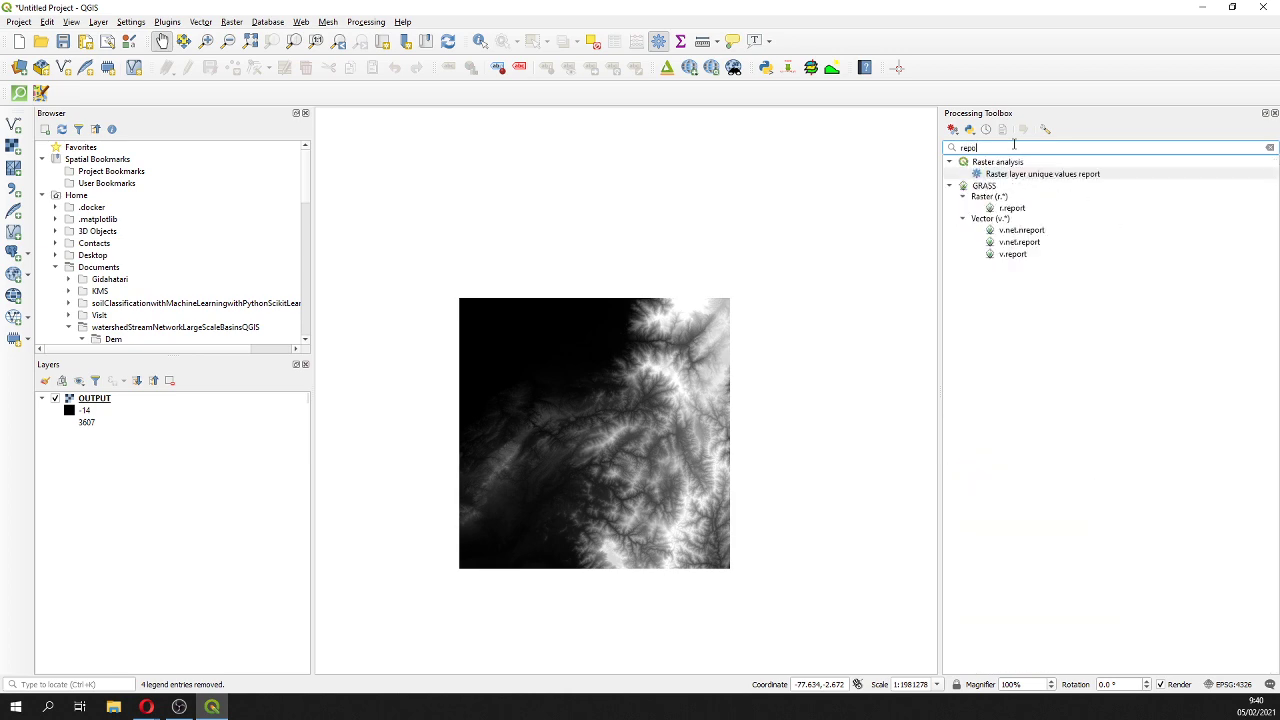
pyautogui.press('BackSpace')
pyautogui.press('BackSpace')
pyautogui.press('BackSpace')
pyautogui.press('BackSpace')
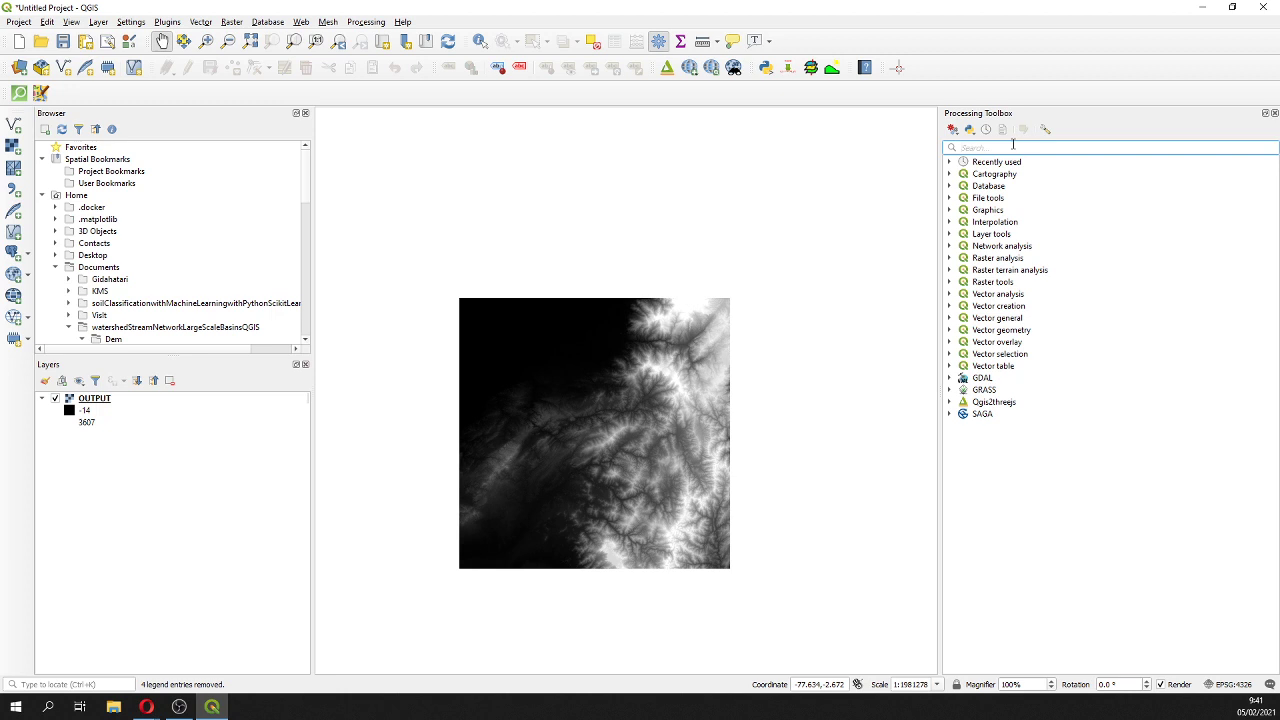
# - Locate Warp (reproject) among the GDAL raster projection tools, view its parameters for OUTPUT, and close it without running
pyautogui.click(950, 379)
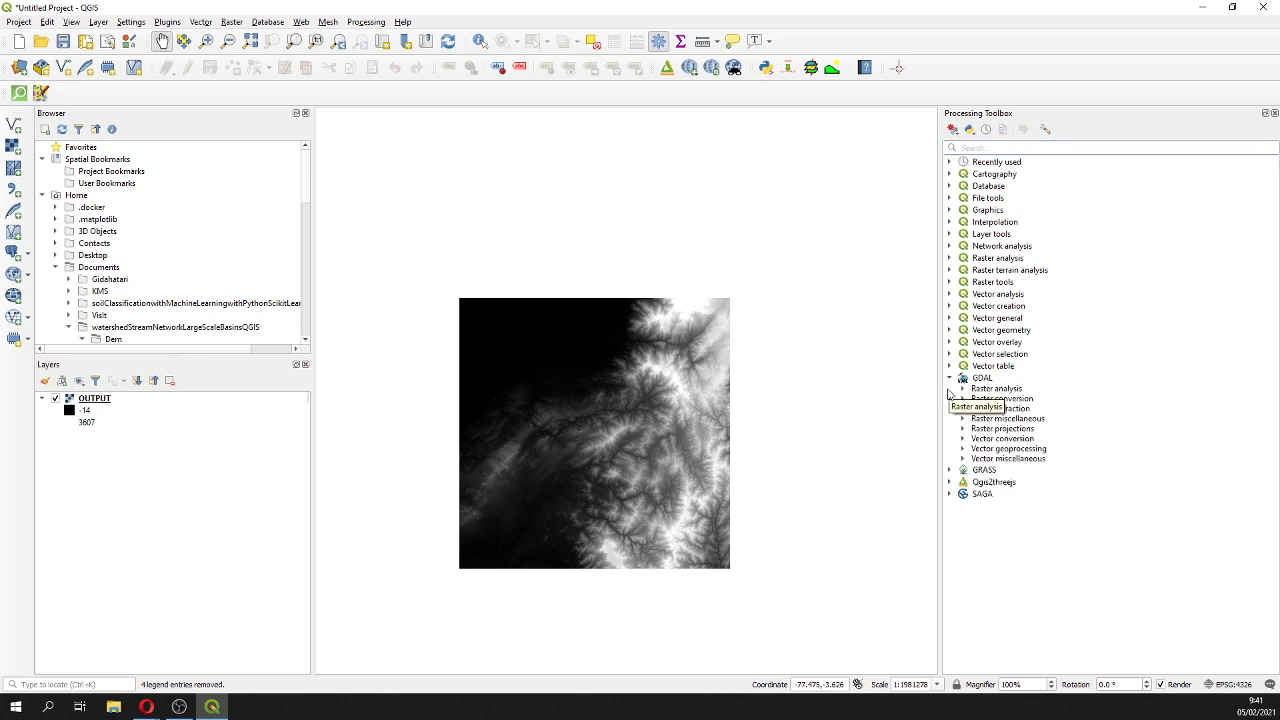
pyautogui.click(962, 399)
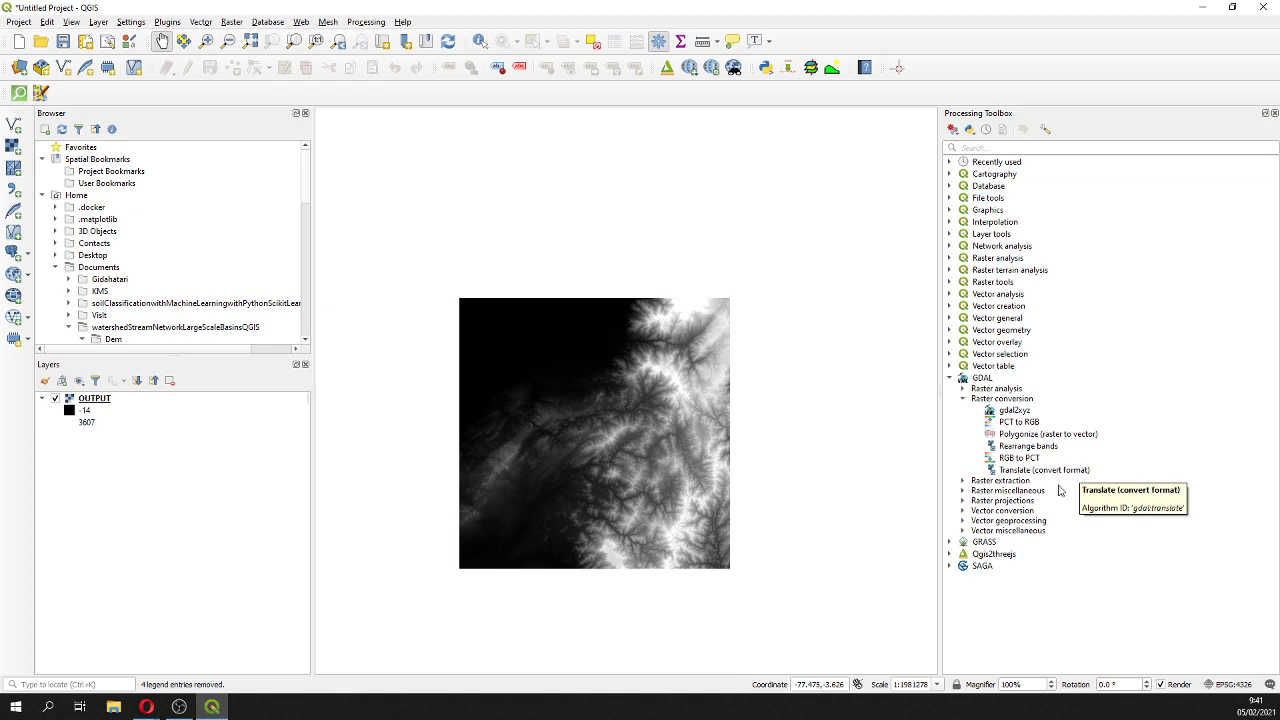
pyautogui.click(963, 501)
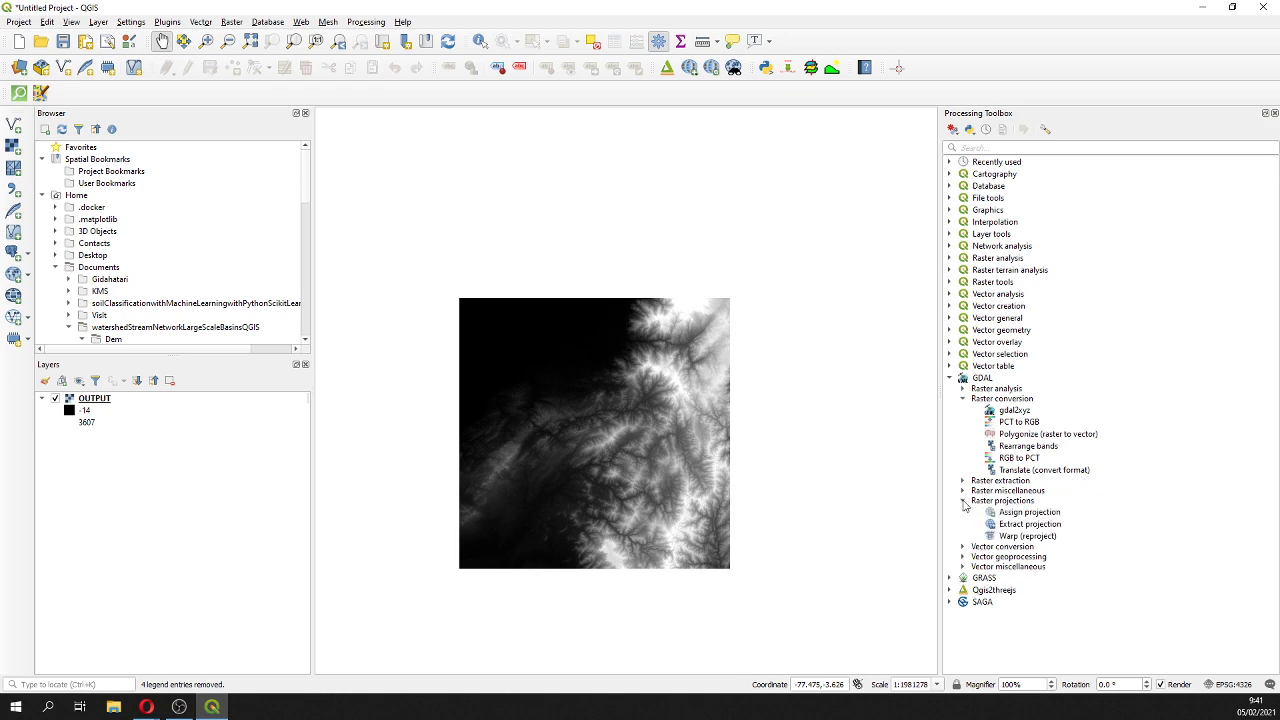
pyautogui.doubleClick(1022, 538)
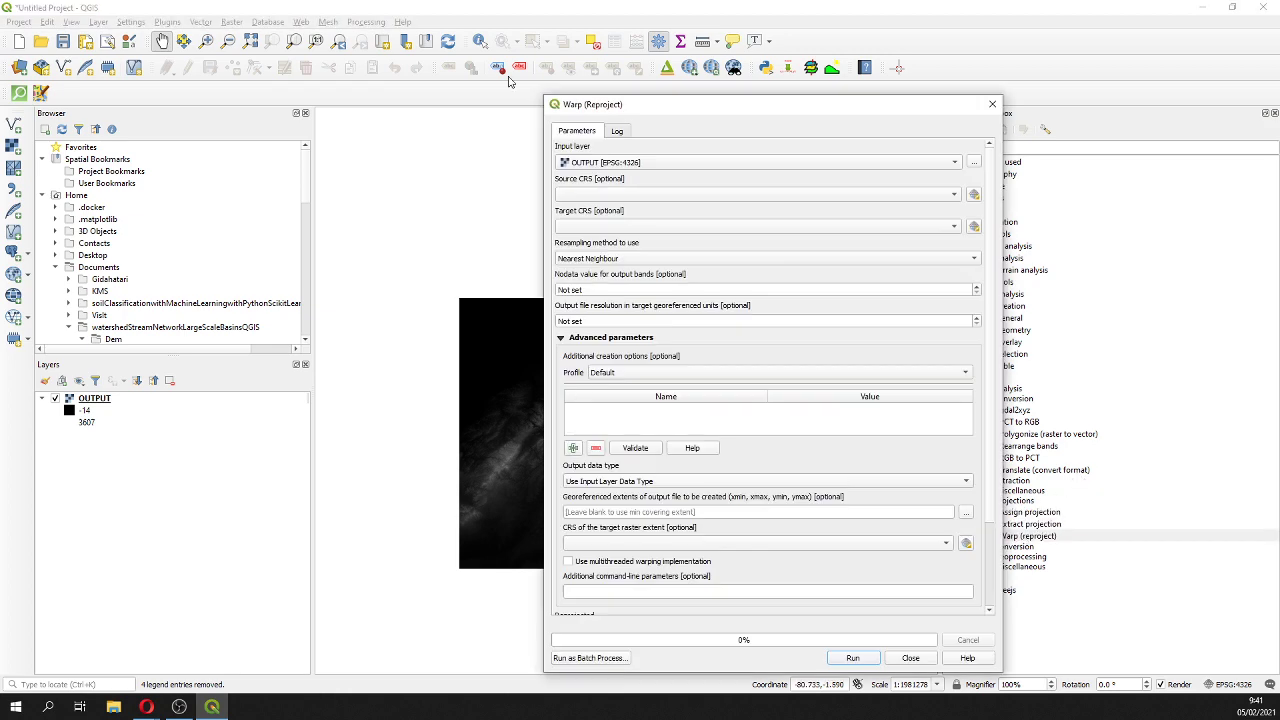
pyautogui.click(992, 104)
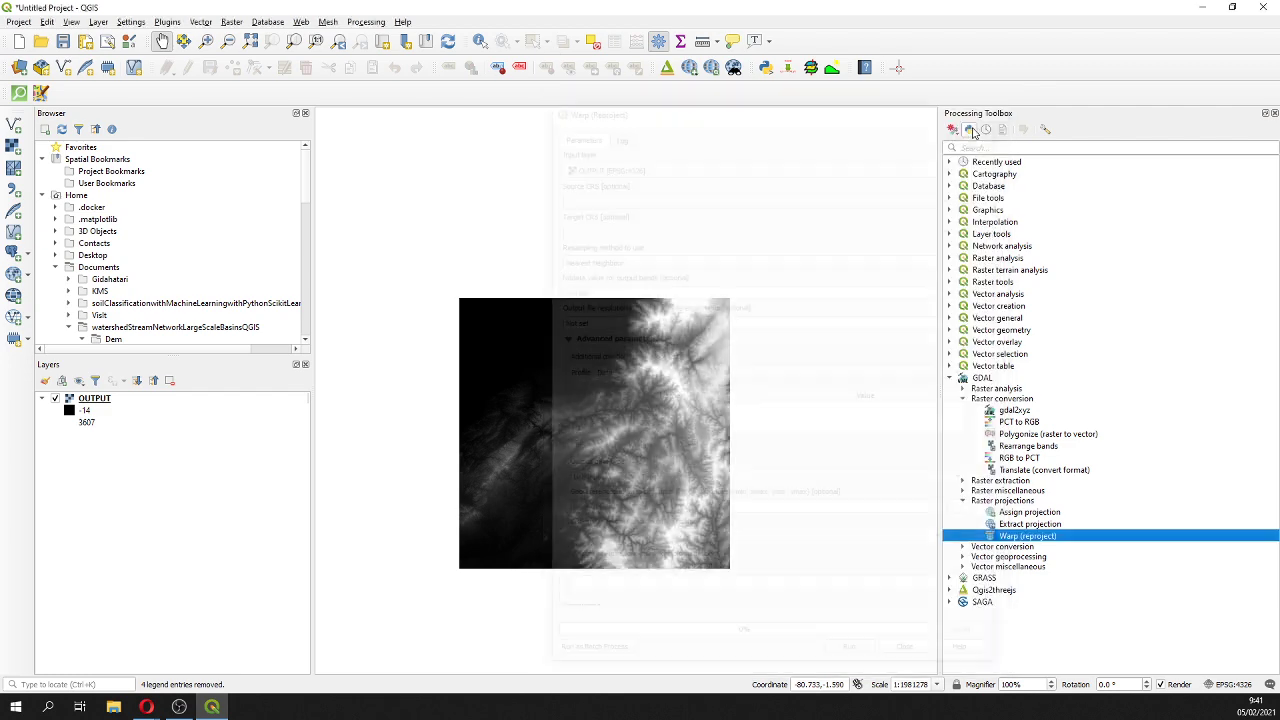
pyautogui.click(983, 146)
pyautogui.write('wa')
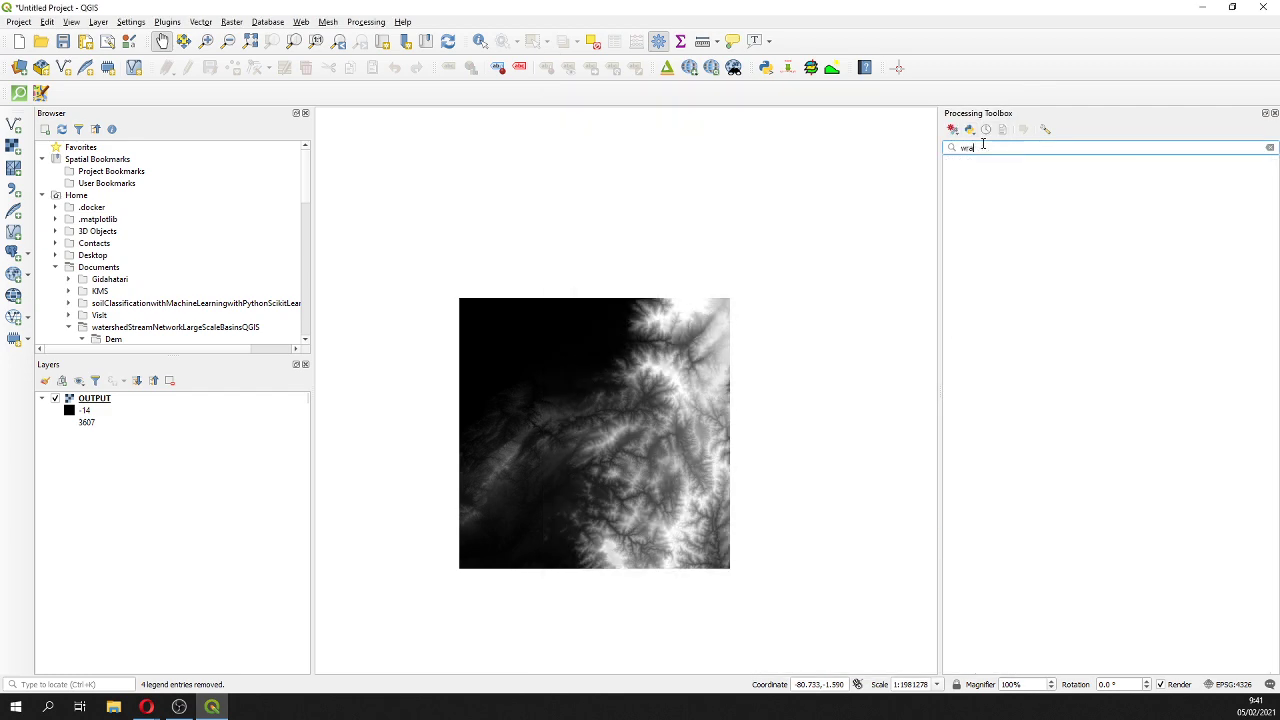
pyautogui.press('BackSpace')
pyautogui.press('BackSpace')
pyautogui.press('BackSpace')
pyautogui.press('BackSpace')
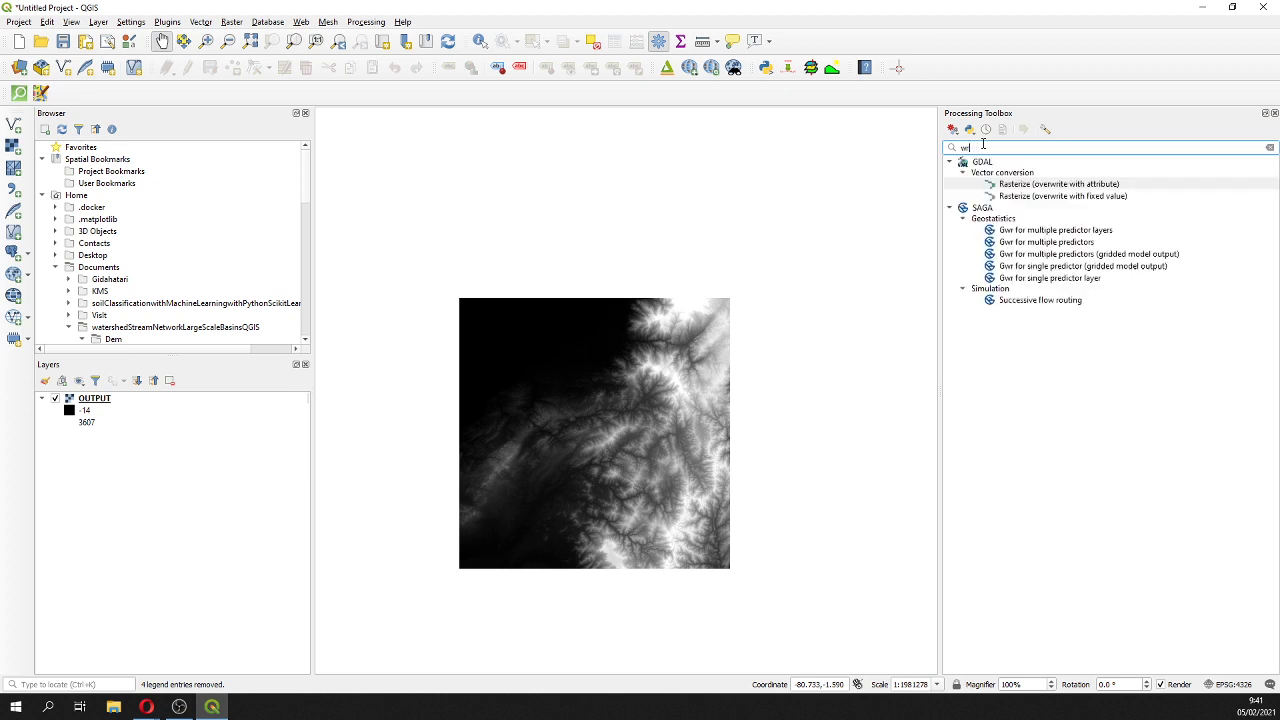
pyautogui.write('Wra')
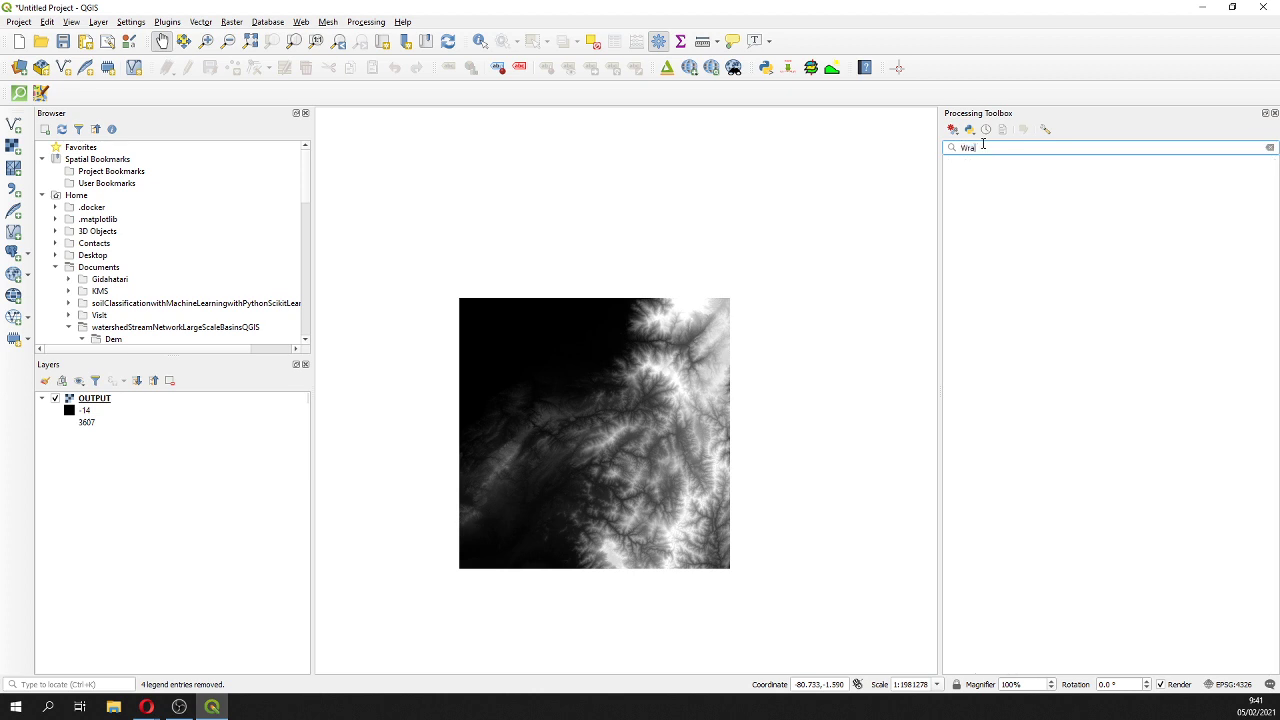
pyautogui.press('BackSpace')
pyautogui.press('BackSpace')
pyautogui.press('BackSpace')
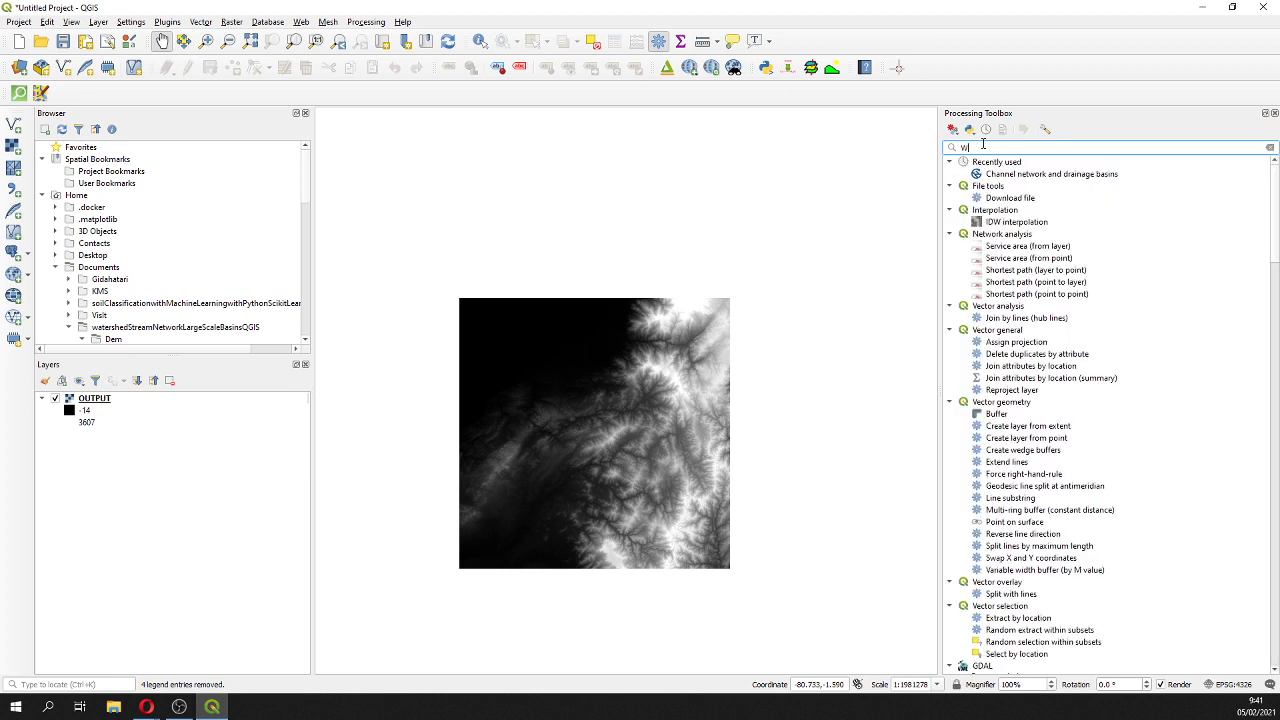
pyautogui.write('Wr')
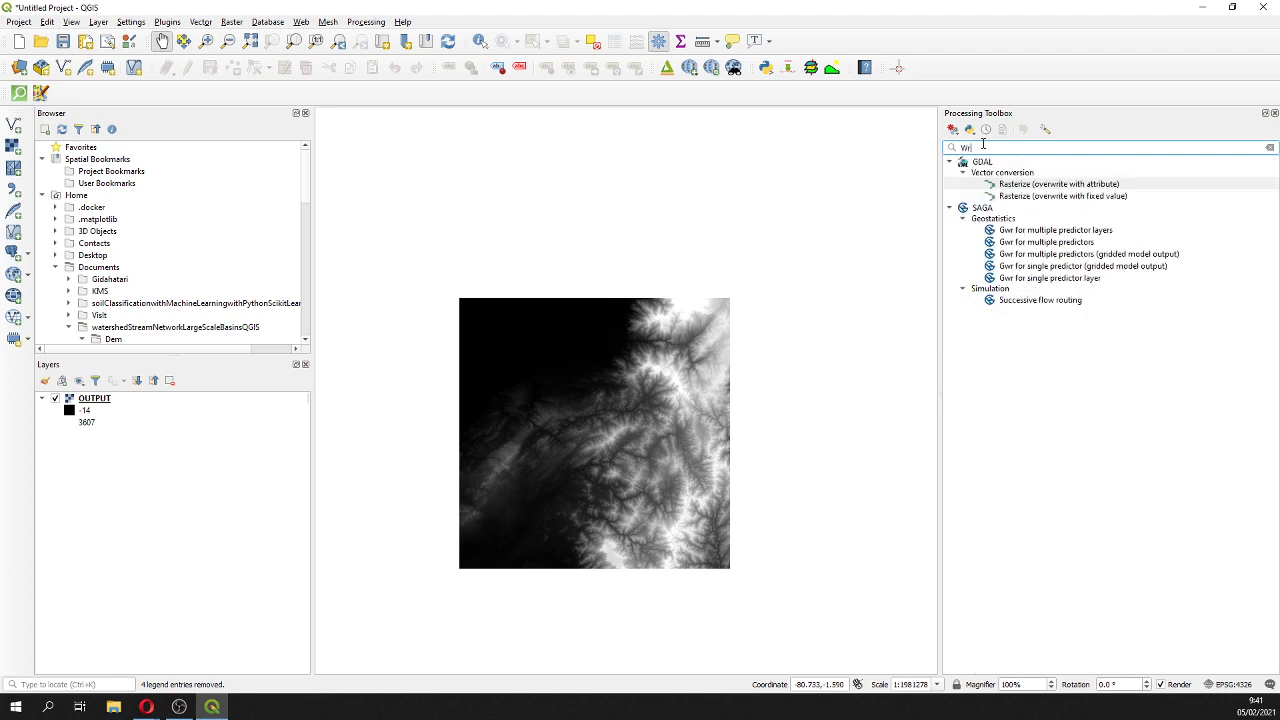
pyautogui.press('BackSpace')
pyautogui.press('BackSpace')
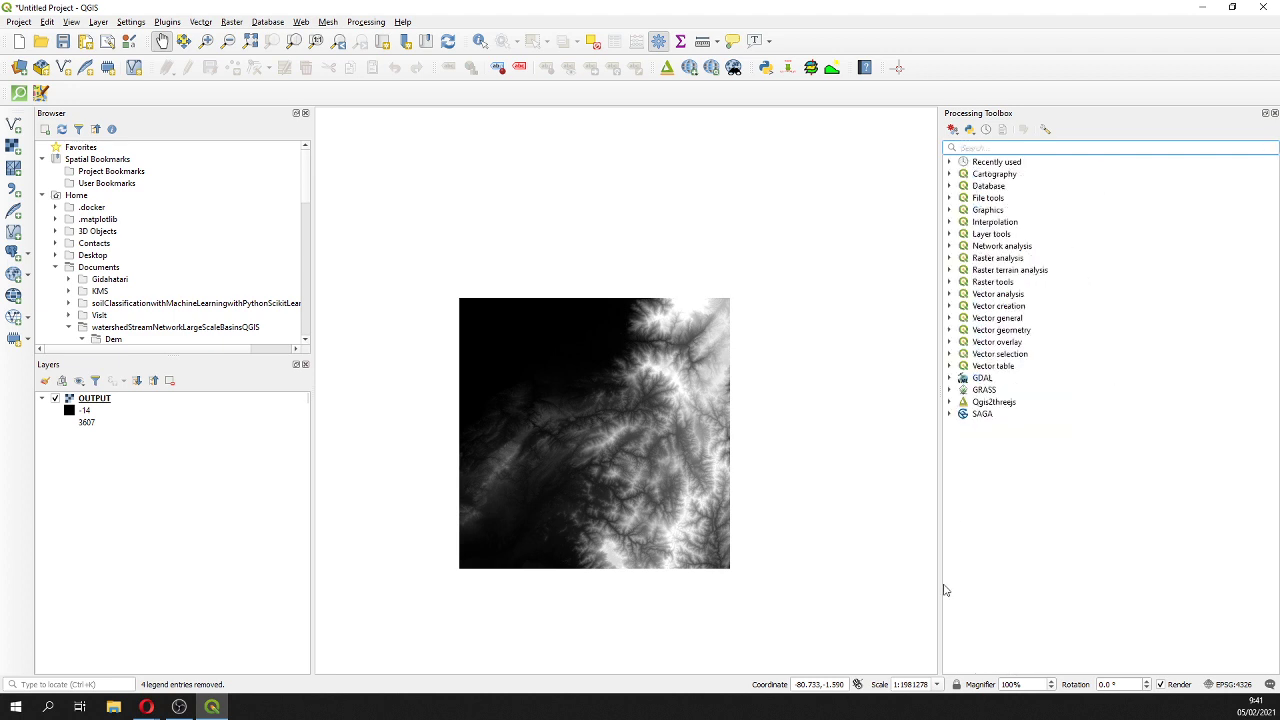
# - Look through the GDAL raster projection tools for the raster reprojection algorithm
pyautogui.click(950, 390)
pyautogui.click(950, 390)
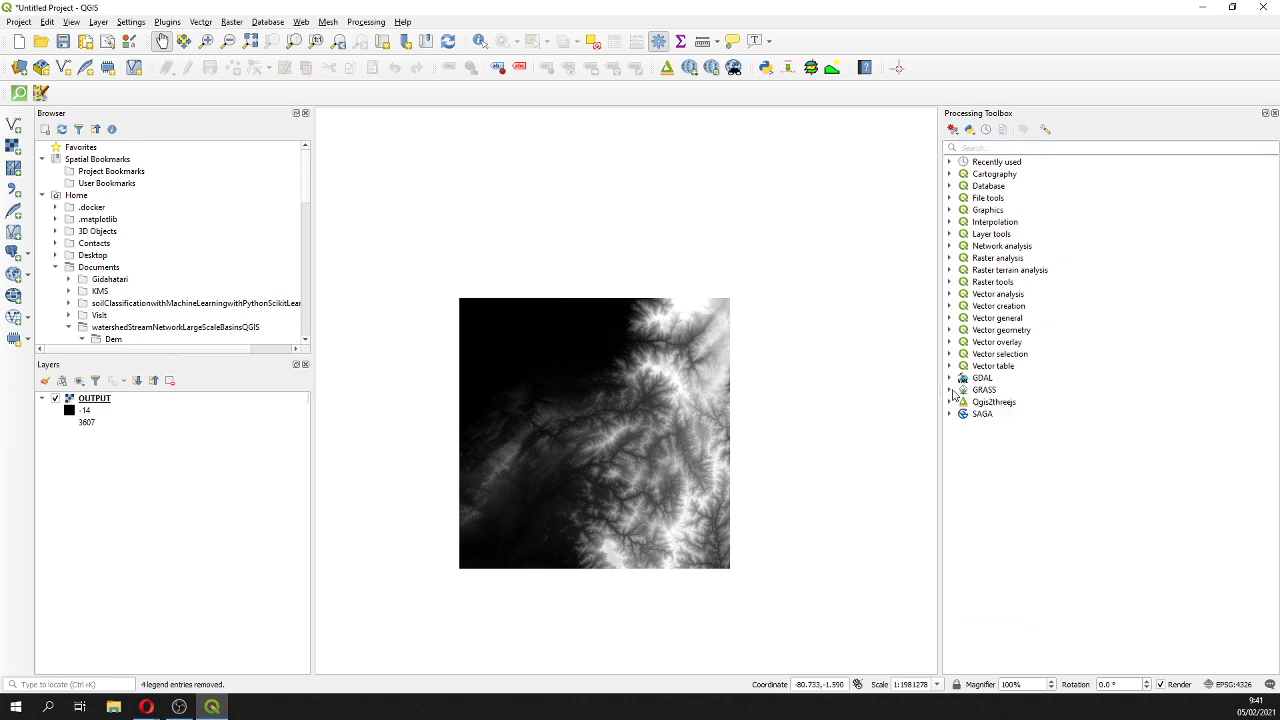
pyautogui.click(950, 378)
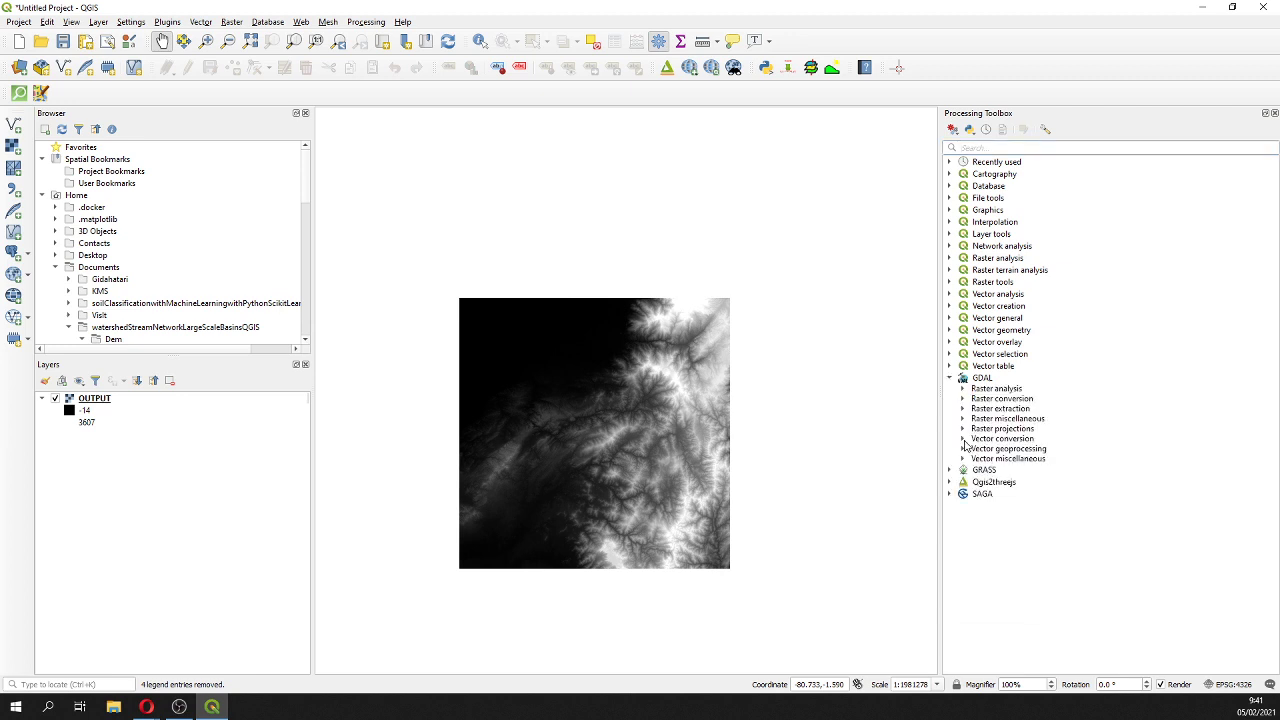
pyautogui.click(963, 429)
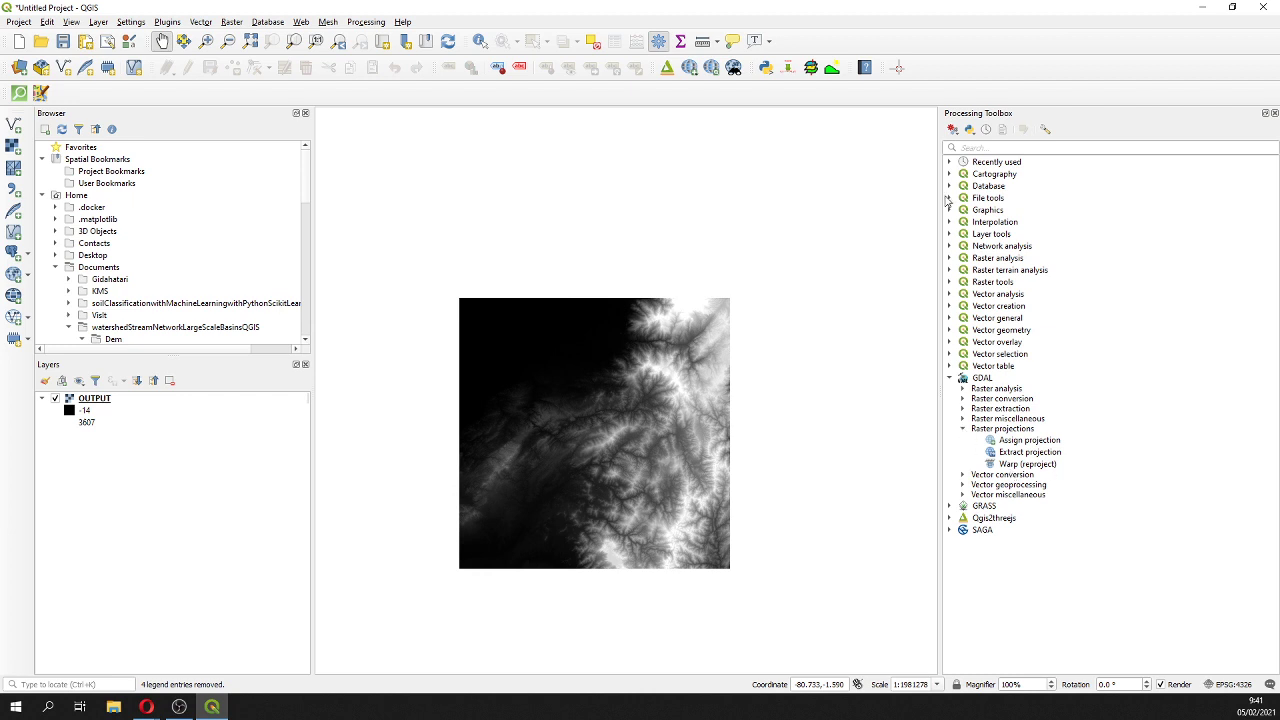
# - Search the processing tools for "Warp", open Warp (reproject), and move its dialog clear of the map
pyautogui.click(968, 148)
pyautogui.write('Warp')
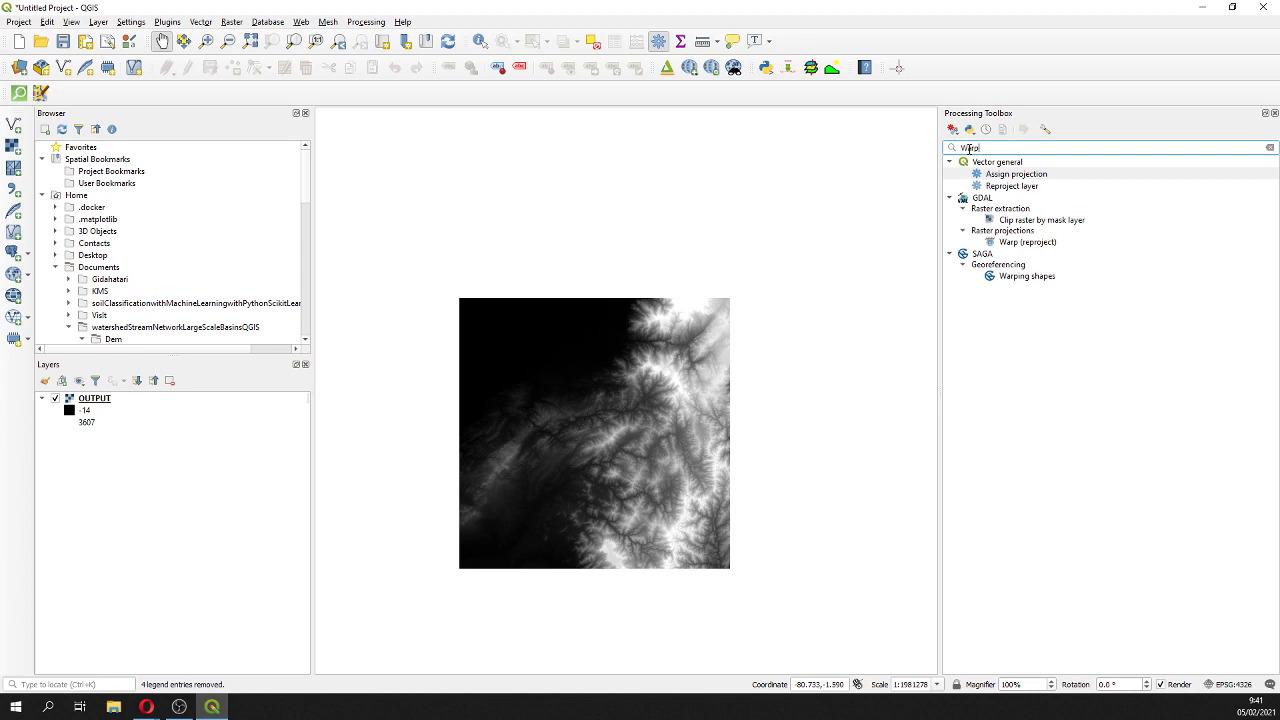
pyautogui.click(1032, 245)
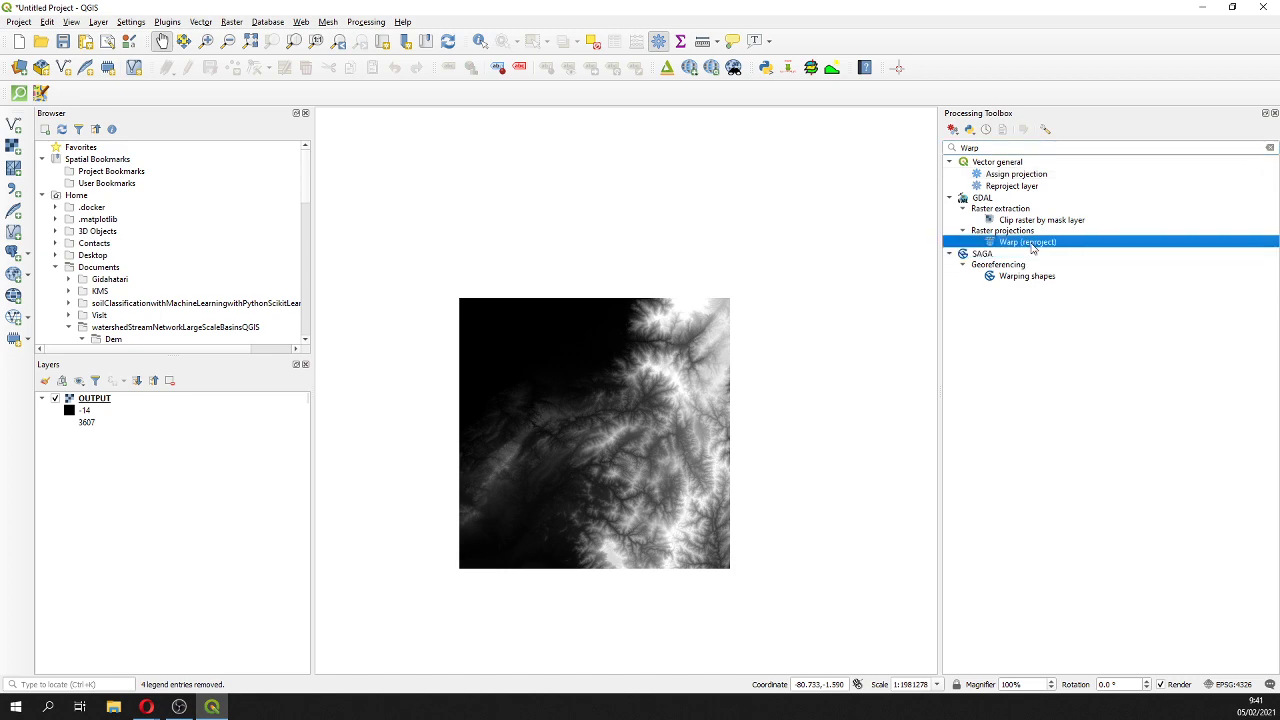
pyautogui.doubleClick(1032, 245)
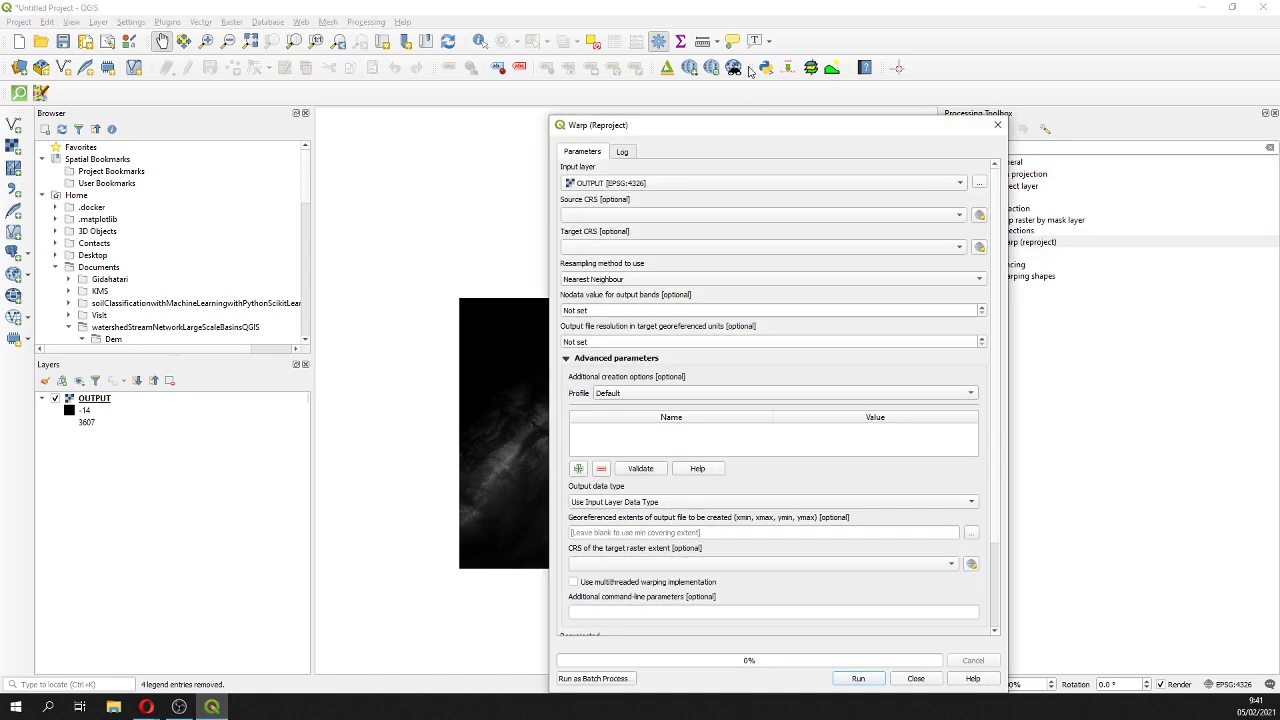
pyautogui.moveTo(763, 131); pyautogui.dragTo(885, 92)
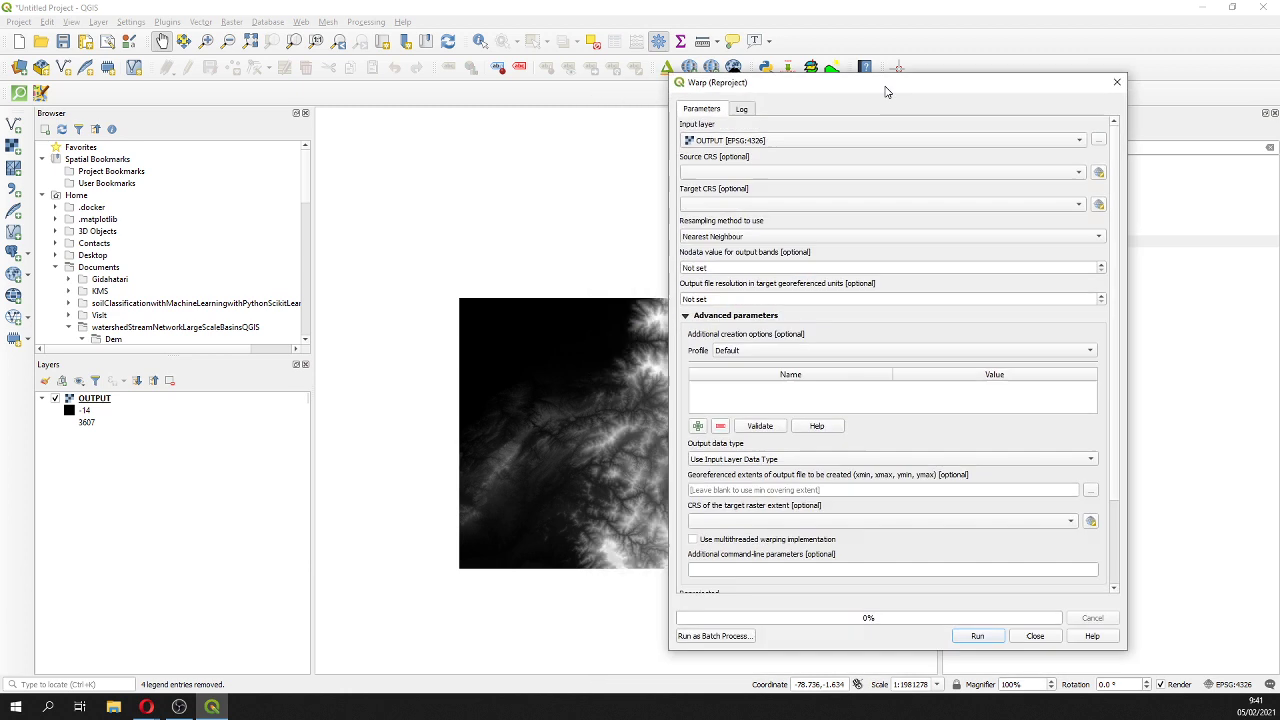
# - Set the target CRS to EPSG:32717 - WGS 84 / UTM zone 17S and the output file resolution to 120 for the OUTPUT raster
pyautogui.click(789, 141)
pyautogui.click(789, 141)
pyautogui.click(783, 205)
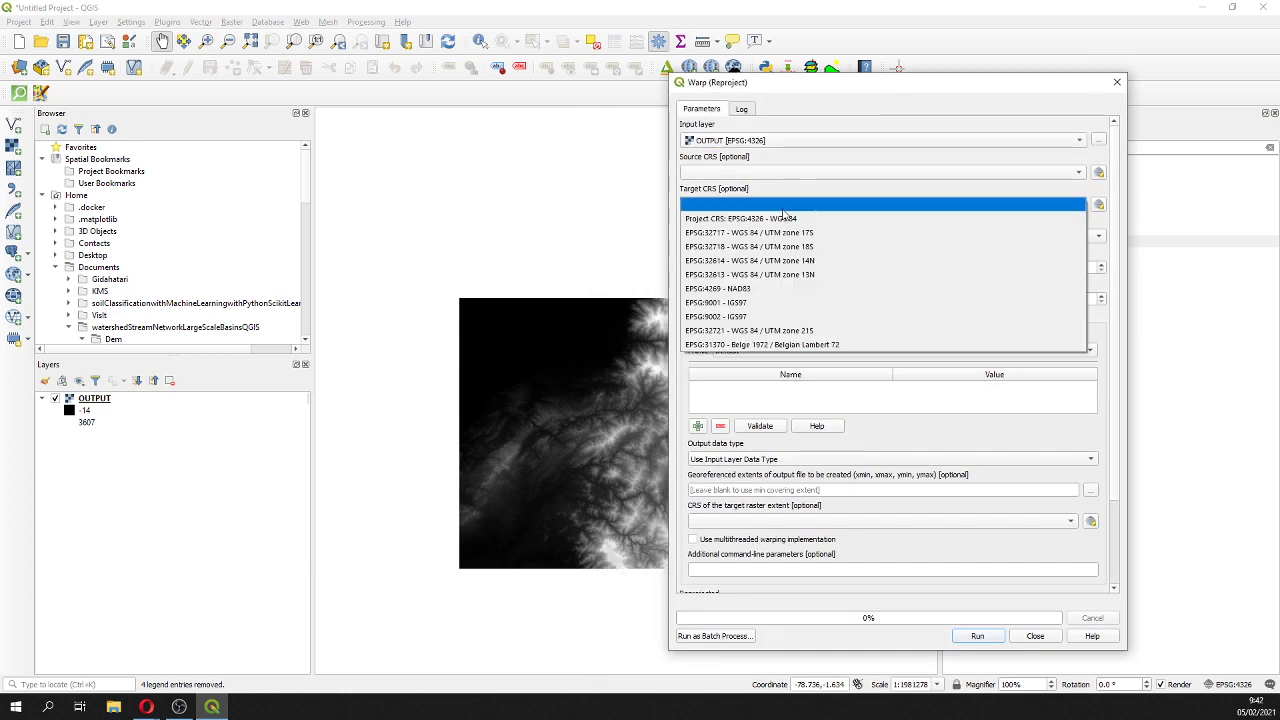
pyautogui.click(785, 232)
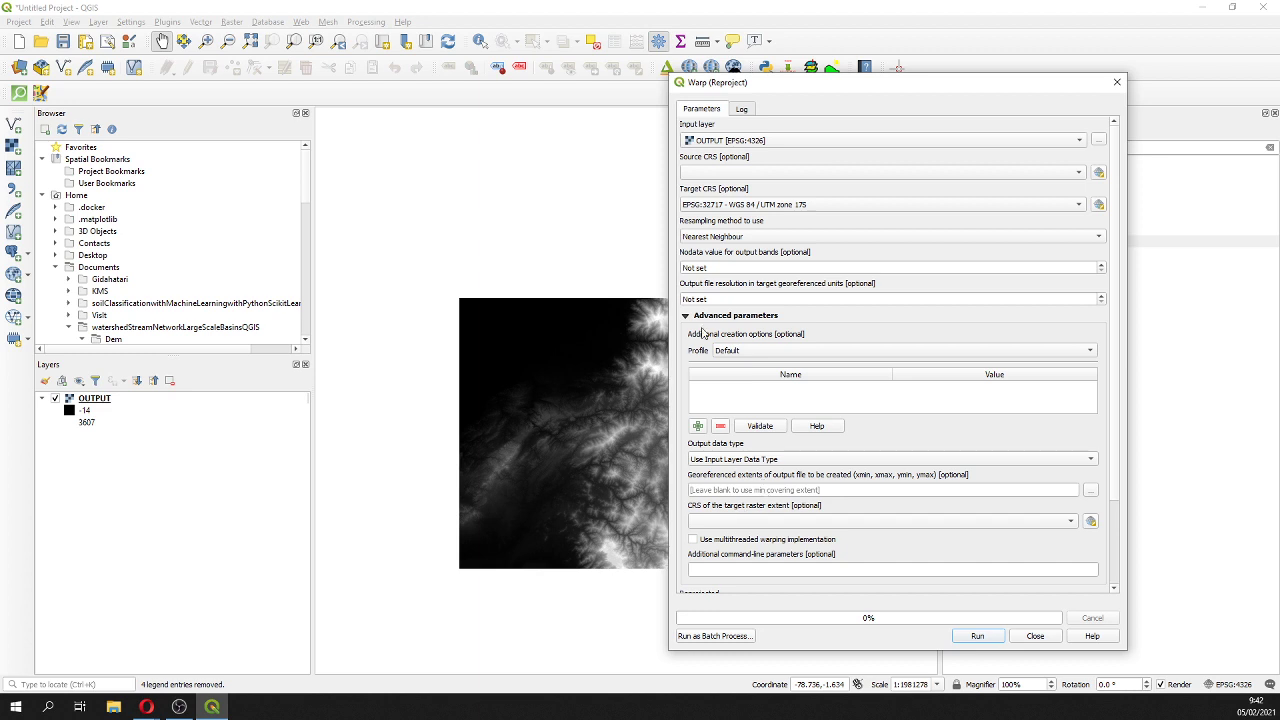
pyautogui.click(726, 300)
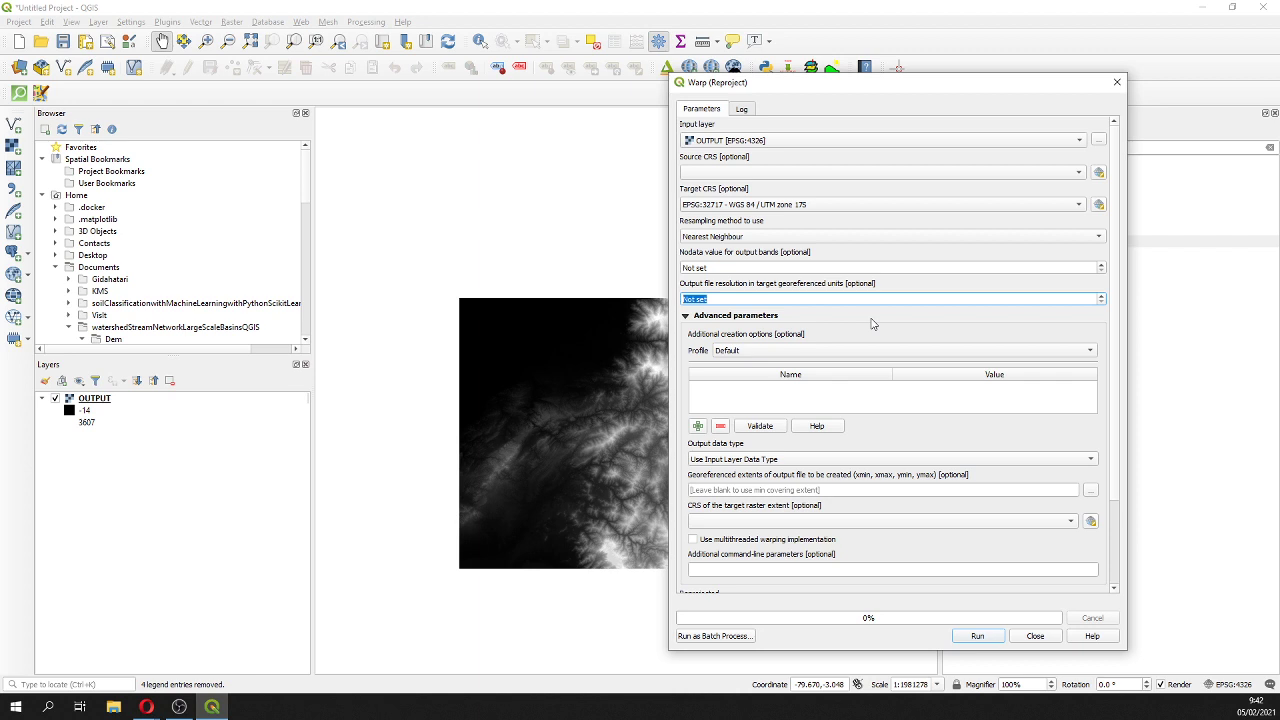
pyautogui.write('120')
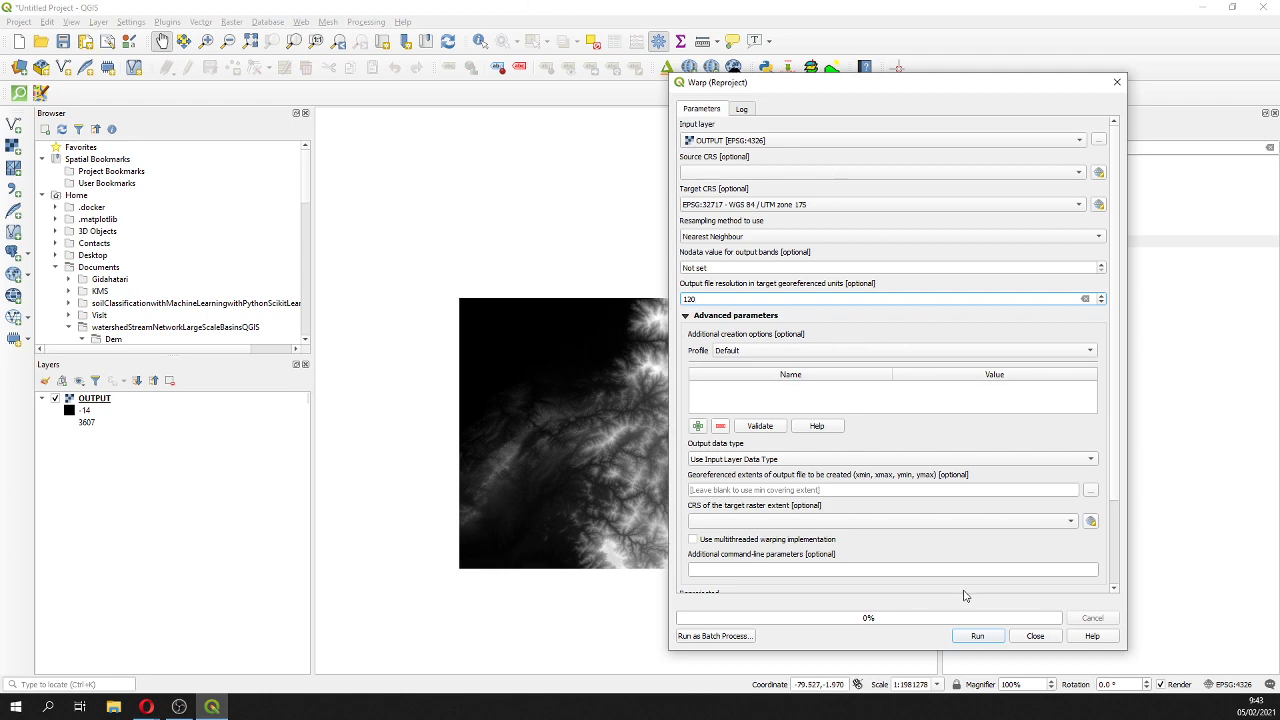
# - Run the reprojection to a temporary file and close the Warp dialog
pyautogui.moveTo(1116, 455); pyautogui.dragTo(1124, 548)
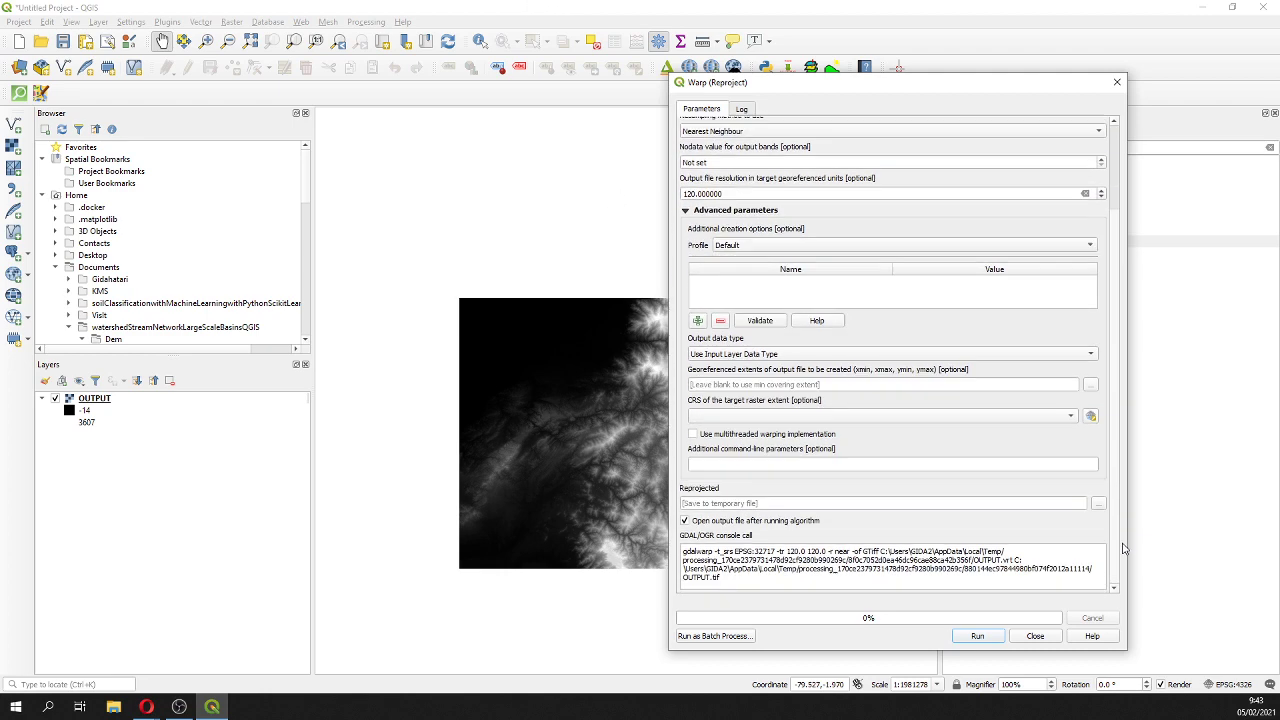
pyautogui.click(978, 636)
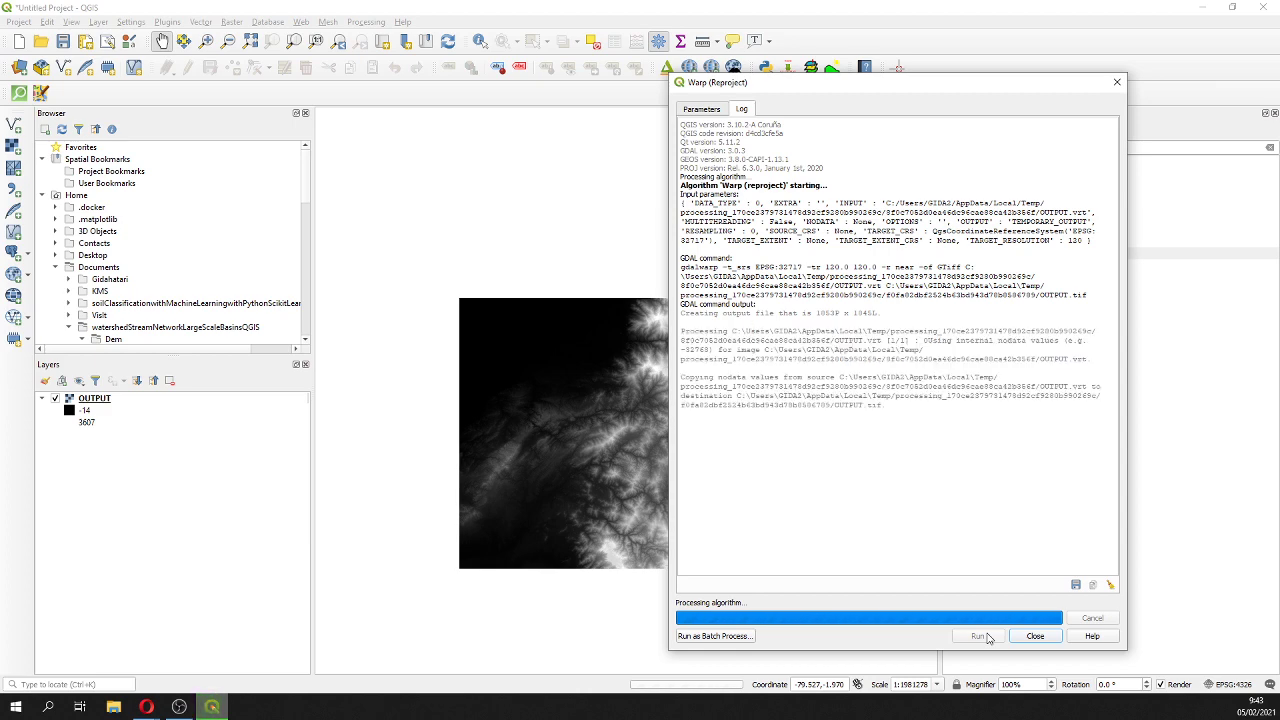
pyautogui.click(1036, 636)
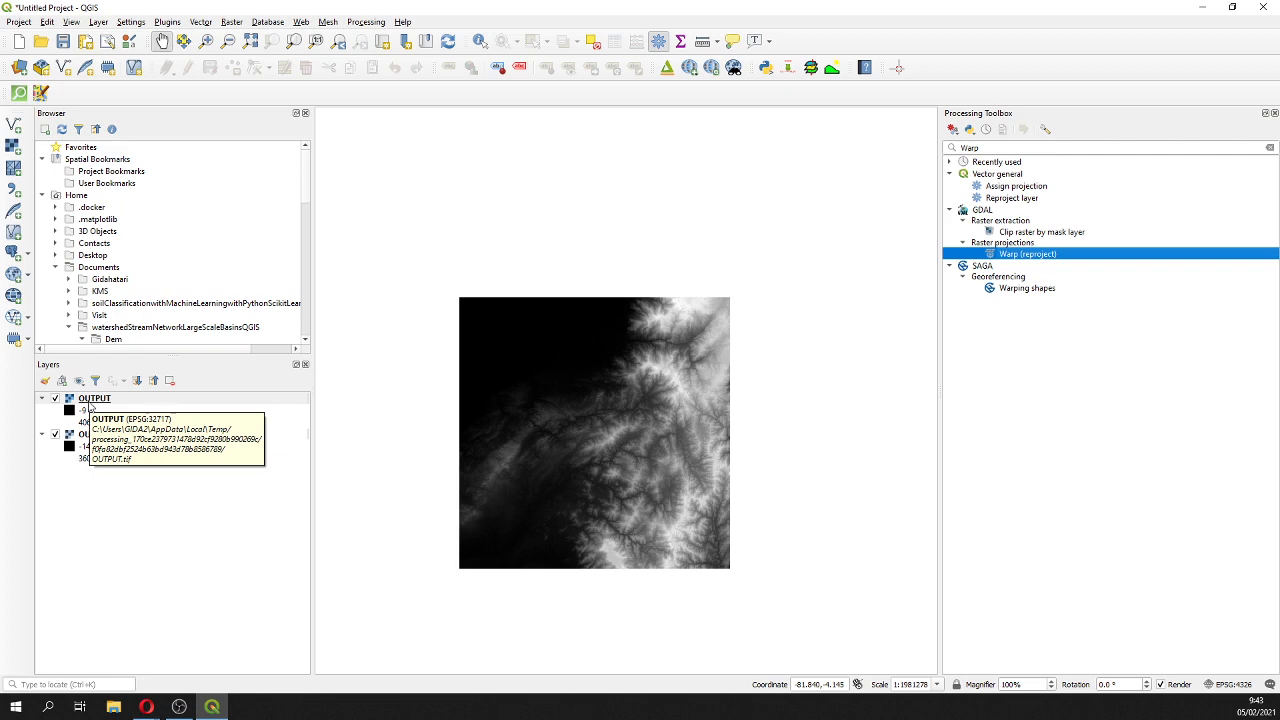
# - Check the CRS and pixel size in the reprojected OUTPUT layer's properties, then close them
pyautogui.rightClick(90, 405)
pyautogui.click(145, 622)
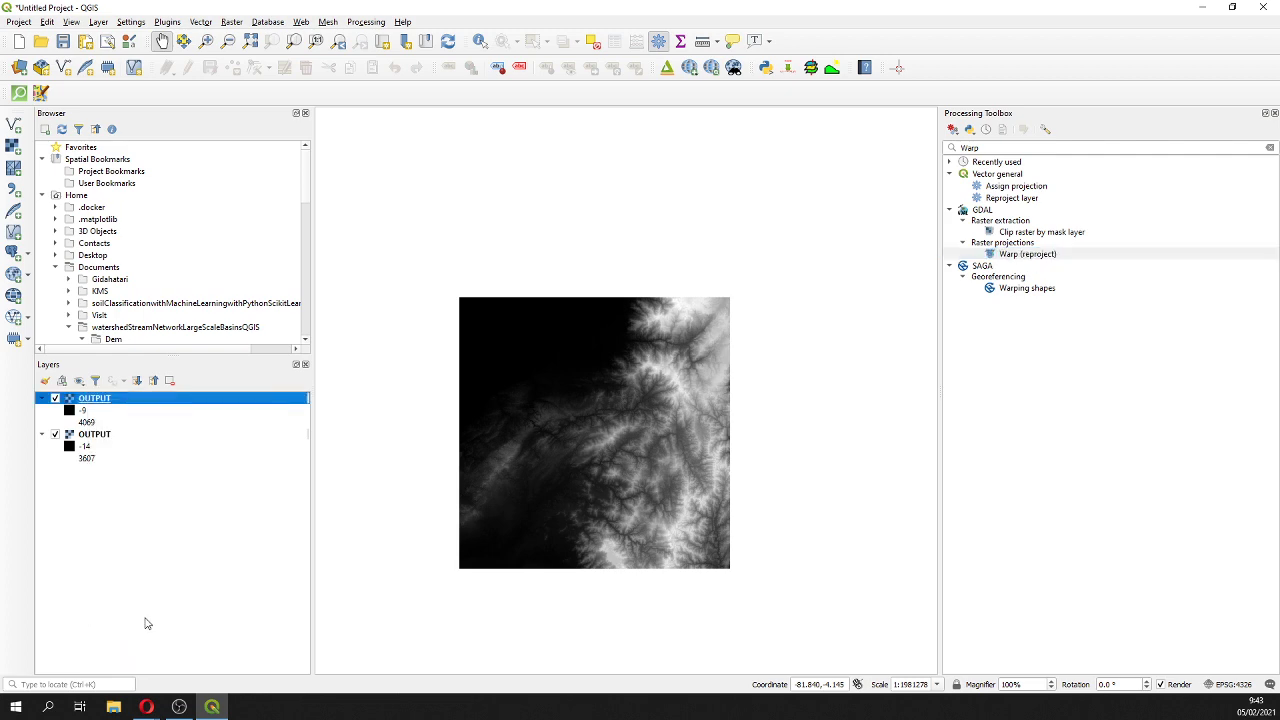
pyautogui.click(220, 60)
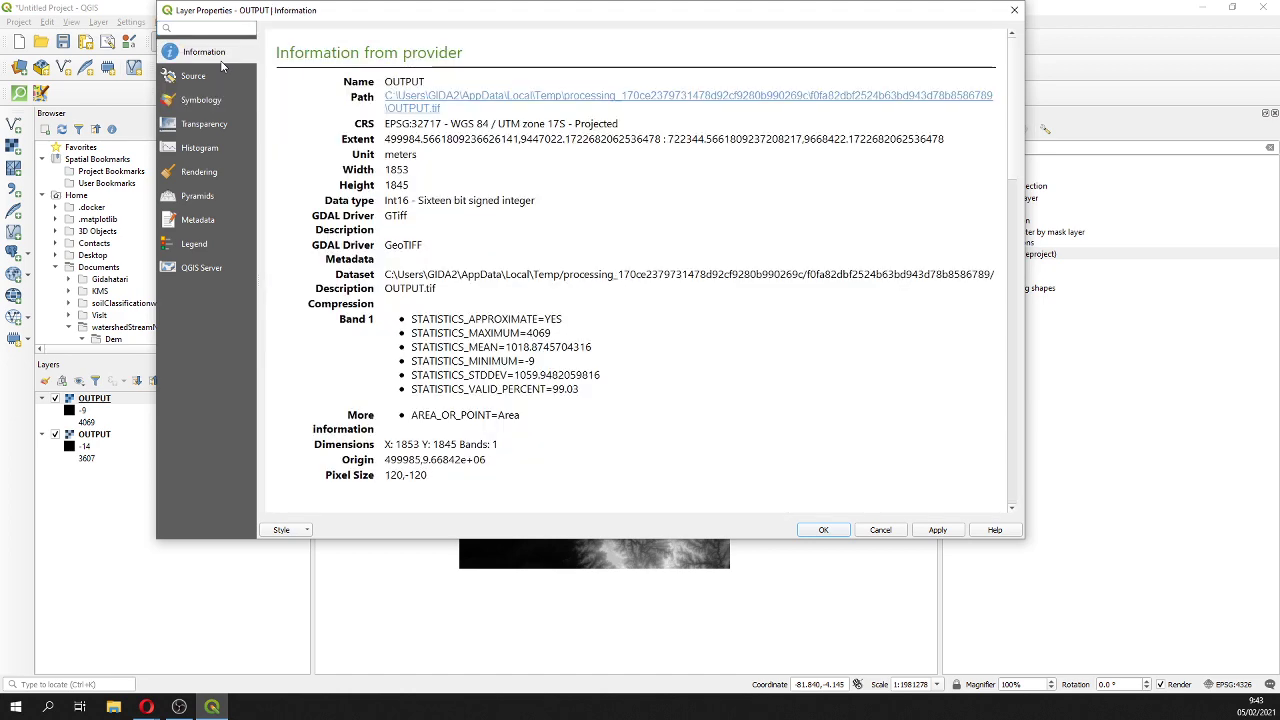
pyautogui.scroll(-1, 443, 459)
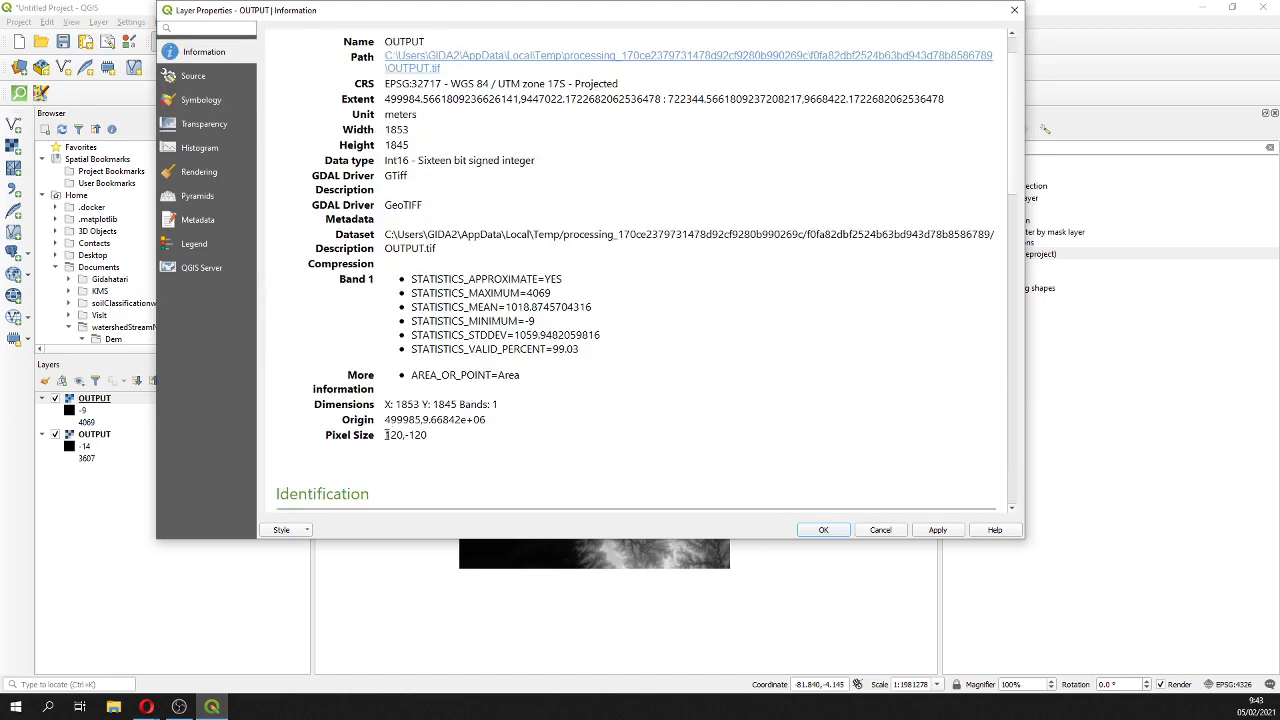
pyautogui.click(1014, 10)
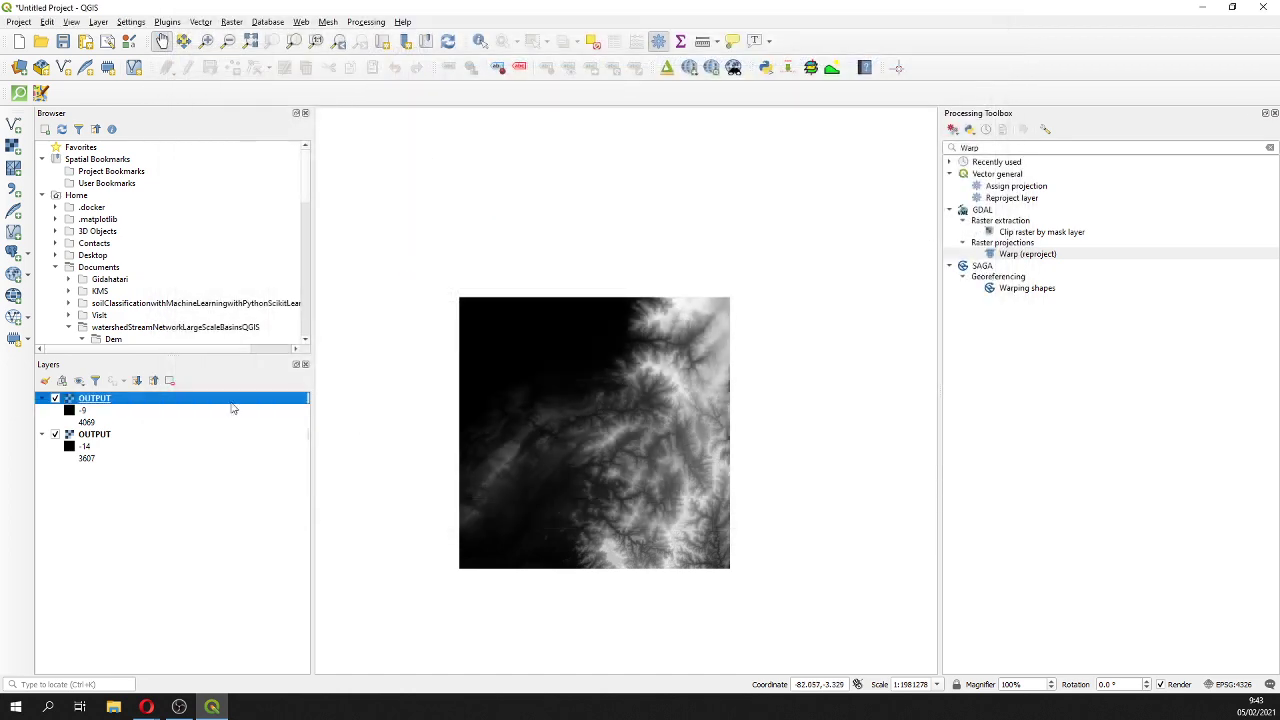
# - Export the reprojected OUTPUT raster as a GeoTIFF named demWgs17S_120m in the Dem folder, adding it to the map
pyautogui.rightClick(90, 403)
pyautogui.moveTo(210, 586)
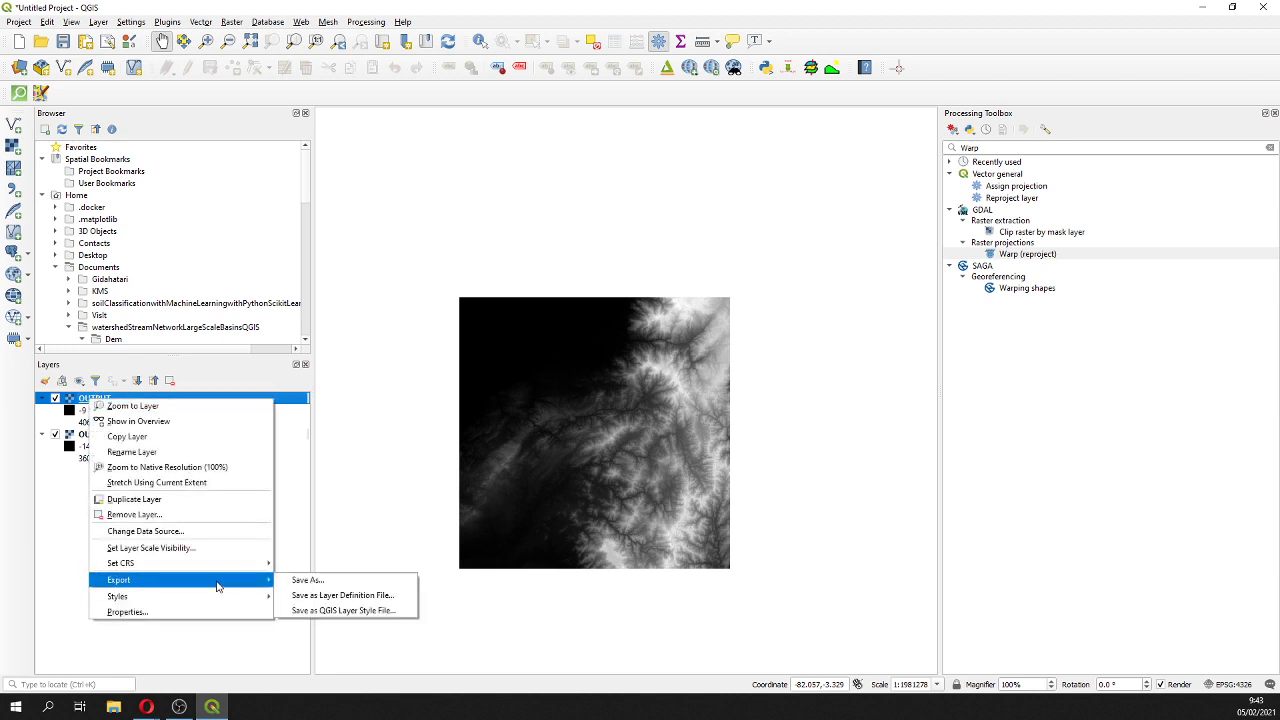
pyautogui.click(307, 582)
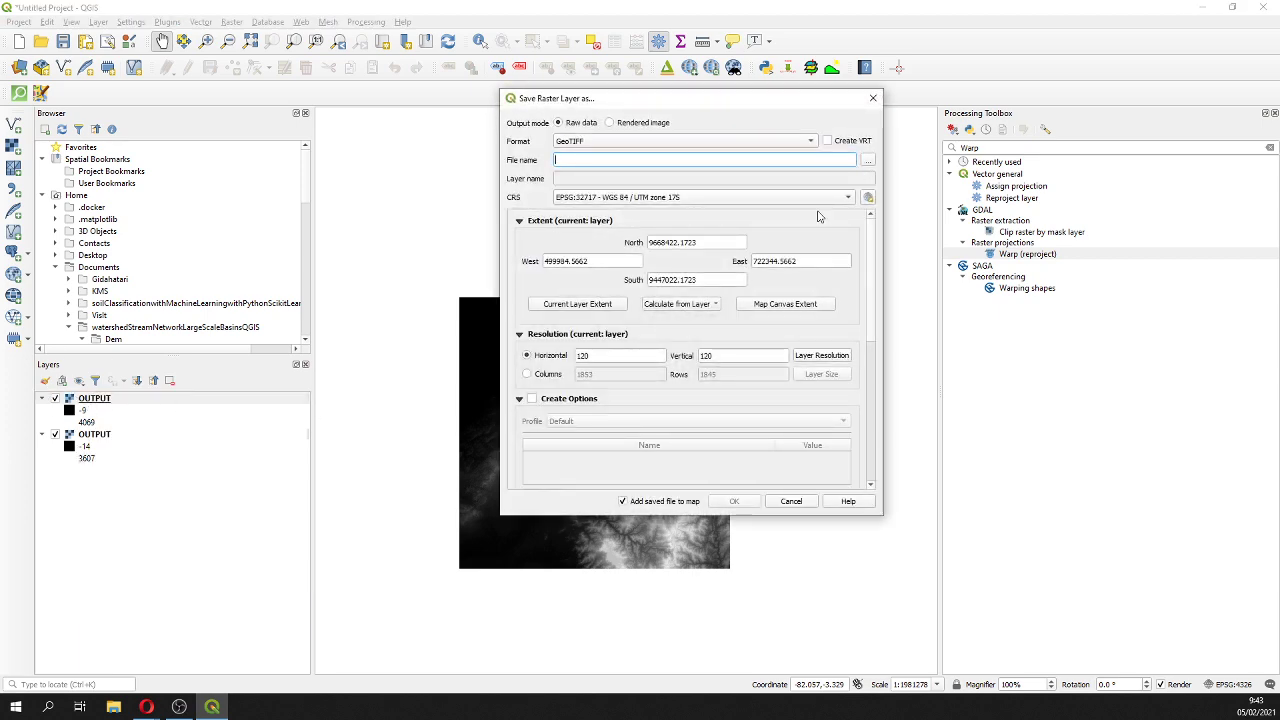
pyautogui.click(867, 160)
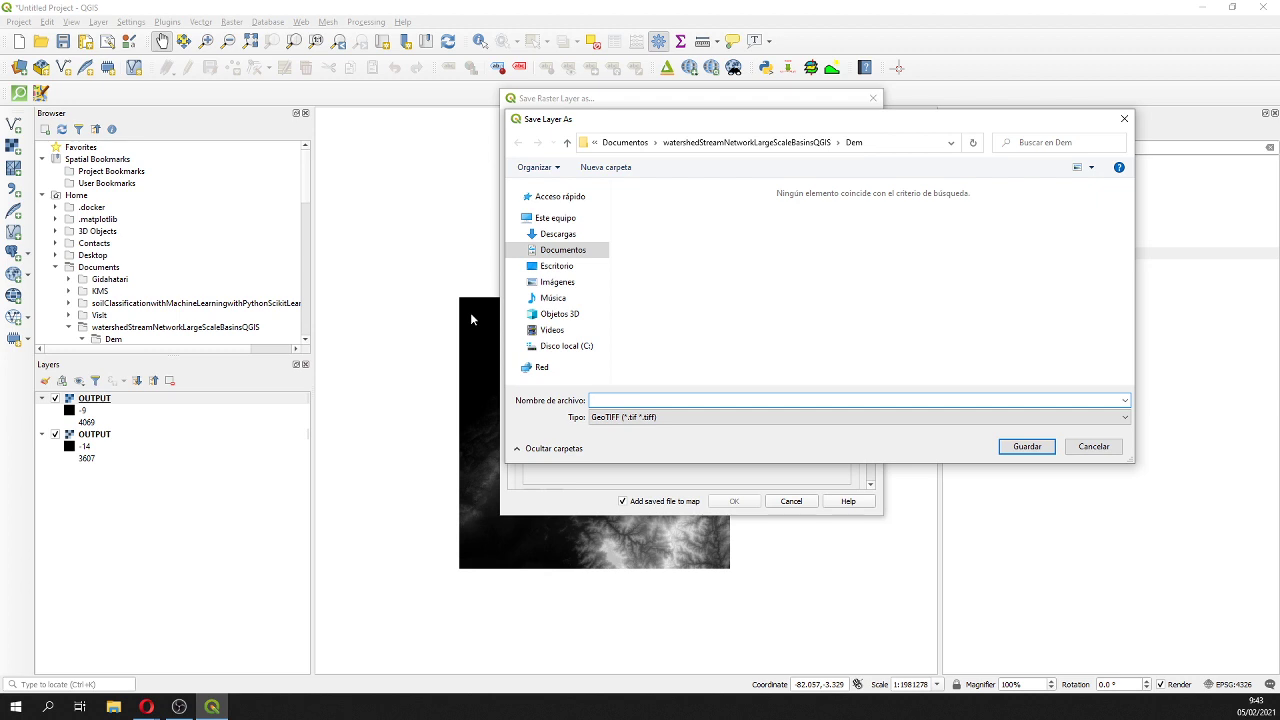
pyautogui.click(770, 142)
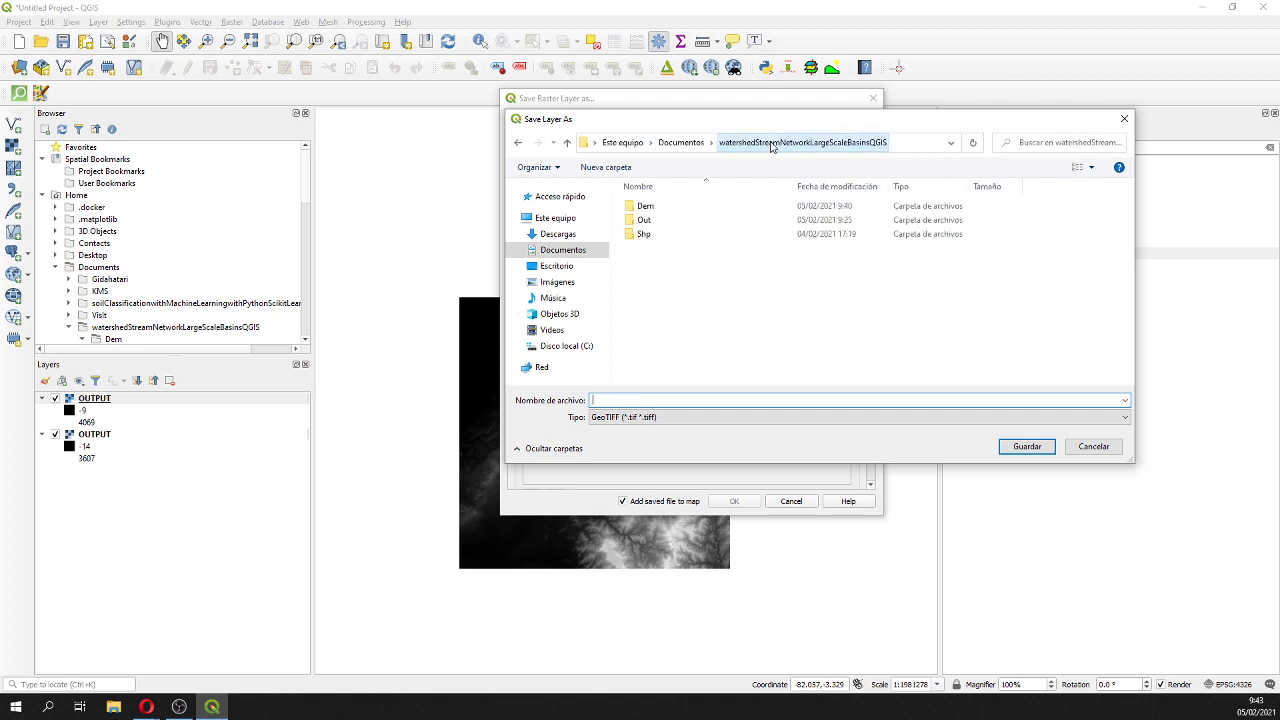
pyautogui.doubleClick(645, 206)
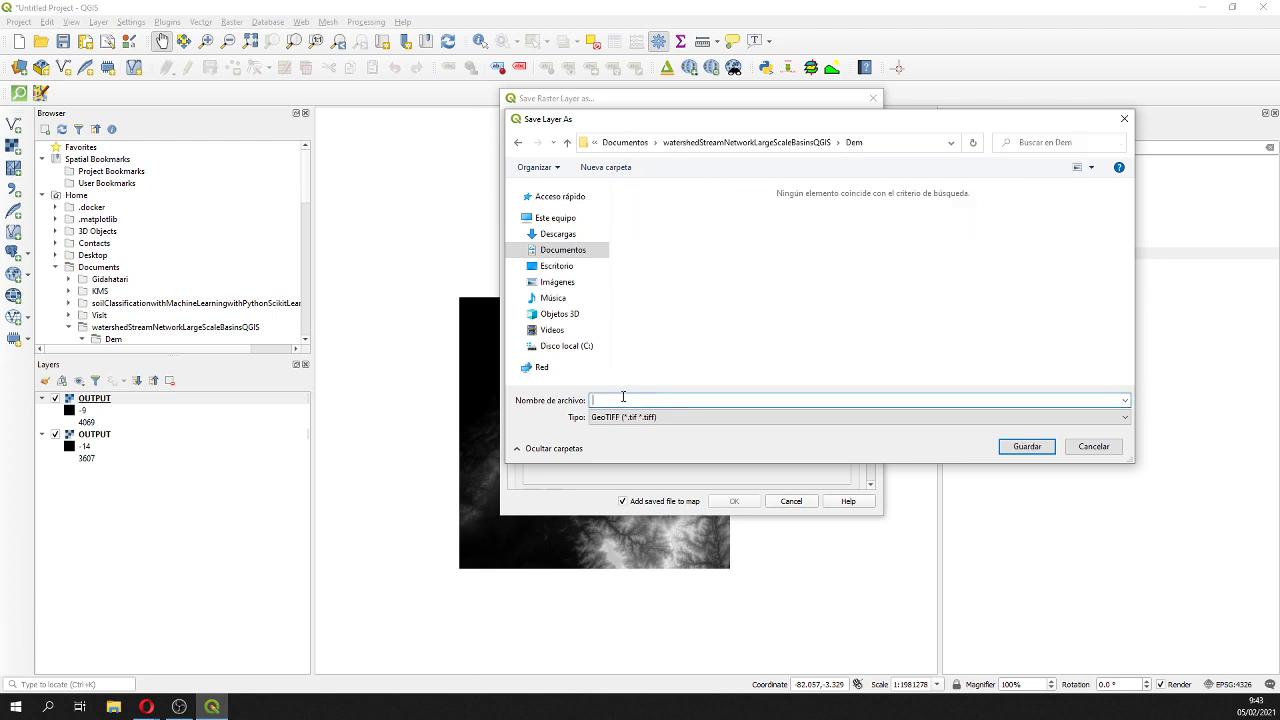
pyautogui.write('demWgs17S')
pyautogui.write('_120m')
pyautogui.press('Return')
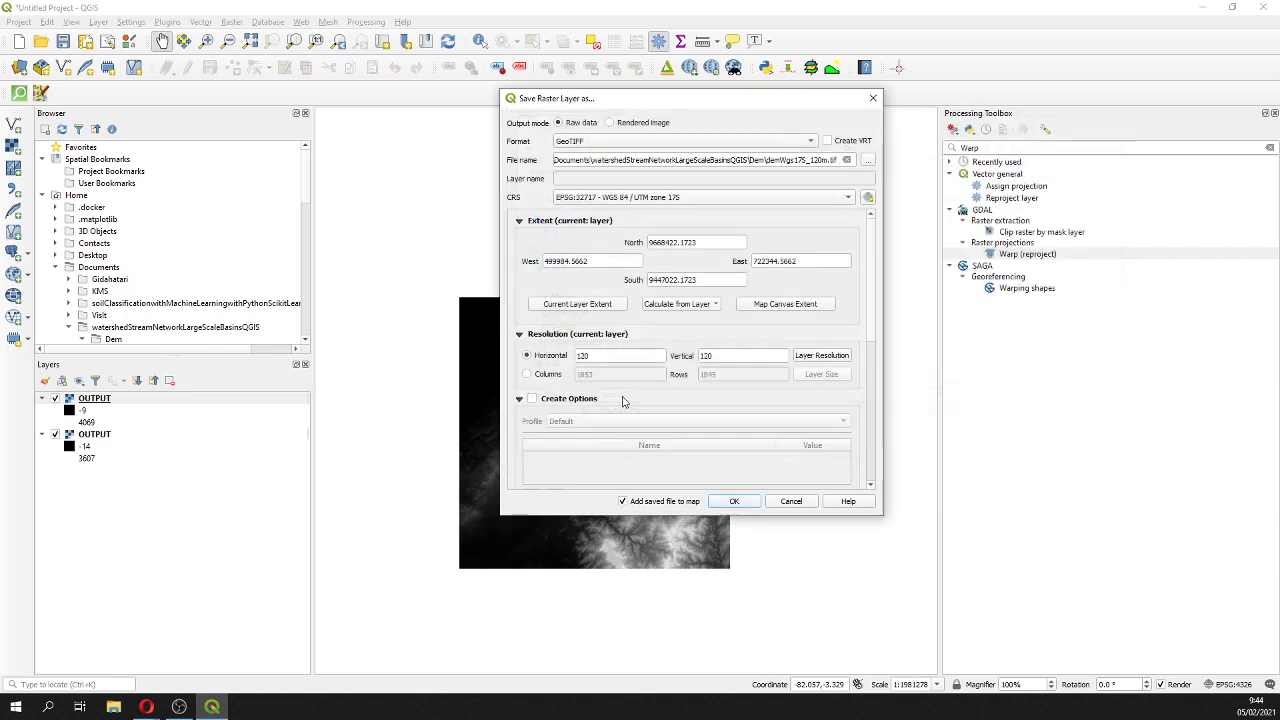
pyautogui.click(735, 500)
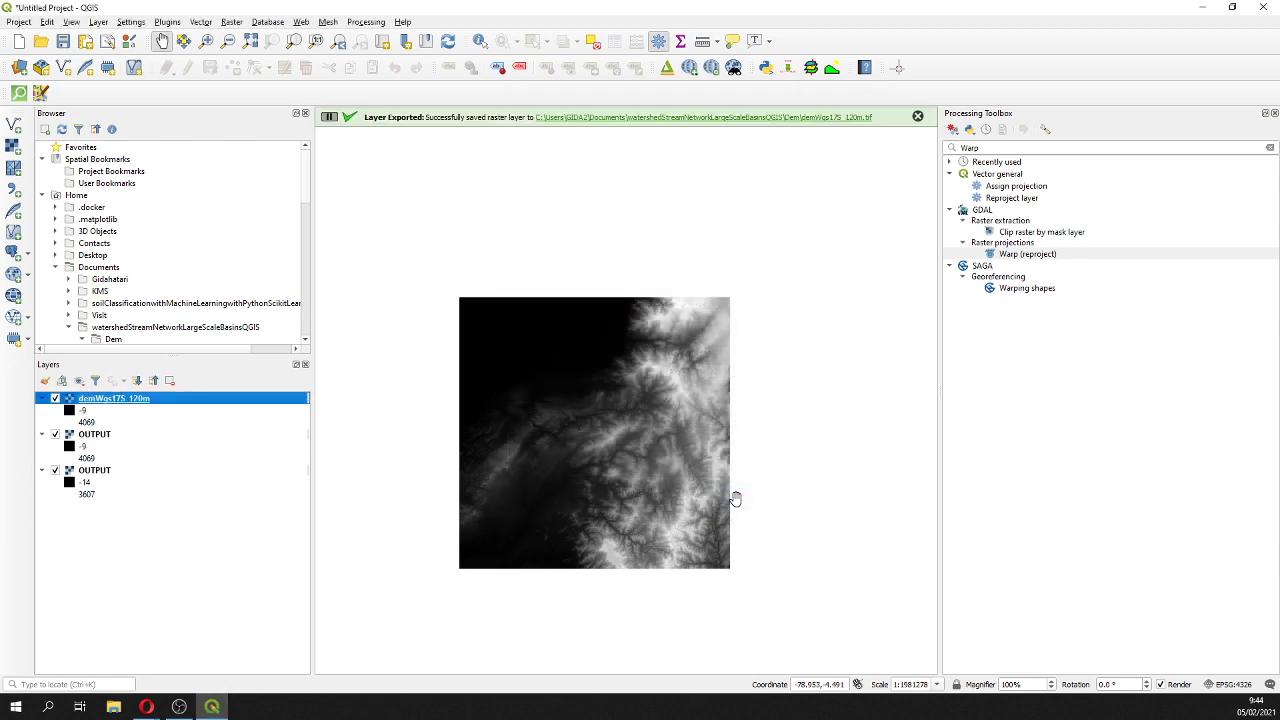
# - Remove both temporary OUTPUT layers, keeping only demWgs17S_120m
pyautogui.click(100, 434)
pyautogui.keyDown('ctrl'); pyautogui.click(96, 470); pyautogui.keyUp('ctrl')
pyautogui.rightClick(96, 470)
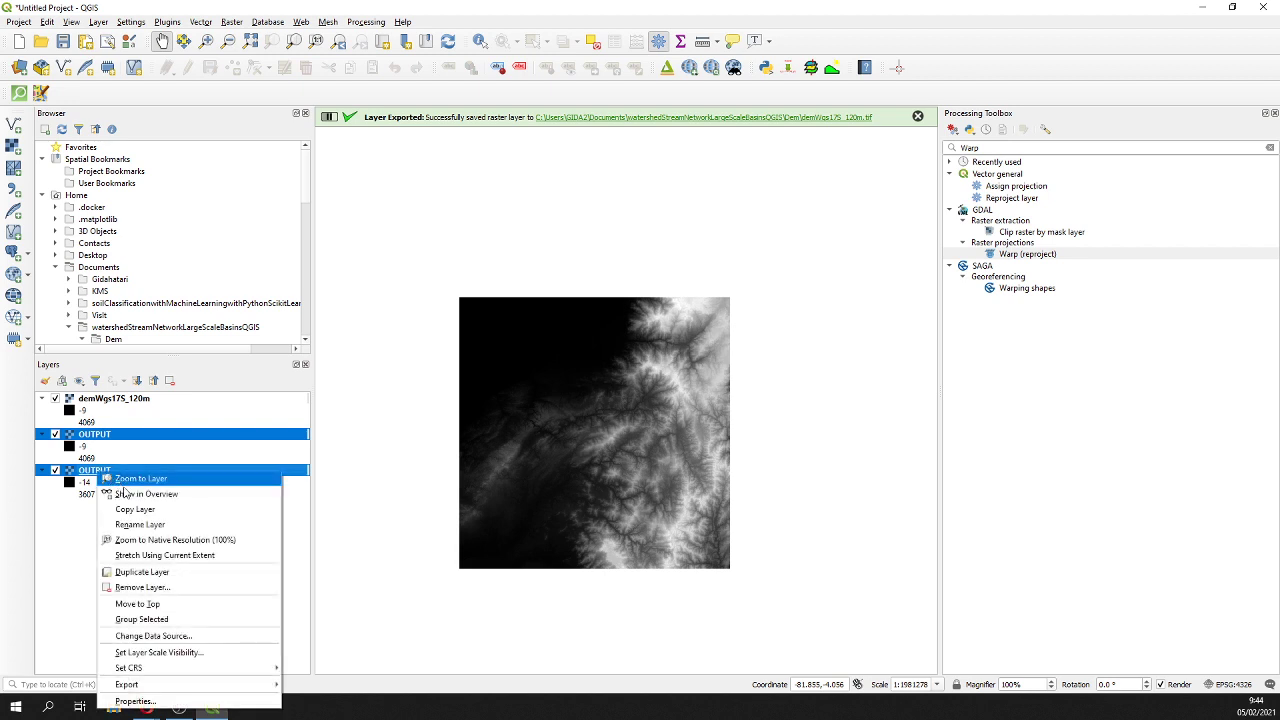
pyautogui.click(143, 589)
pyautogui.click(612, 366)
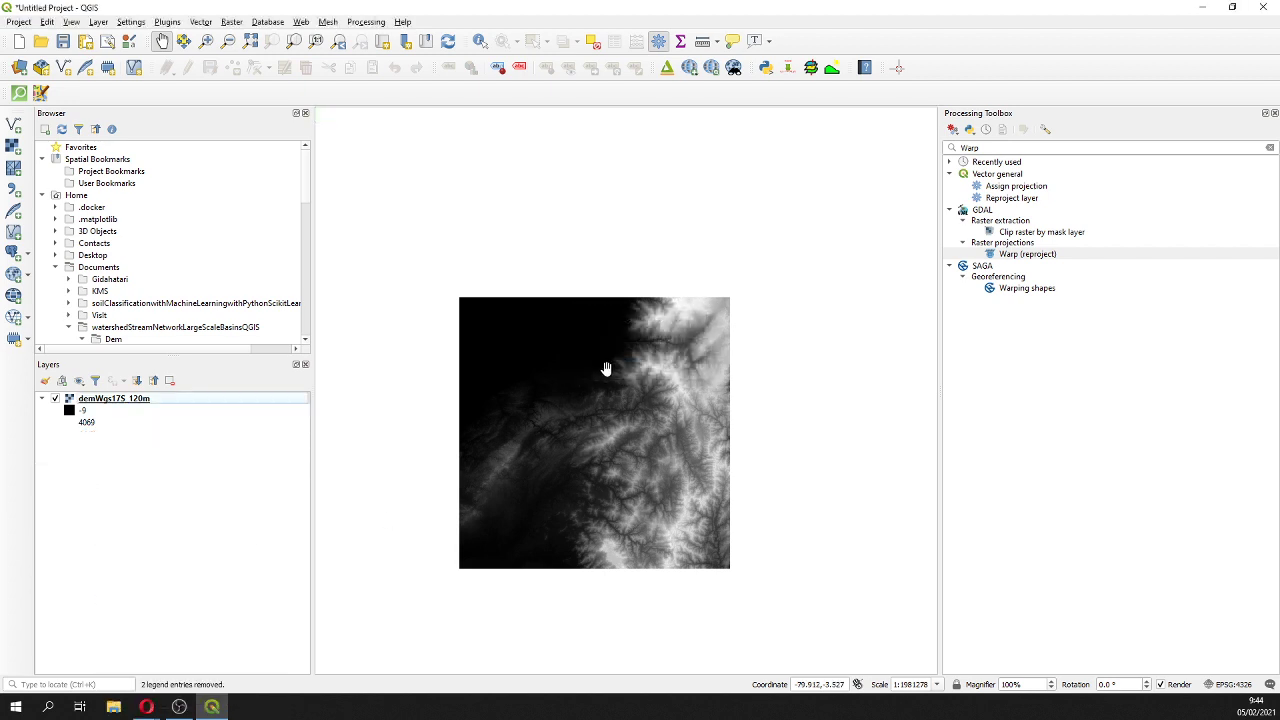
# - Run Fill Sinks (Wang & Liu) on demWgs17S_120m with temporary outputs and without loading the Watershed Basins, and close the dialog
pyautogui.click(111, 404)
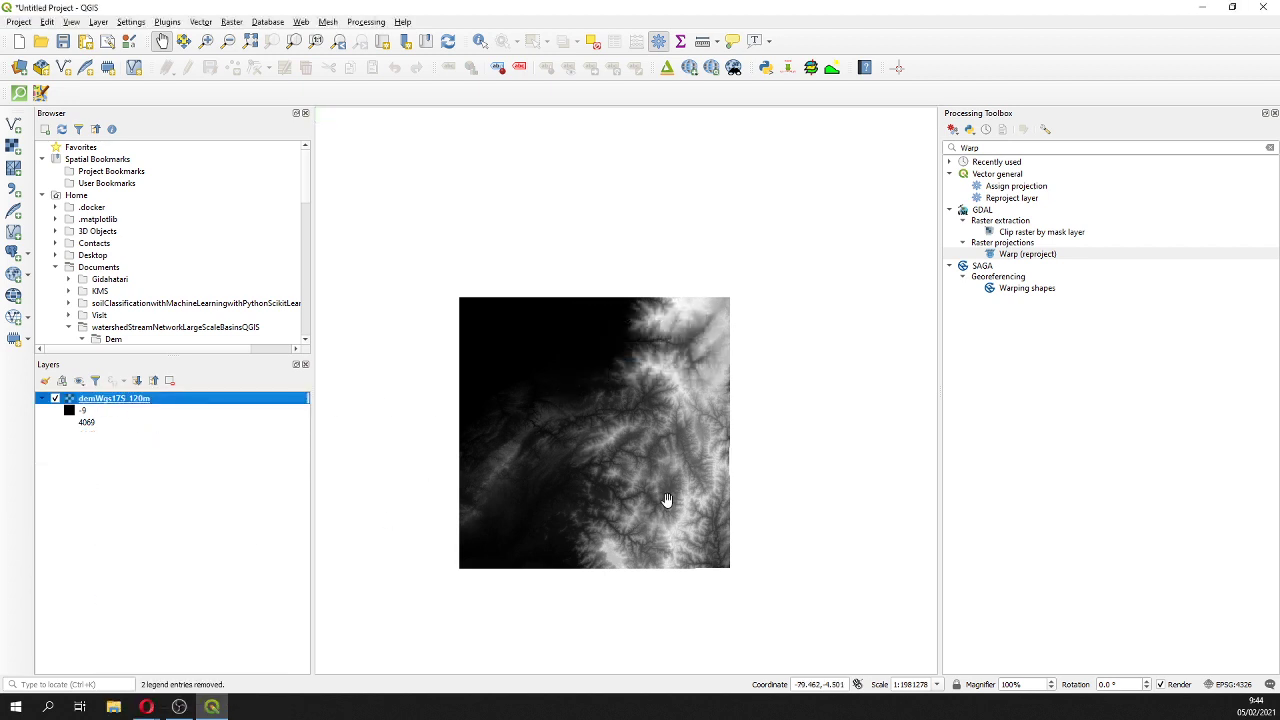
pyautogui.click(993, 150)
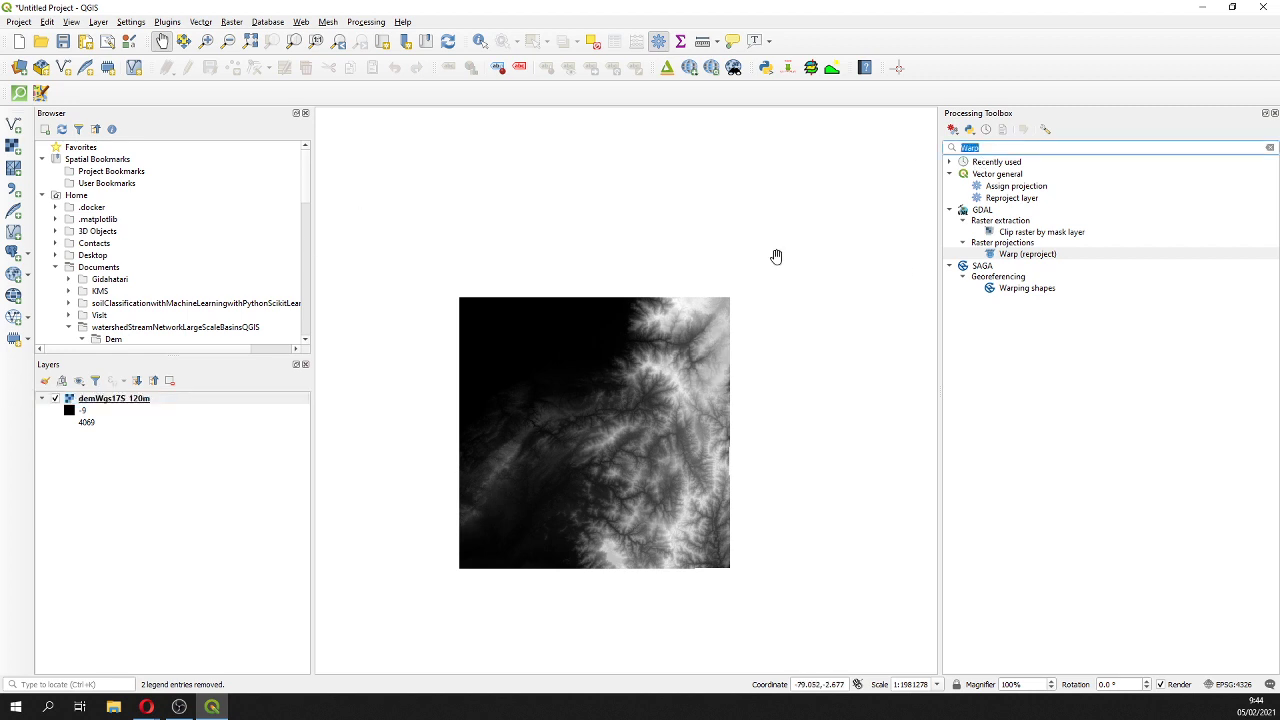
pyautogui.write('l')
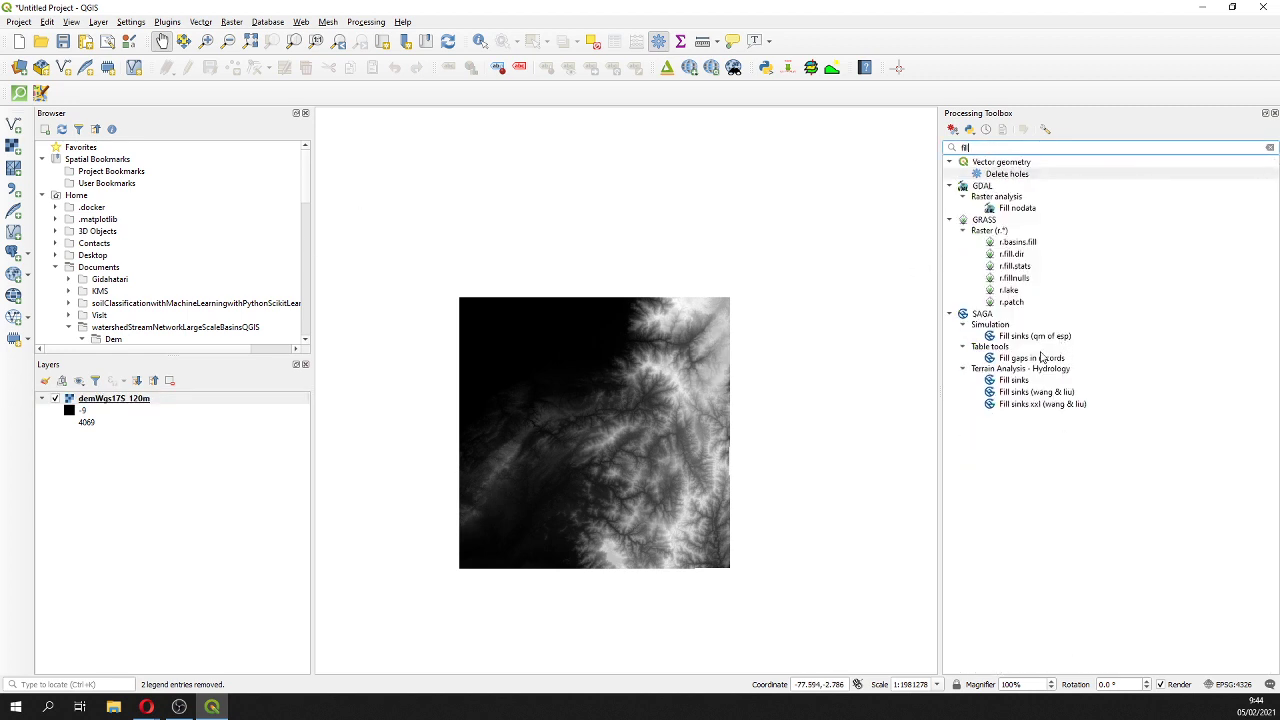
pyautogui.click(1040, 396)
pyautogui.doubleClick(1040, 396)
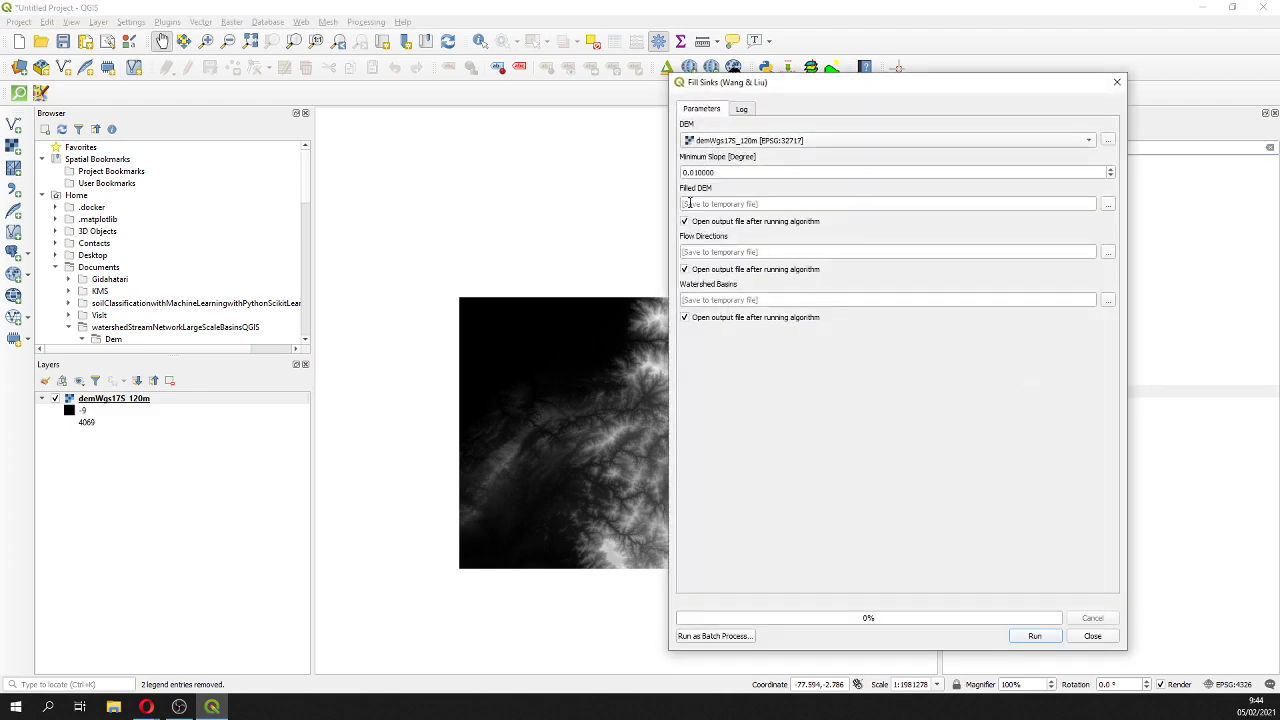
pyautogui.click(685, 317)
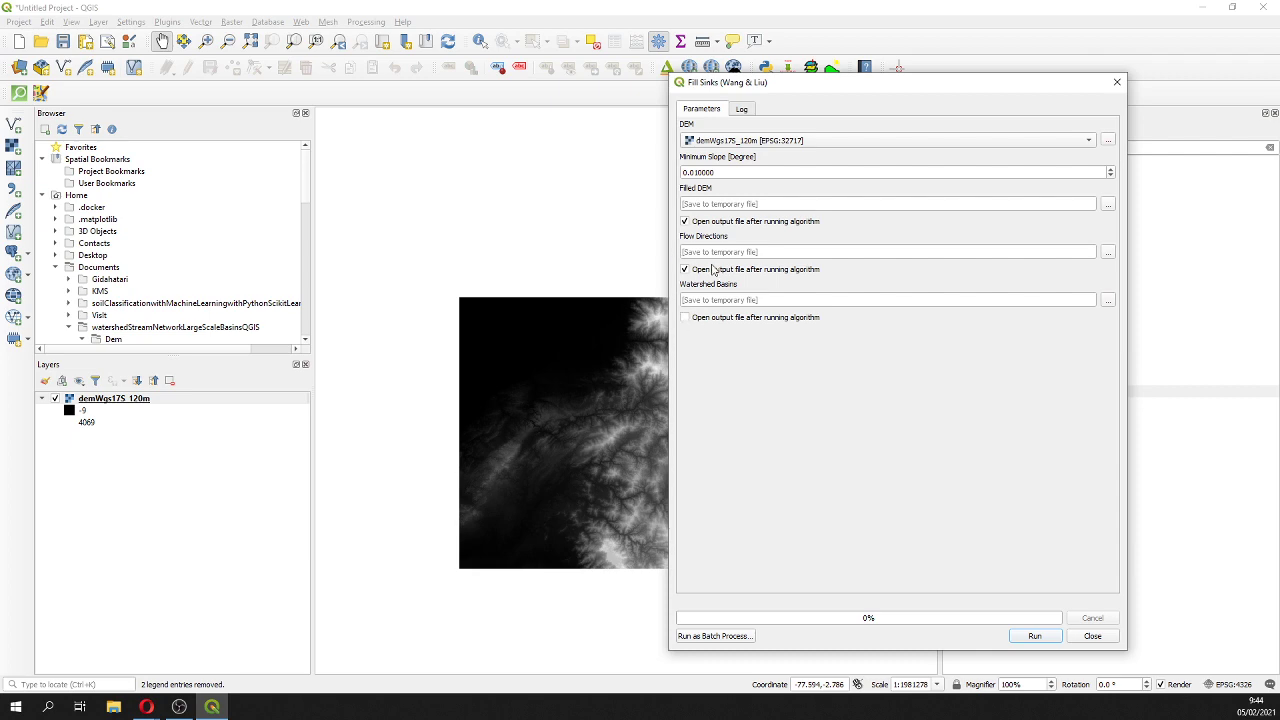
pyautogui.click(1018, 641)
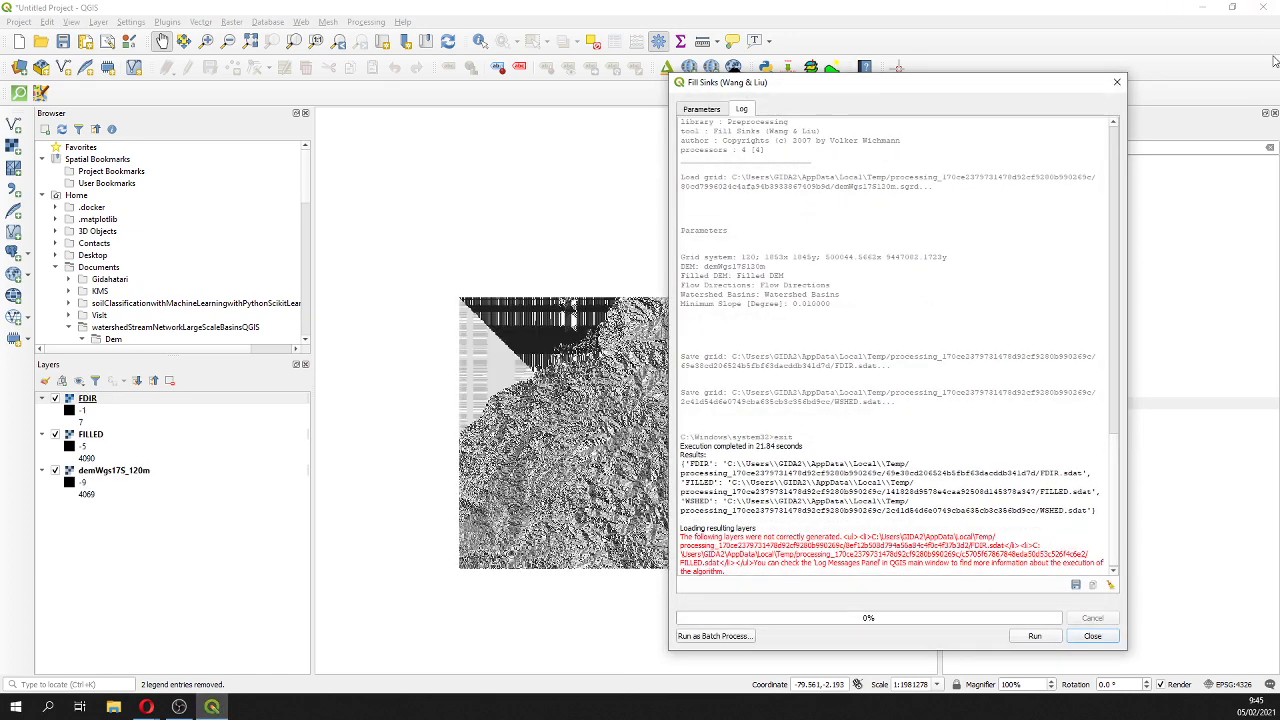
pyautogui.click(1117, 81)
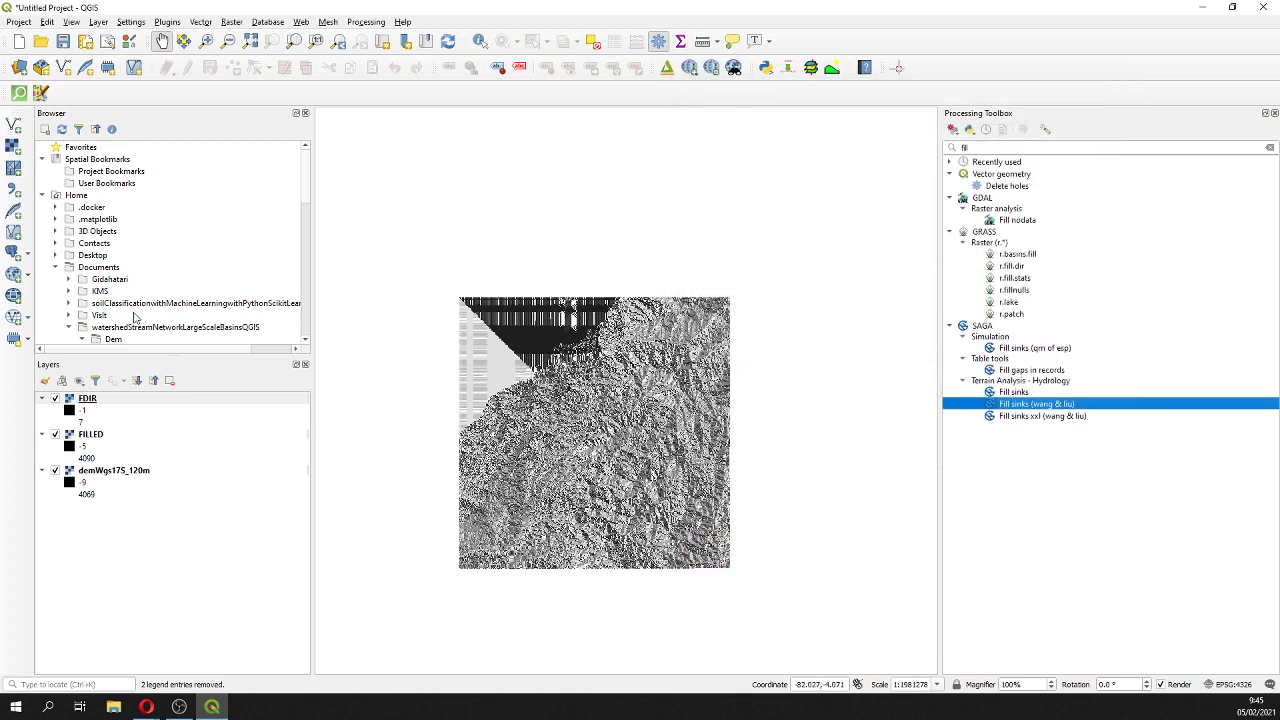
# - Preview the Google Satellite XYZ tile layer through its layer properties, and close them
pyautogui.scroll(-8, 132, 312)
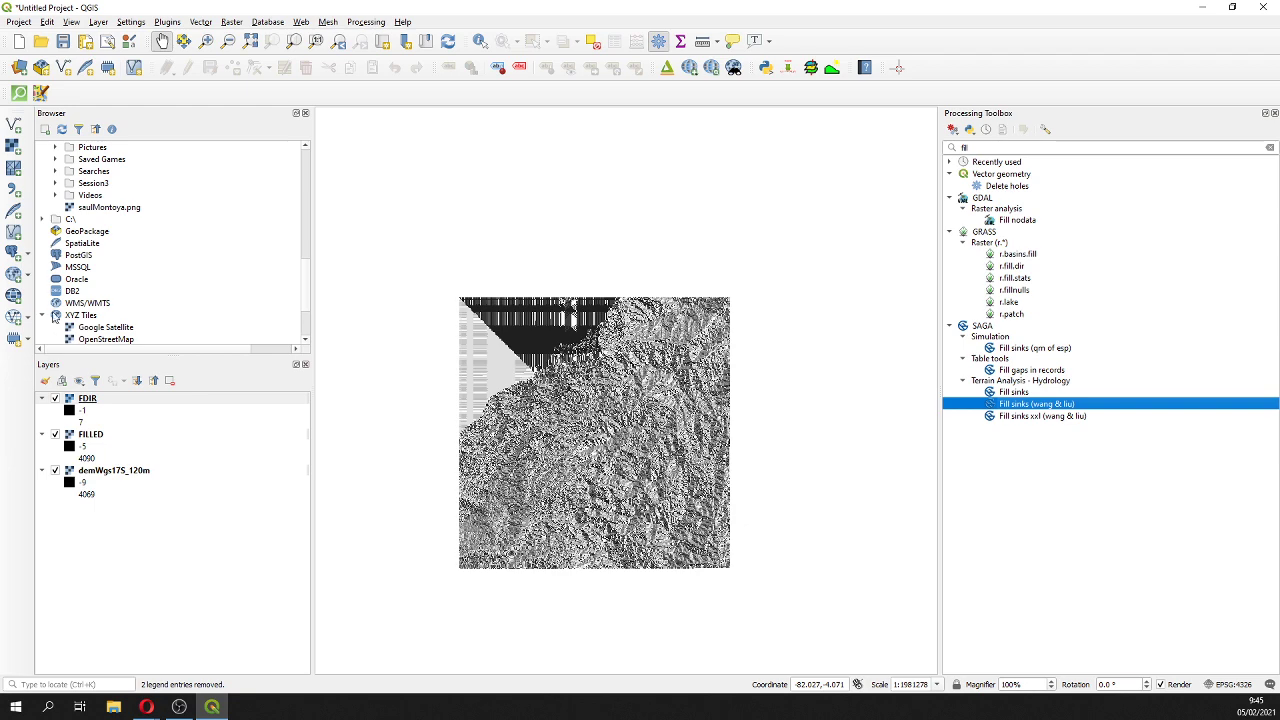
pyautogui.scroll(-1, 77, 320)
pyautogui.click(100, 294)
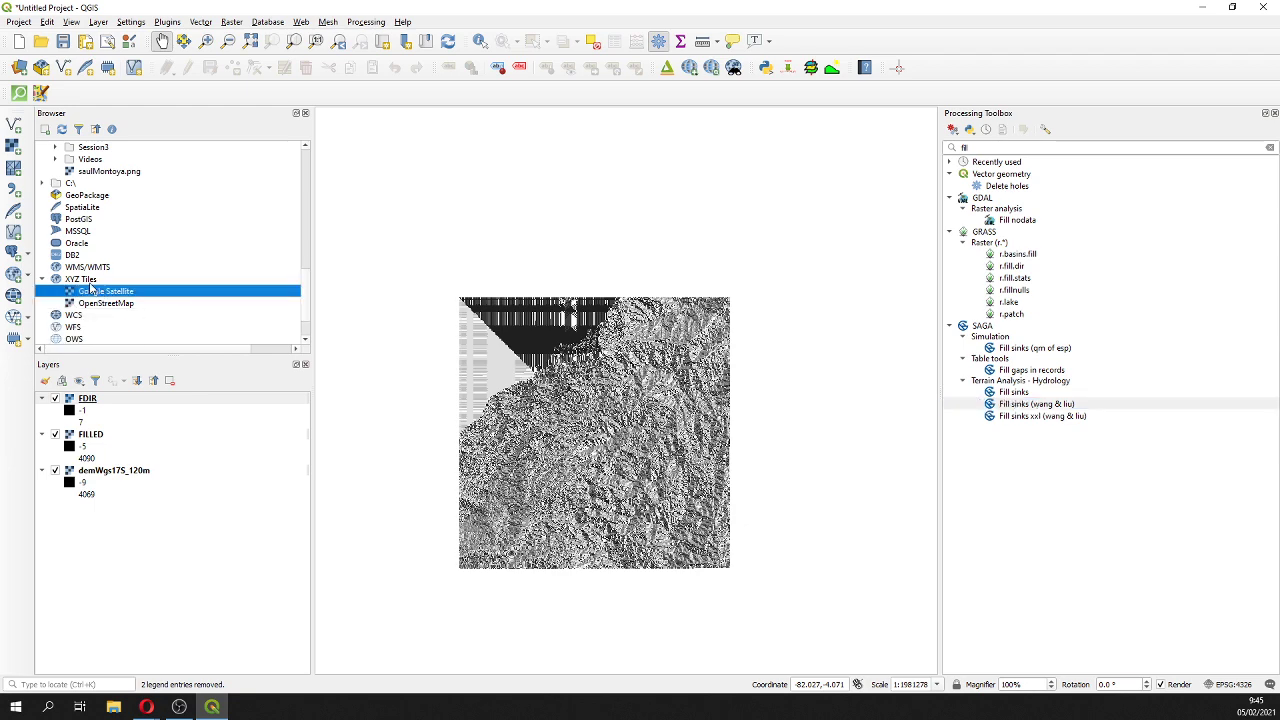
pyautogui.rightClick(104, 292)
pyautogui.click(122, 359)
pyautogui.click(447, 229)
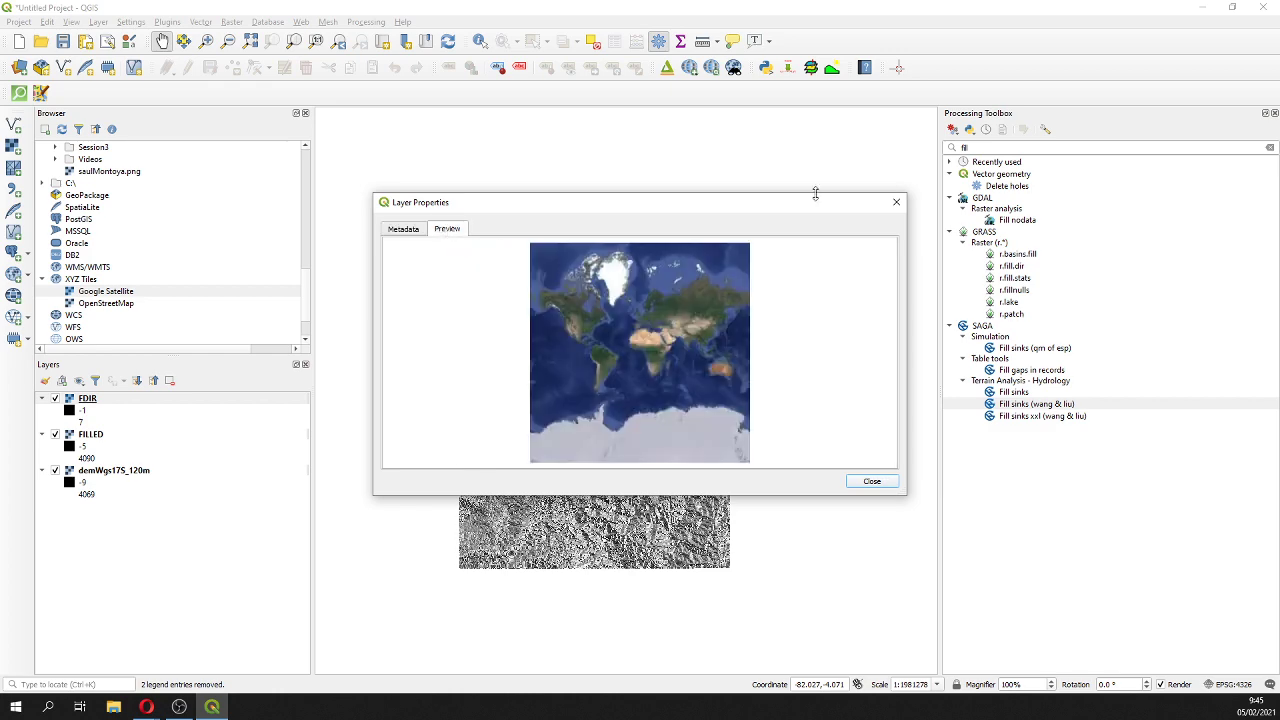
pyautogui.click(896, 202)
# - Check the name and URL in the Google Satellite XYZ connection details, and leave them without changes
pyautogui.click(83, 281)
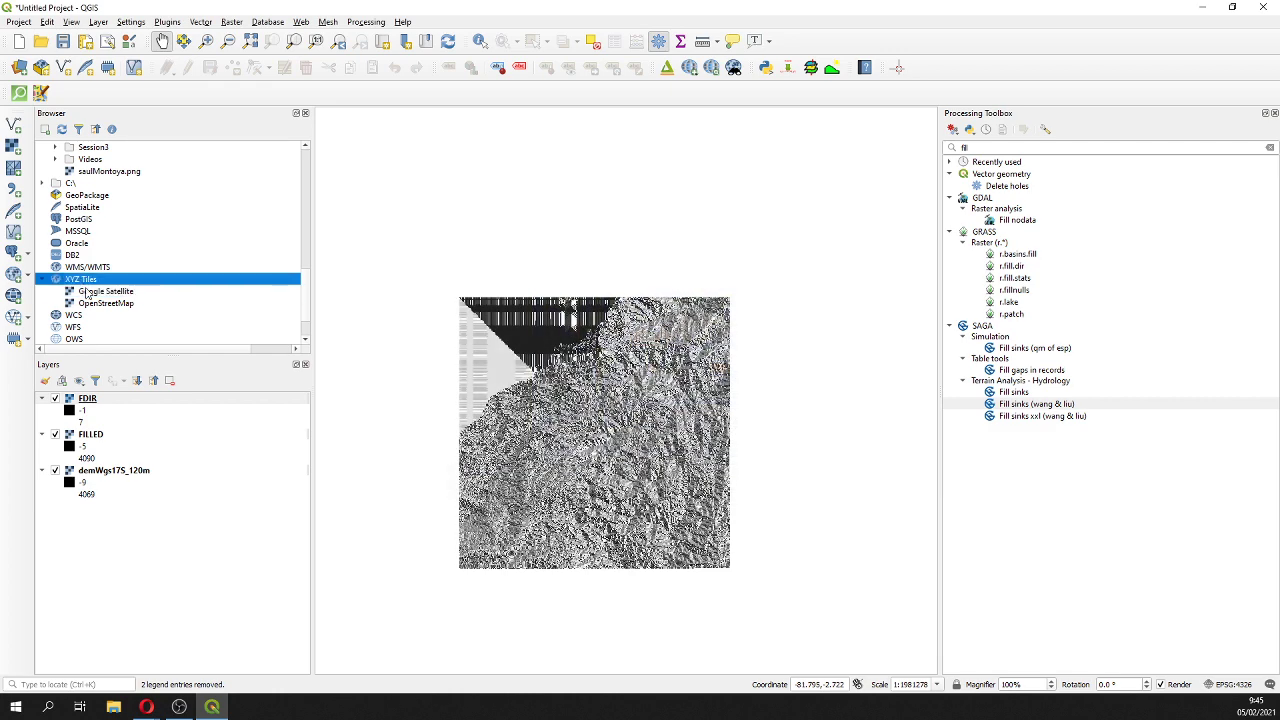
pyautogui.click(87, 291)
pyautogui.rightClick(91, 294)
pyautogui.click(100, 301)
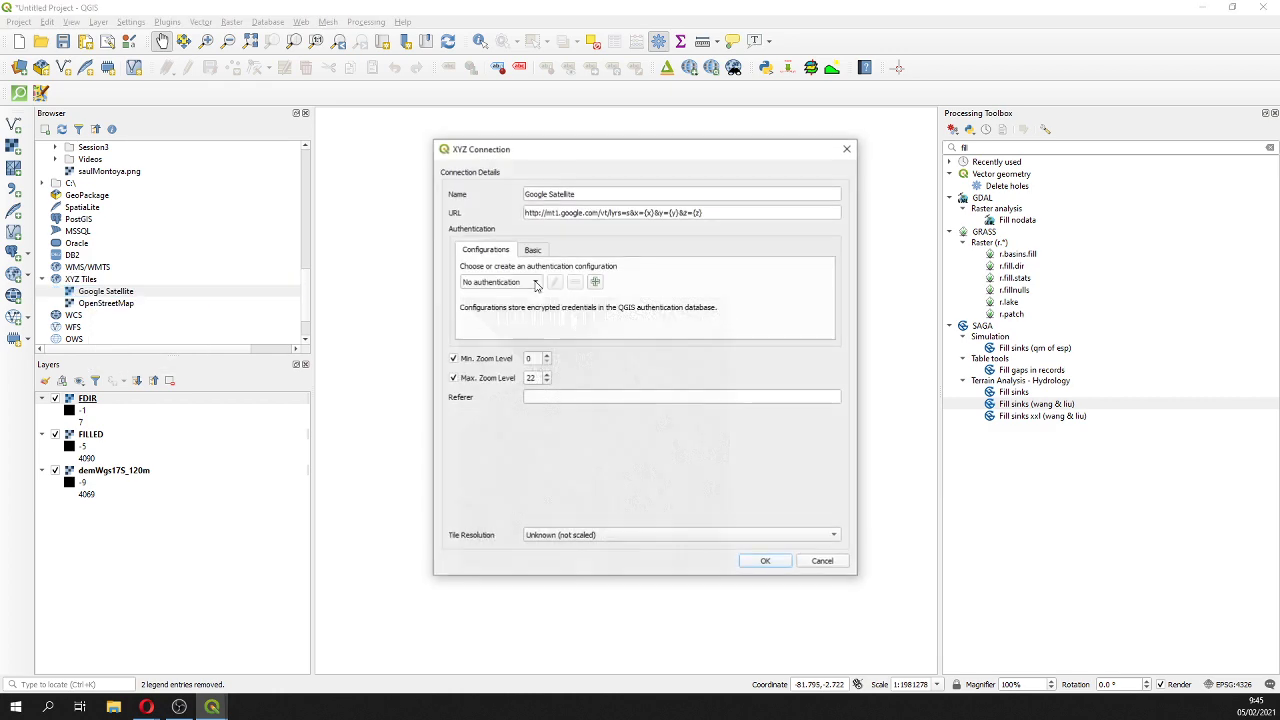
pyautogui.moveTo(726, 212); pyautogui.dragTo(524, 203)
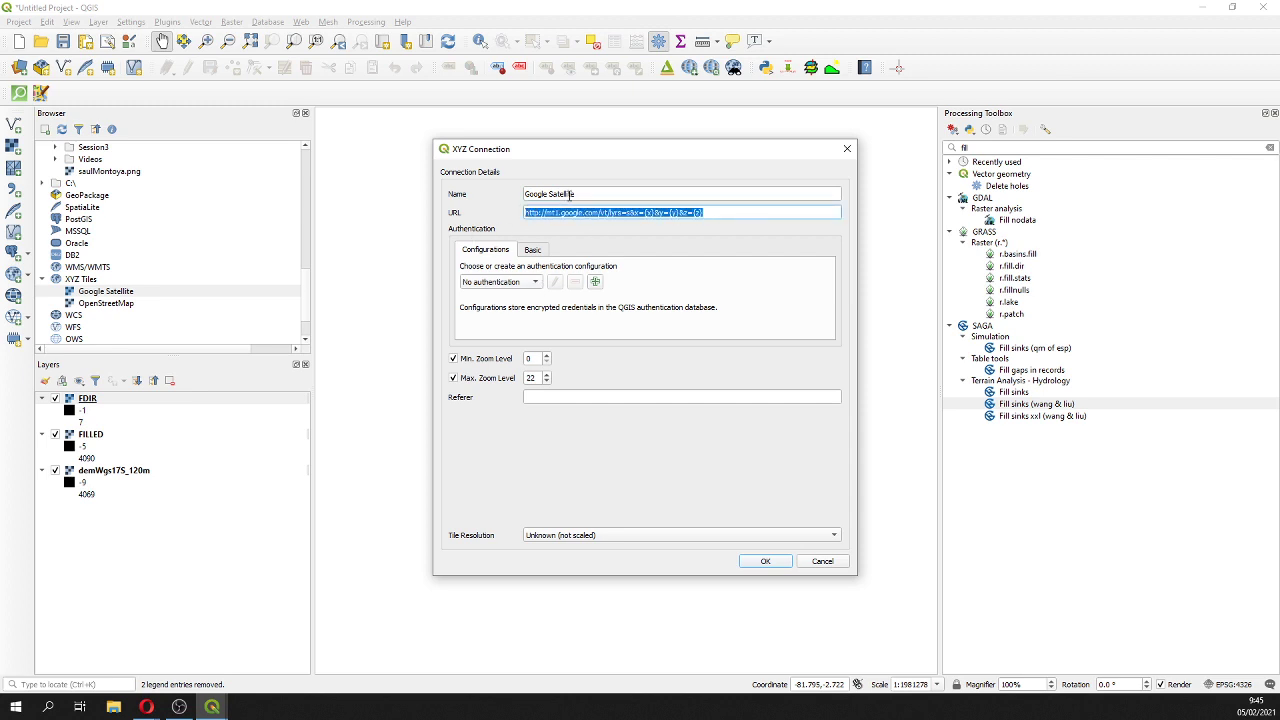
pyautogui.click(822, 561)
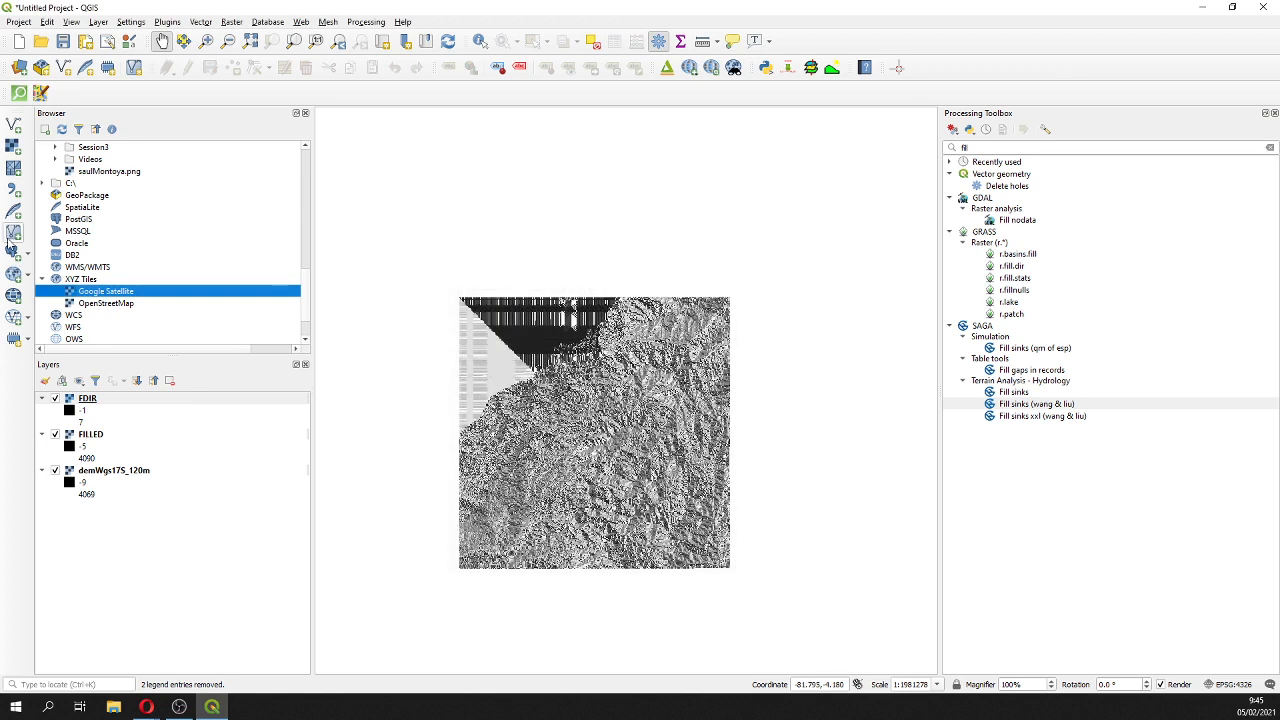
# - Add the Google Satellite basemap to the project and place it beneath all the raster layers
pyautogui.doubleClick(94, 291)
pyautogui.moveTo(110, 400); pyautogui.dragTo(140, 561)
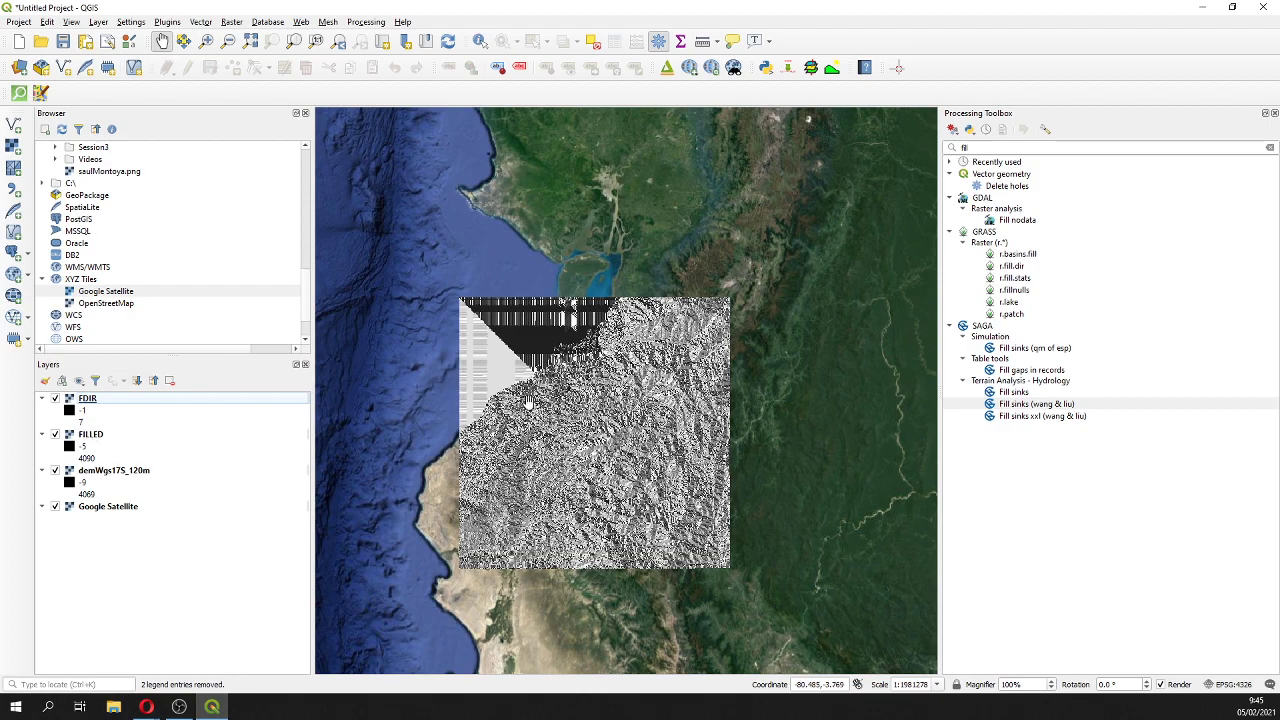
pyautogui.scroll(2, 577, 430)
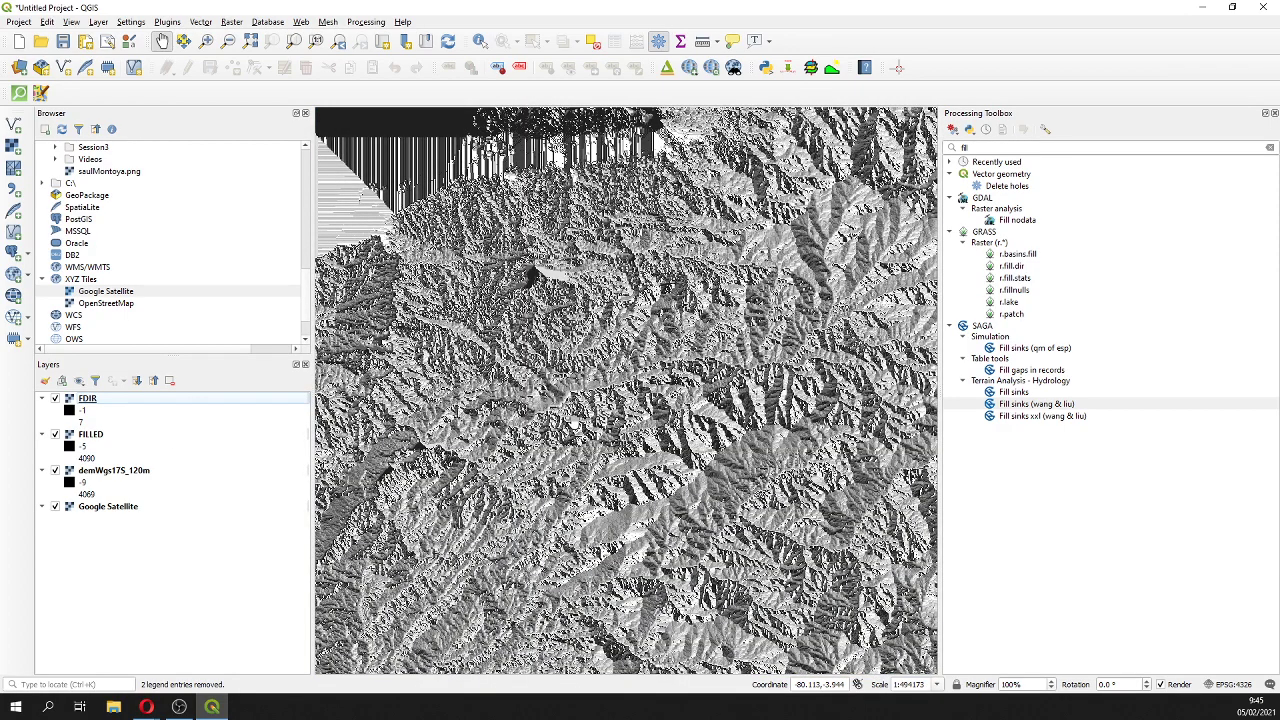
# - Set the FDIR layer's render type to Paletted/Unique values, classify its values and use a white-to-green color ramp
pyautogui.click(86, 401)
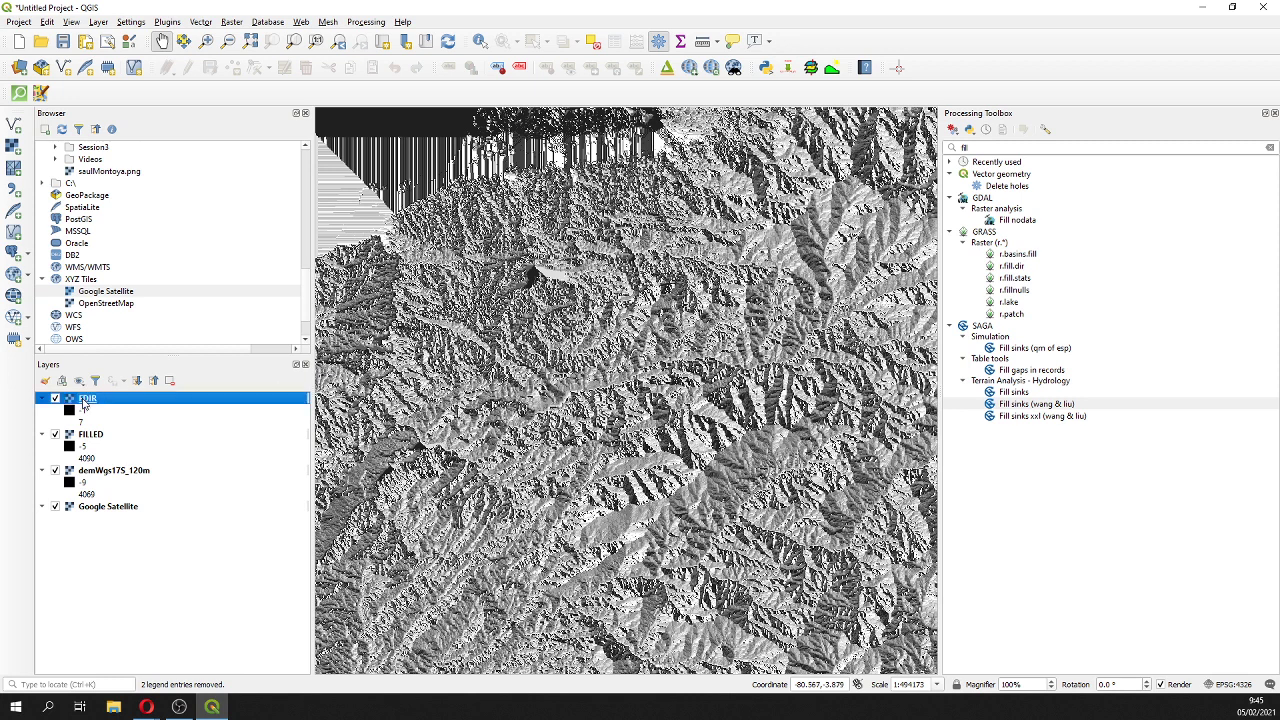
pyautogui.rightClick(85, 405)
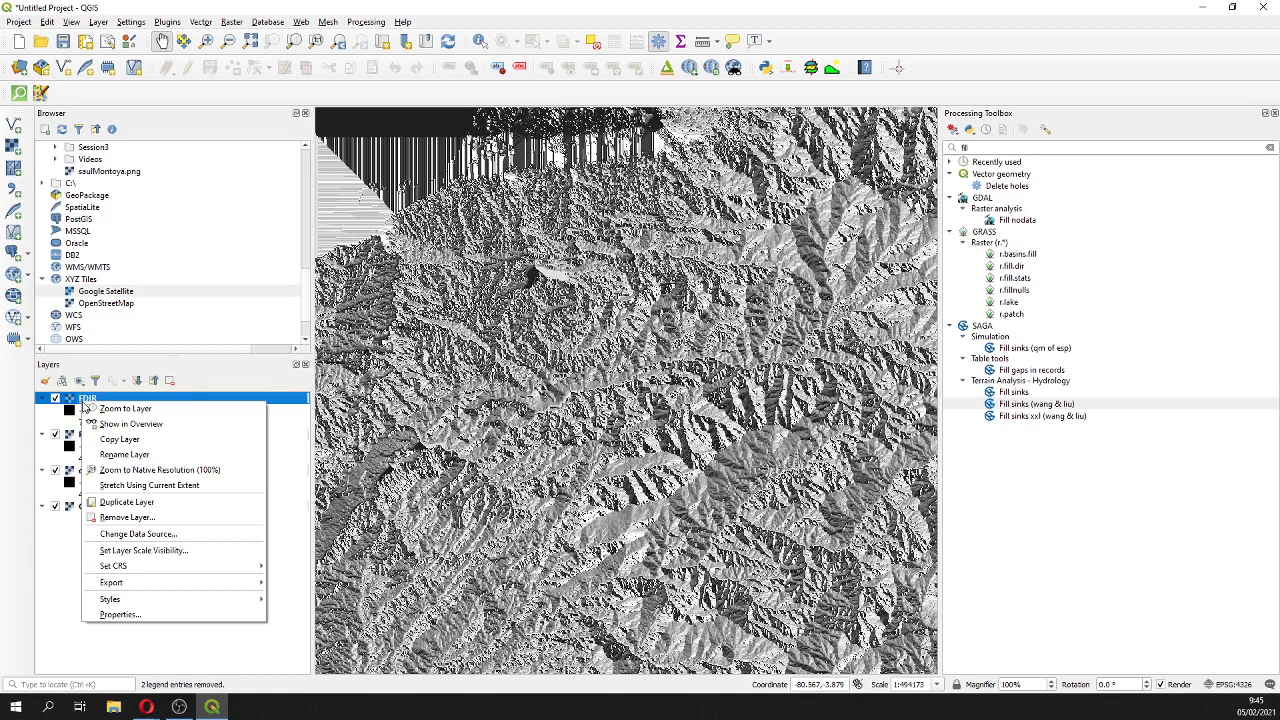
pyautogui.click(165, 616)
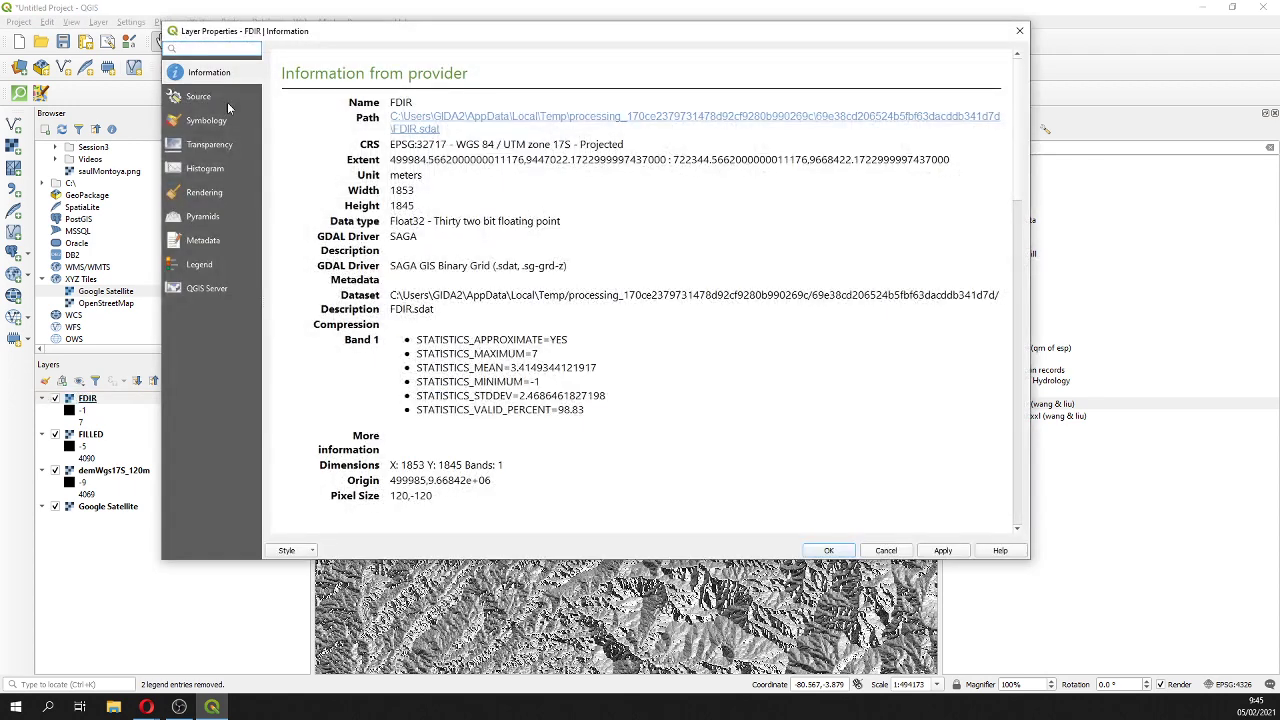
pyautogui.click(207, 122)
pyautogui.click(368, 76)
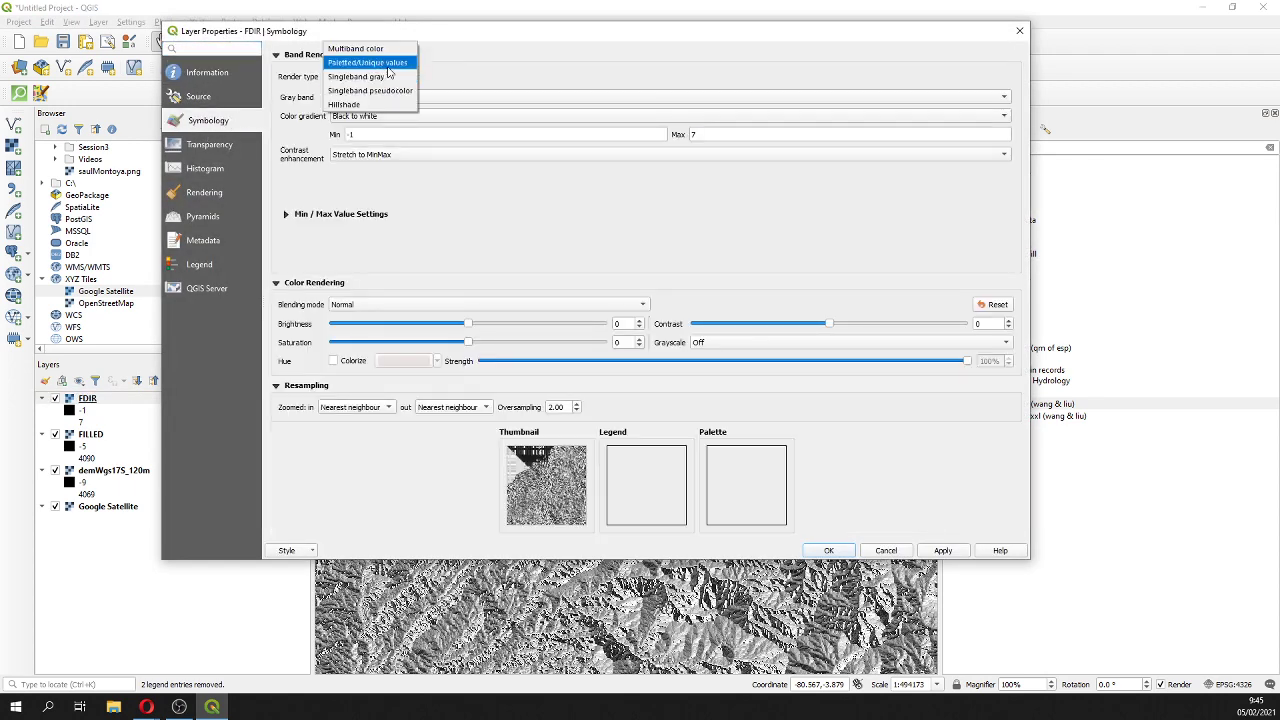
pyautogui.click(365, 62)
pyautogui.click(370, 325)
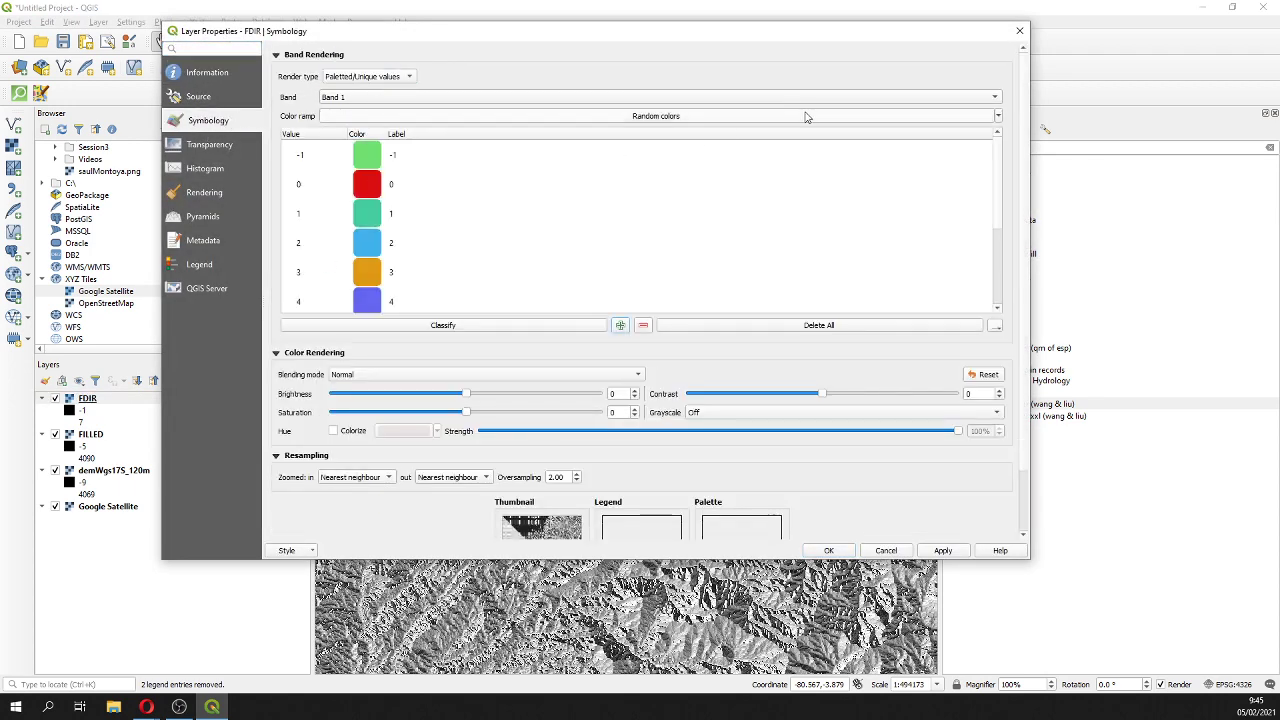
pyautogui.click(806, 116)
pyautogui.click(397, 195)
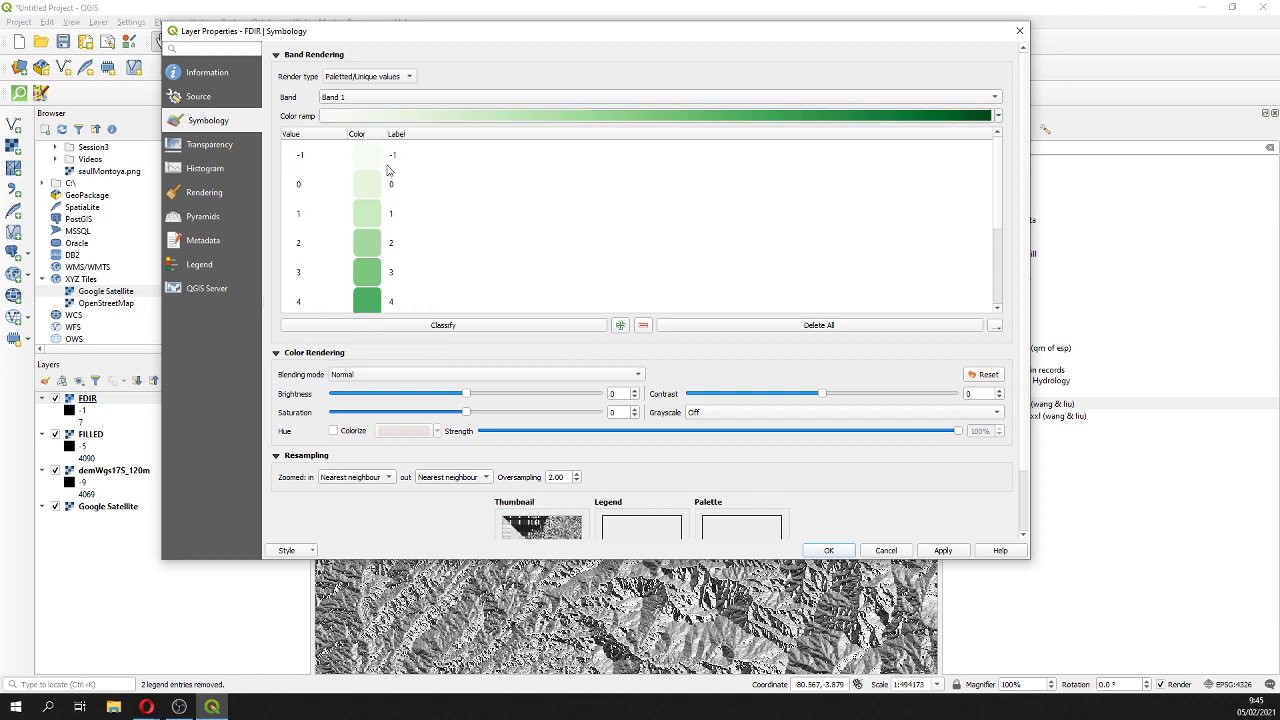
# - Color FDIR's -1 class red (#d7191c) and apply the symbology to the layer
pyautogui.click(386, 160)
pyautogui.doubleClick(370, 157)
pyautogui.click(456, 278)
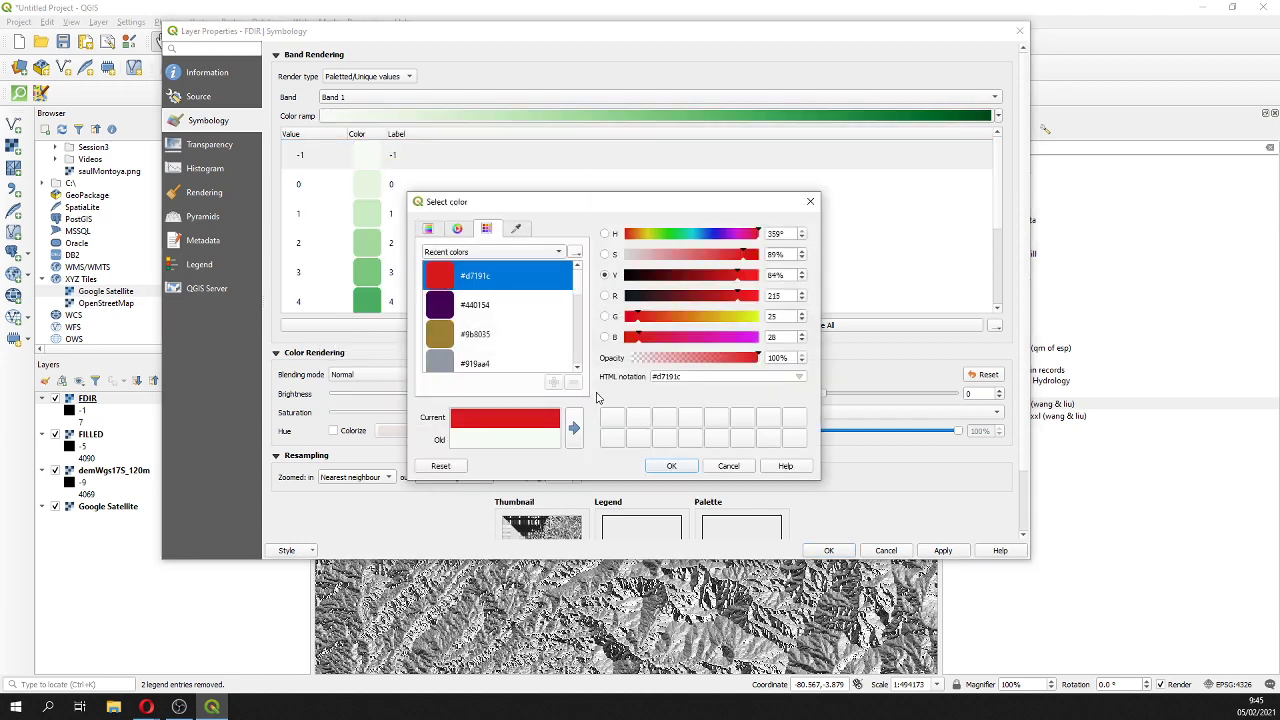
pyautogui.click(672, 466)
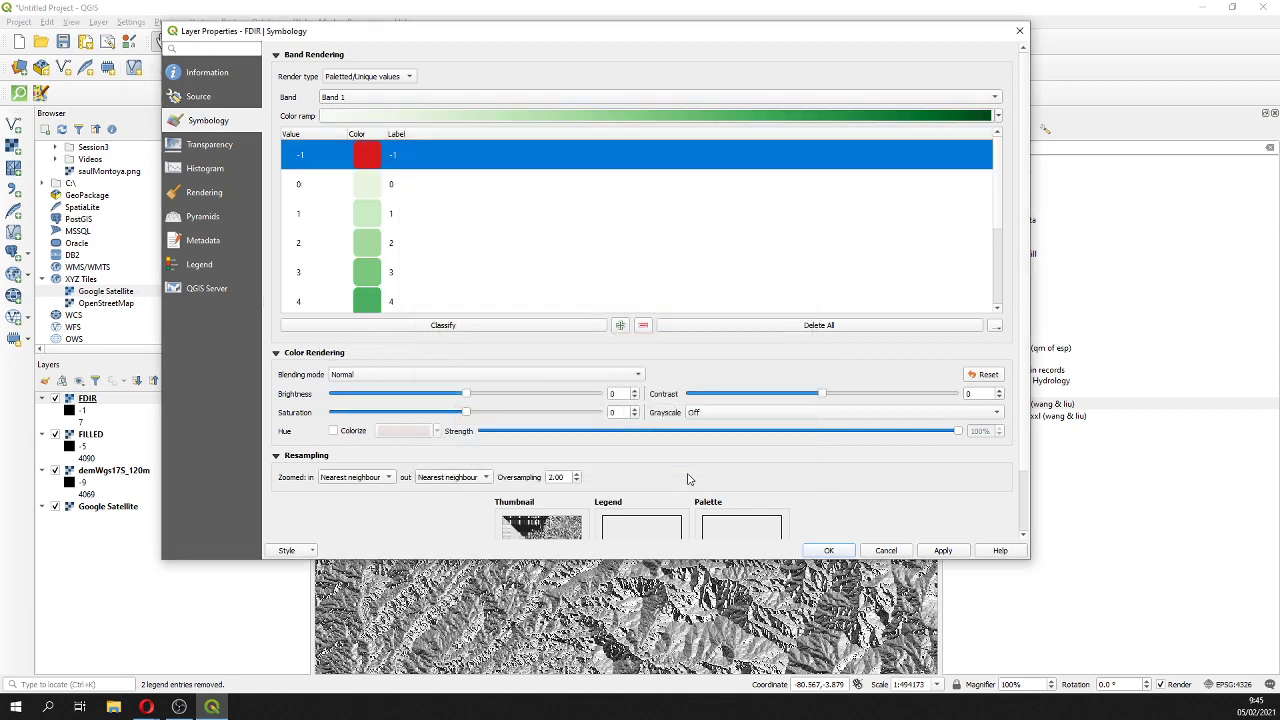
pyautogui.click(943, 550)
pyautogui.click(828, 550)
# - Examine the classified FDIR flow directions across the map for any red -1 cells
pyautogui.scroll(2, 585, 467)
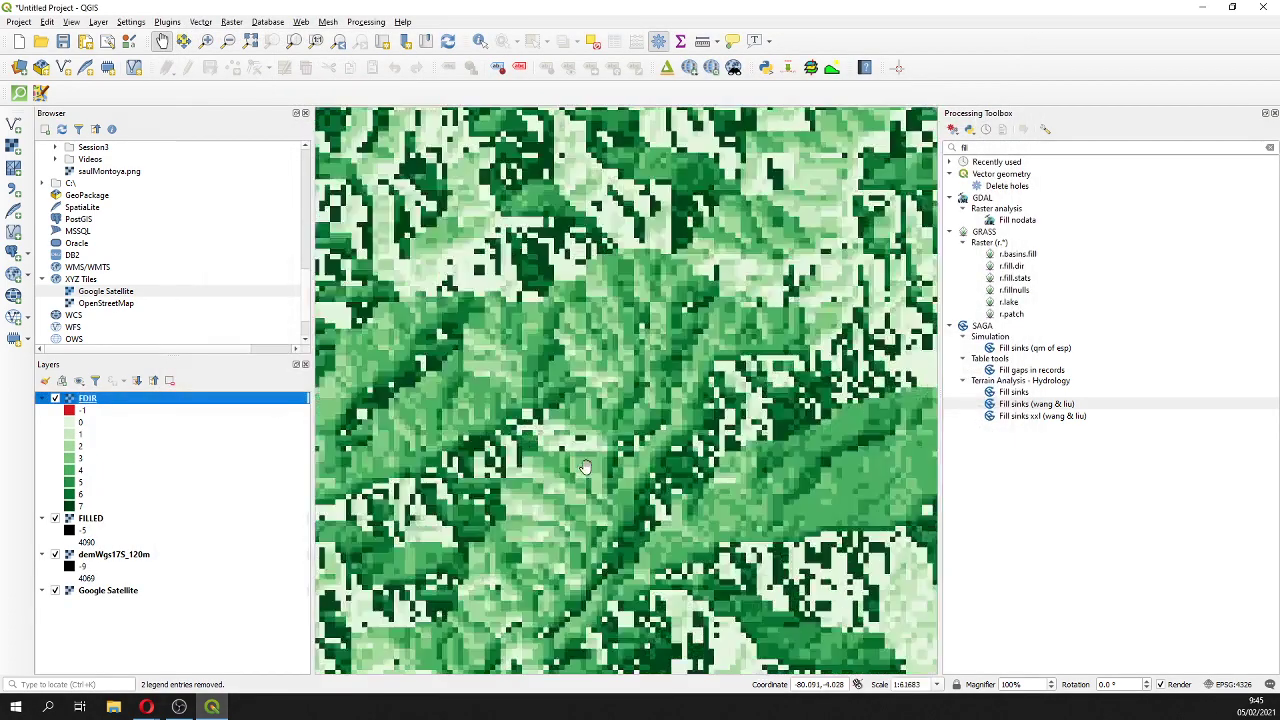
pyautogui.scroll(1, 582, 465)
pyautogui.scroll(-1, 582, 465)
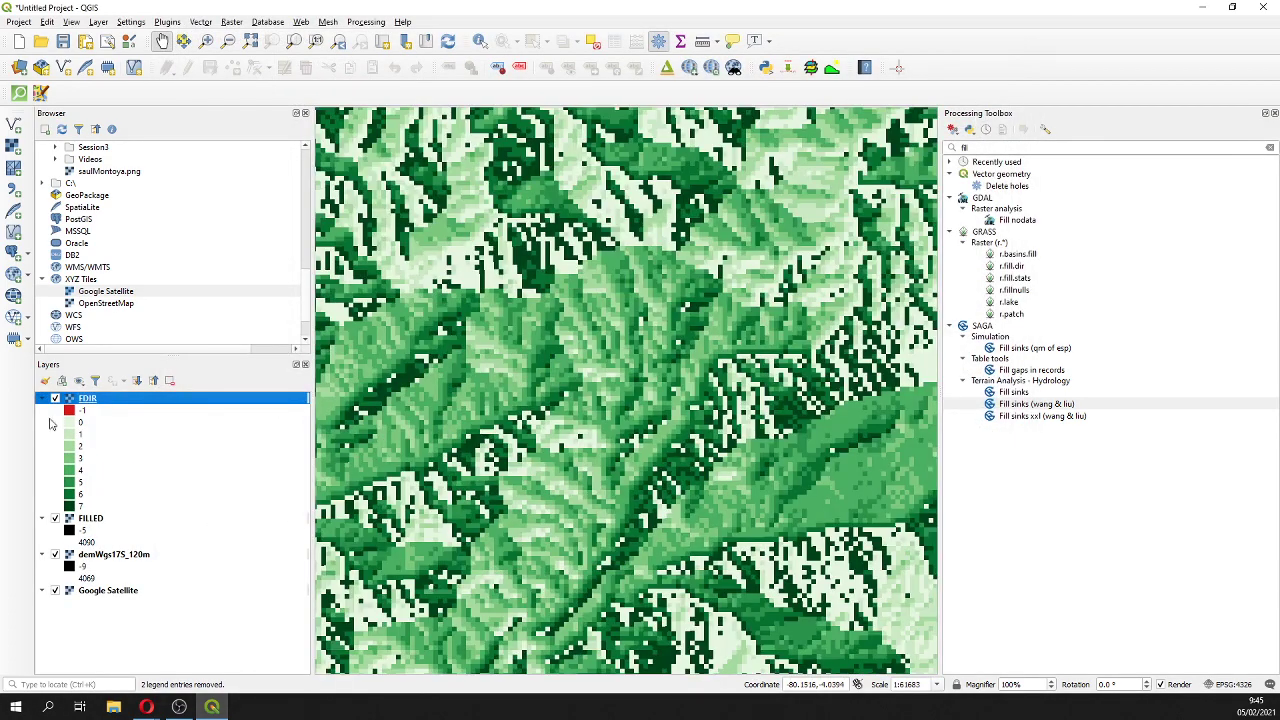
pyautogui.scroll(-1, 543, 341)
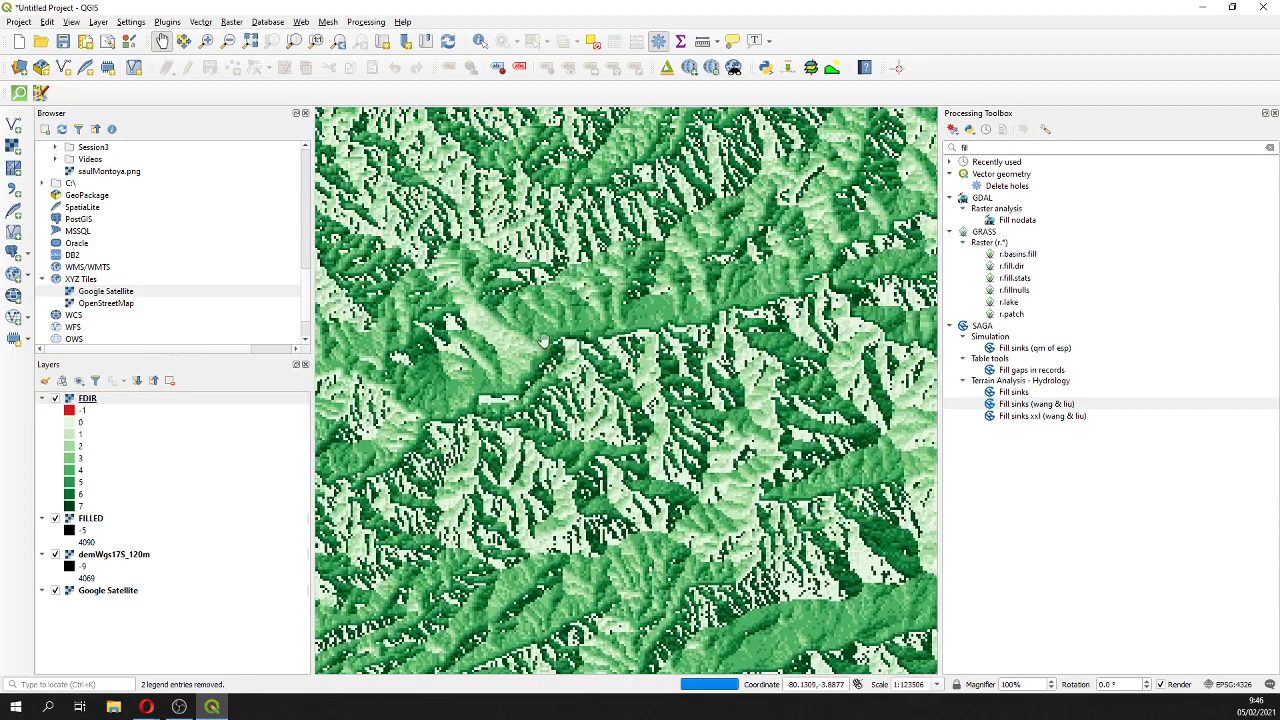
pyautogui.moveTo(662, 344); pyautogui.dragTo(434, 558)
pyautogui.moveTo(735, 293); pyautogui.dragTo(758, 443)
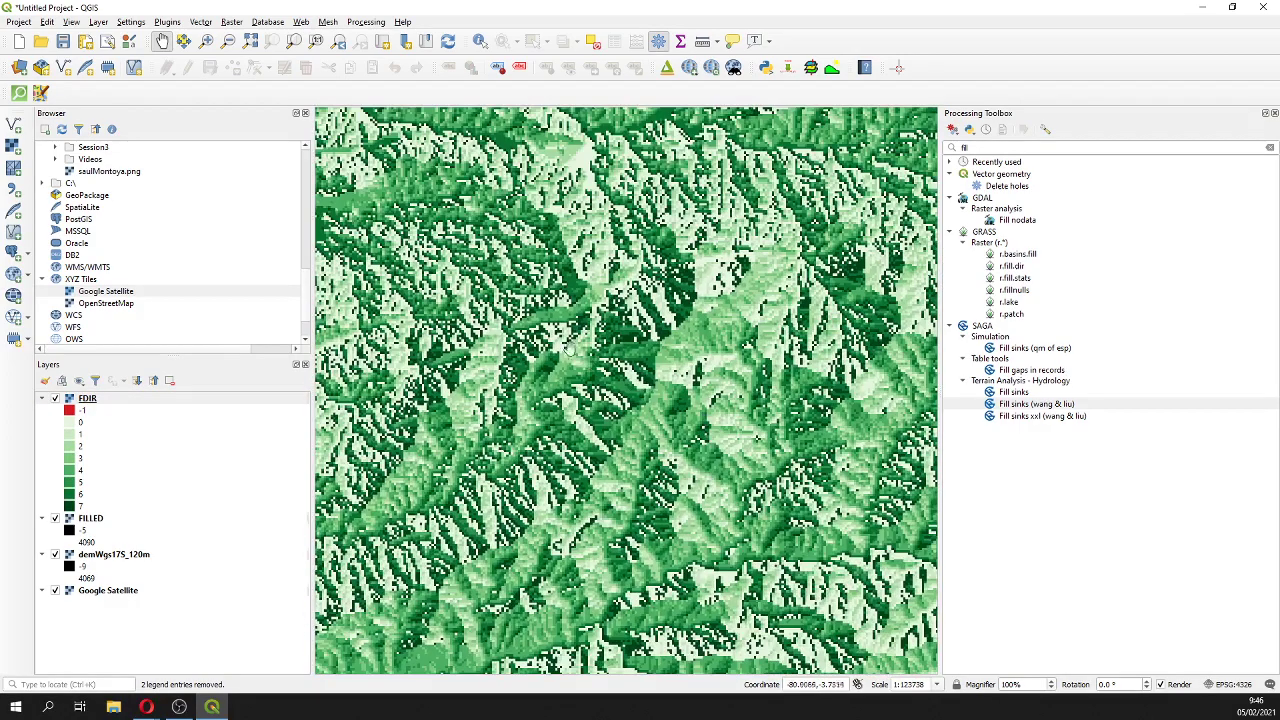
pyautogui.moveTo(568, 347); pyautogui.dragTo(672, 450)
pyautogui.moveTo(465, 293); pyautogui.dragTo(777, 401)
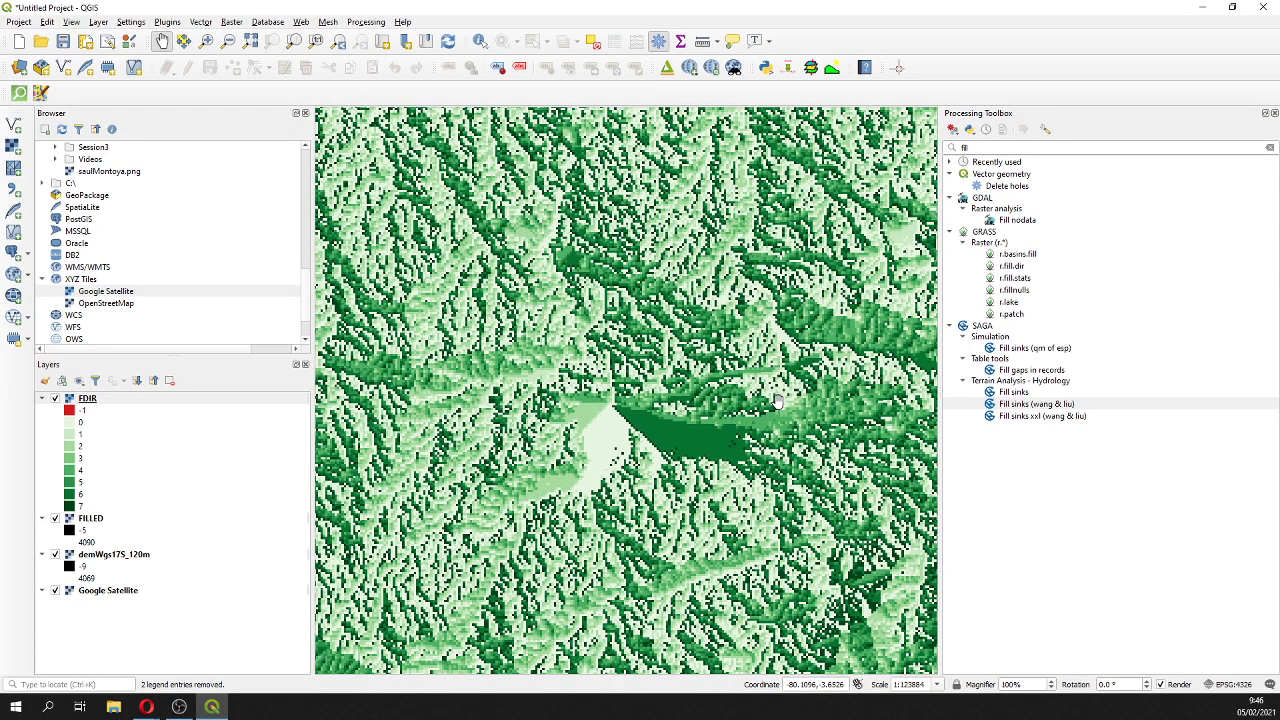
pyautogui.moveTo(569, 304); pyautogui.dragTo(825, 475)
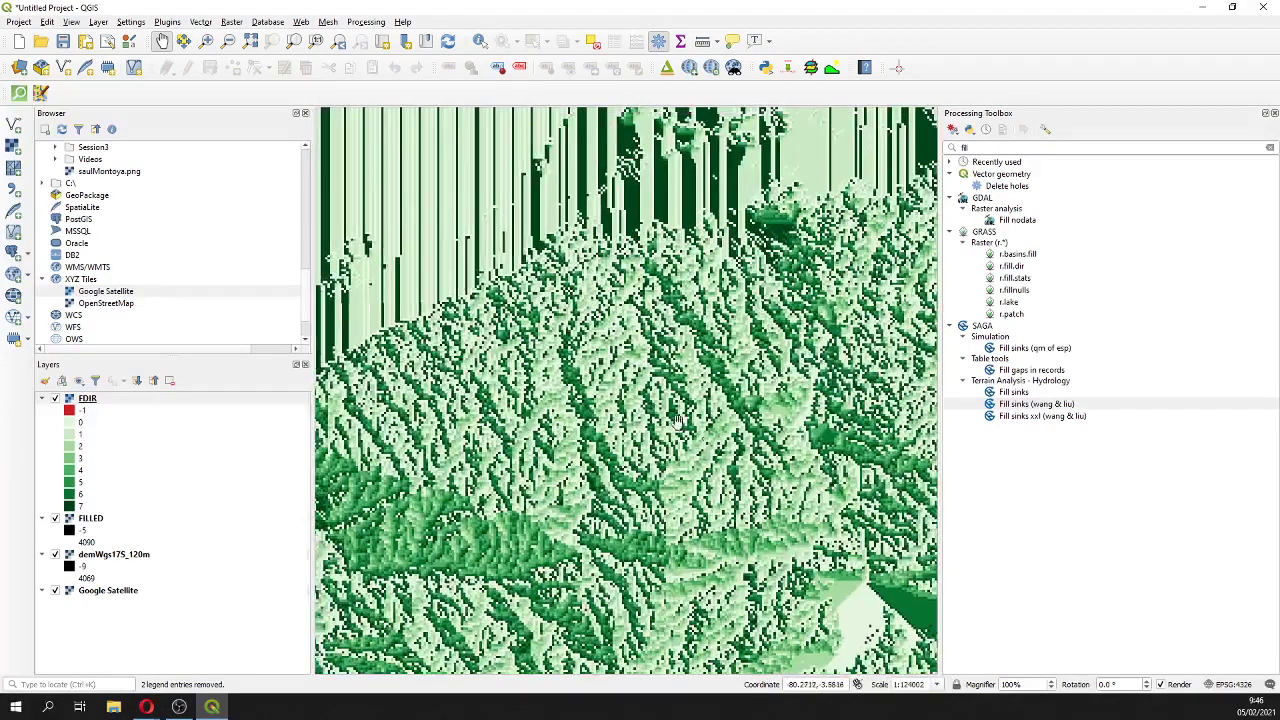
pyautogui.moveTo(724, 400); pyautogui.dragTo(320, 397)
pyautogui.scroll(-3, 645, 405)
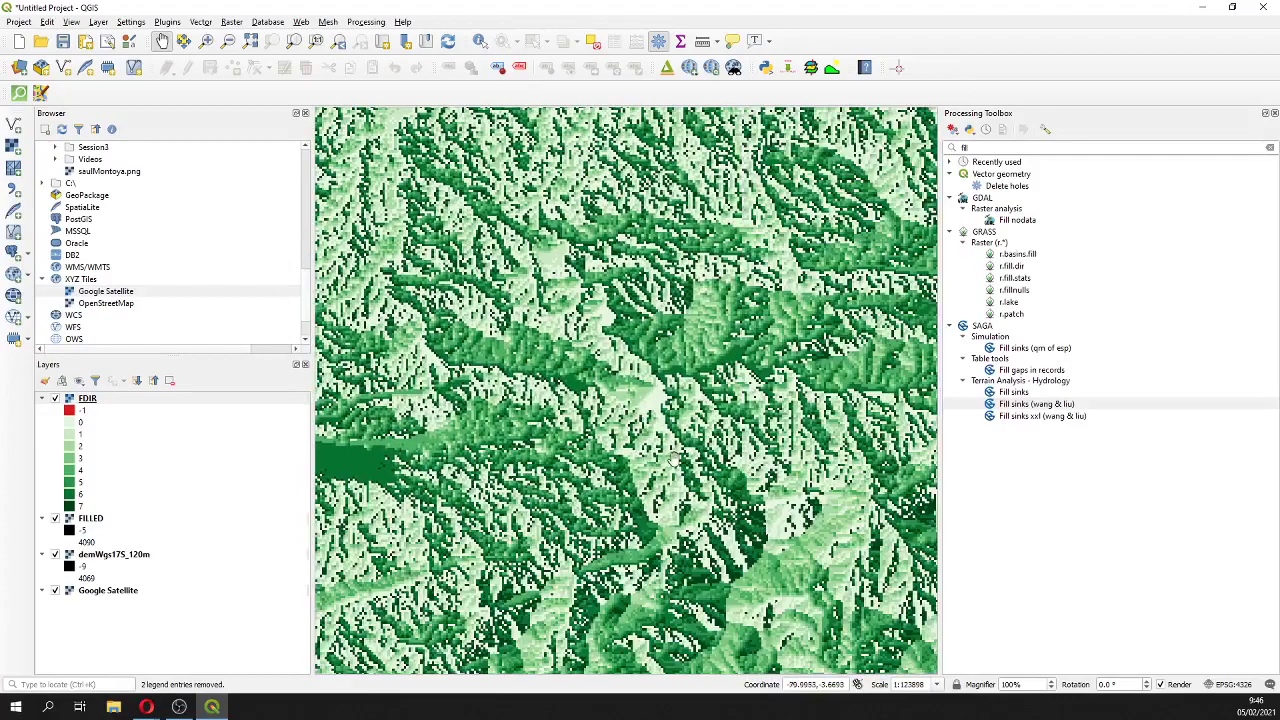
pyautogui.scroll(3, 698, 517)
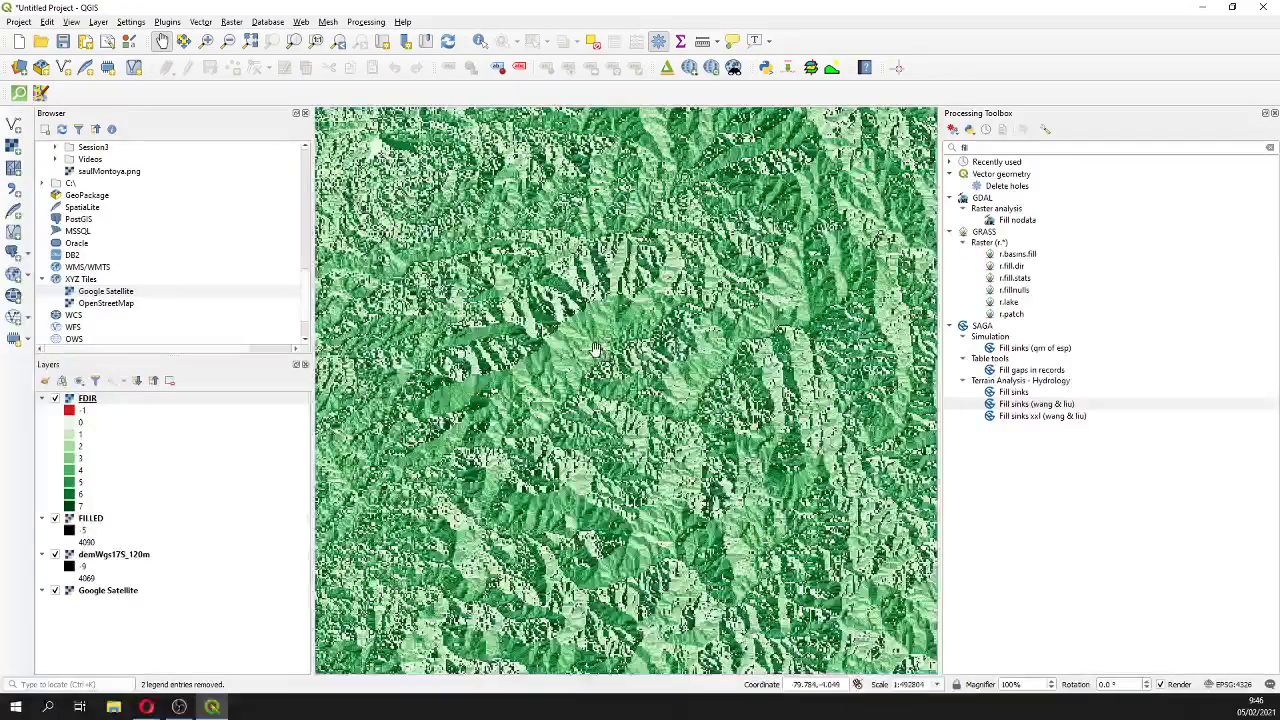
pyautogui.scroll(1, 594, 349)
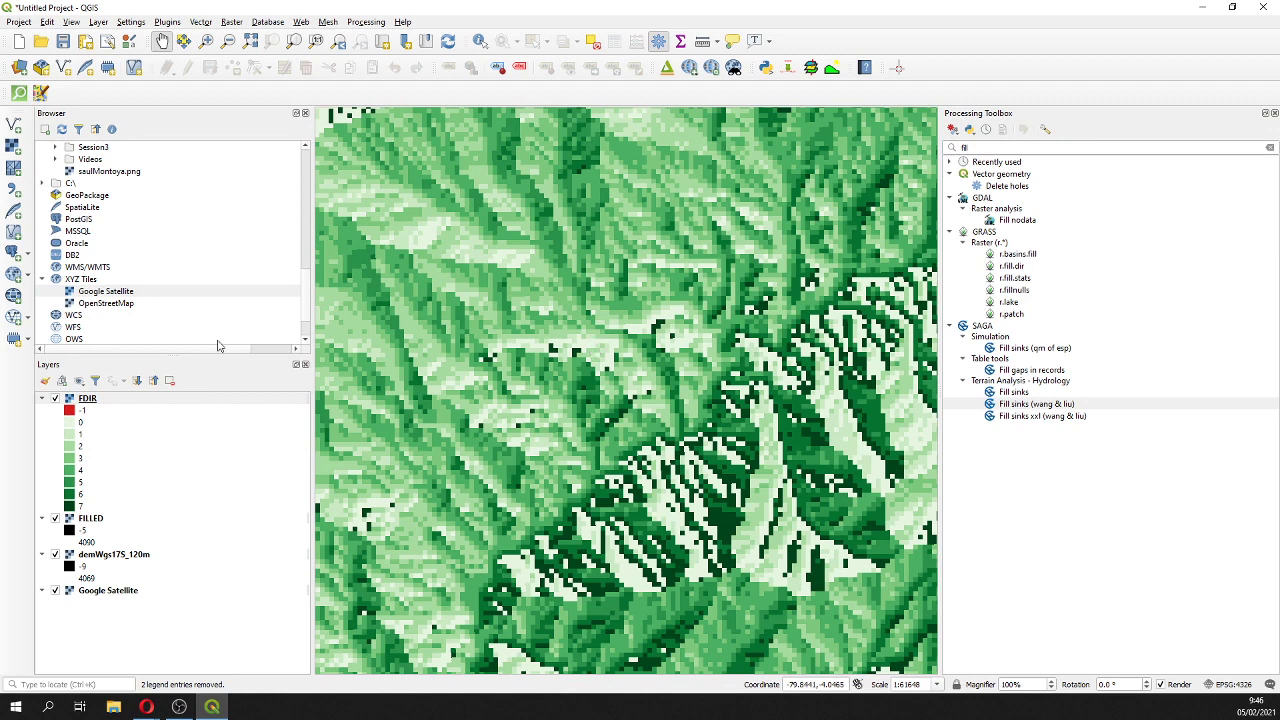
# - Hide the FDIR layer and export the FILLED raster as a GeoTIFF named demWgs17S_120m_filled in the Dem folder
pyautogui.click(55, 399)
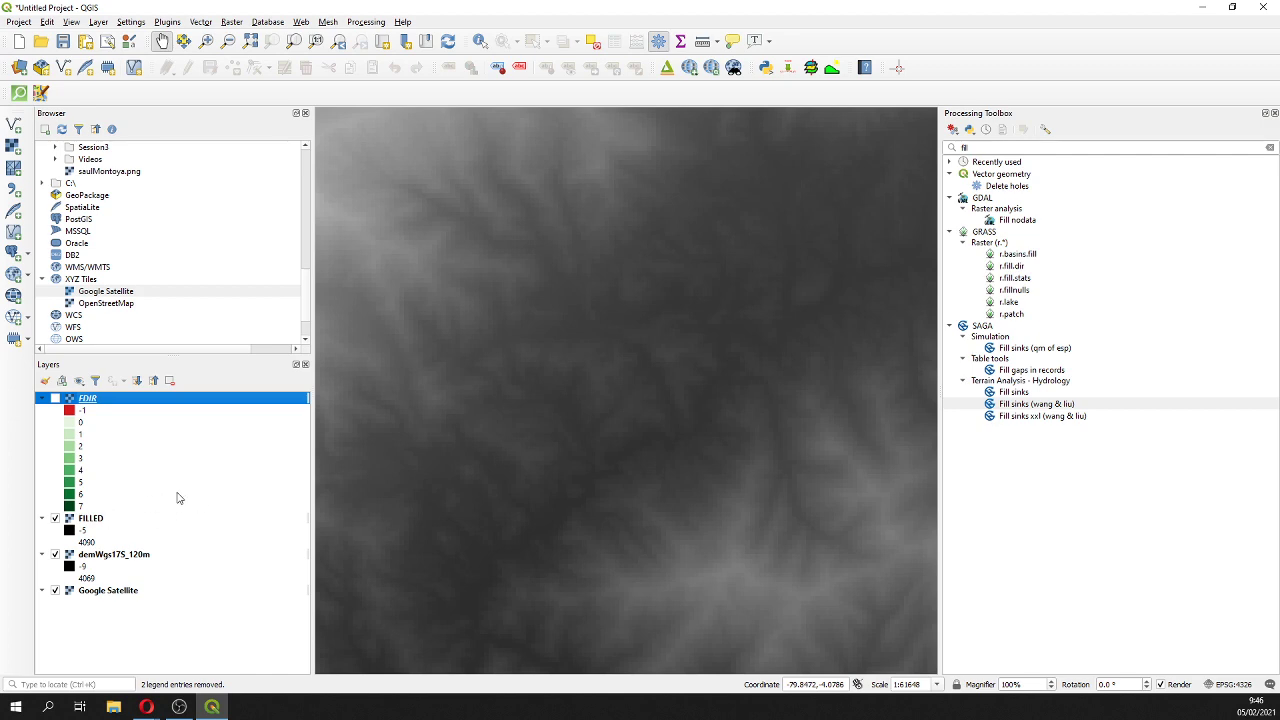
pyautogui.click(90, 519)
pyautogui.rightClick(90, 519)
pyautogui.moveTo(154, 483)
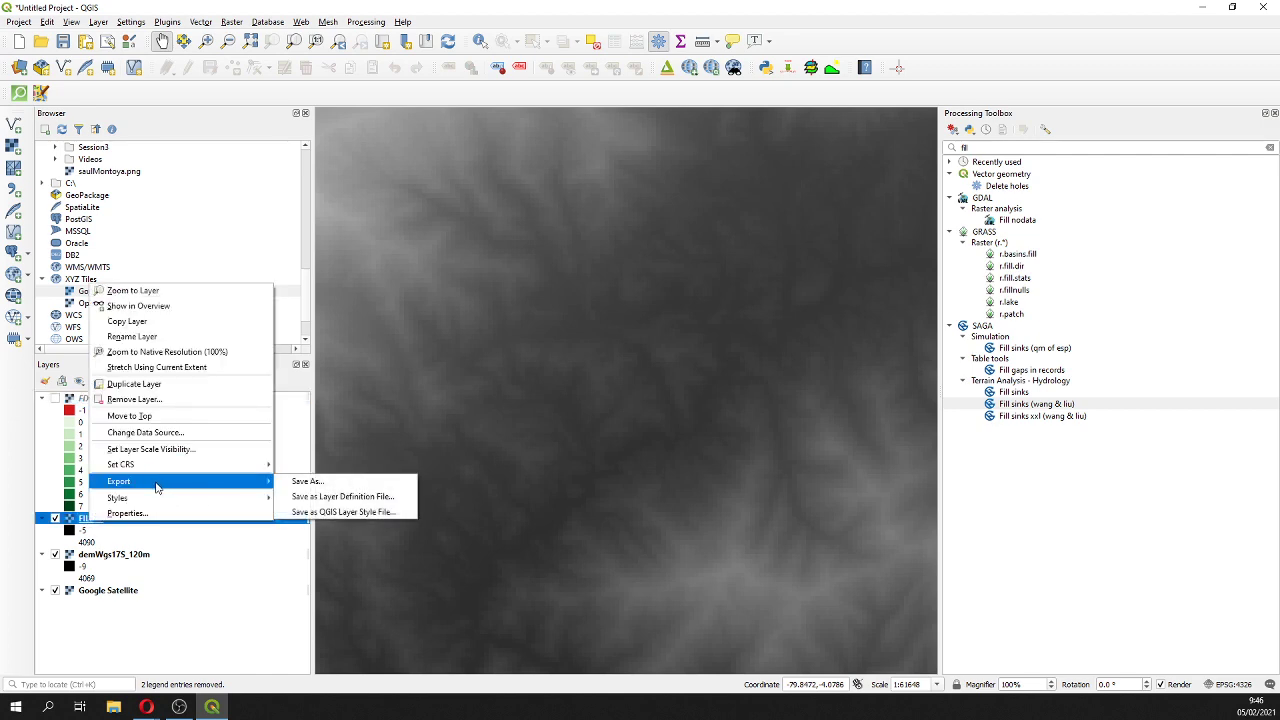
pyautogui.click(291, 481)
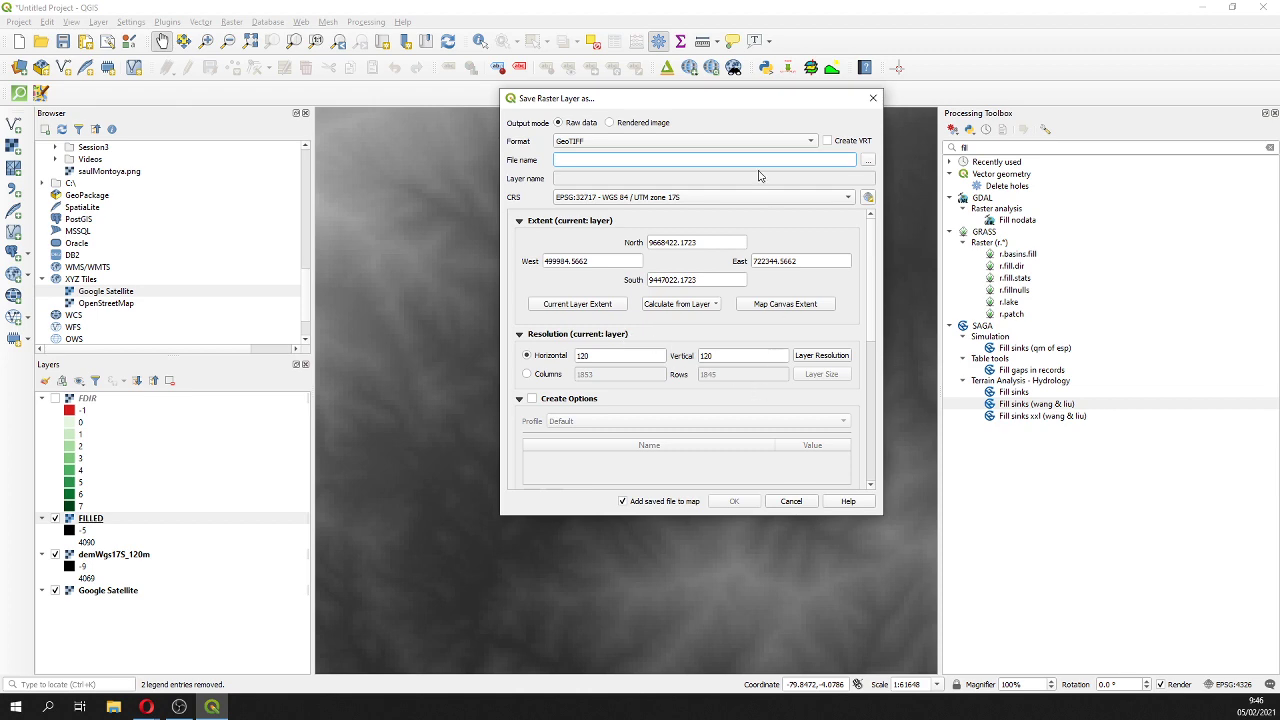
pyautogui.click(867, 160)
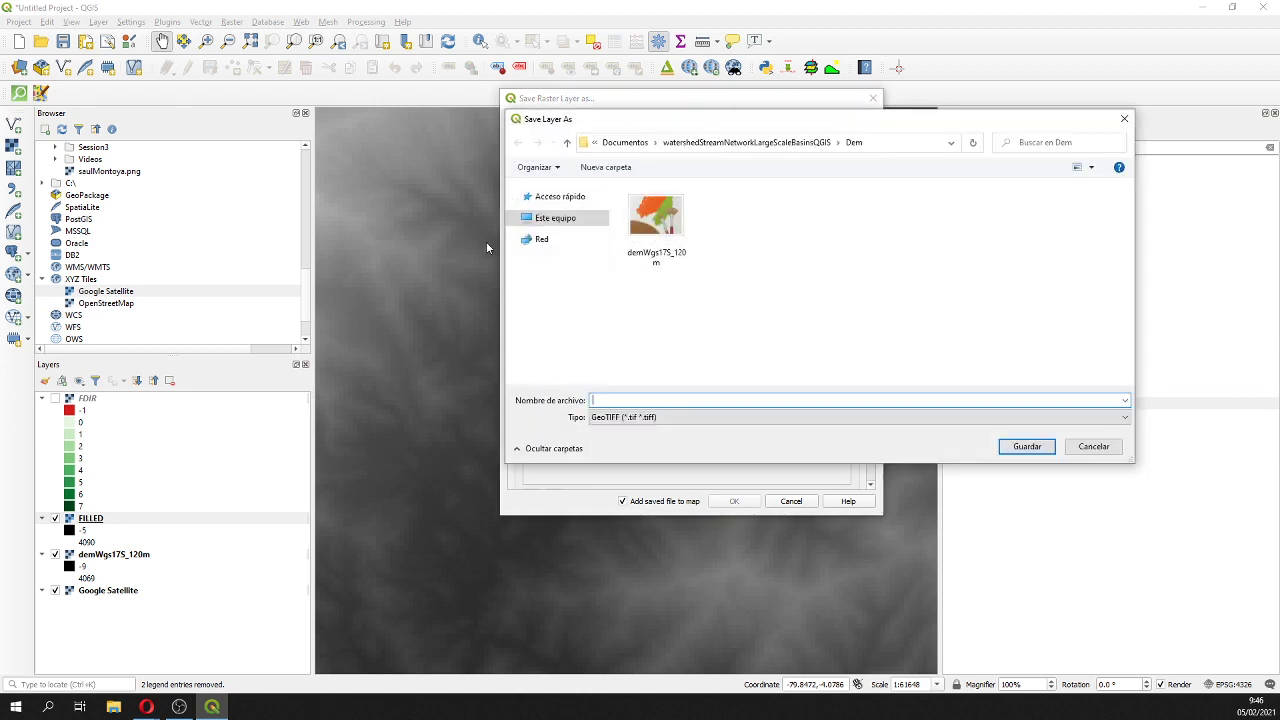
pyautogui.click(656, 218)
pyautogui.doubleClick(679, 400)
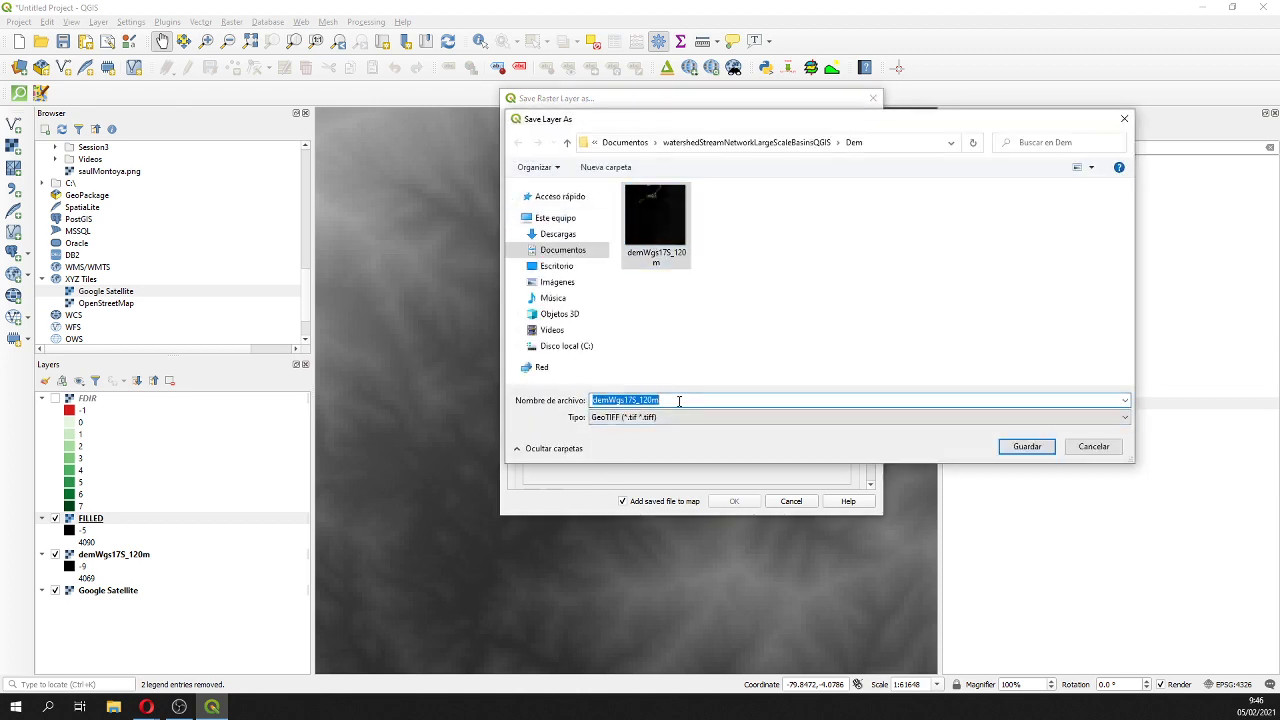
pyautogui.click(680, 400)
pyautogui.write('_fil')
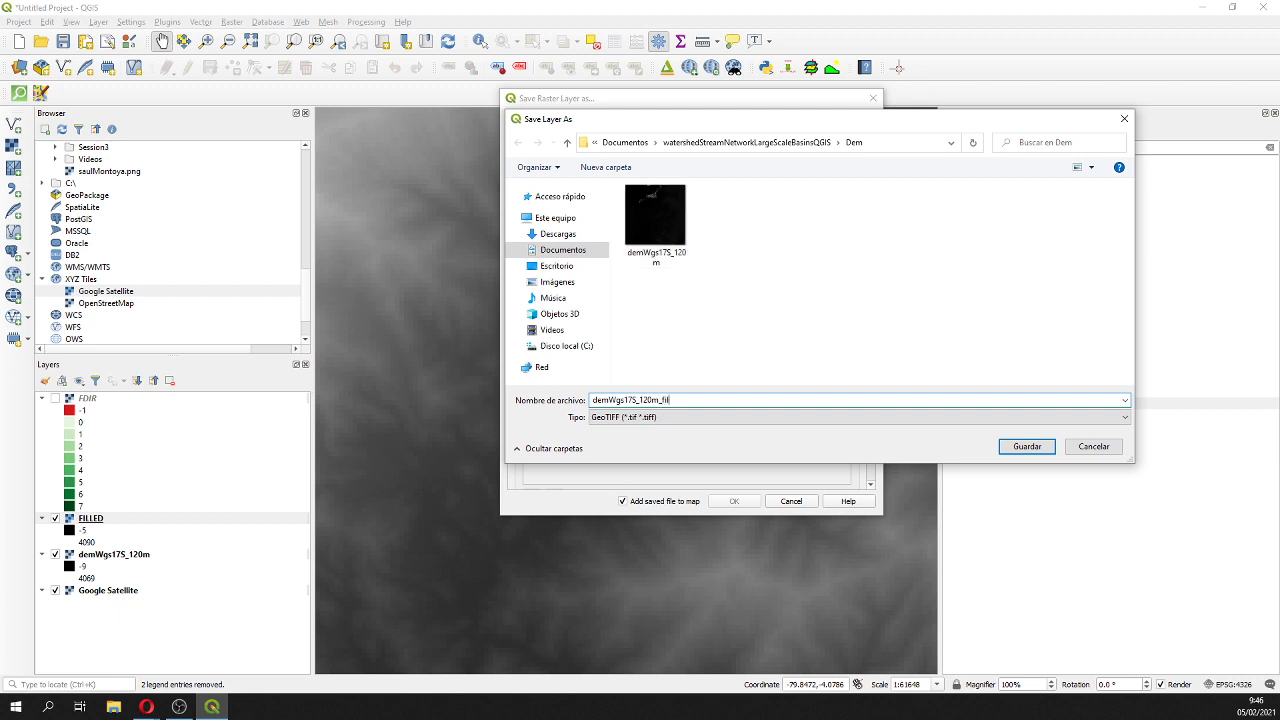
pyautogui.write('led')
pyautogui.press('Return')
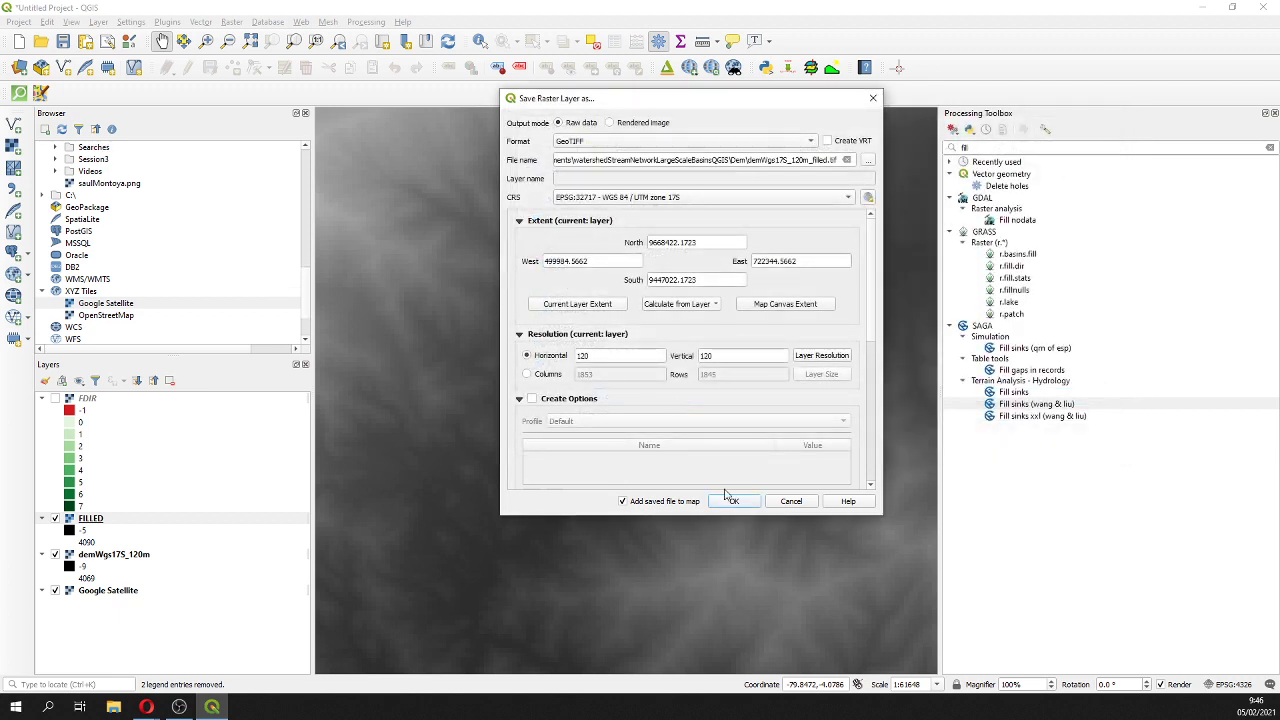
pyautogui.click(732, 501)
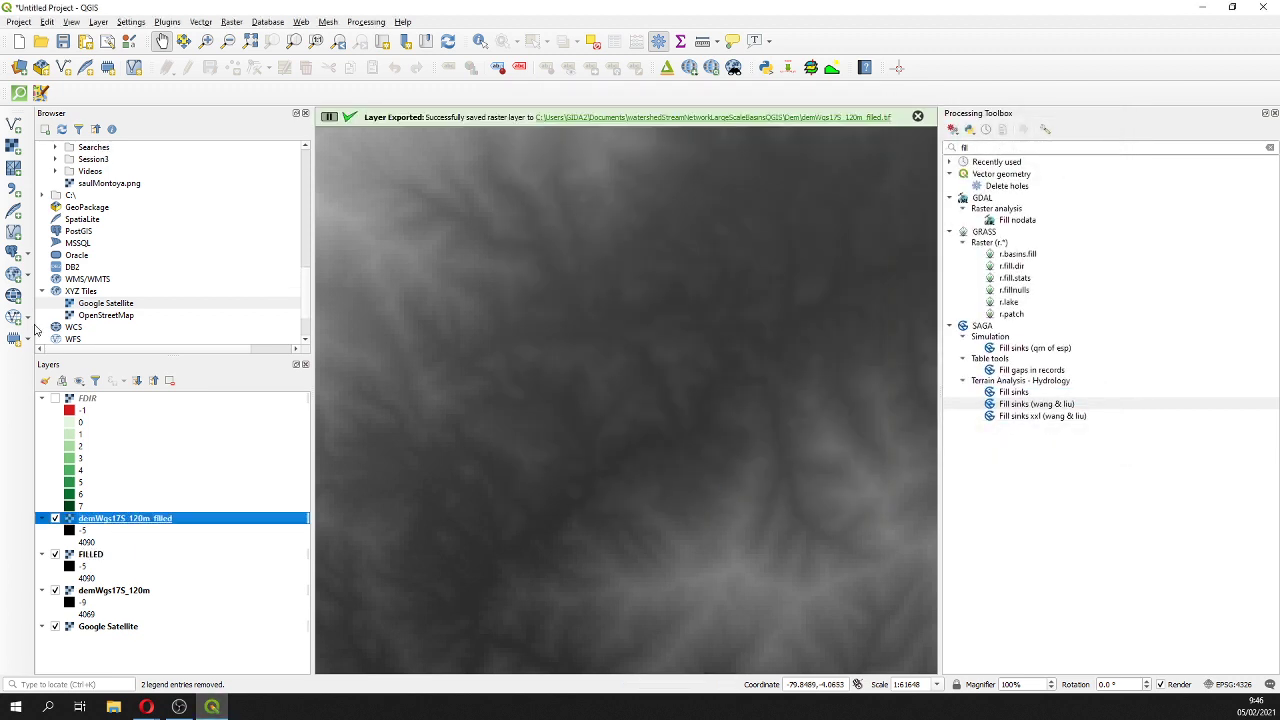
# - Remove the FDIR, FILLED and demWgs17S_120m layers from the project
pyautogui.click(82, 400)
pyautogui.keyDown('ctrl'); pyautogui.click(86, 556); pyautogui.keyUp('ctrl')
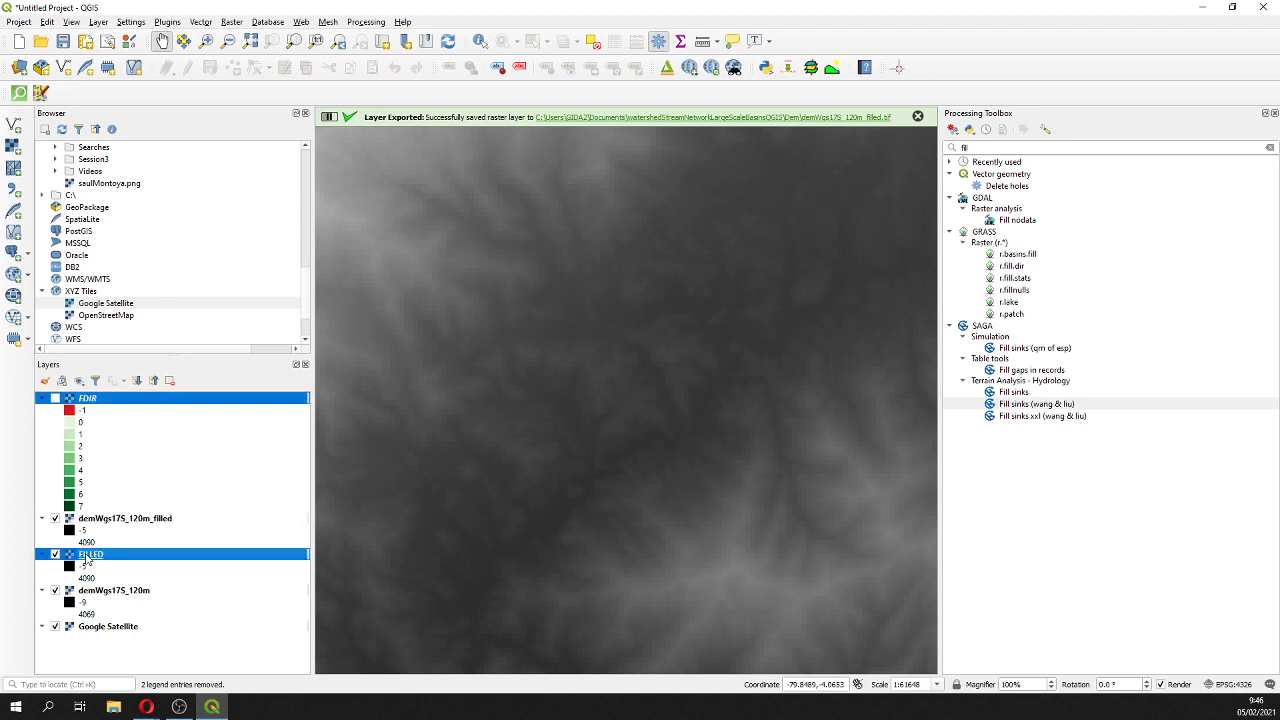
pyautogui.keyDown('ctrl'); pyautogui.click(104, 594); pyautogui.keyUp('ctrl')
pyautogui.rightClick(104, 594)
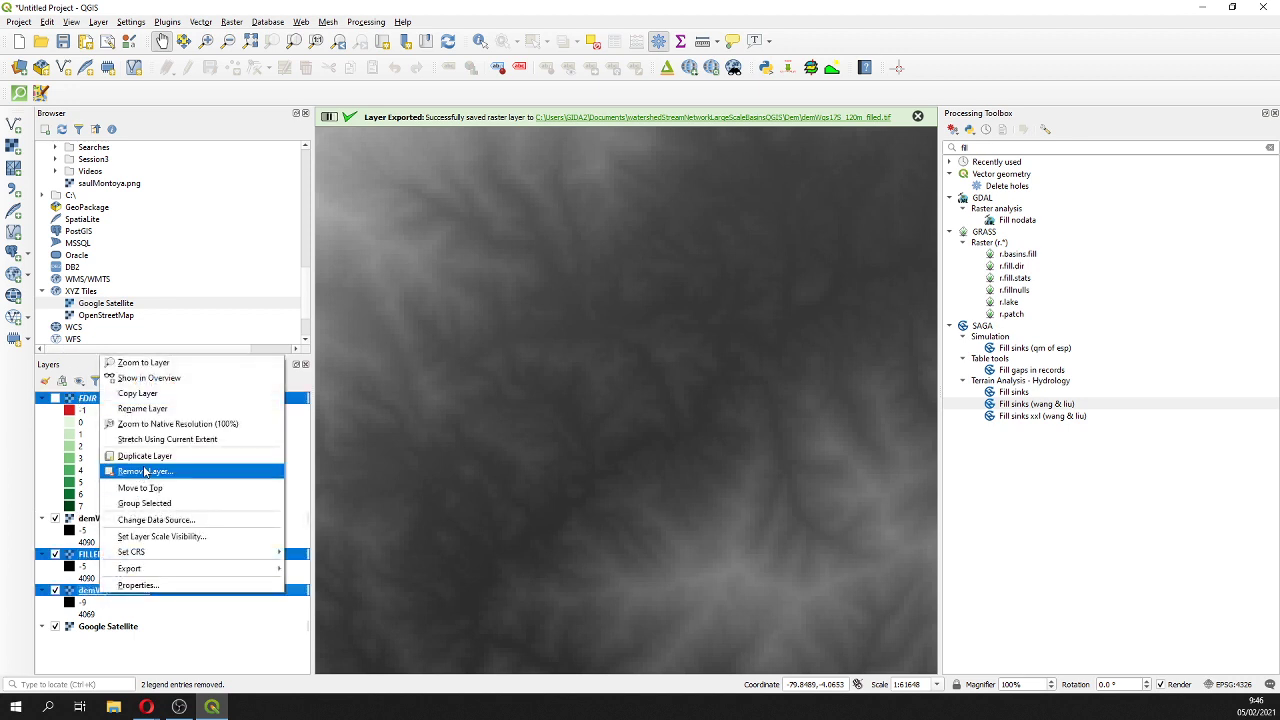
pyautogui.click(142, 471)
pyautogui.click(612, 370)
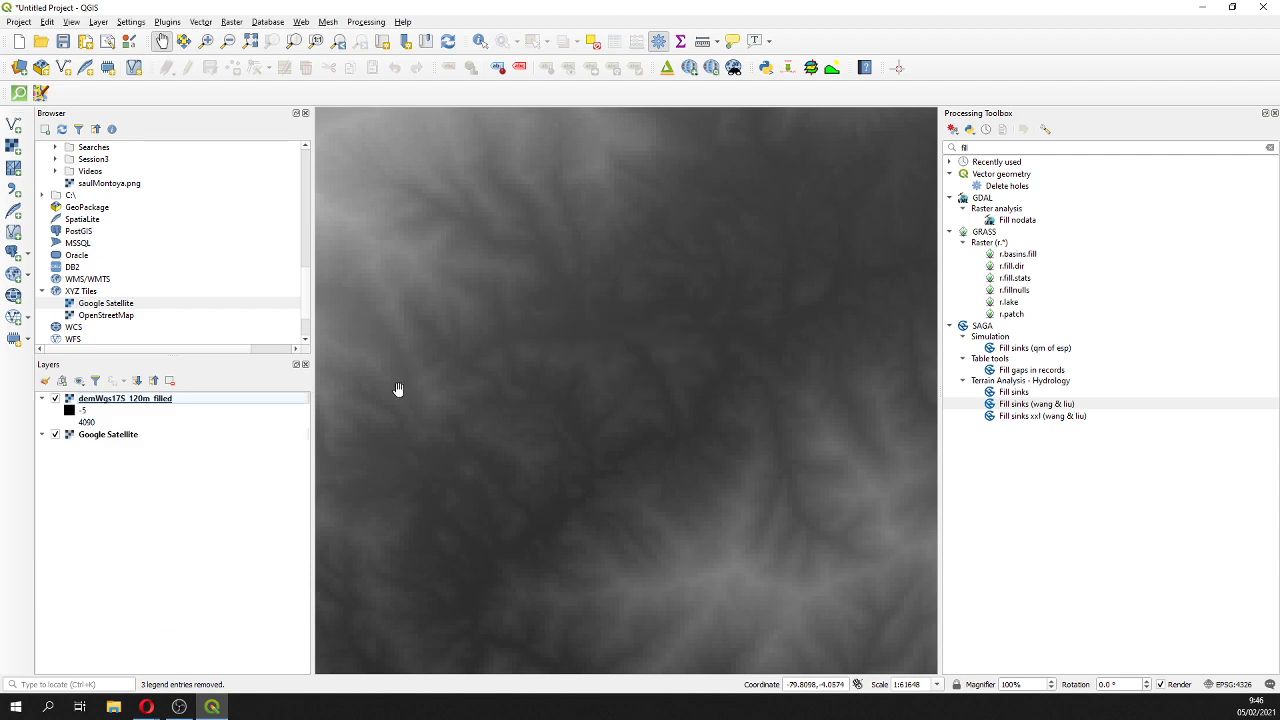
# - Run SAGA's Channel network and drainage basins on demWgs17S_120m_filled, loading only the channels and both drainage basins outputs
pyautogui.click(88, 400)
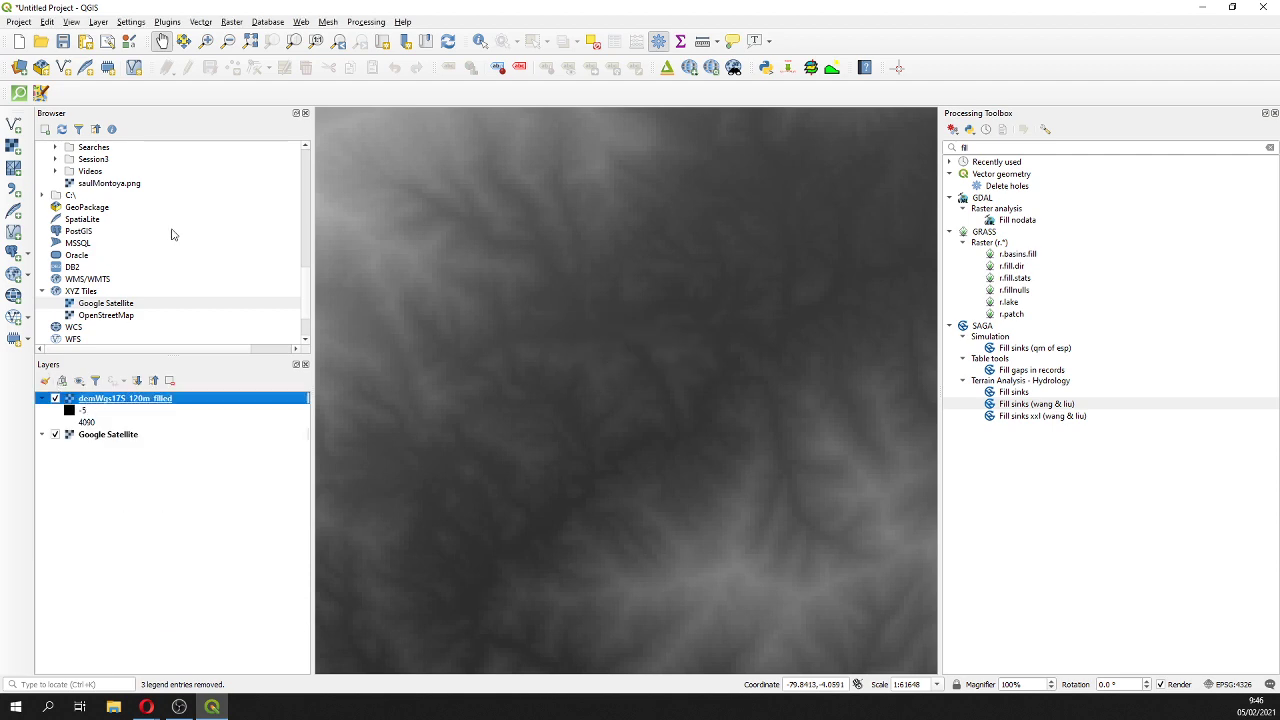
pyautogui.scroll(-3, 786, 466)
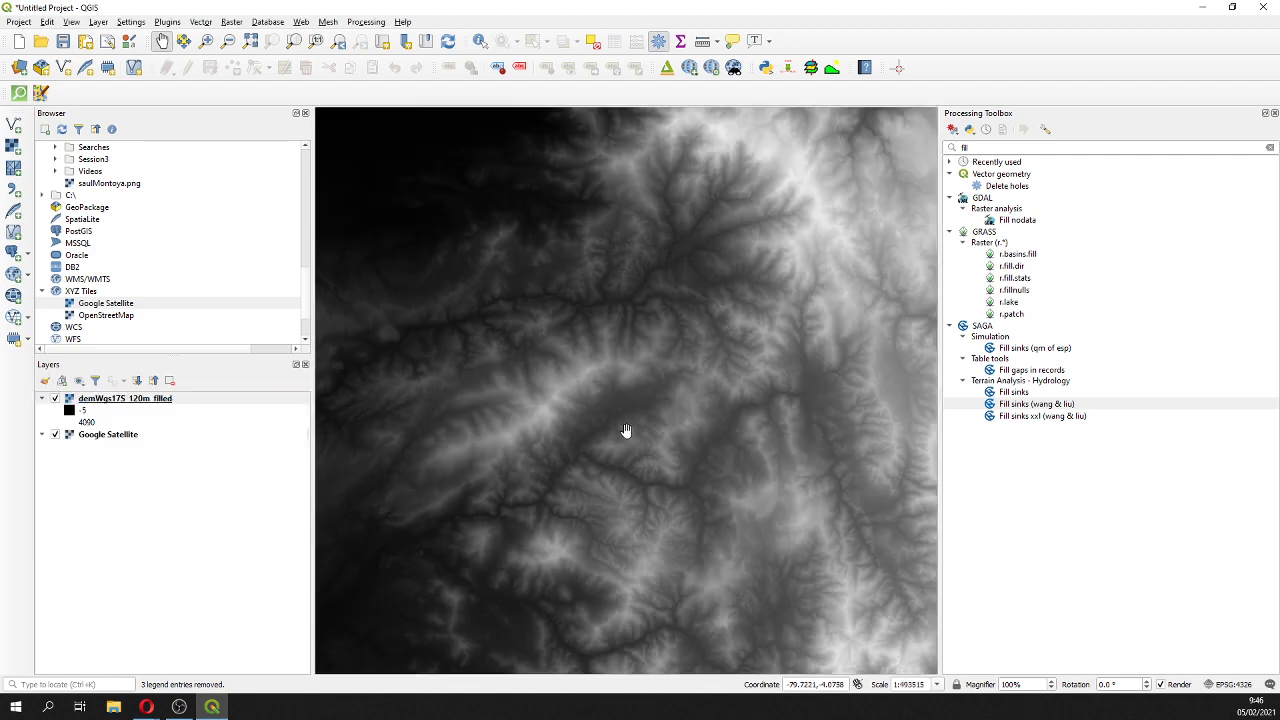
pyautogui.scroll(-2, 625, 430)
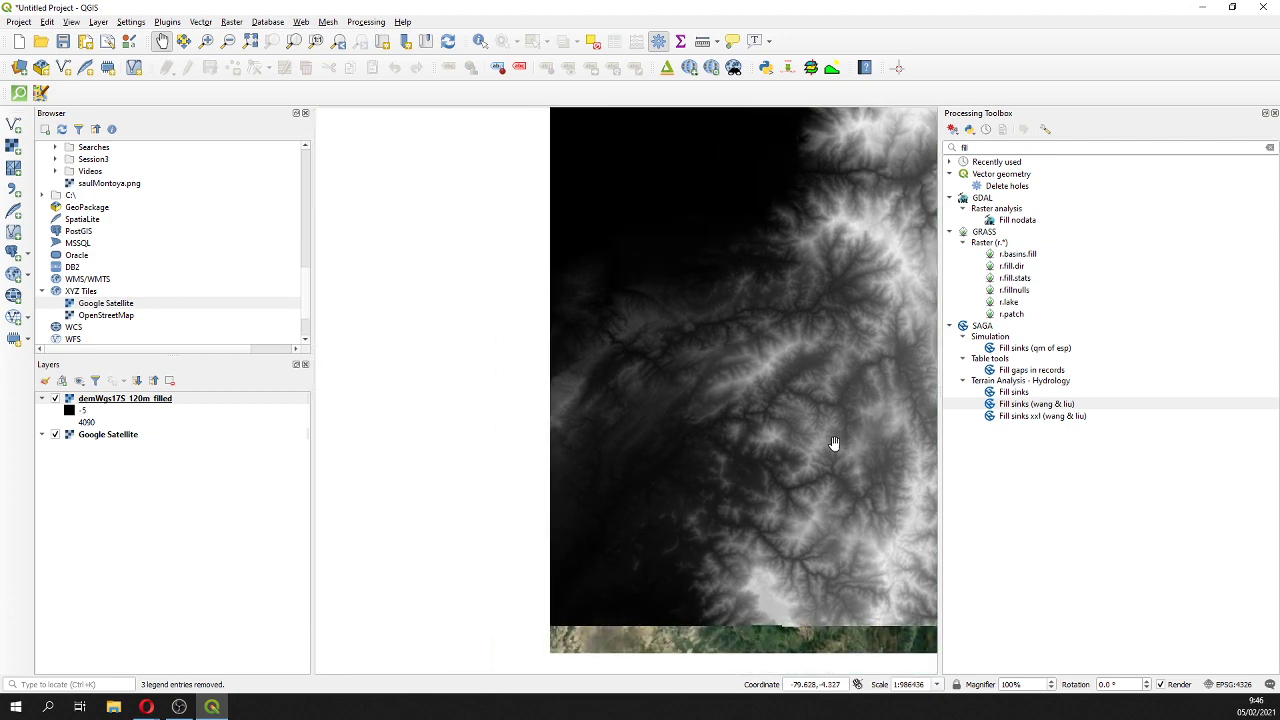
pyautogui.moveTo(834, 443); pyautogui.dragTo(726, 450)
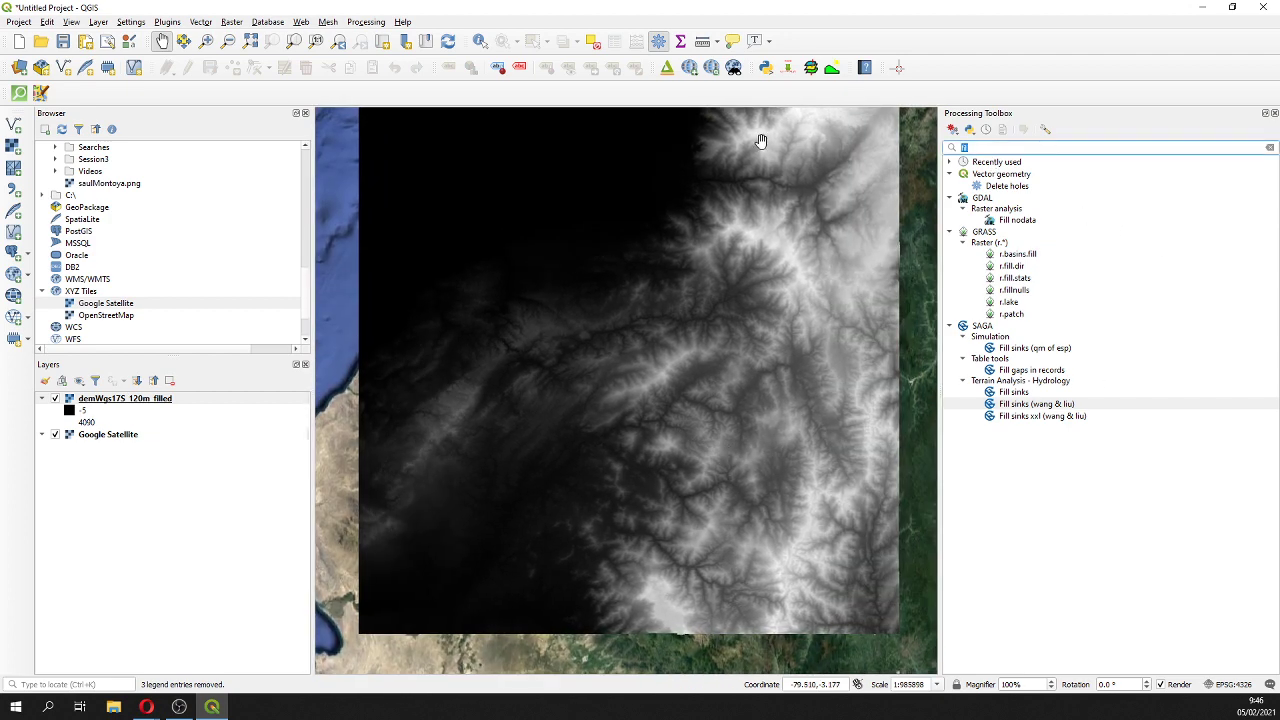
pyautogui.write('channel')
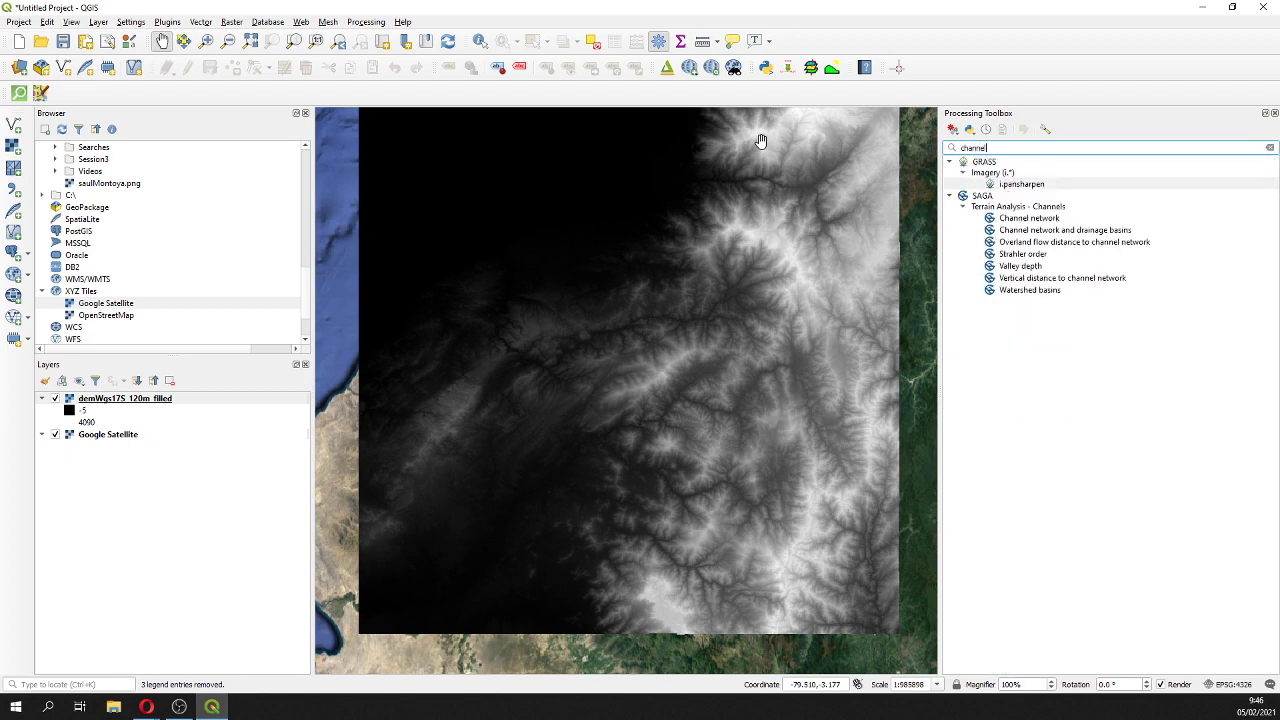
pyautogui.doubleClick(1040, 234)
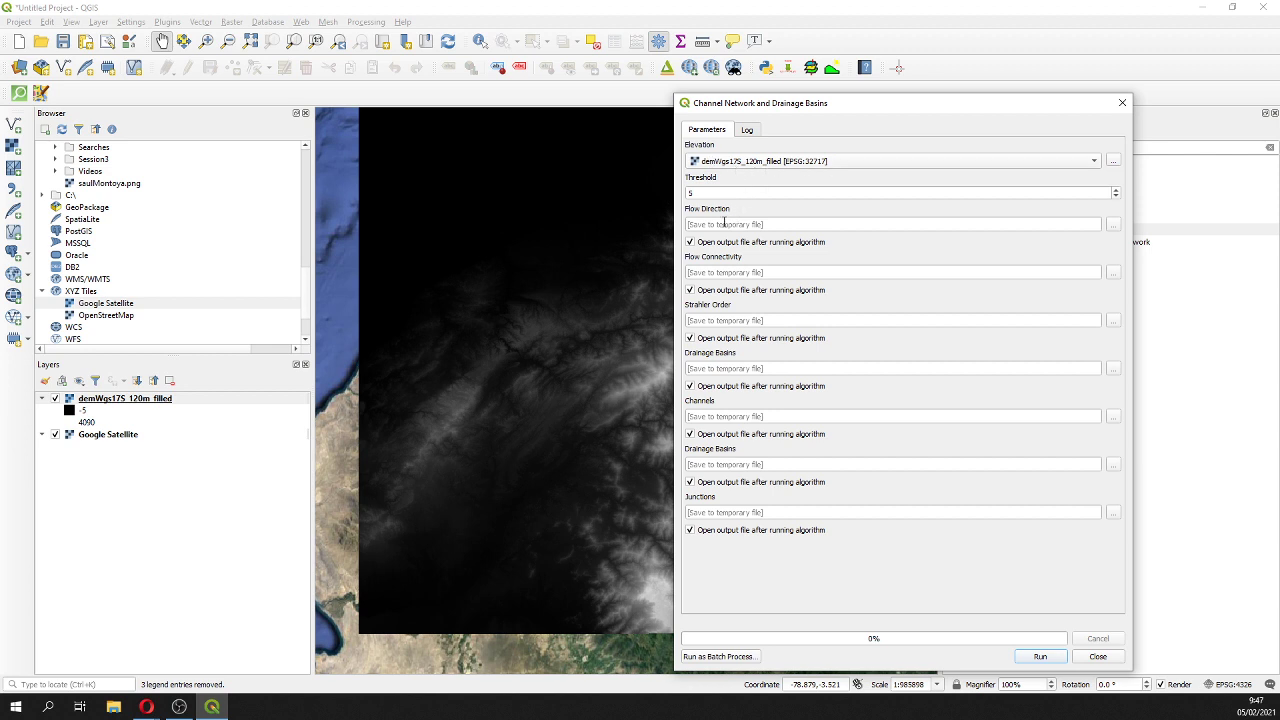
pyautogui.click(689, 290)
pyautogui.click(690, 530)
pyautogui.click(1040, 657)
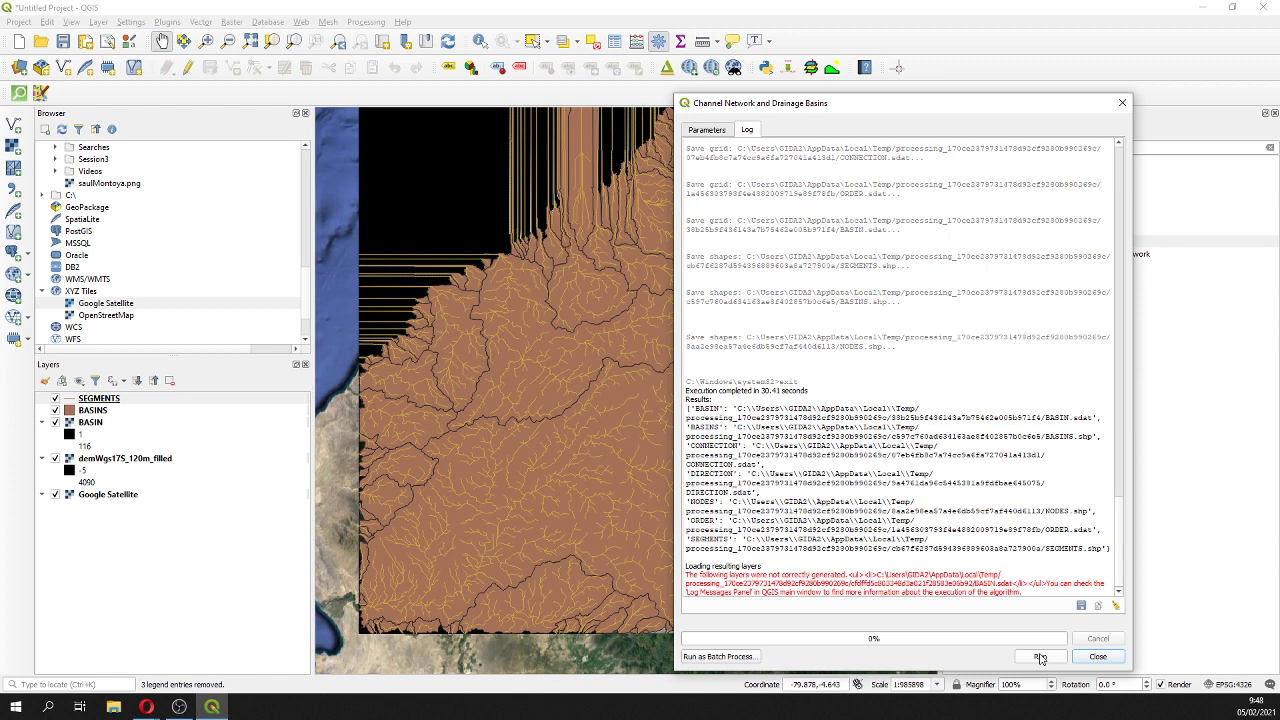
pyautogui.click(1122, 102)
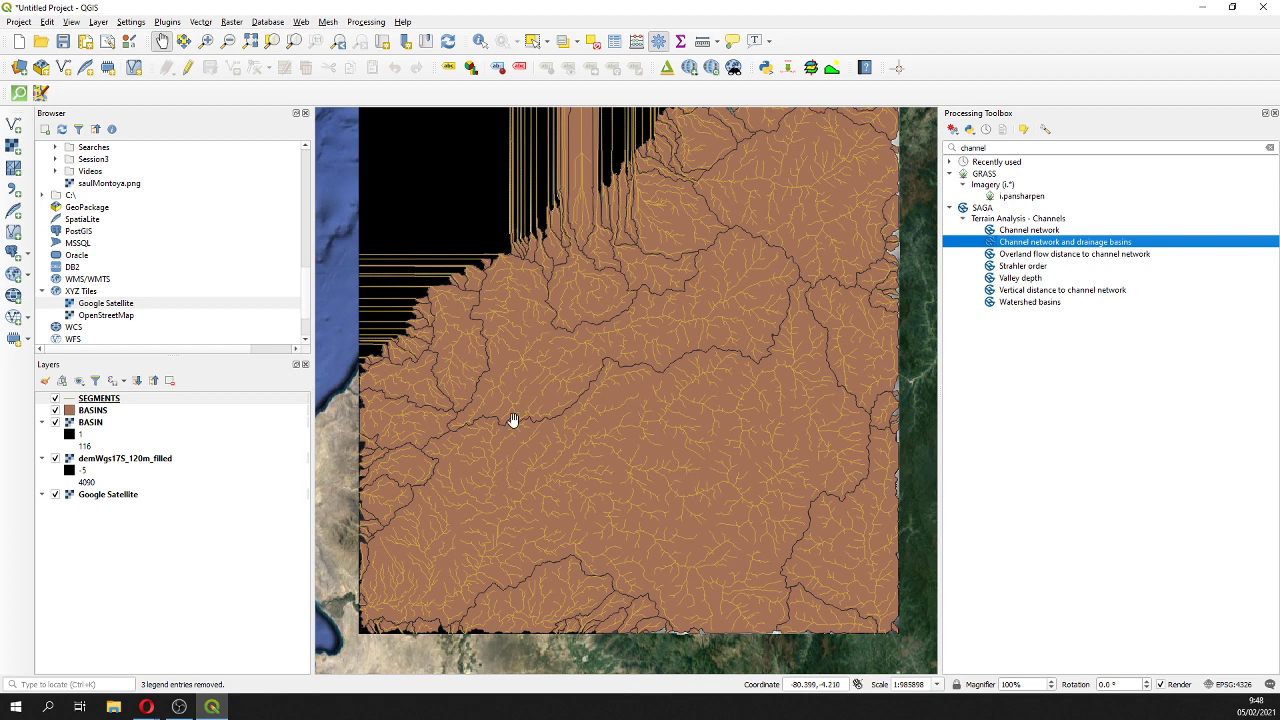
# - Inspect the generated stream segments up close and search the processing tools for "upslo"
pyautogui.scroll(2, 573, 320)
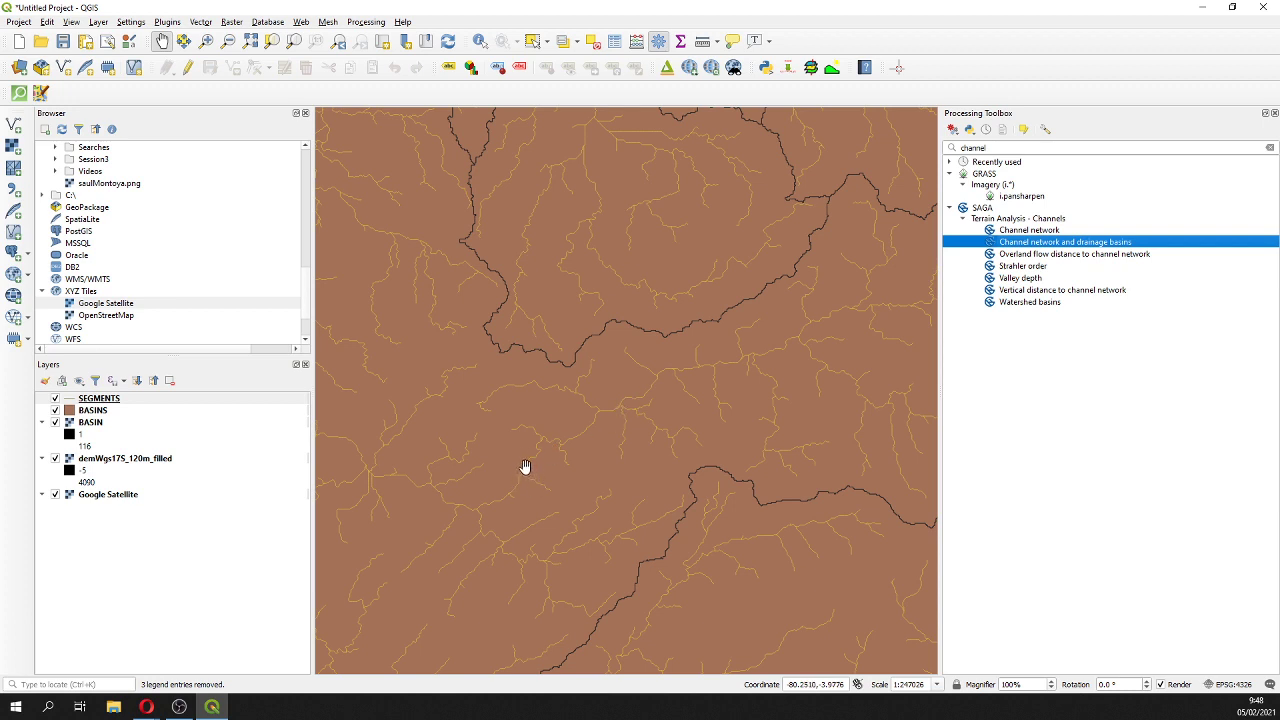
pyautogui.scroll(1, 520, 490)
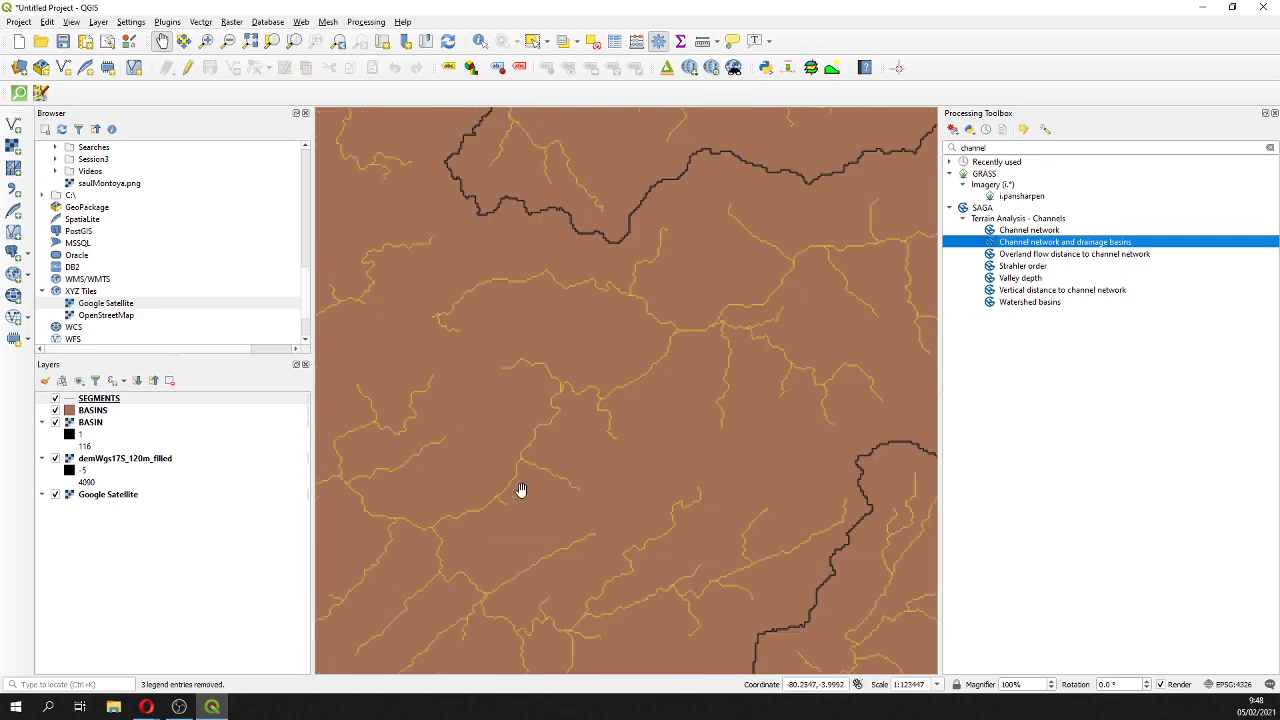
pyautogui.scroll(1, 520, 490)
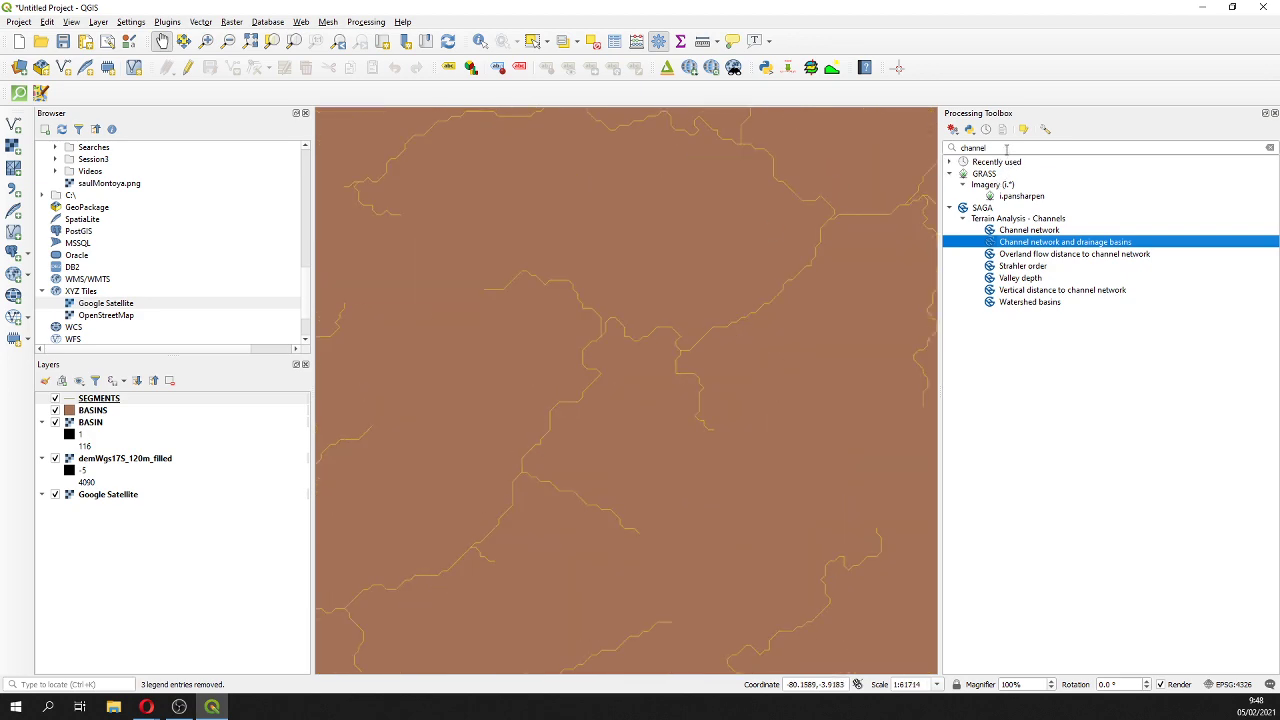
pyautogui.click(1006, 148)
pyautogui.write('upslo')
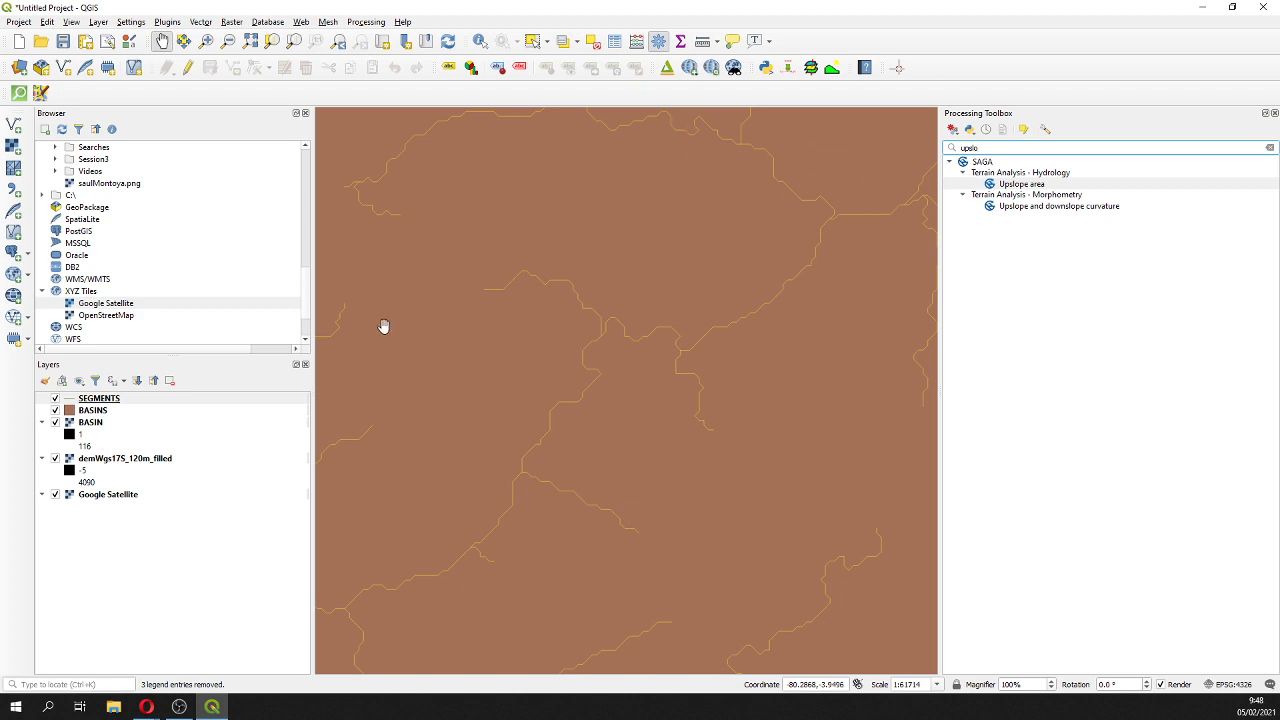
# - Open the Coordinate Capture tool with a single stream segment in close-up view
pyautogui.scroll(1, 549, 437)
pyautogui.scroll(3, 549, 437)
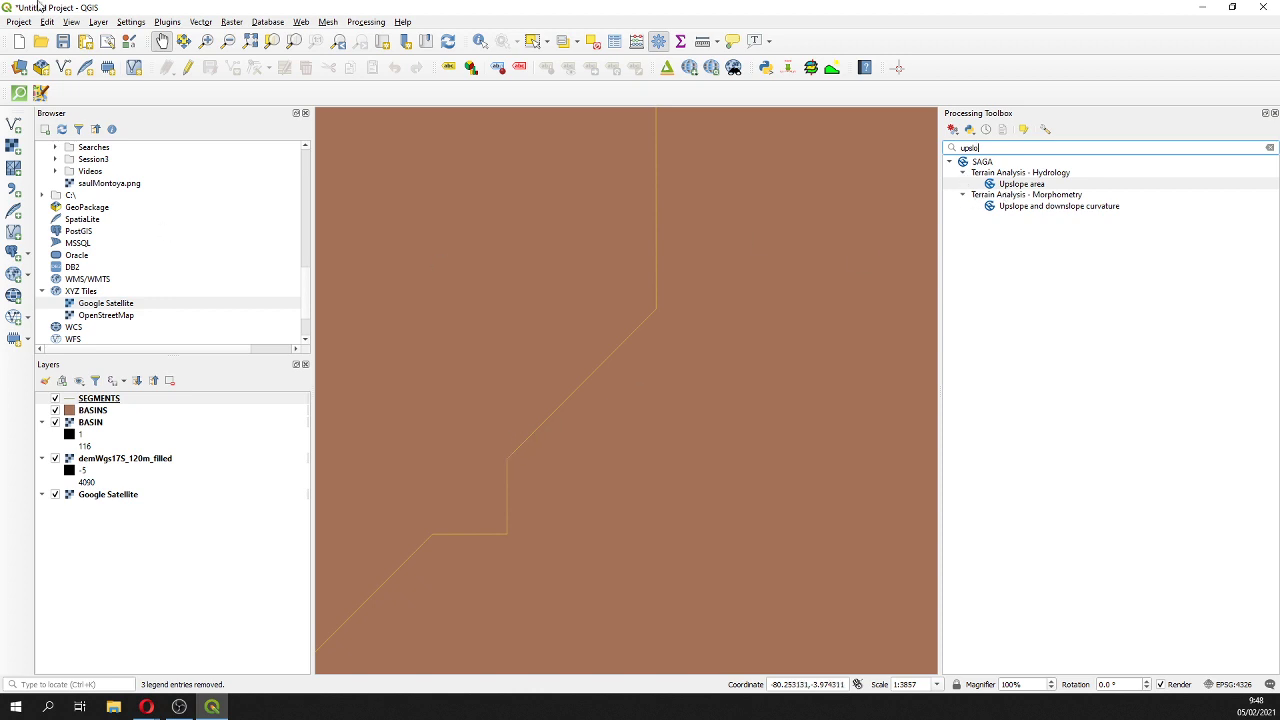
pyautogui.click(200, 23)
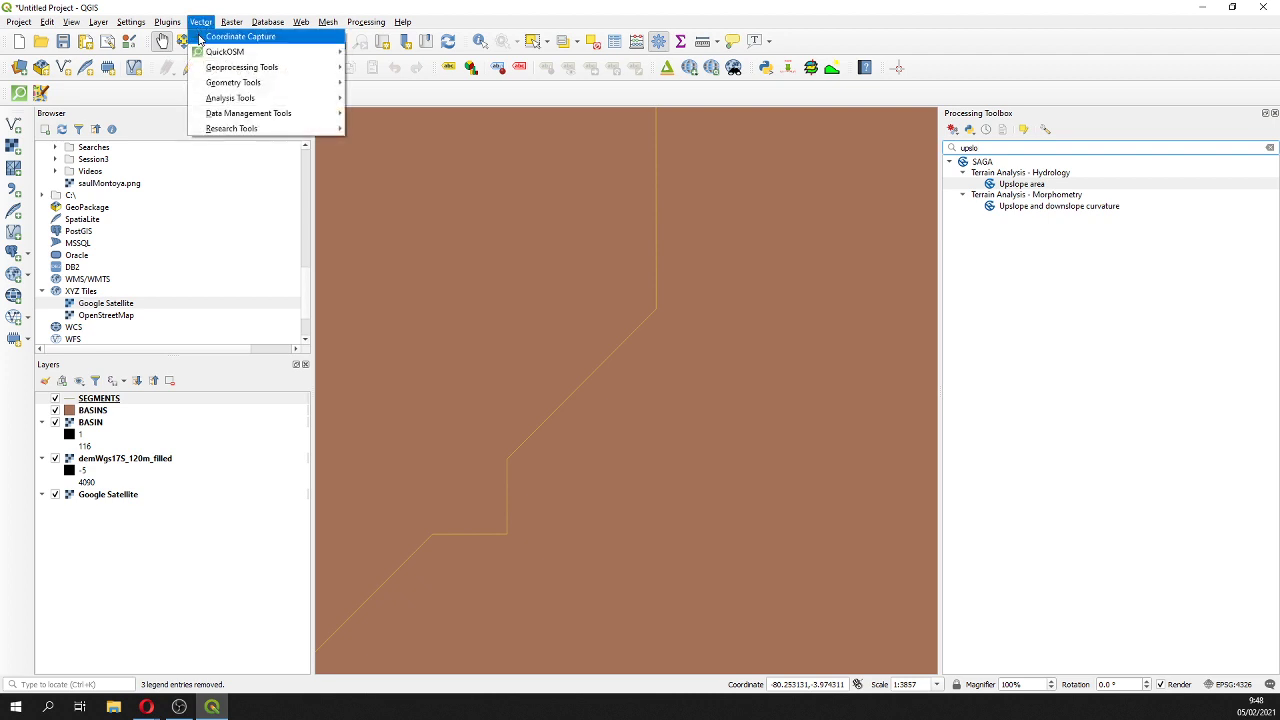
pyautogui.click(203, 37)
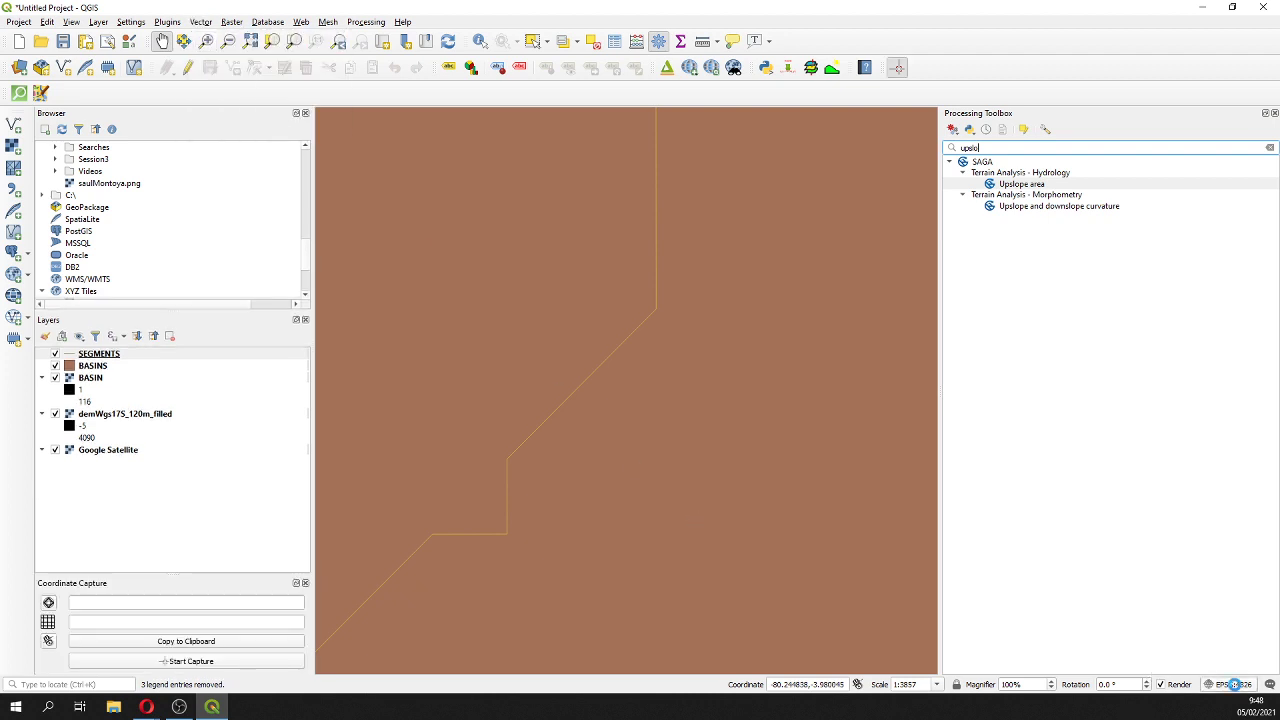
# - Set the project CRS to WGS 84 / UTM zone 17S (EPSG:32717)
pyautogui.click(1234, 685)
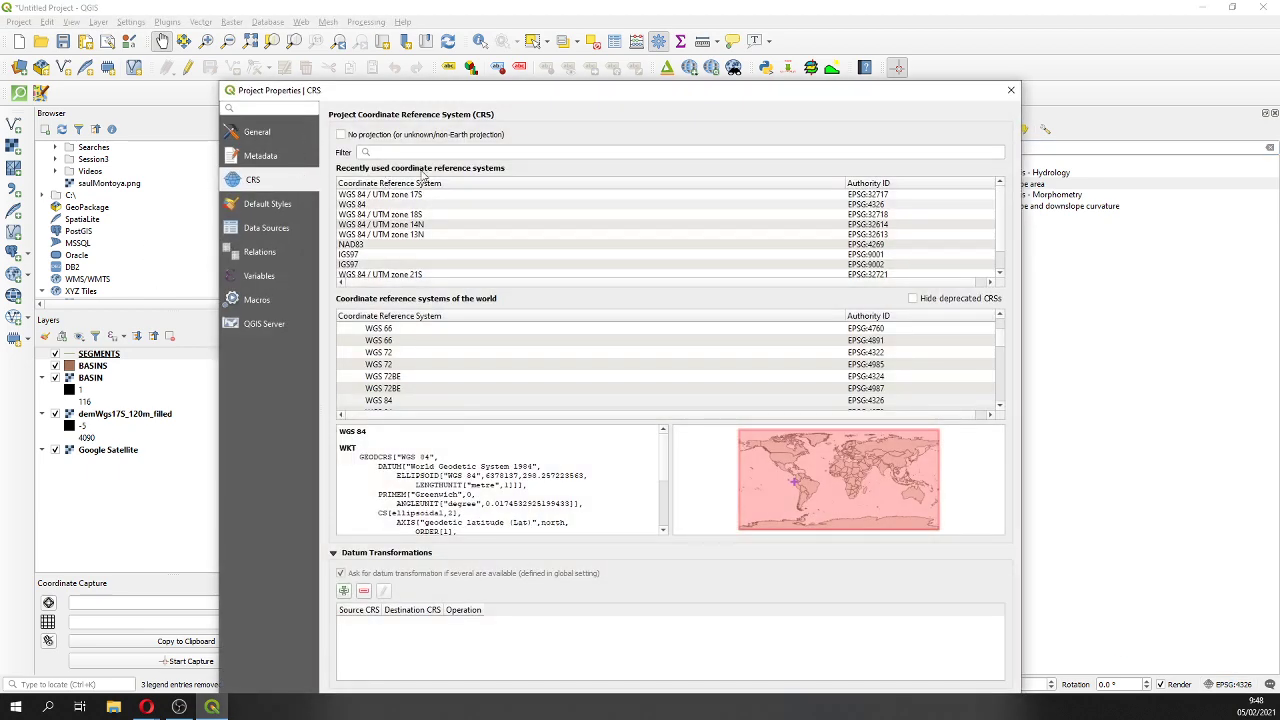
pyautogui.click(417, 195)
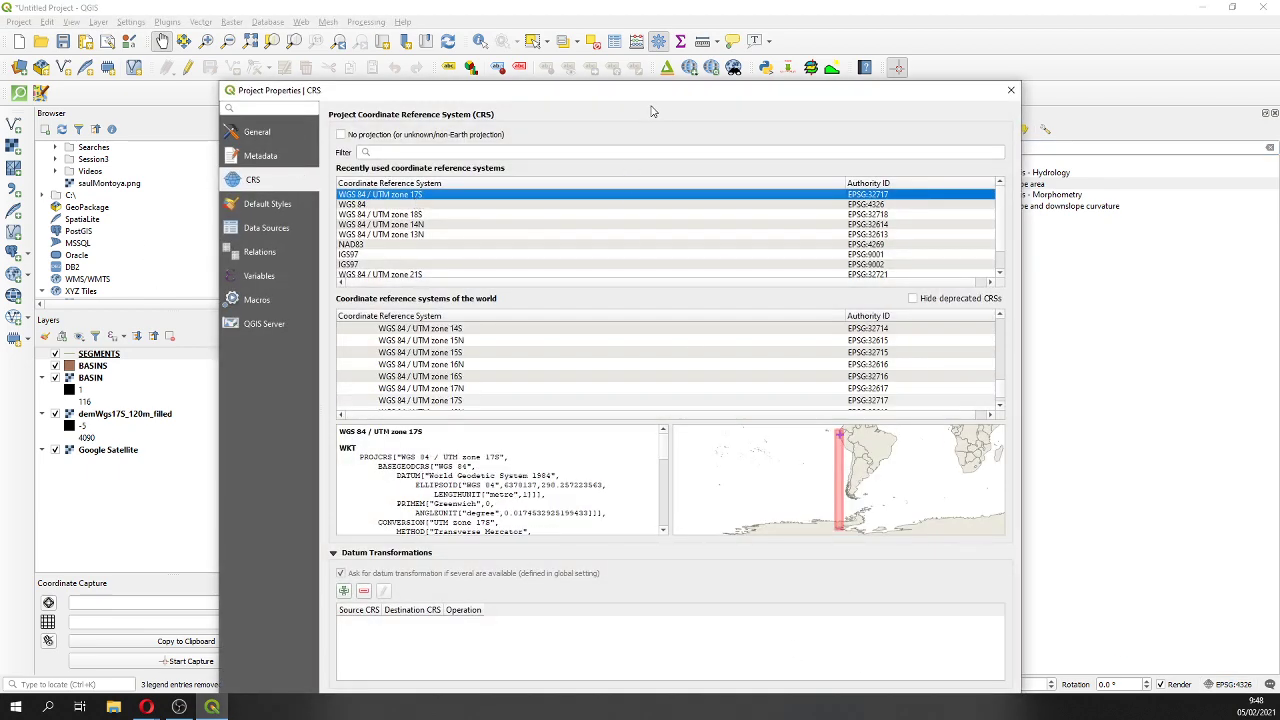
pyautogui.moveTo(646, 94); pyautogui.dragTo(566, 14)
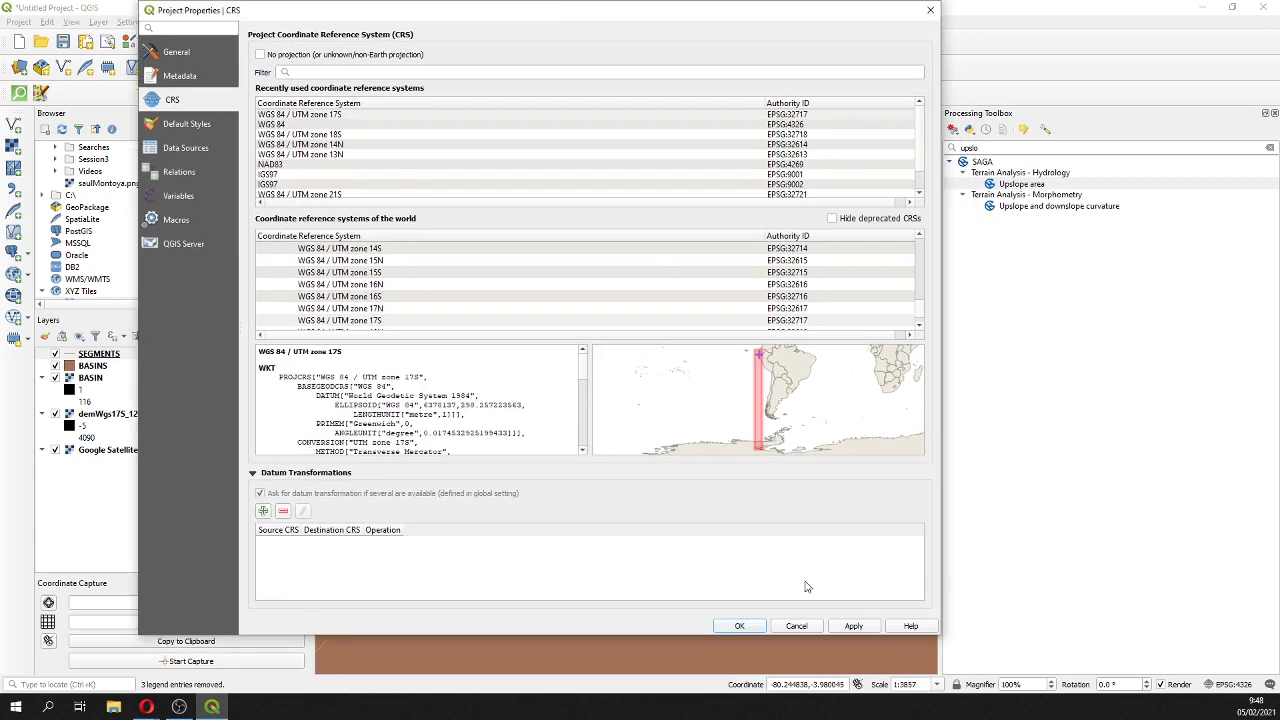
pyautogui.click(754, 627)
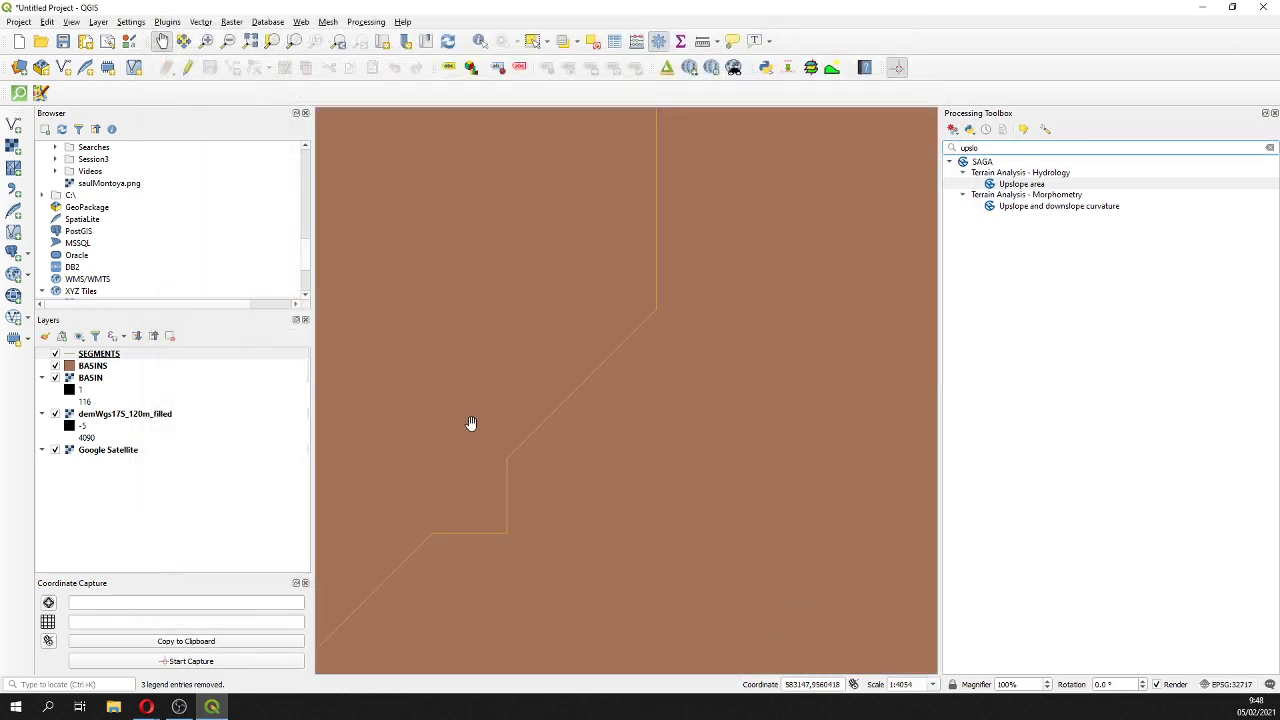
# - Capture the coordinates of a point on the stream segment at about 583219, 9560378
pyautogui.click(216, 658)
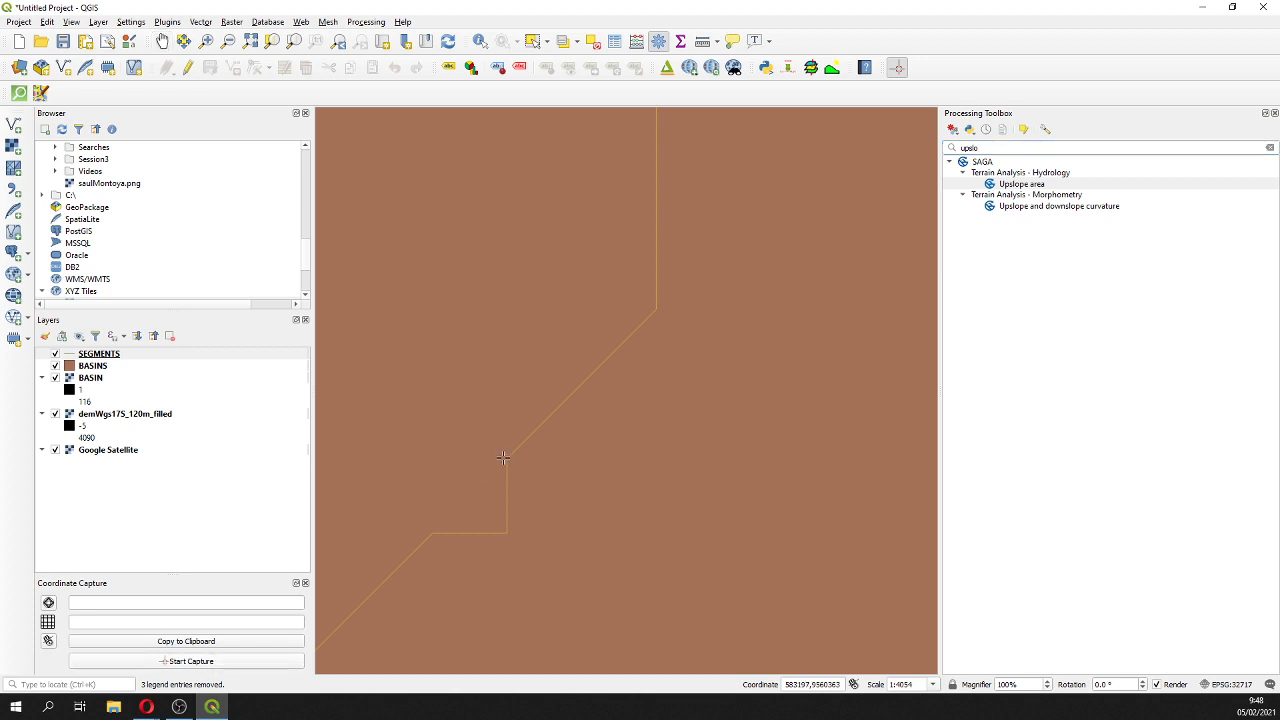
pyautogui.click(515, 448)
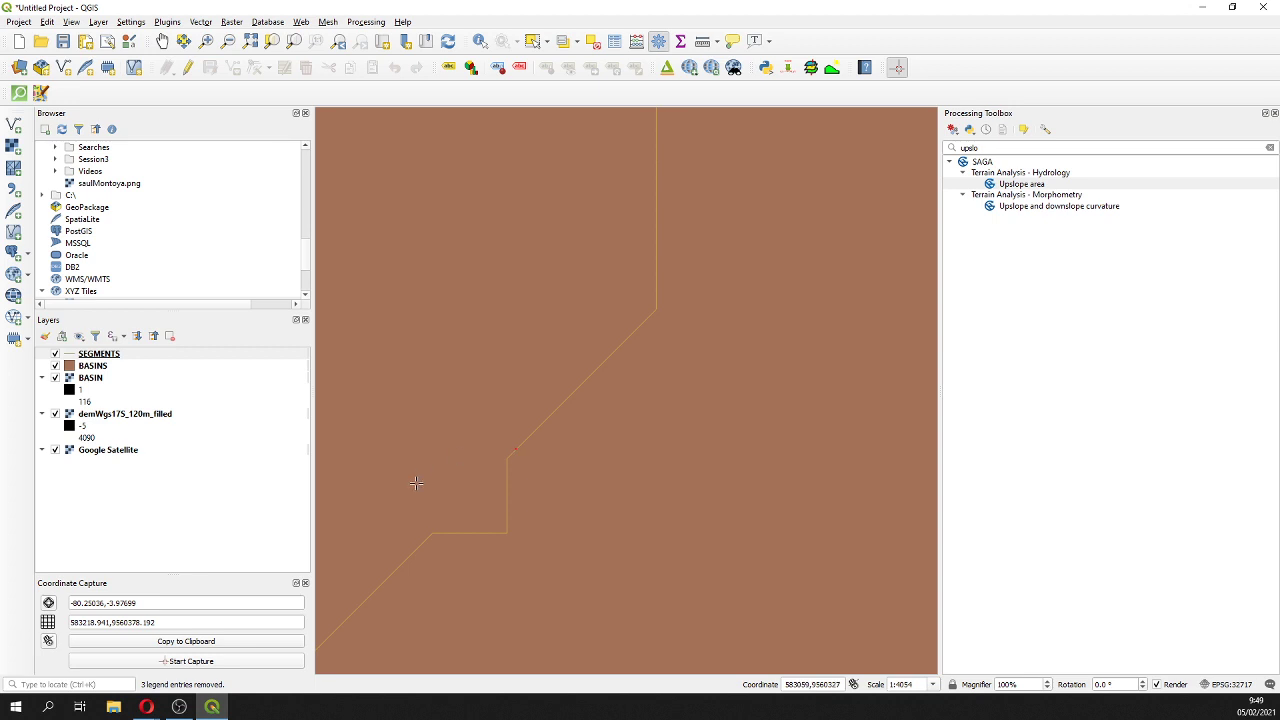
pyautogui.moveTo(166, 625); pyautogui.dragTo(83, 625)
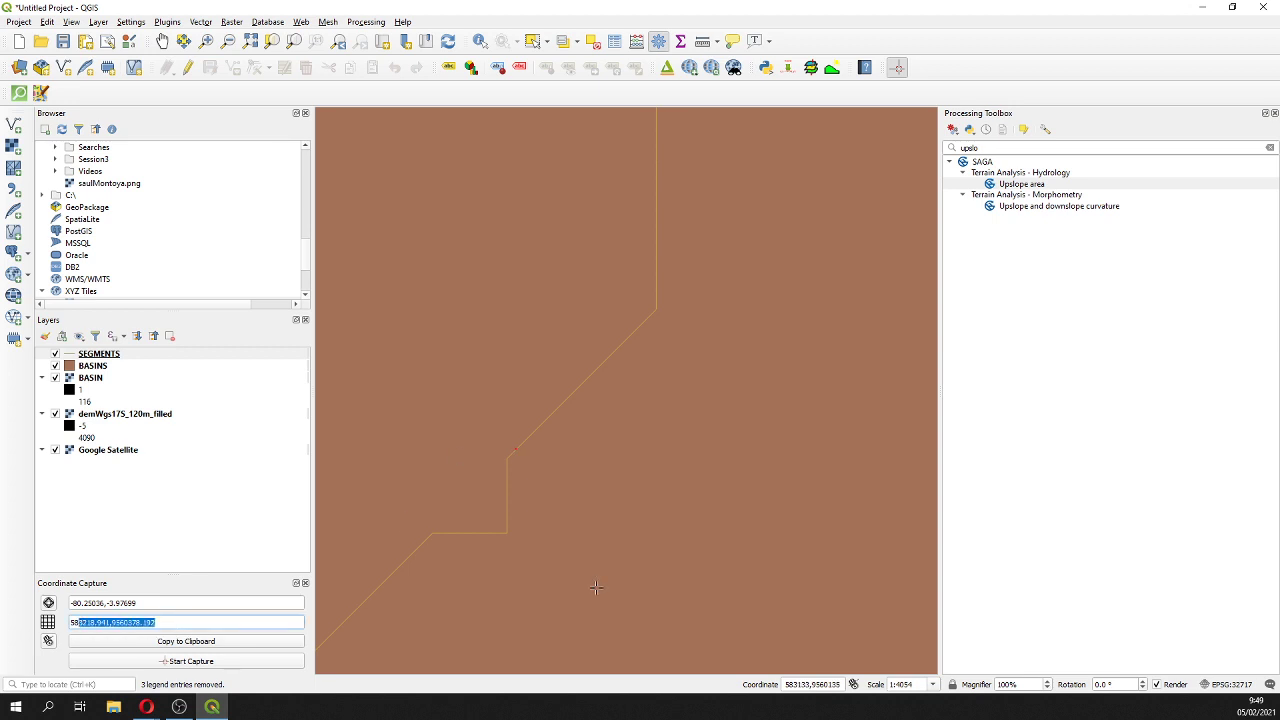
pyautogui.click(148, 628)
pyautogui.moveTo(166, 627); pyautogui.dragTo(43, 620)
# - Open SAGA's Upslope area tool and set its target X coordinate to the captured easting, 583218.941
pyautogui.doubleClick(1021, 186)
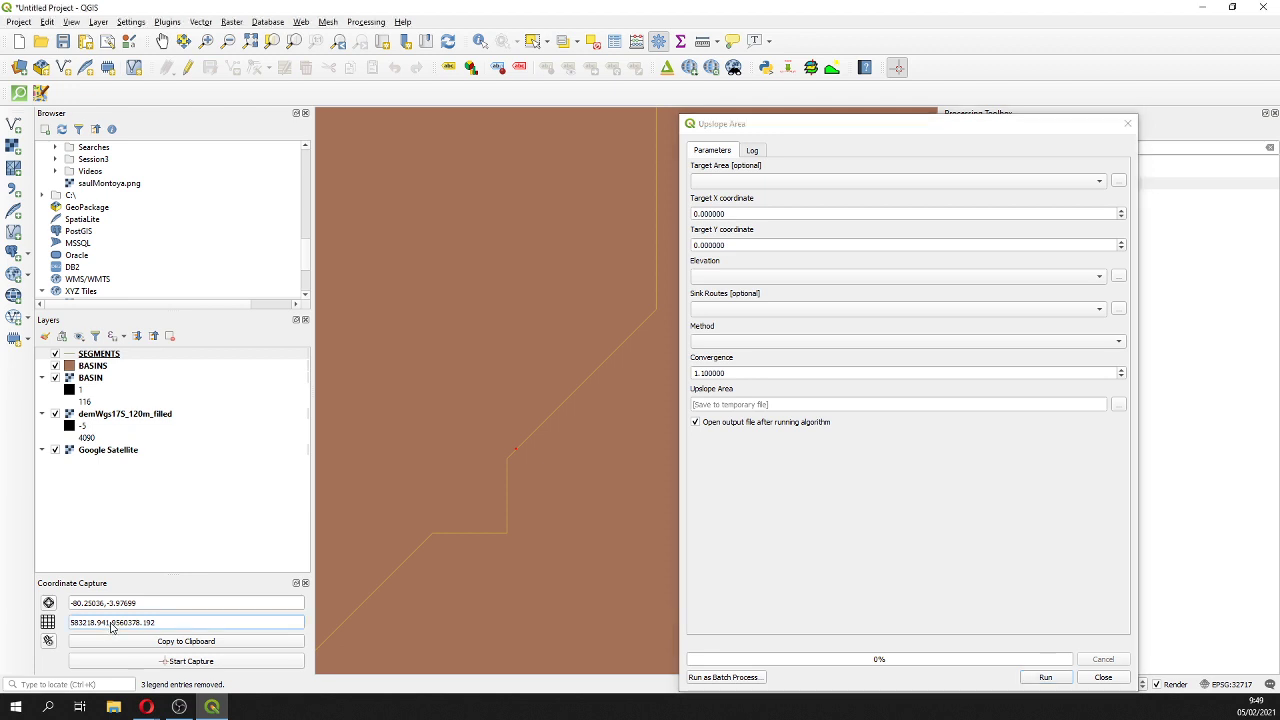
pyautogui.doubleClick(110, 627)
pyautogui.hotkey('ctrl', 'c')
pyautogui.click(749, 213)
pyautogui.hotkey('ctrl', 'v')
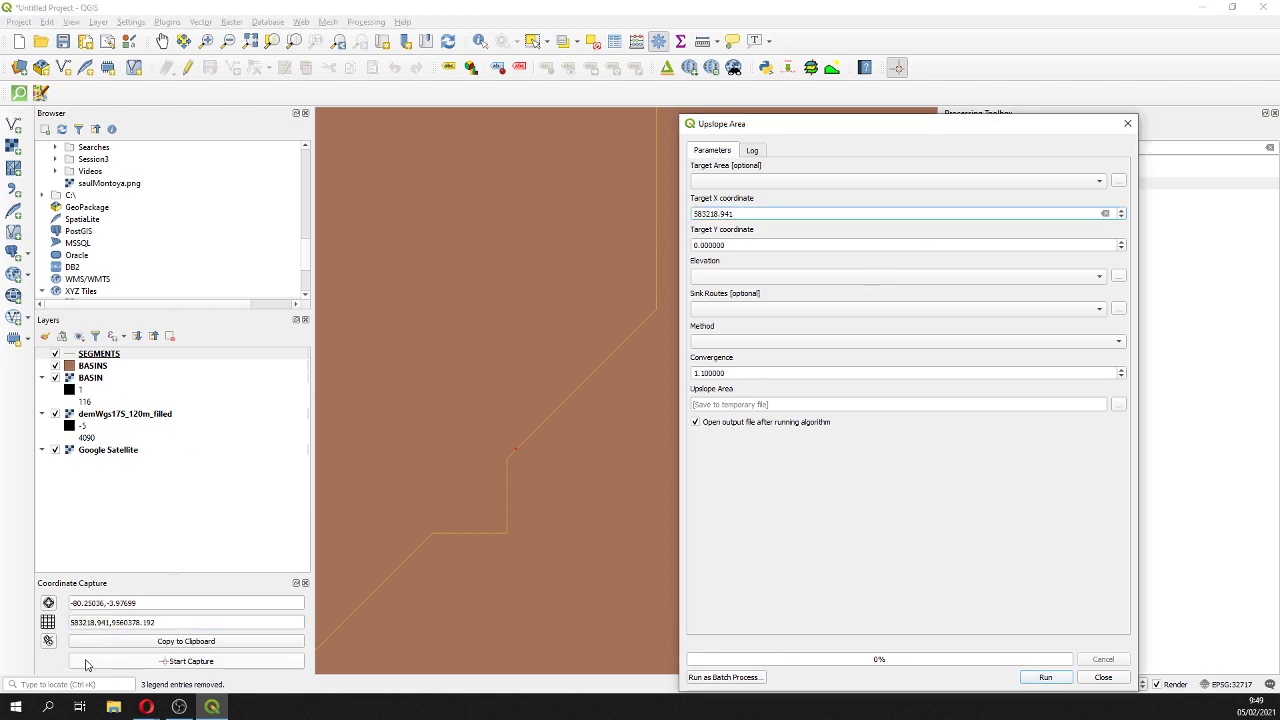
# - Set the Upslope area tool's target Y coordinate to the captured northing, 9560378.192, and its elevation input to demWgs17S_120m_filled
pyautogui.click(112, 626)
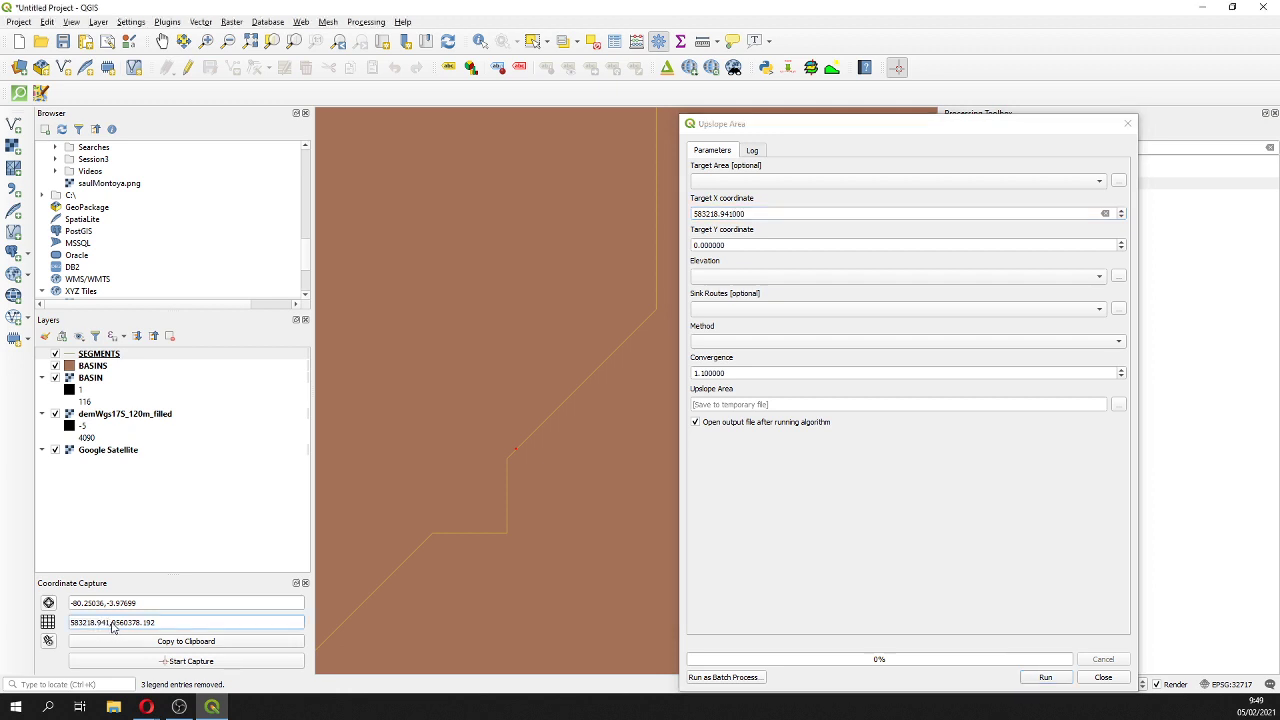
pyautogui.moveTo(112, 624); pyautogui.dragTo(160, 624)
pyautogui.click(112, 625)
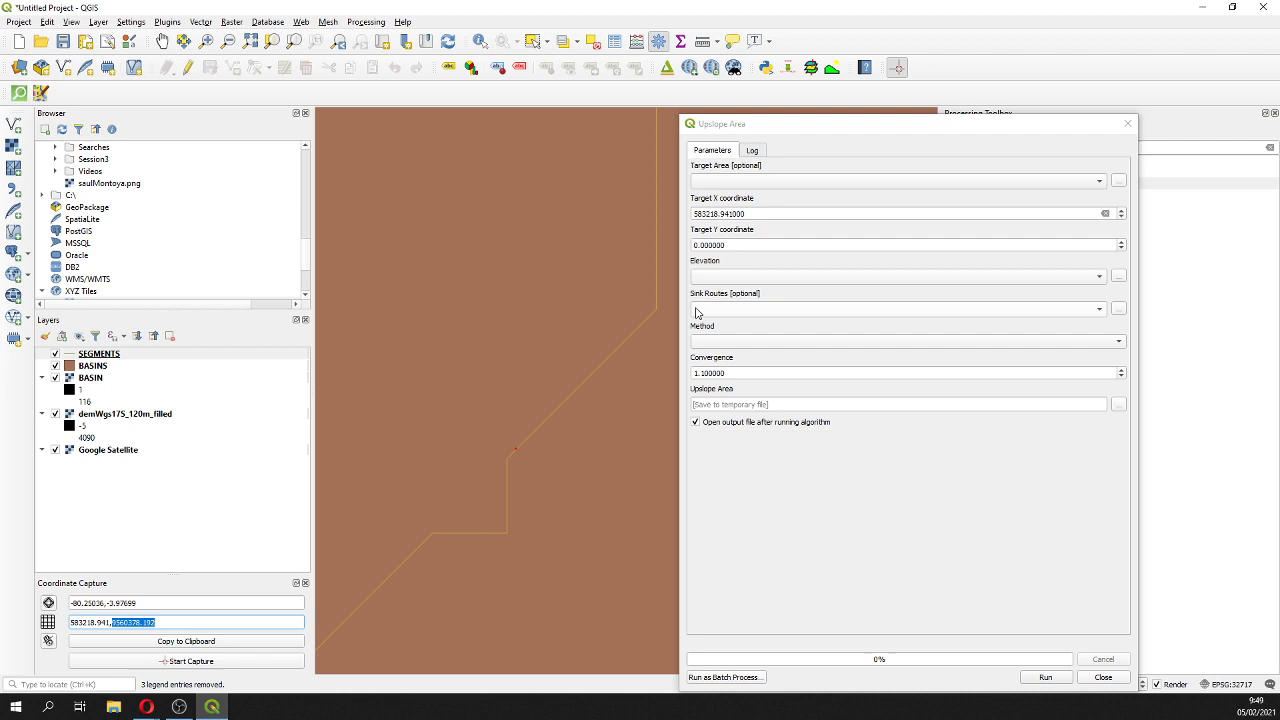
pyautogui.doubleClick(735, 244)
pyautogui.write('9560378.192')
pyautogui.click(744, 277)
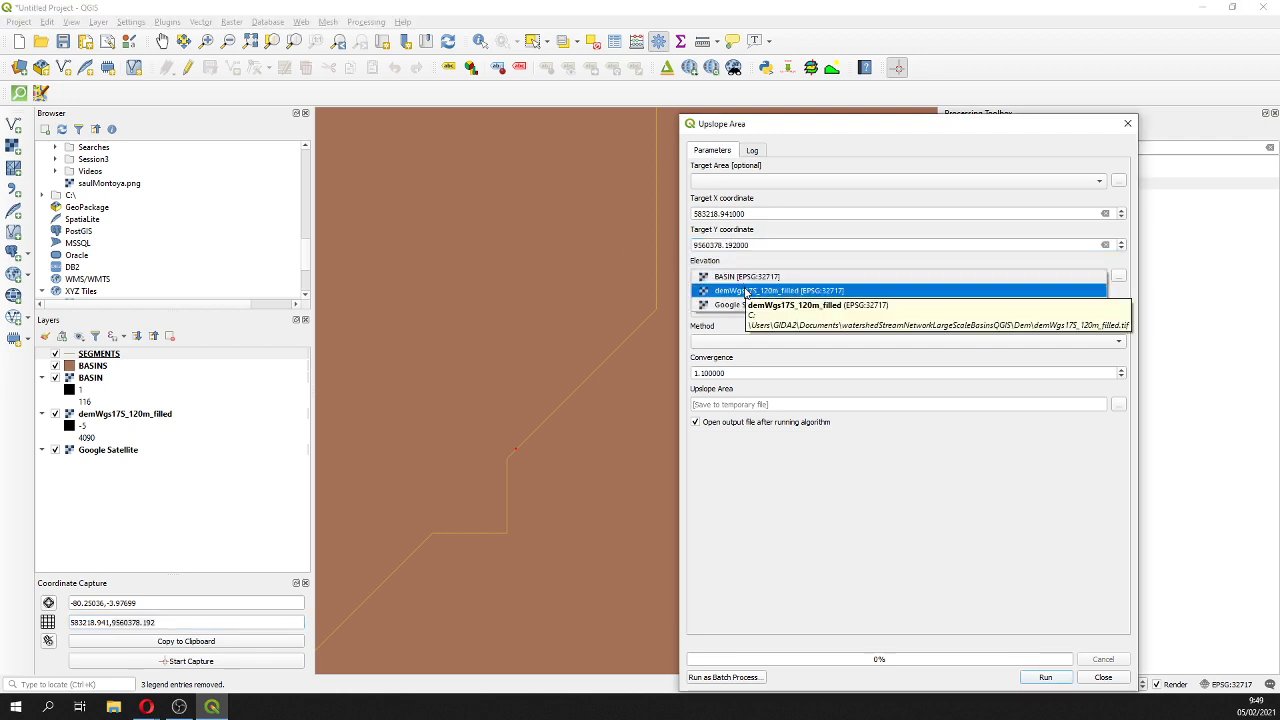
pyautogui.click(746, 290)
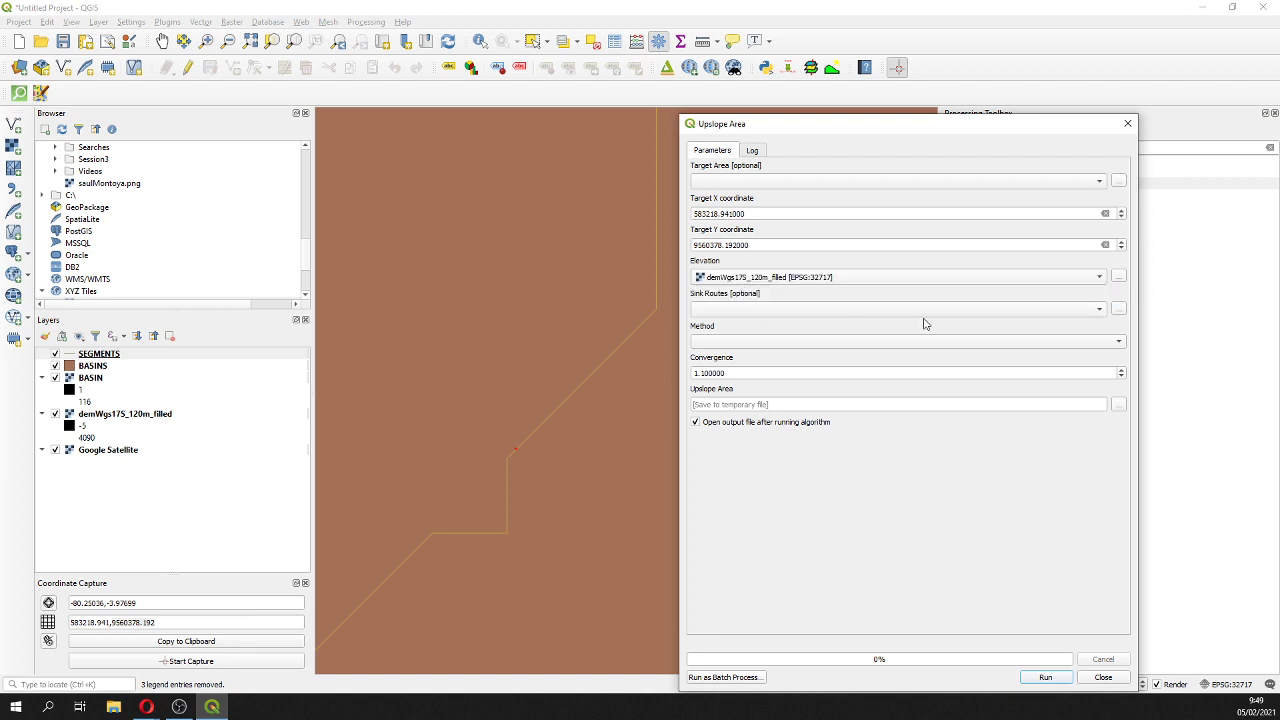
# - Choose Deterministic Infinity as the method, run the Upslope area tool and close its dialog
pyautogui.click(1046, 677)
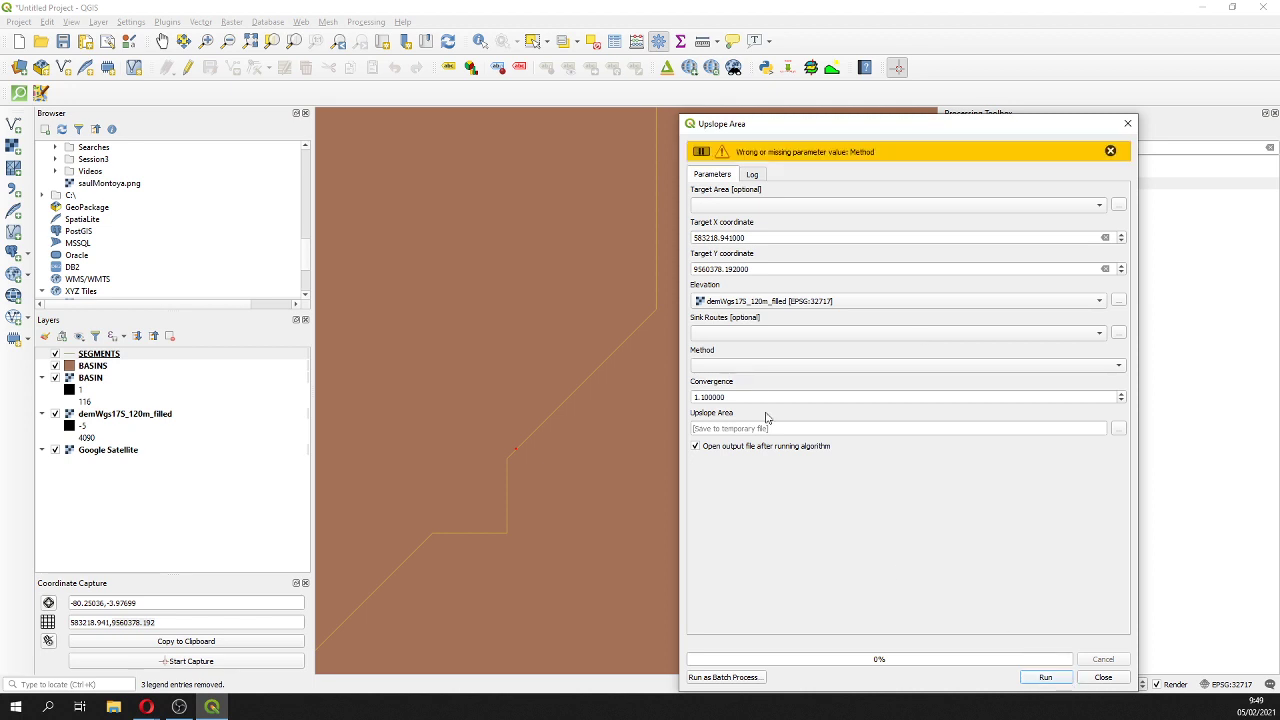
pyautogui.click(755, 366)
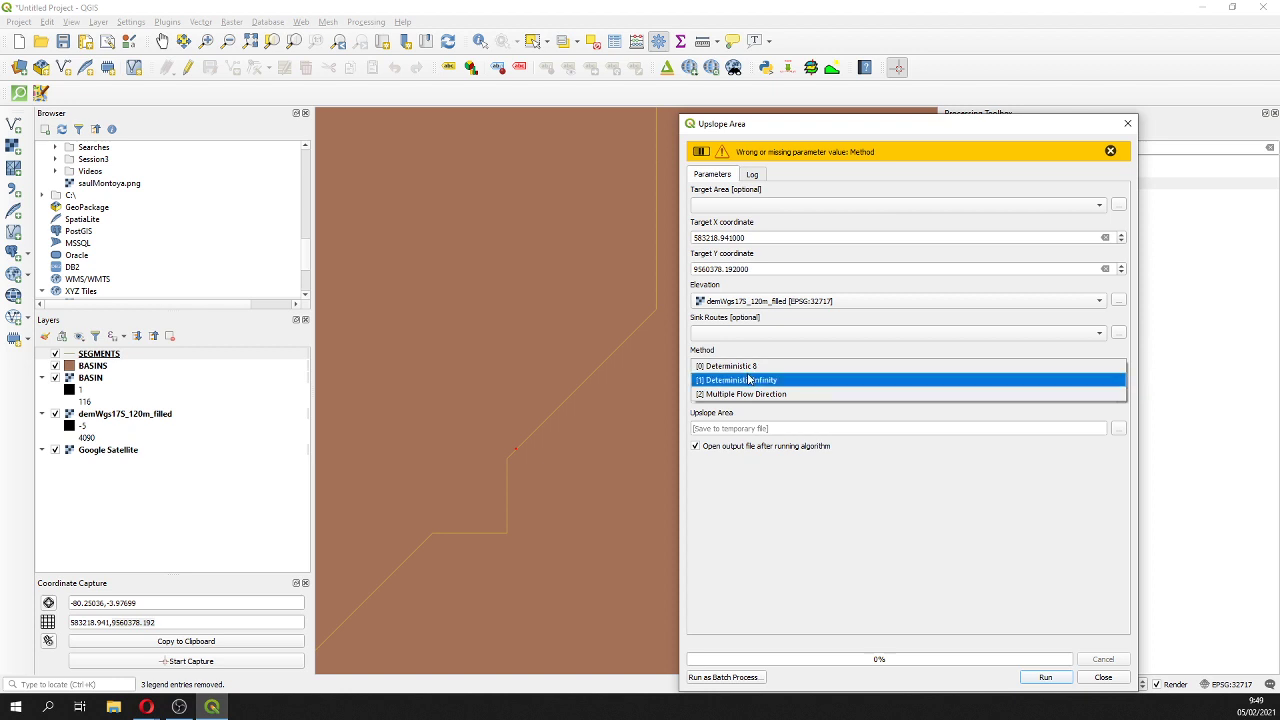
pyautogui.click(748, 380)
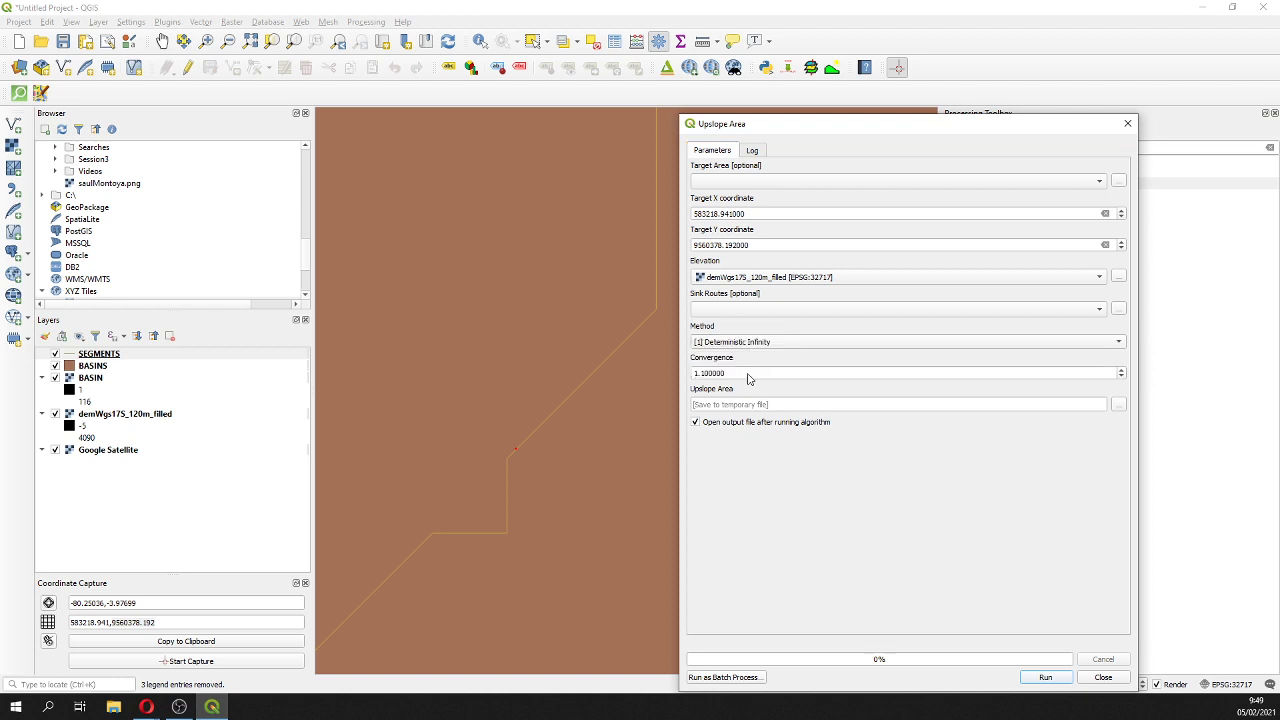
pyautogui.click(1050, 678)
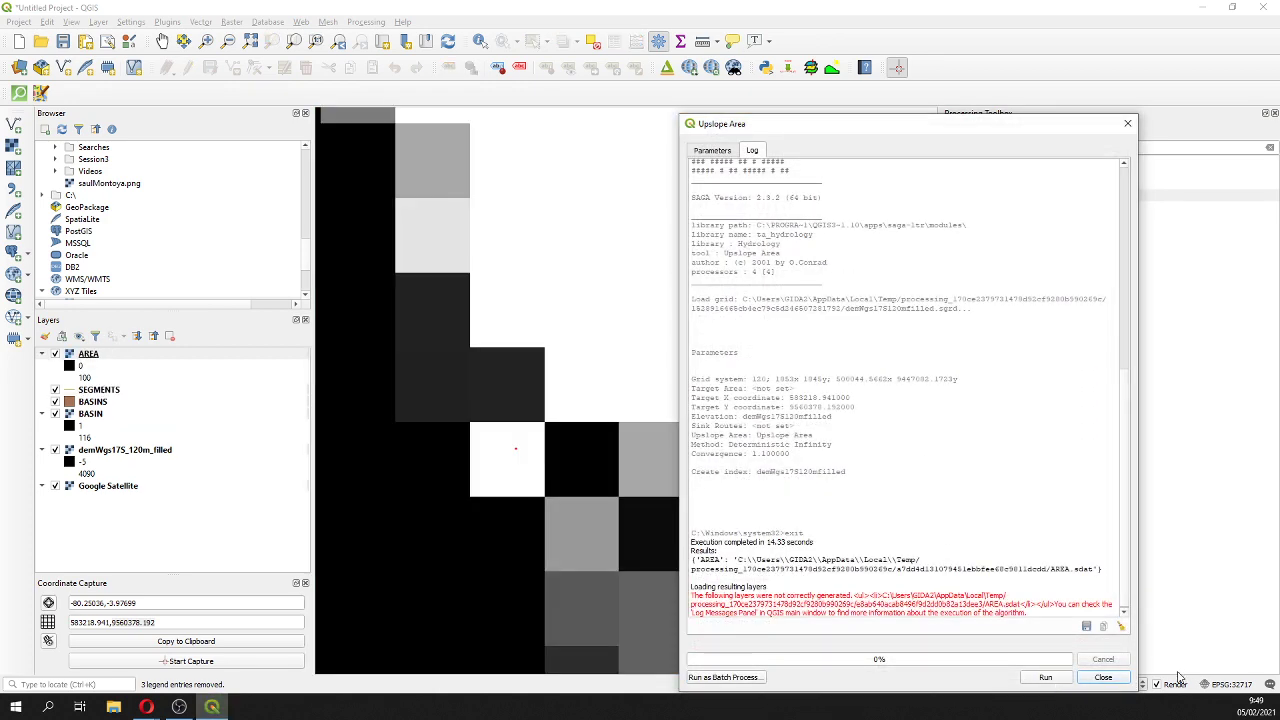
pyautogui.click(1103, 677)
# - Convert the AREA upslope raster to vector polygons with GDAL's Polygonize tool, keeping band 1 and the DN field
pyautogui.scroll(-3, 735, 372)
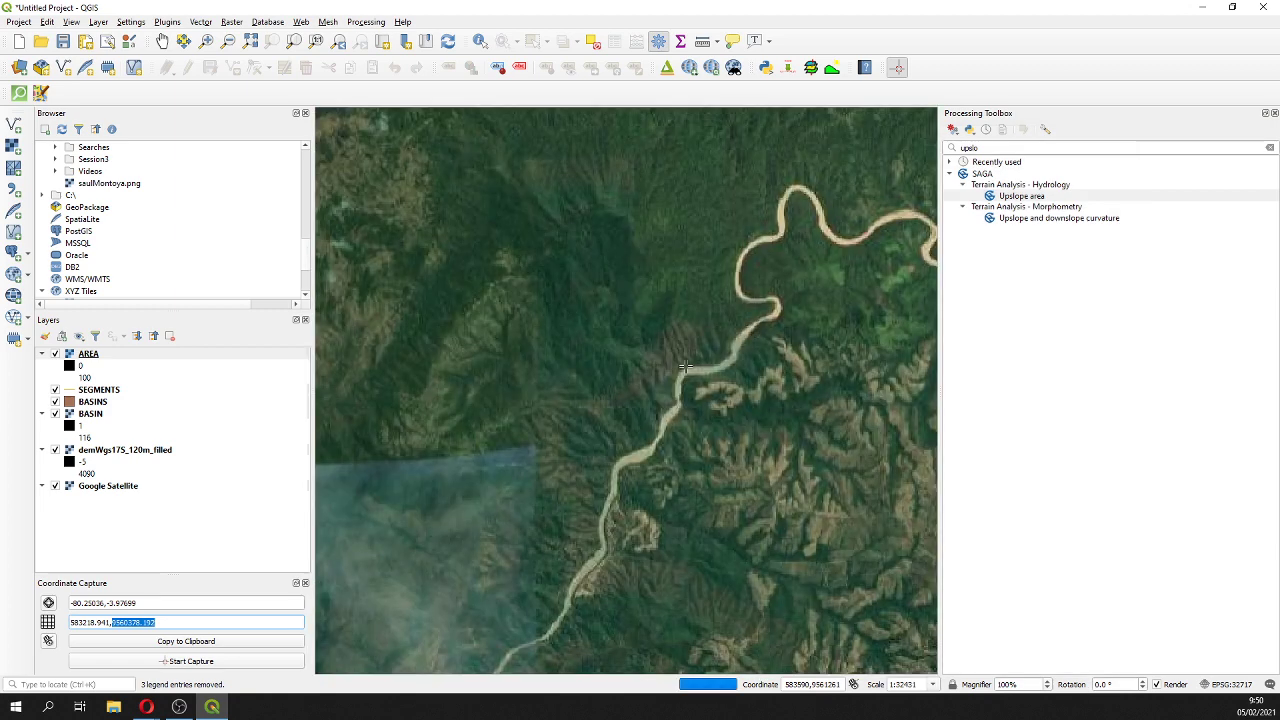
pyautogui.scroll(-4, 735, 372)
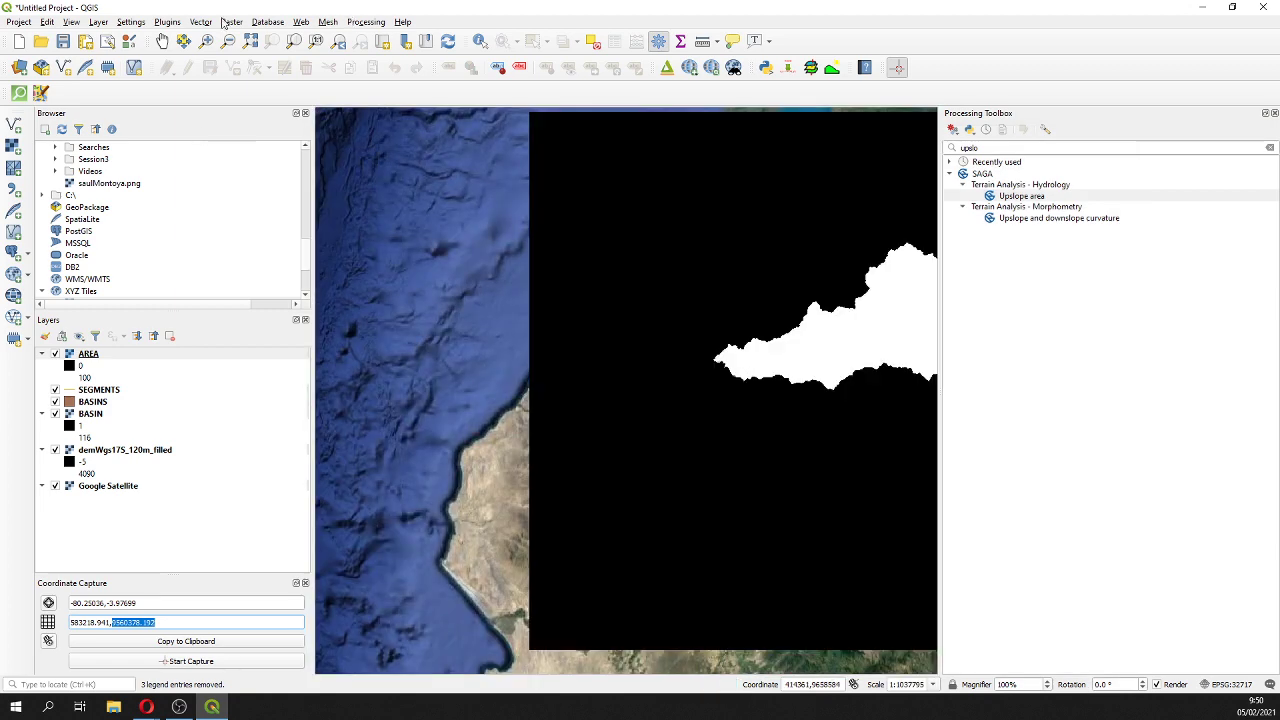
pyautogui.click(161, 41)
pyautogui.moveTo(757, 332); pyautogui.dragTo(404, 432)
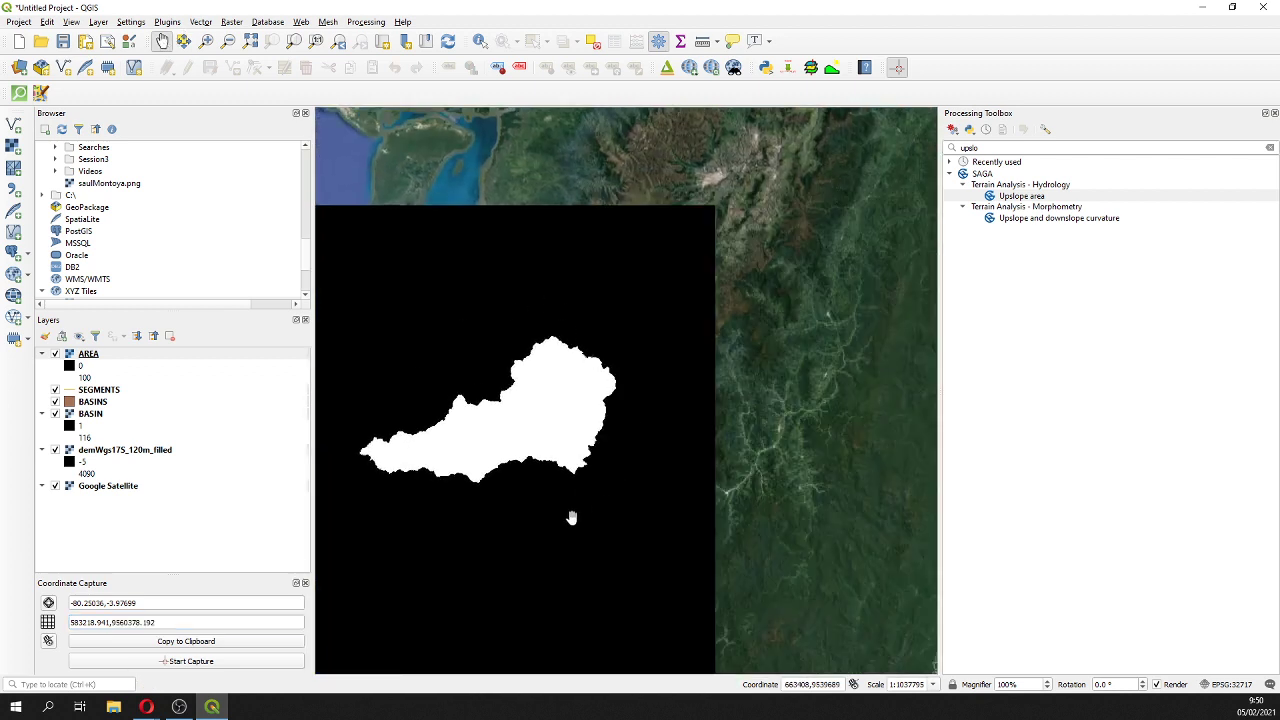
pyautogui.moveTo(571, 517); pyautogui.dragTo(682, 531)
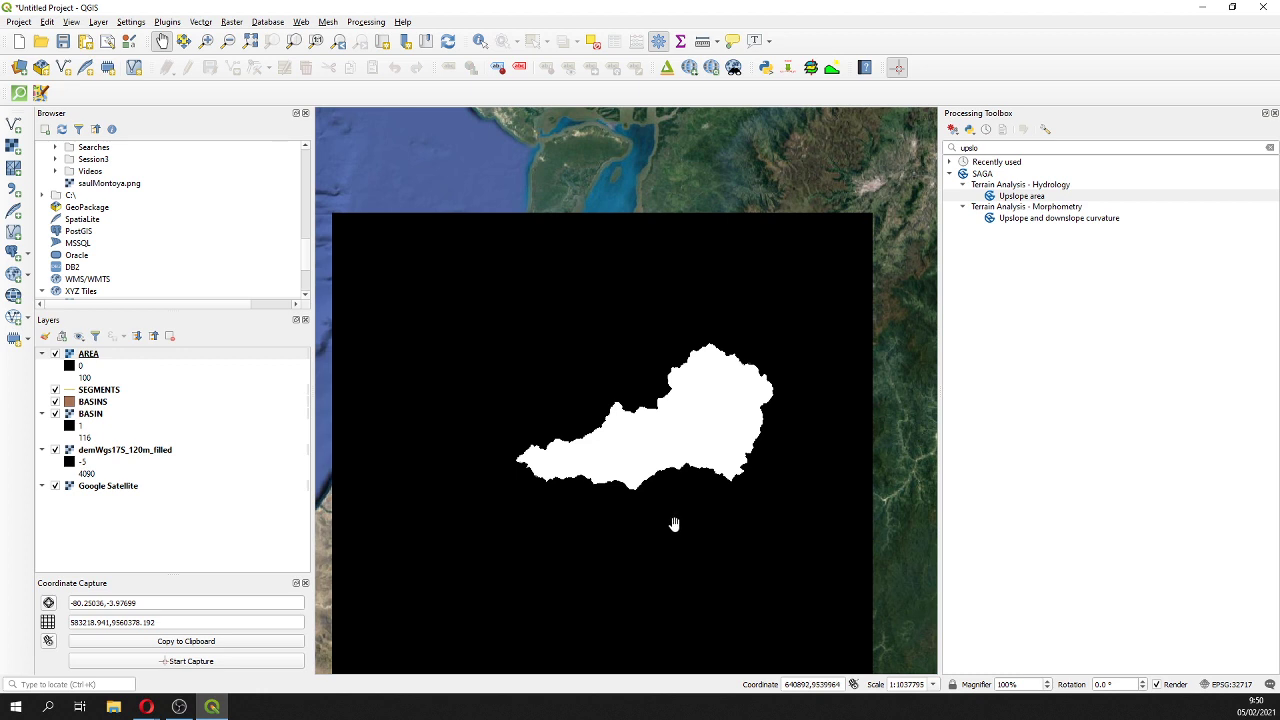
pyautogui.doubleClick(963, 147)
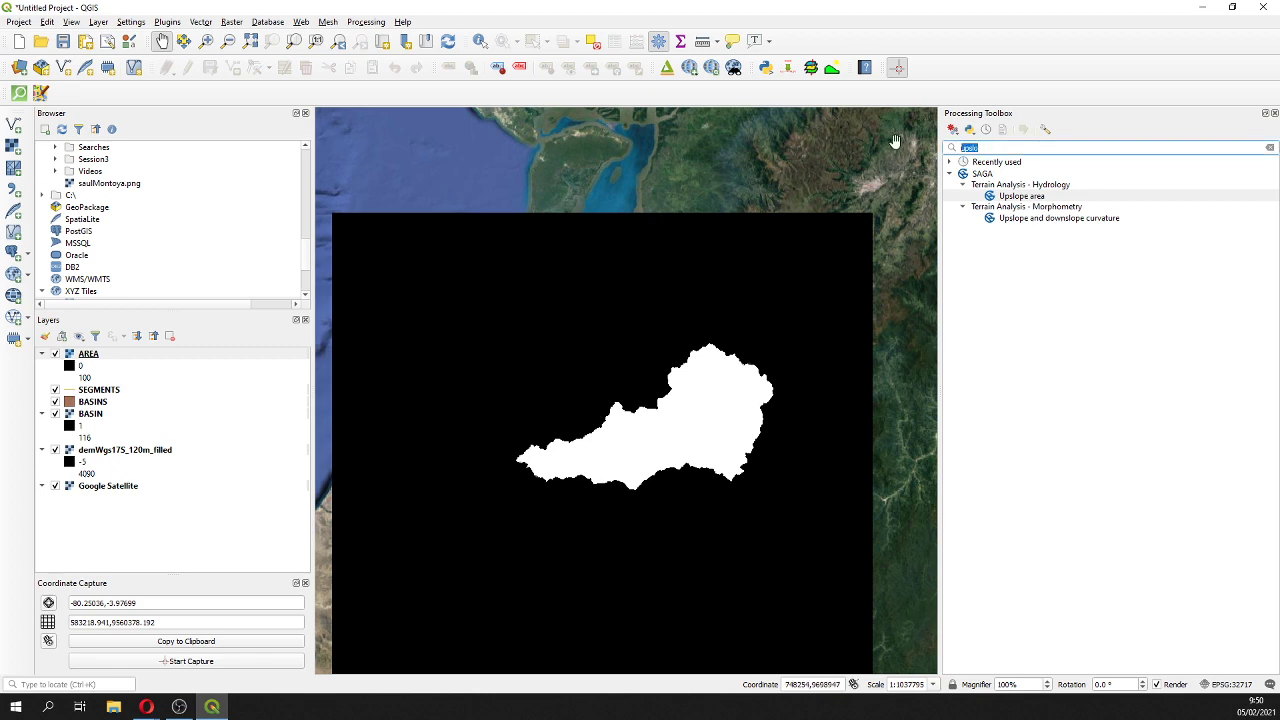
pyautogui.write('polyg')
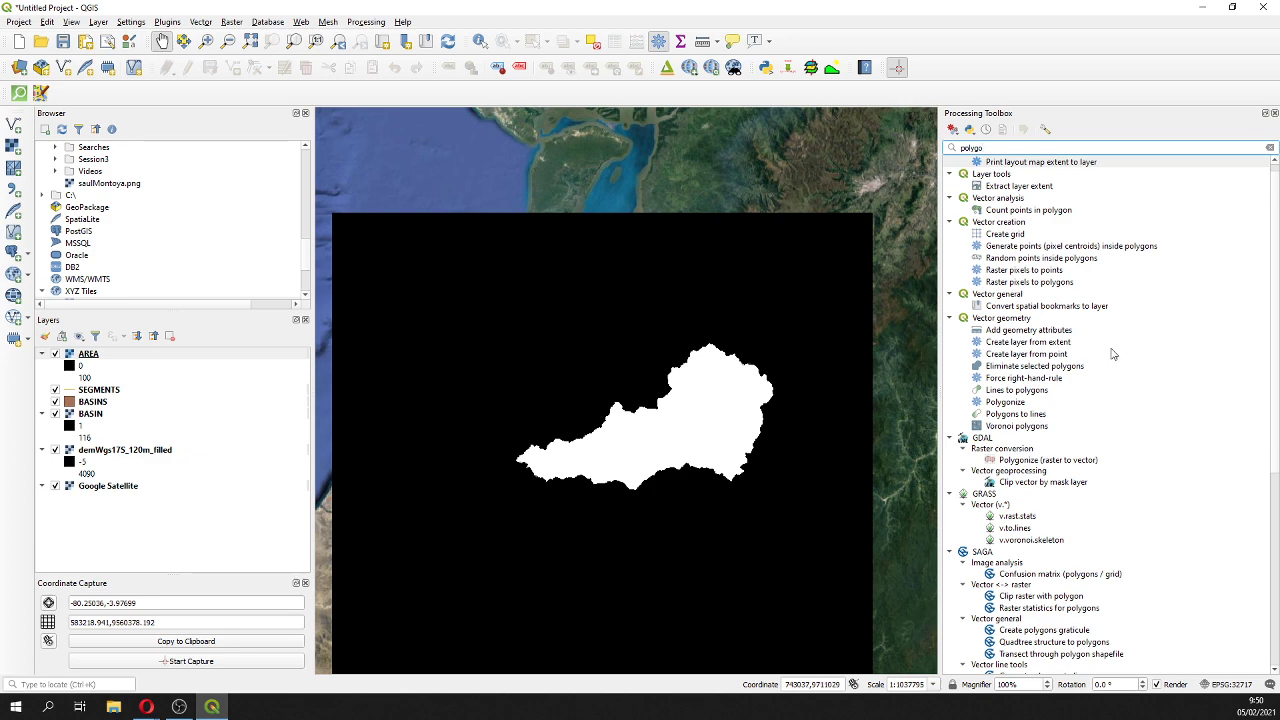
pyautogui.doubleClick(1068, 462)
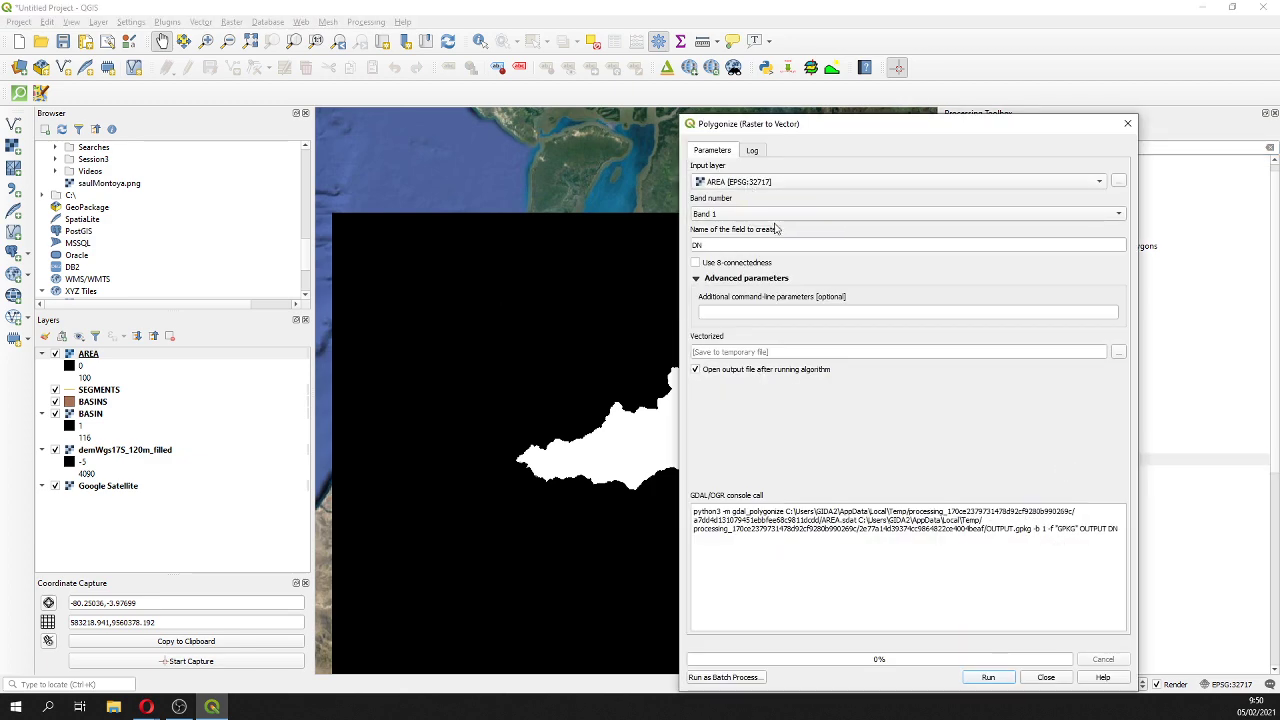
pyautogui.click(1006, 679)
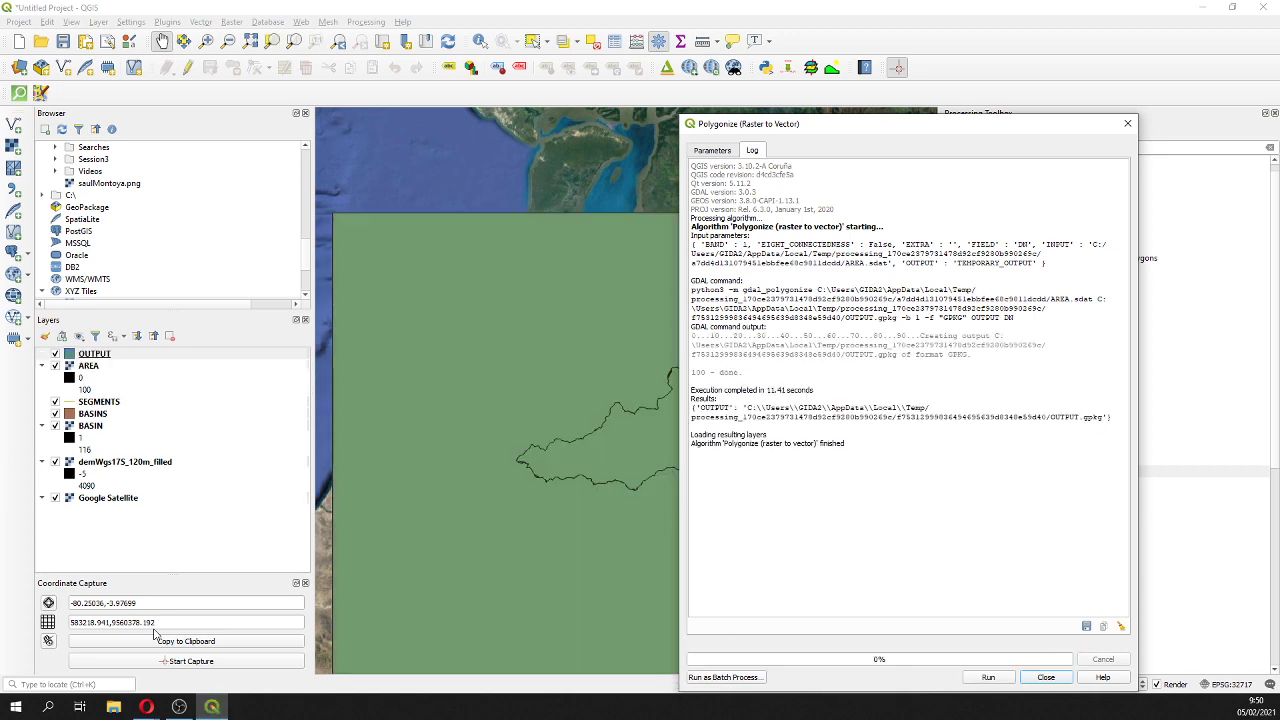
pyautogui.click(1127, 123)
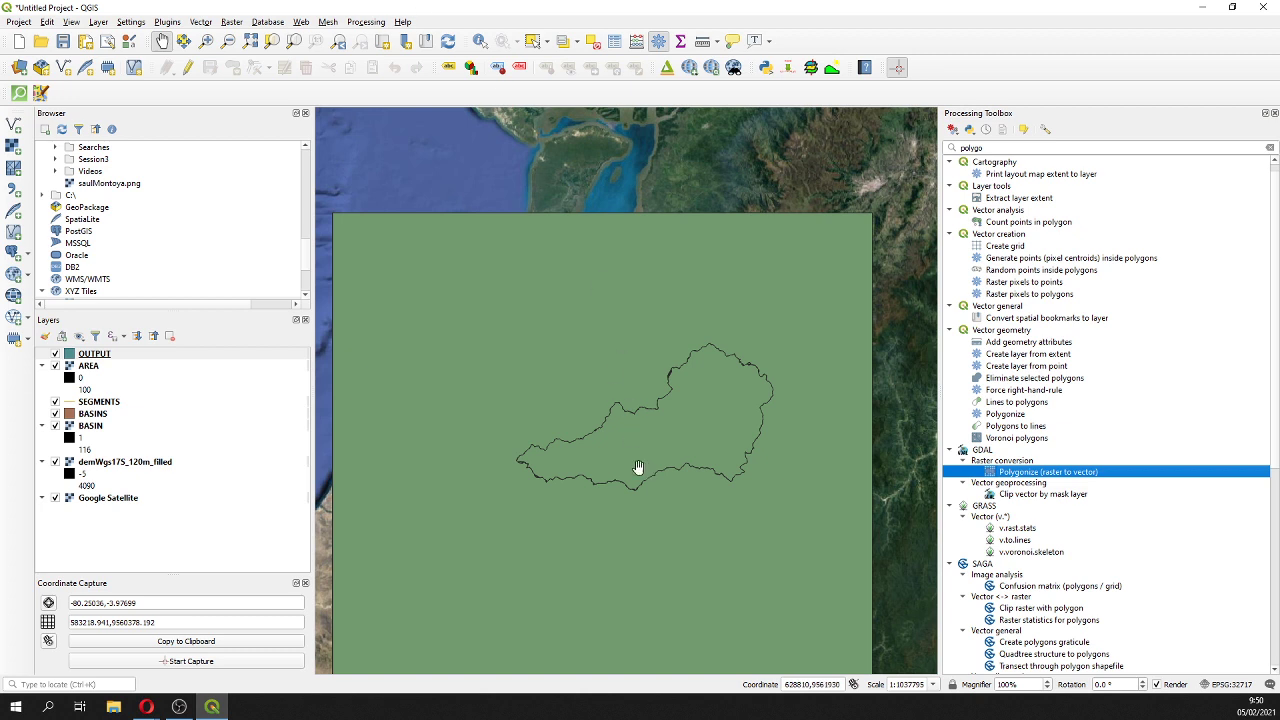
# - Select the large watershed polygon in the OUTPUT layer
pyautogui.scroll(2, 501, 493)
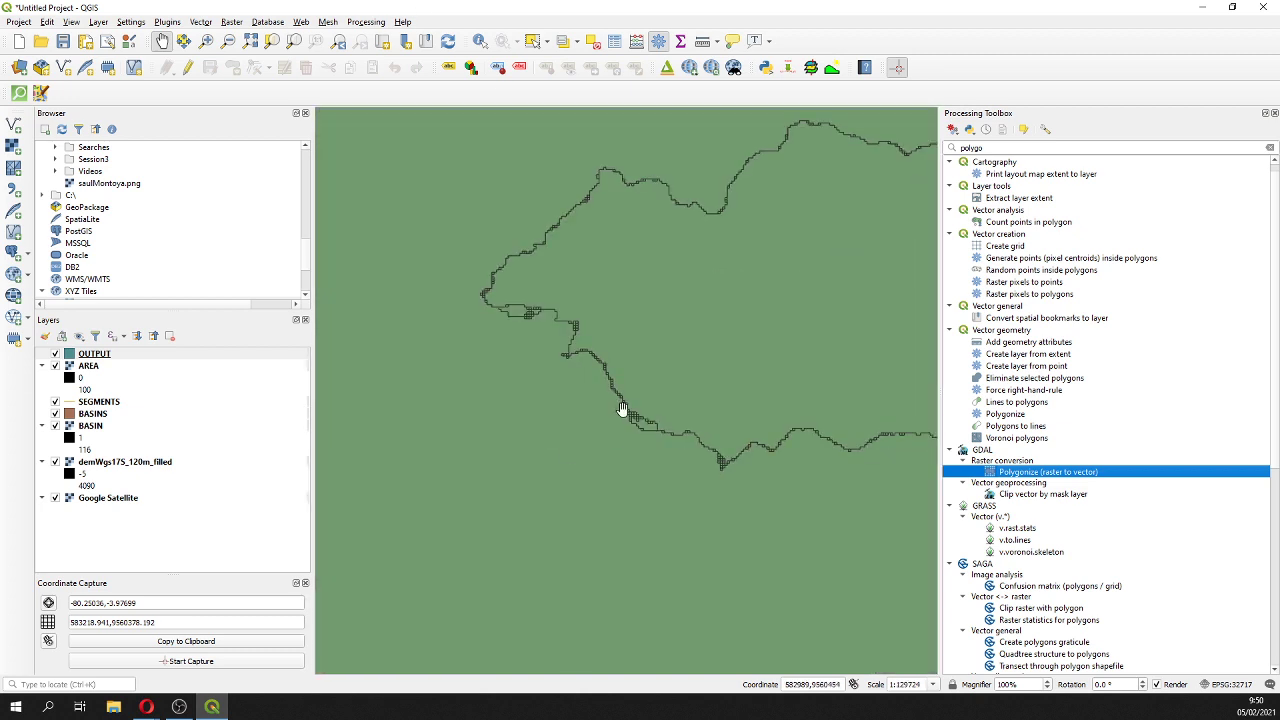
pyautogui.scroll(-1, 643, 421)
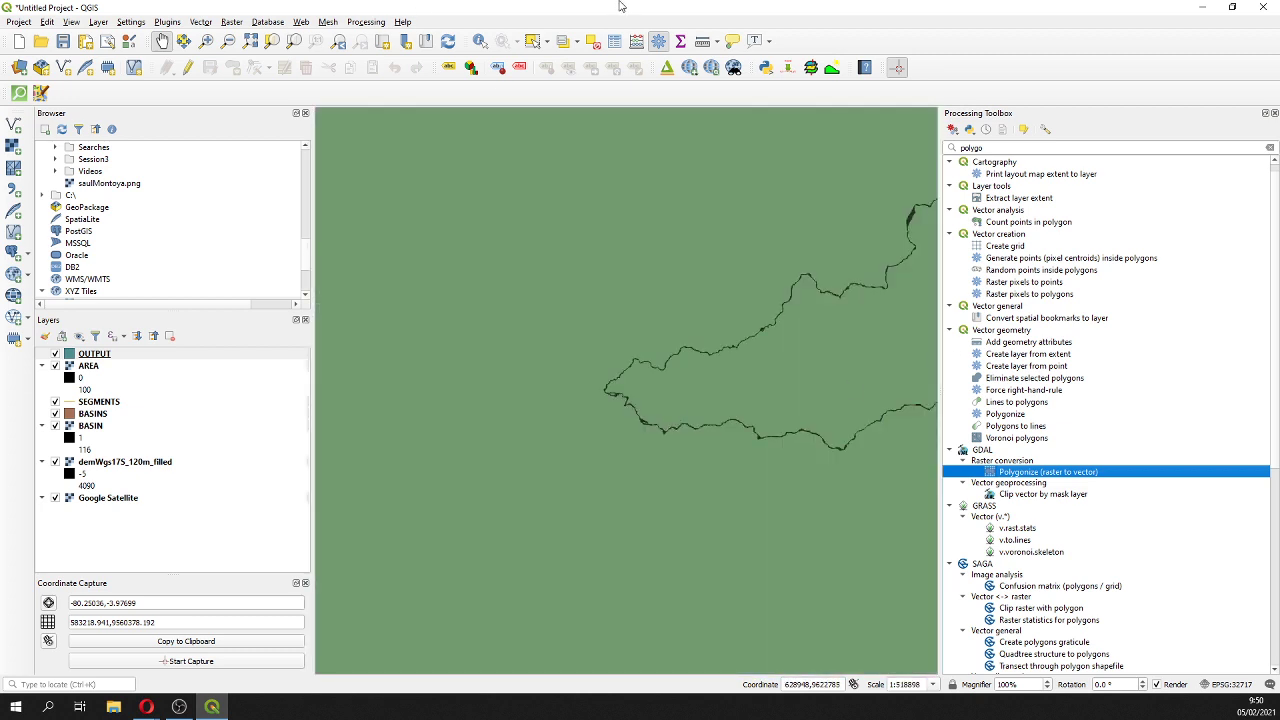
pyautogui.click(533, 41)
pyautogui.click(797, 358)
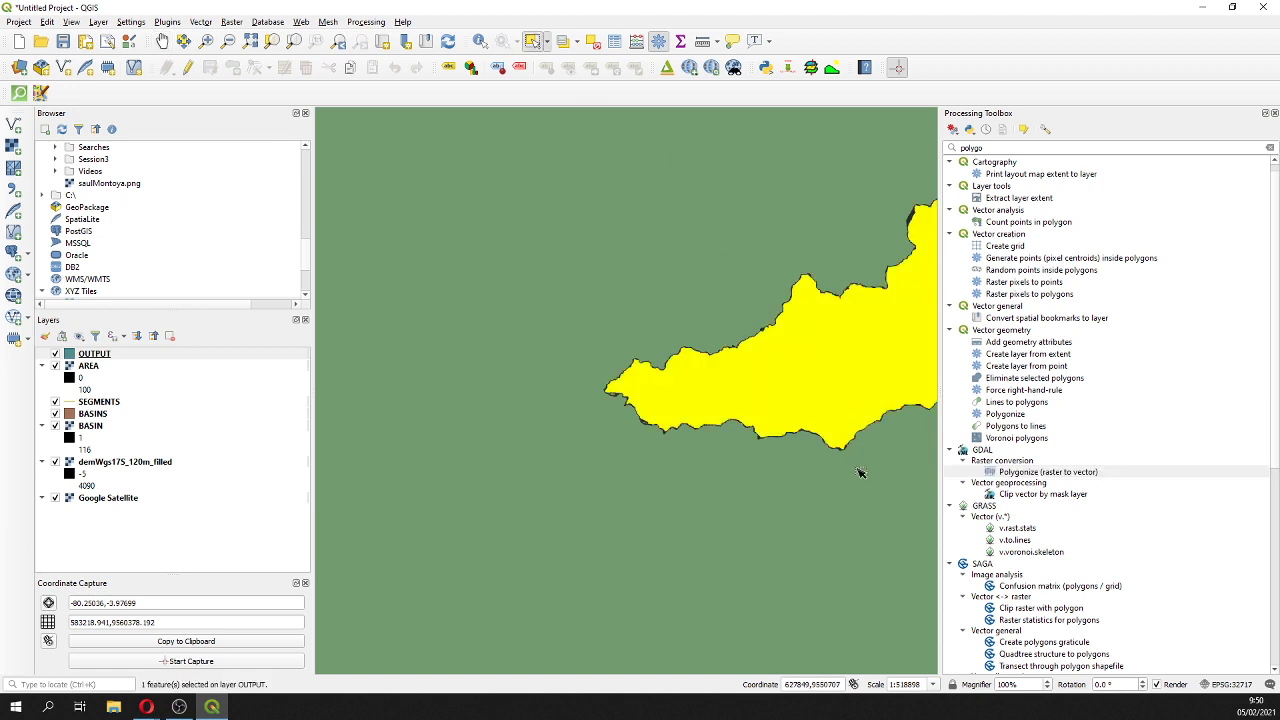
# - Export only the selected watershed polygon as a GeoJSON file named basin in the Out folder and add it to the map
pyautogui.rightClick(107, 357)
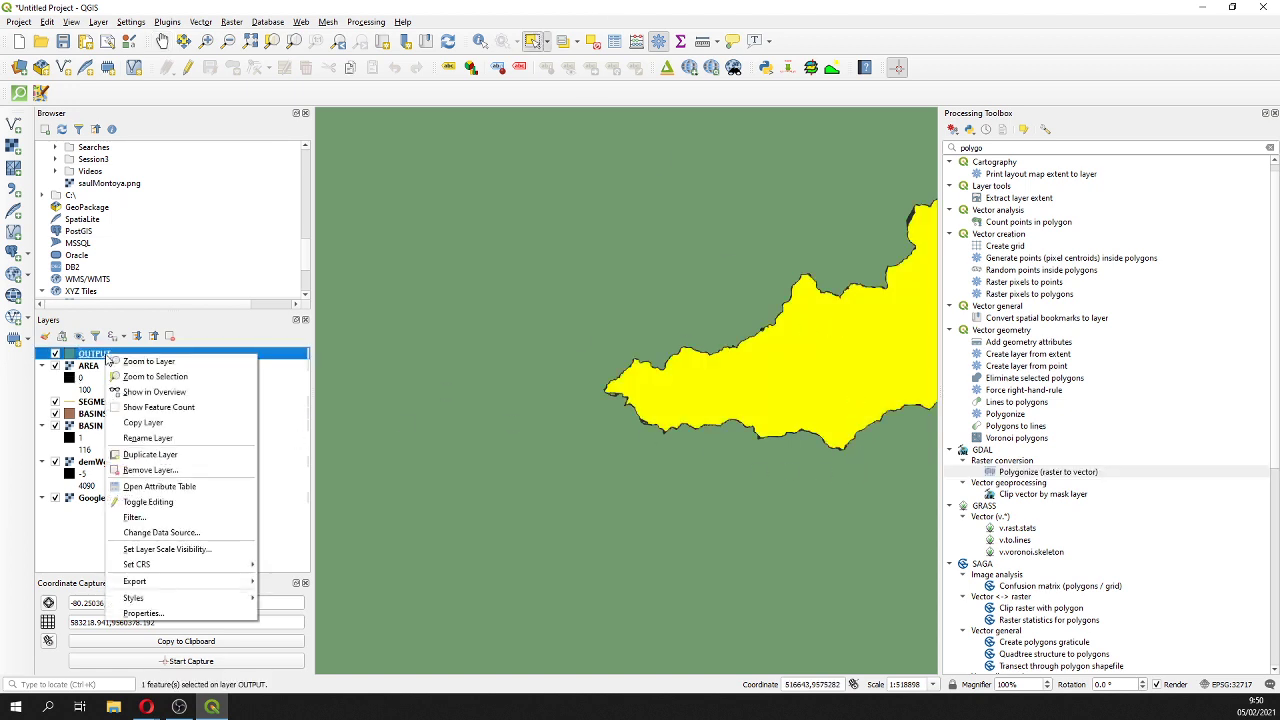
pyautogui.moveTo(228, 578)
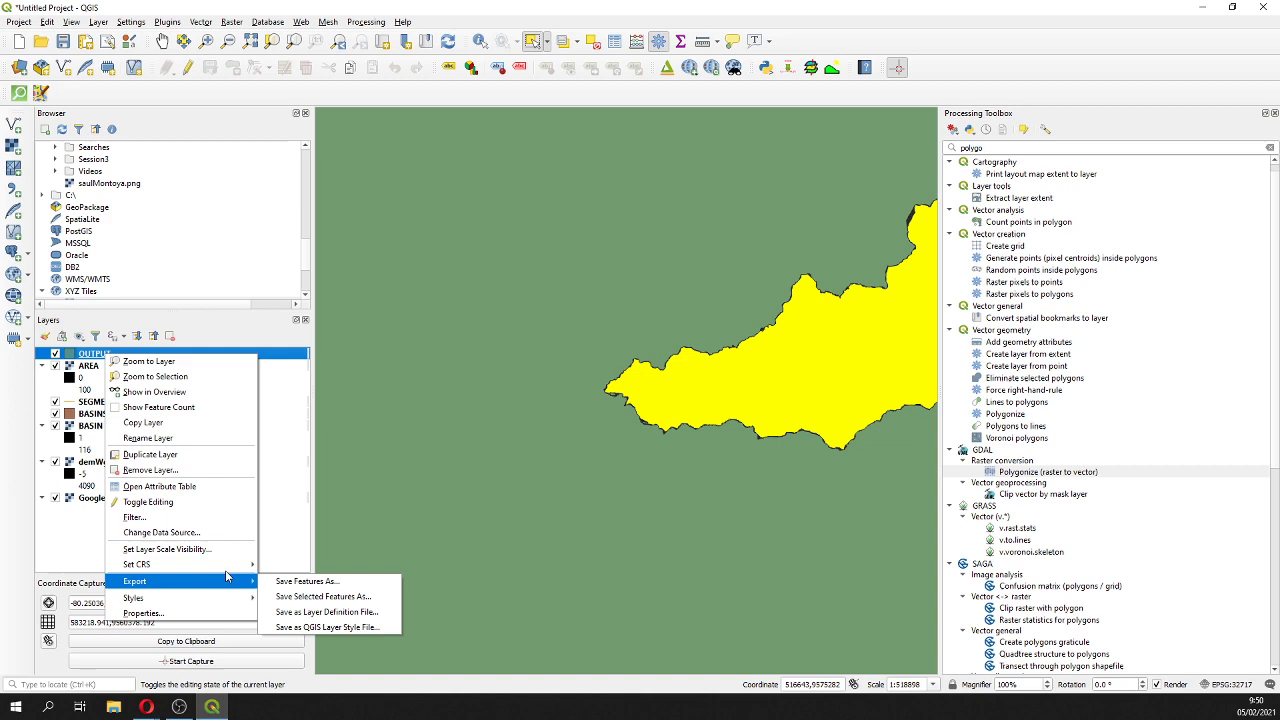
pyautogui.click(318, 584)
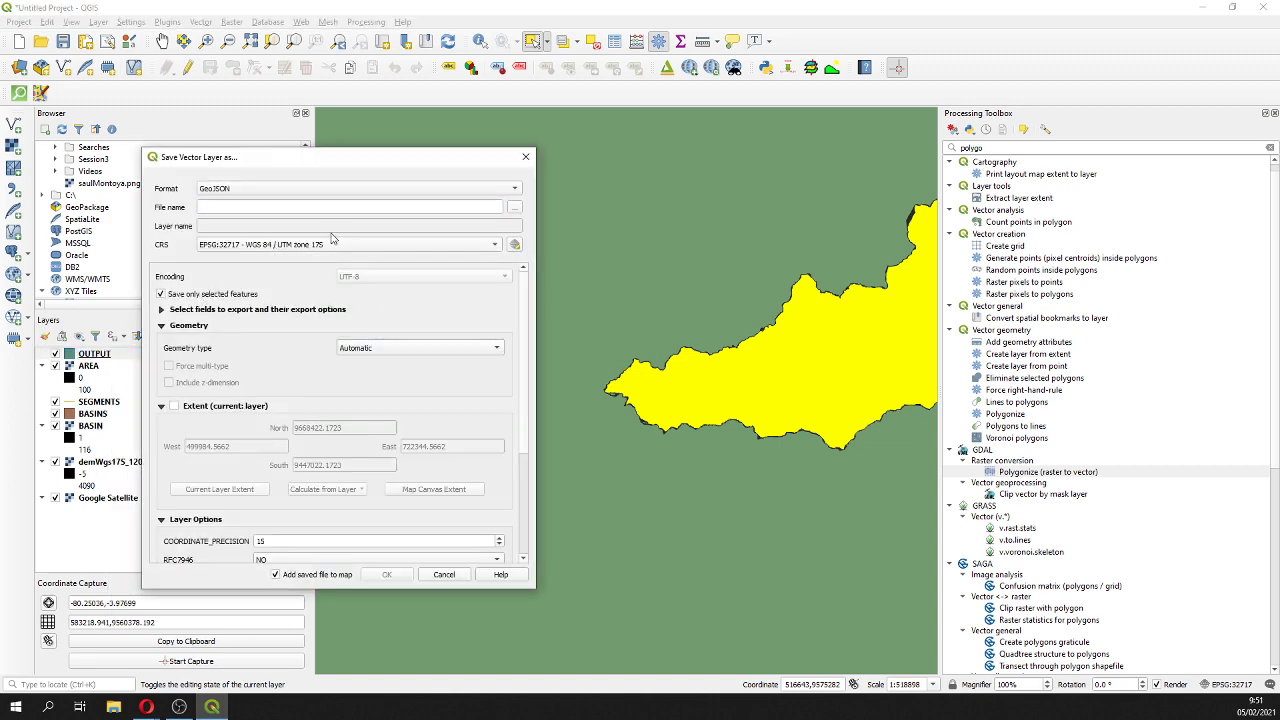
pyautogui.click(515, 207)
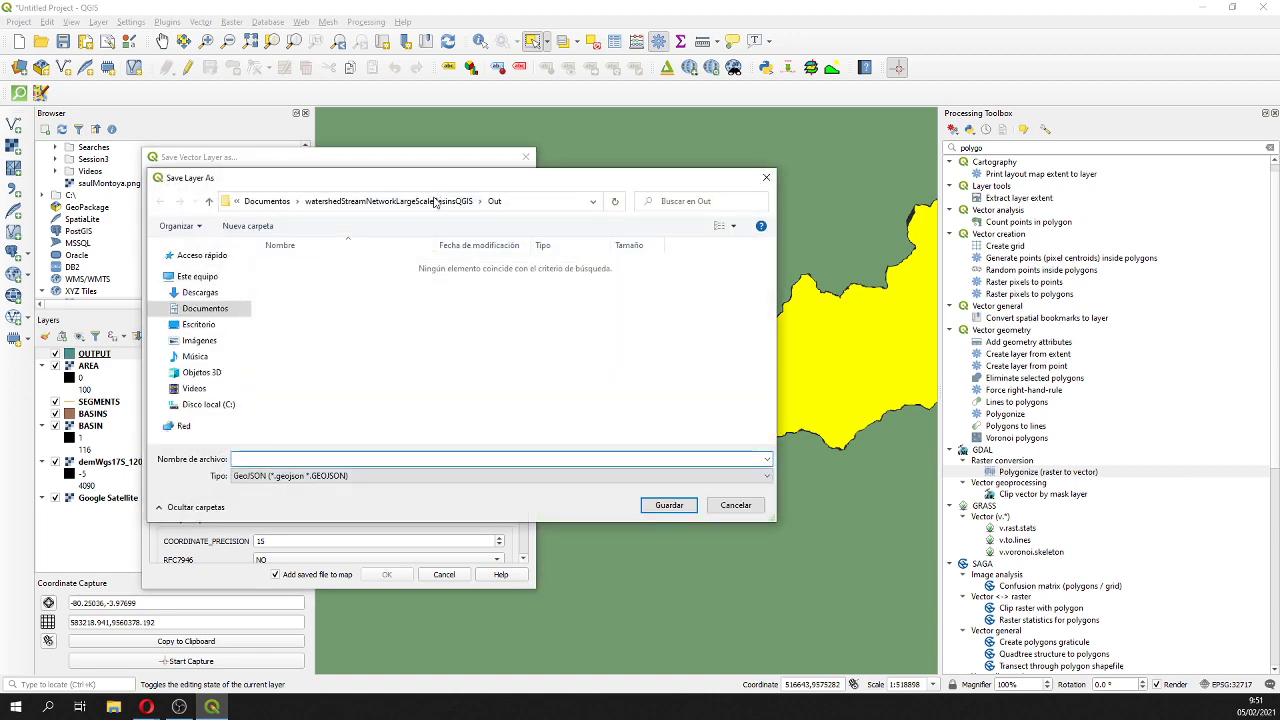
pyautogui.click(444, 202)
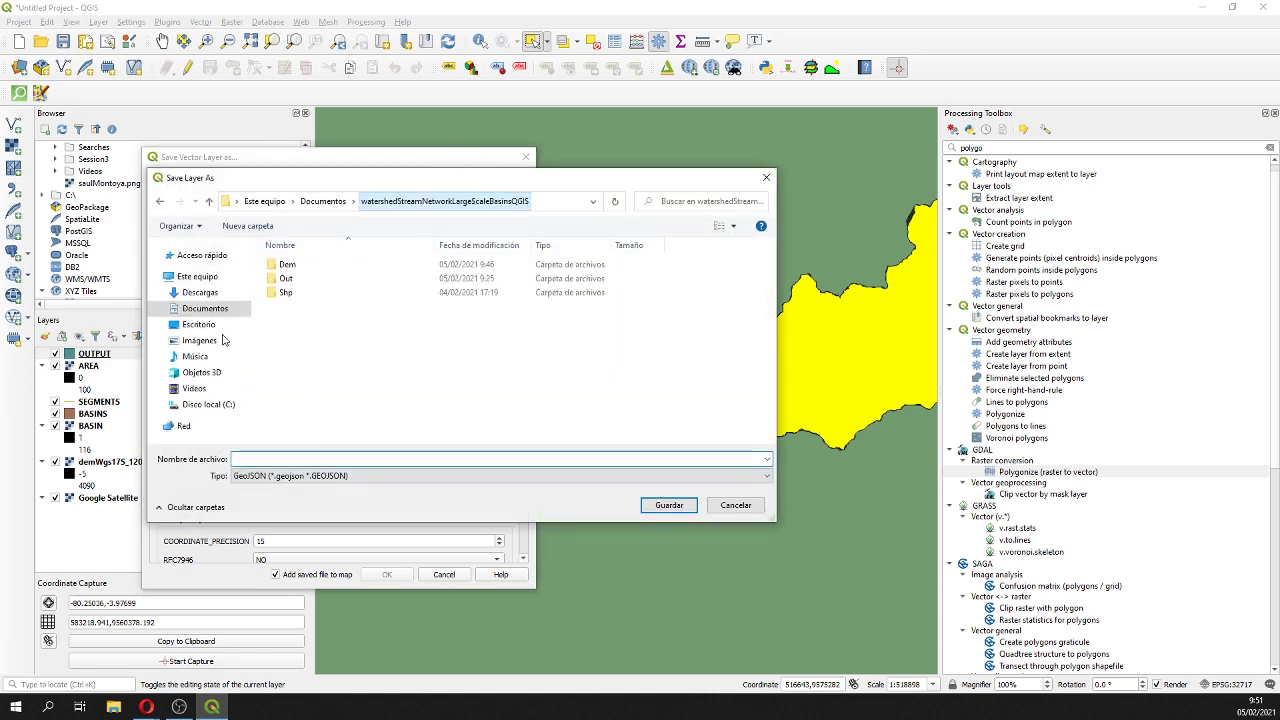
pyautogui.doubleClick(290, 285)
pyautogui.click(278, 459)
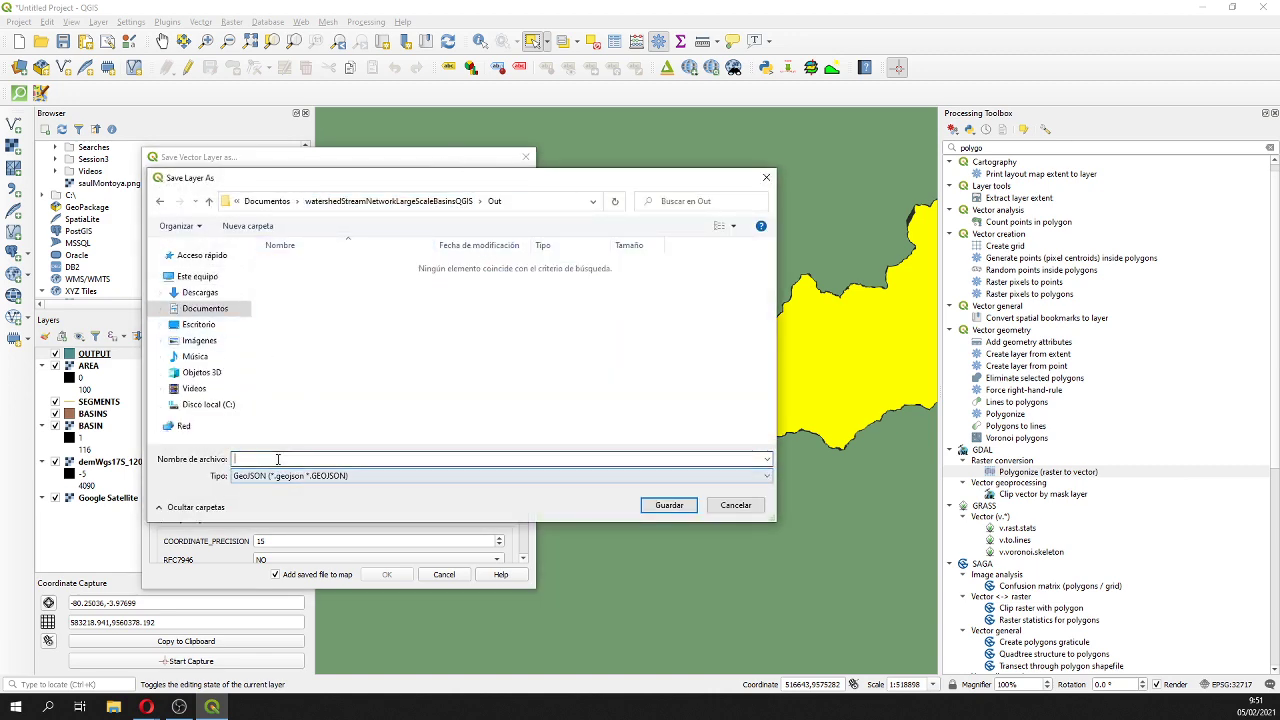
pyautogui.write('basin')
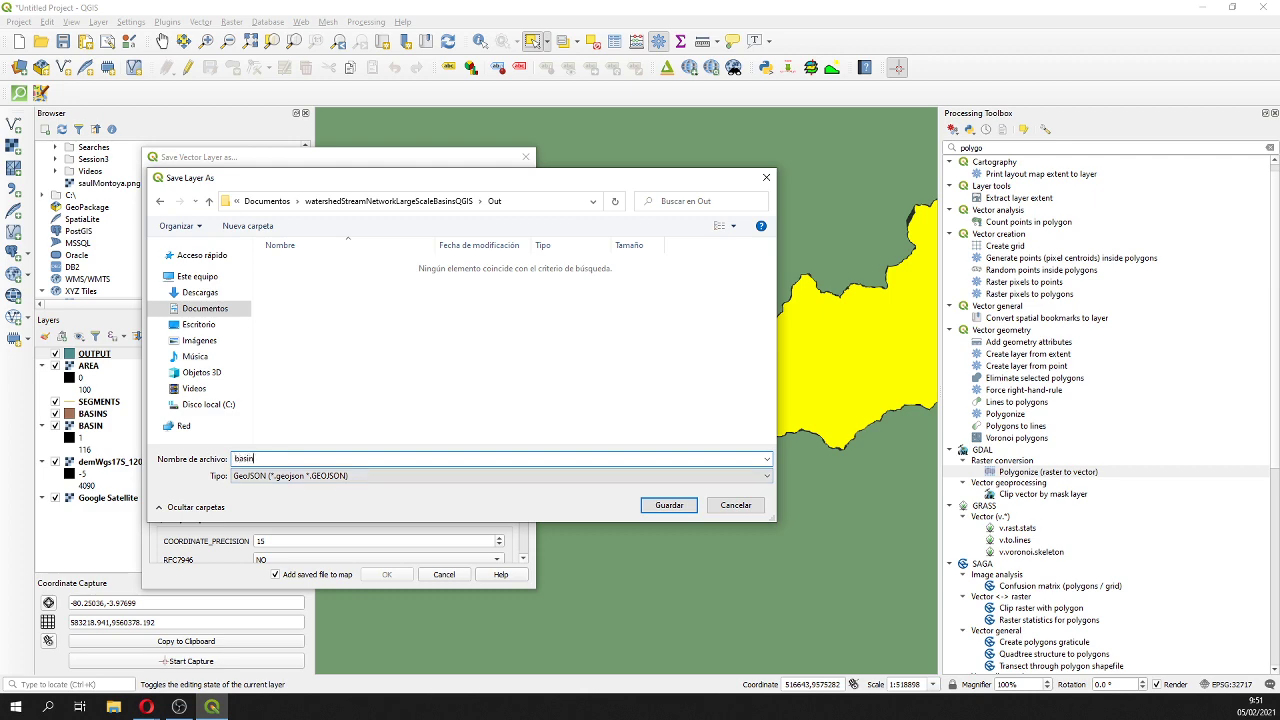
pyautogui.click(669, 505)
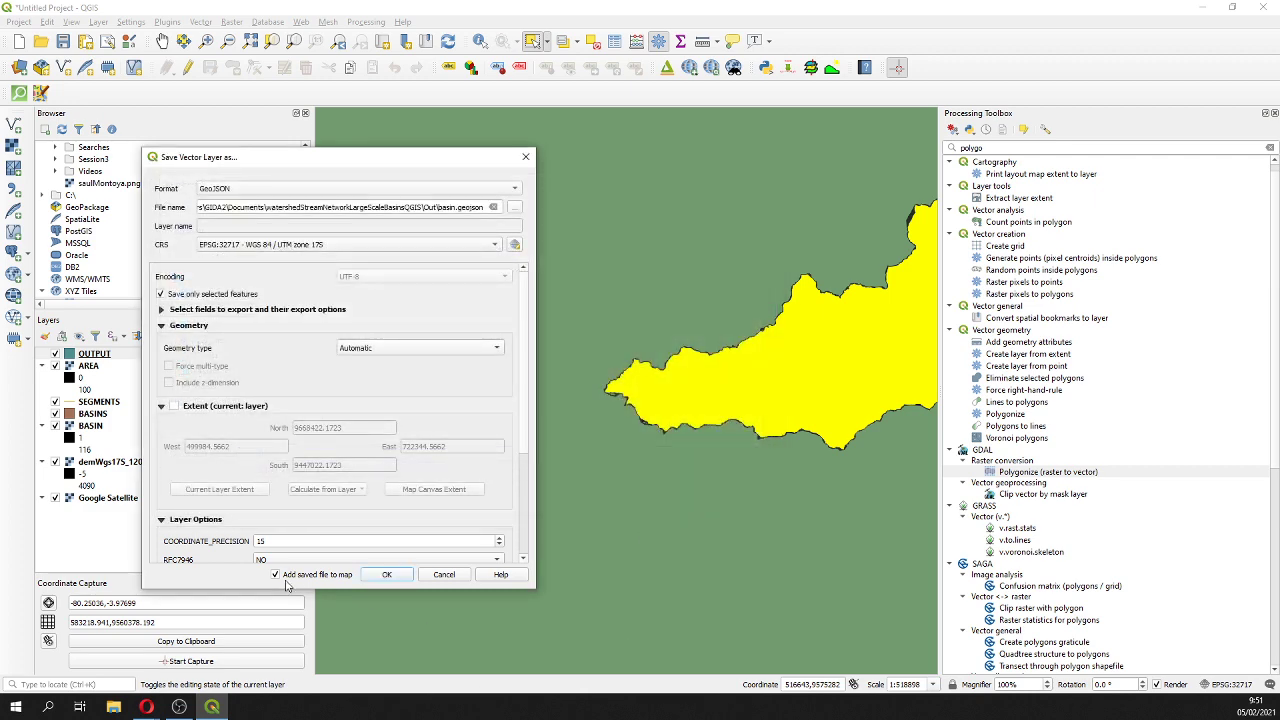
pyautogui.click(388, 575)
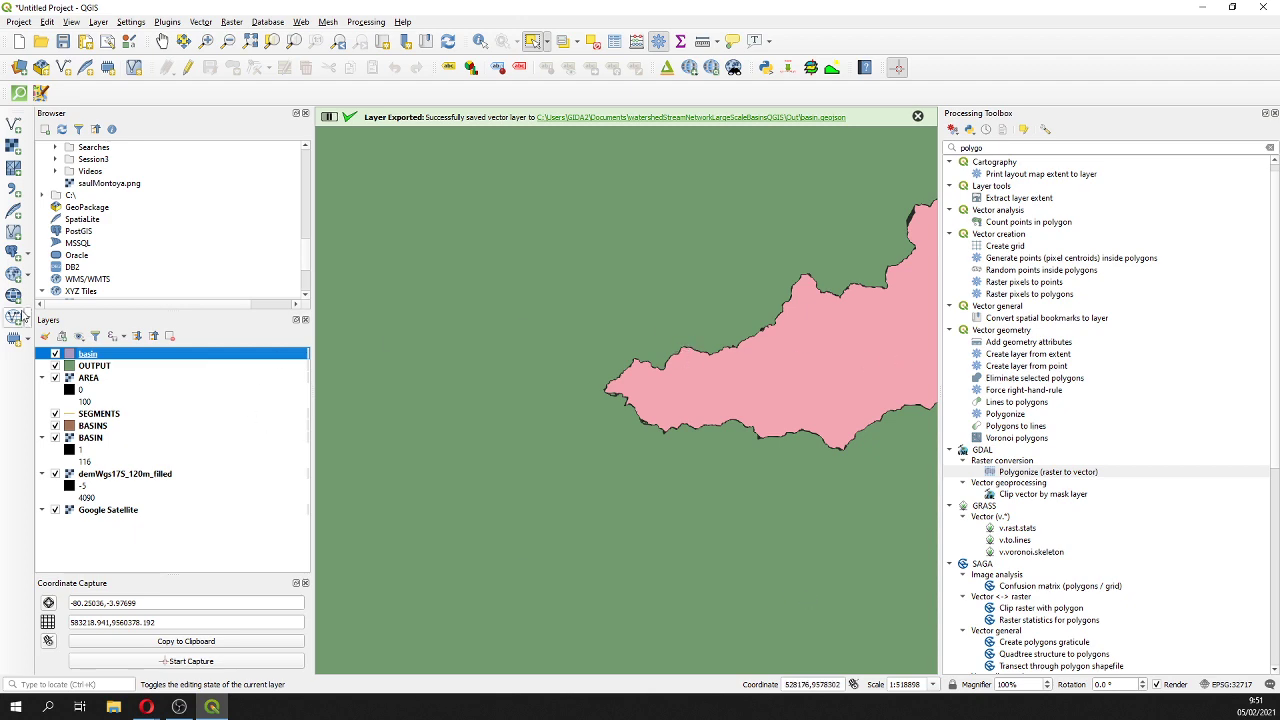
# - Hide the OUTPUT and AREA layers and move the SEGMENTS layer above the basin layer
pyautogui.click(55, 366)
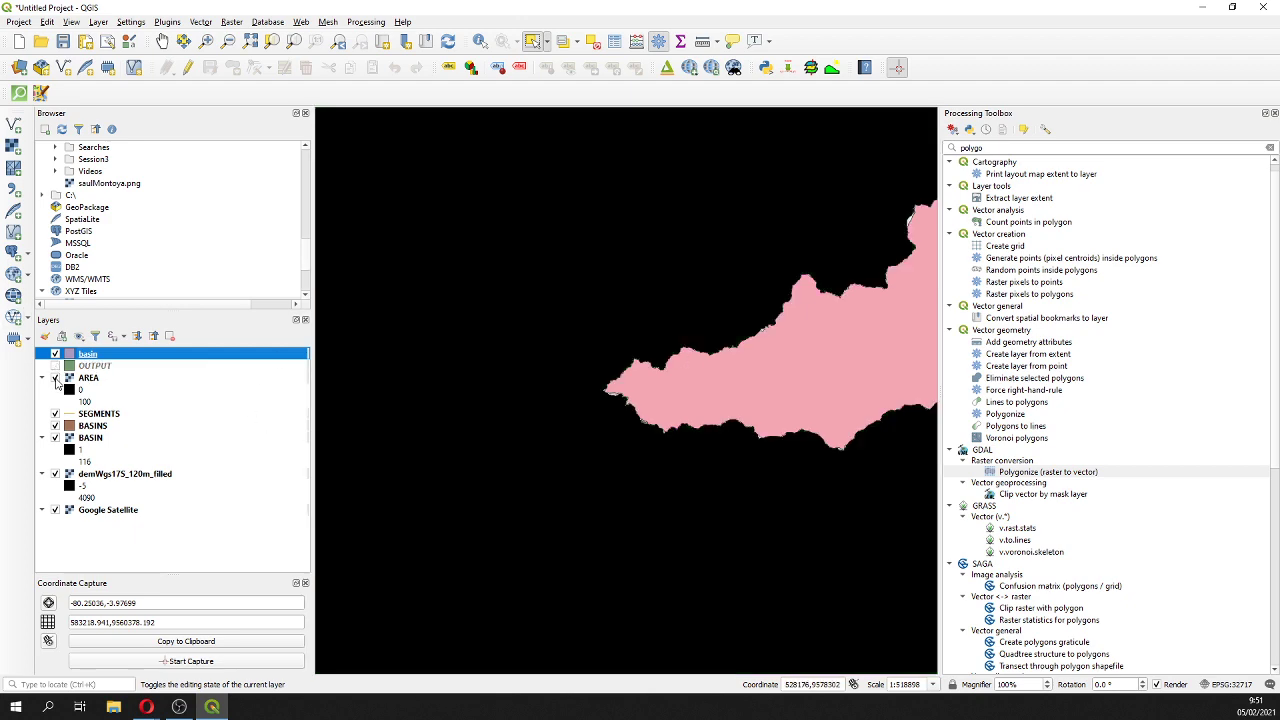
pyautogui.click(55, 379)
pyautogui.click(88, 416)
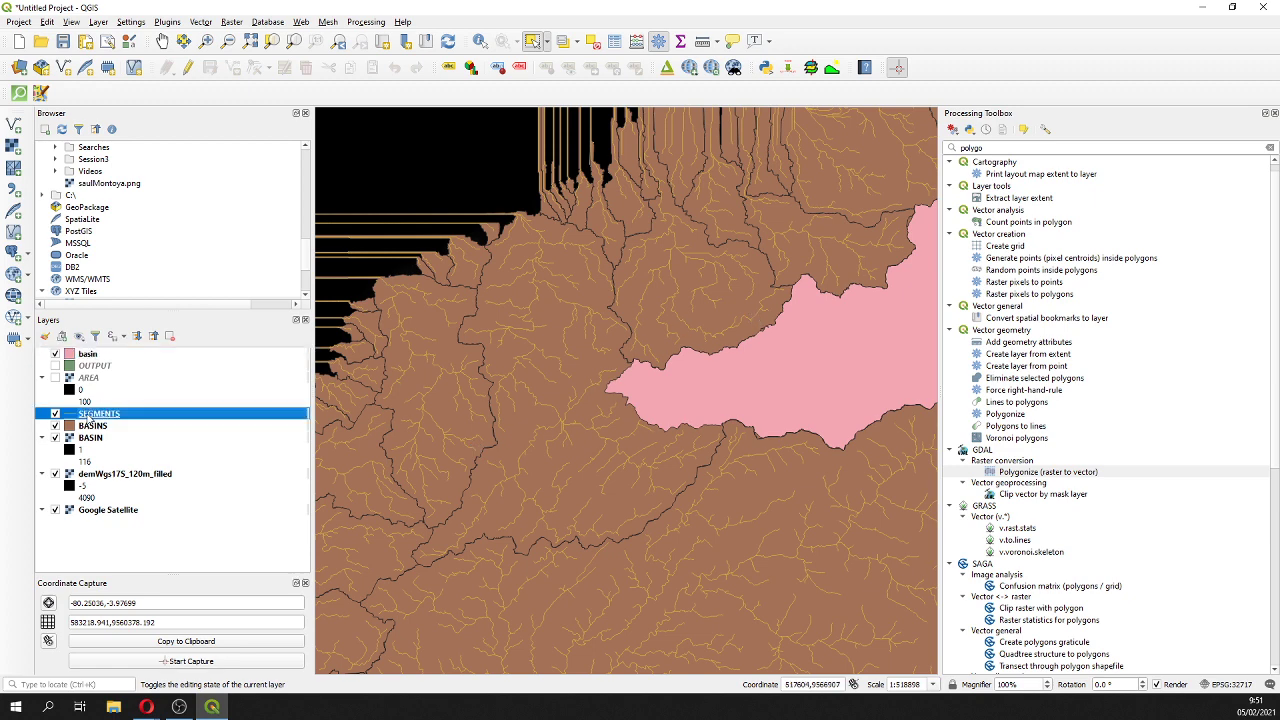
pyautogui.moveTo(88, 418); pyautogui.dragTo(82, 359)
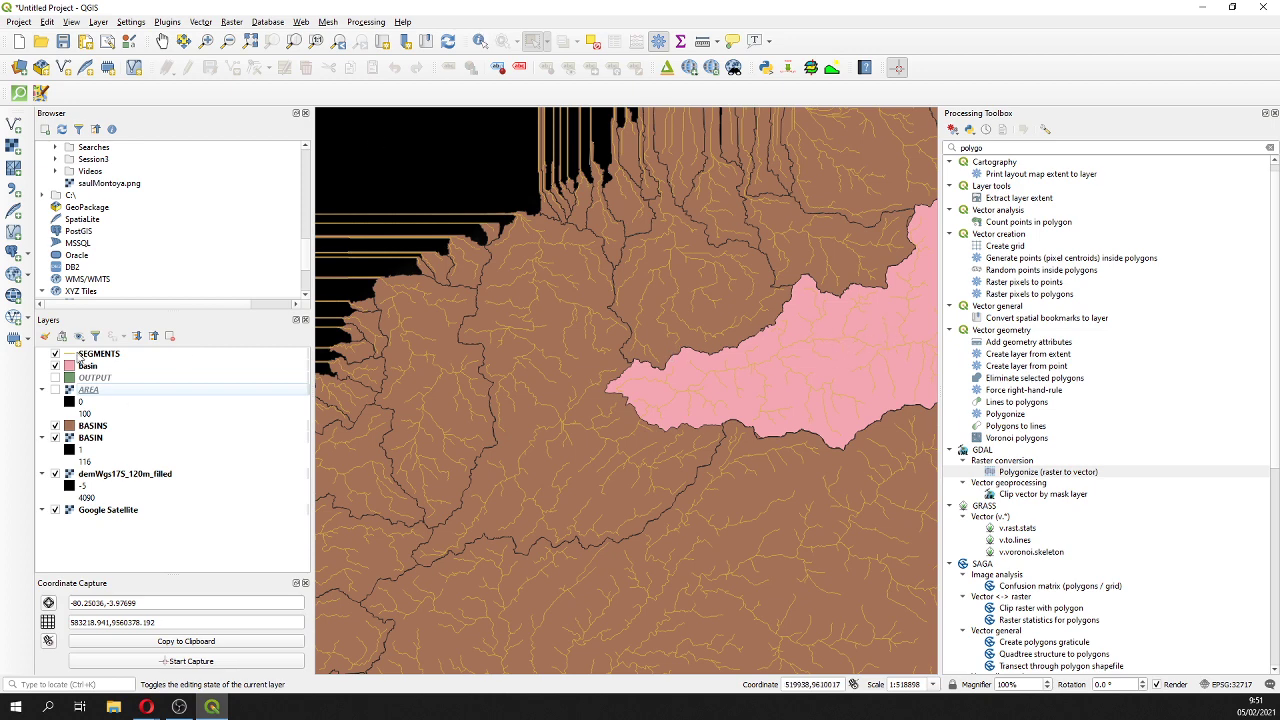
# - Style the SEGMENTS stream lines with the topo hydrology symbol preset
pyautogui.doubleClick(80, 358)
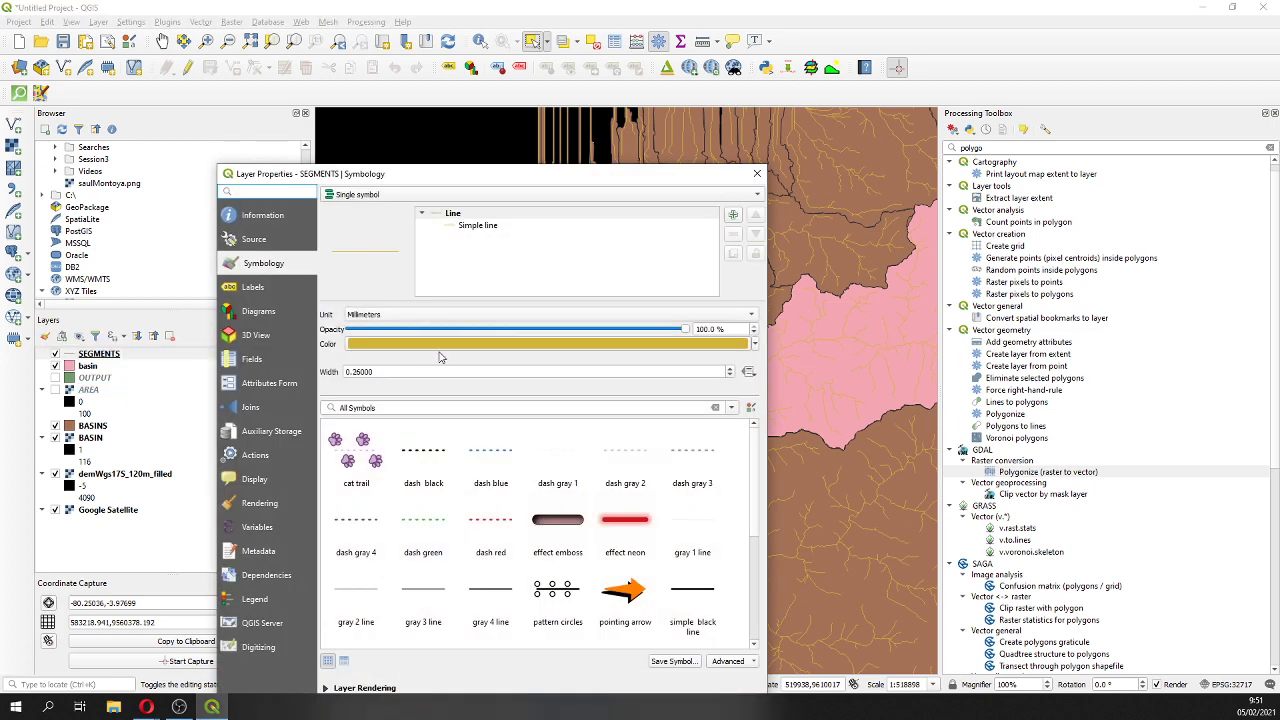
pyautogui.scroll(-5, 557, 540)
pyautogui.click(557, 530)
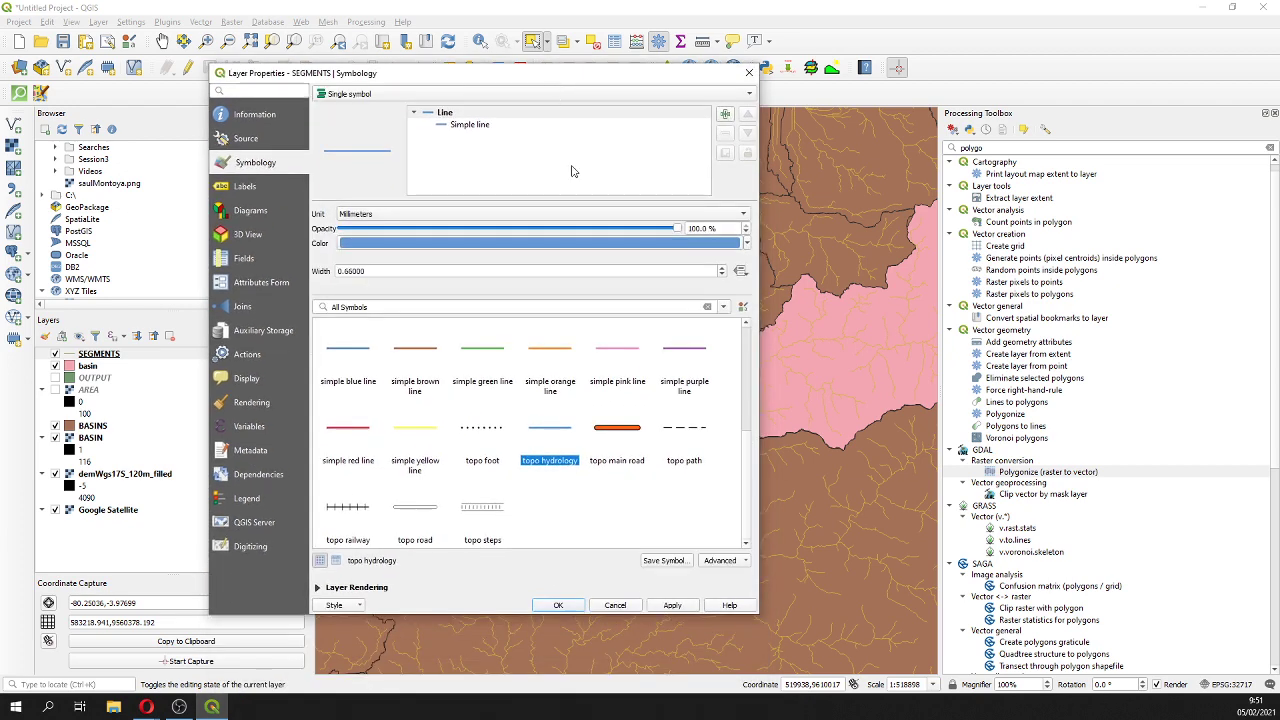
pyautogui.click(672, 605)
pyautogui.click(558, 605)
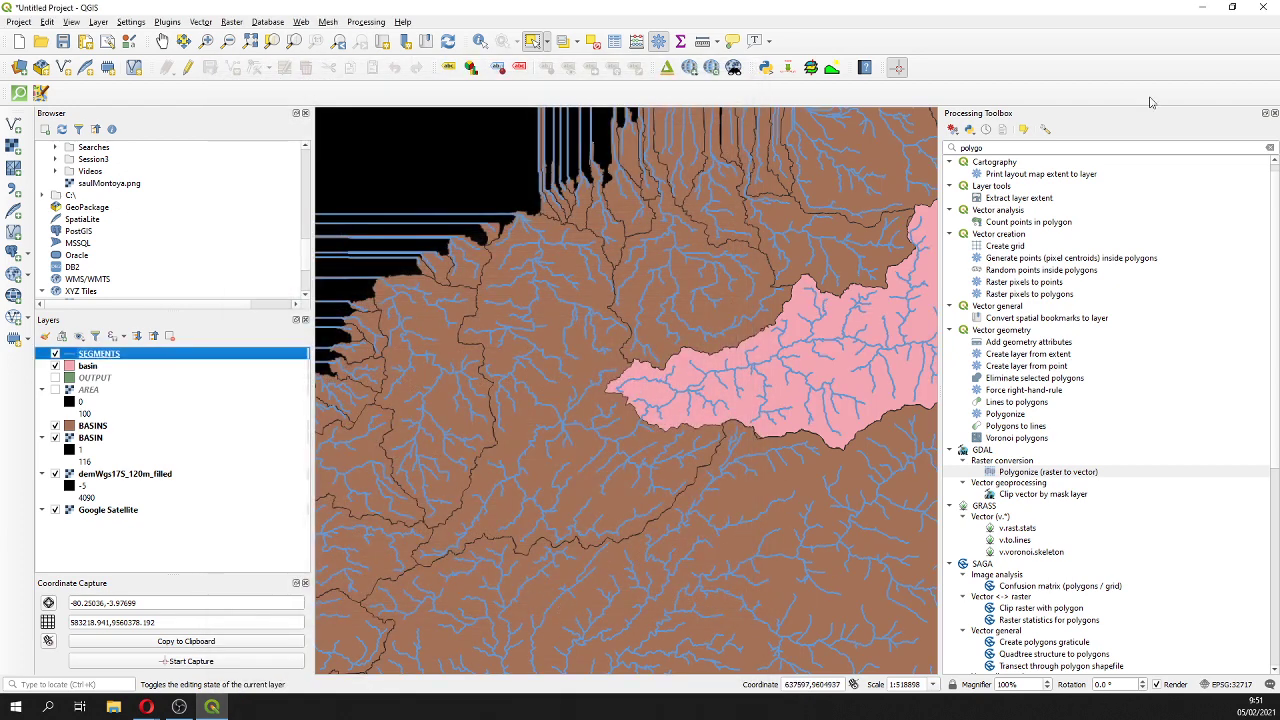
# - Search the processing toolbox for the clip tools
pyautogui.moveTo(1103, 157); pyautogui.dragTo(875, 154)
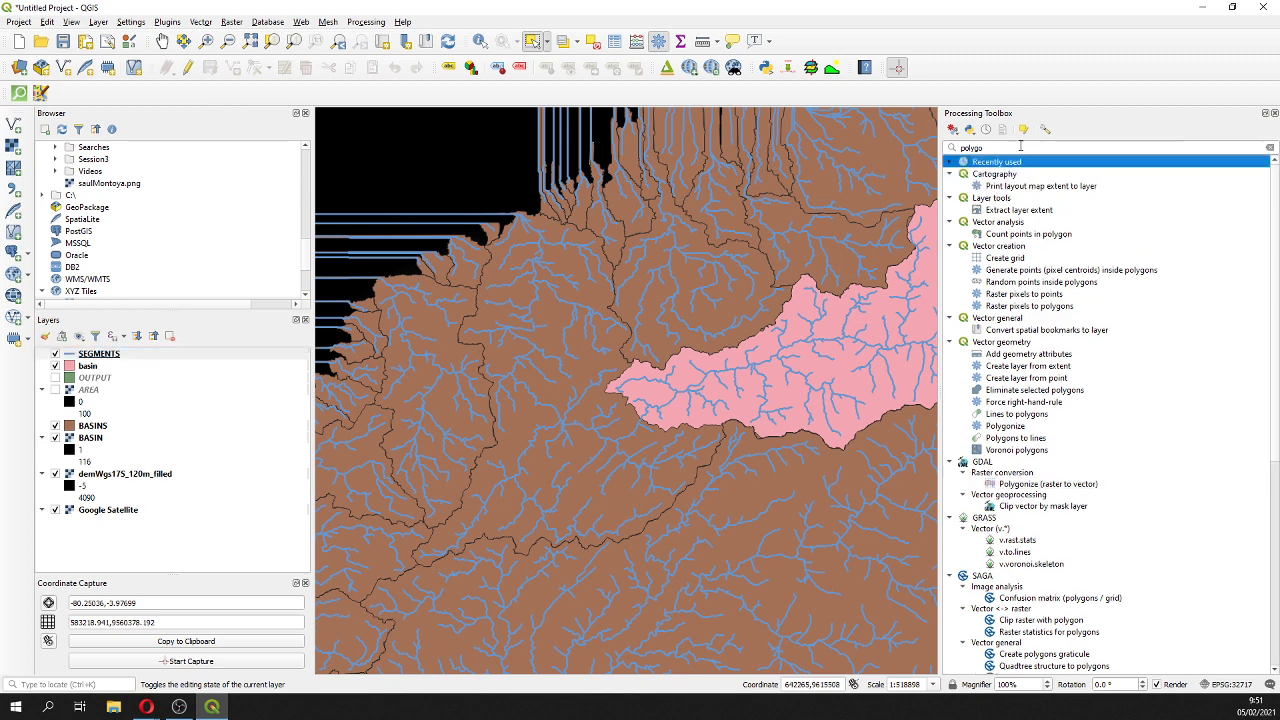
pyautogui.moveTo(1022, 147); pyautogui.dragTo(764, 145)
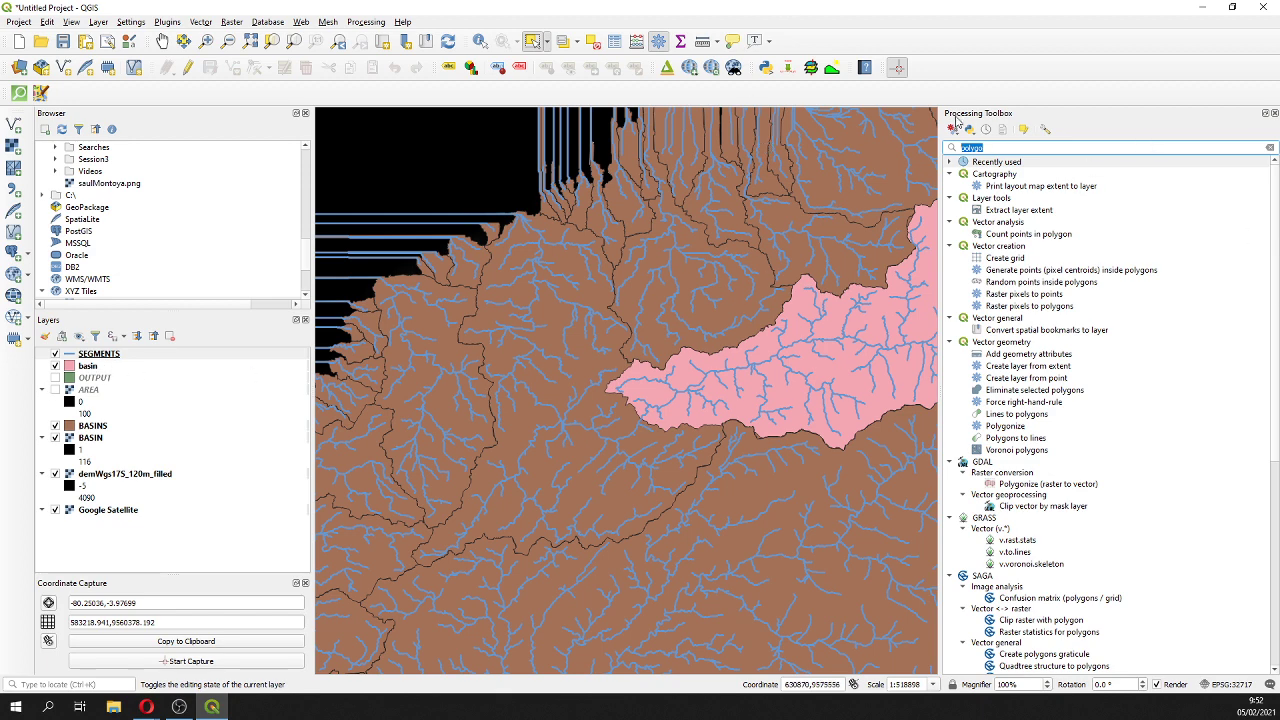
pyautogui.write('cl')
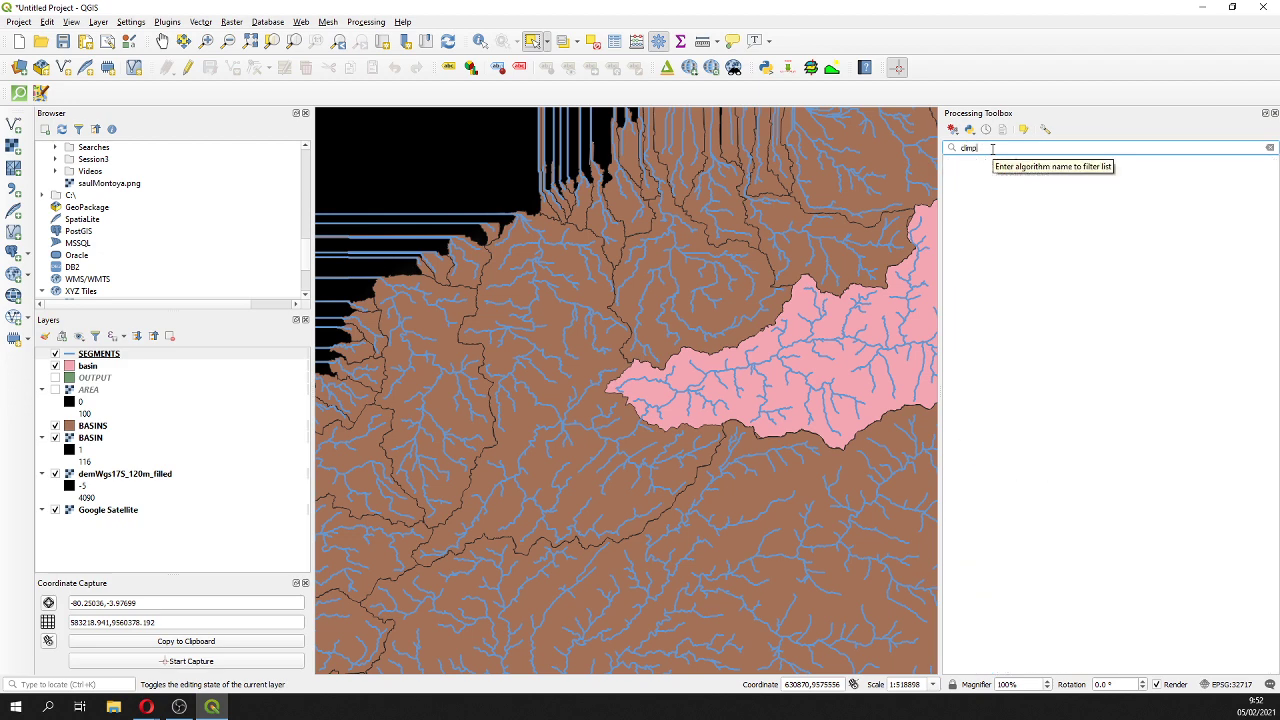
pyautogui.write('ip')
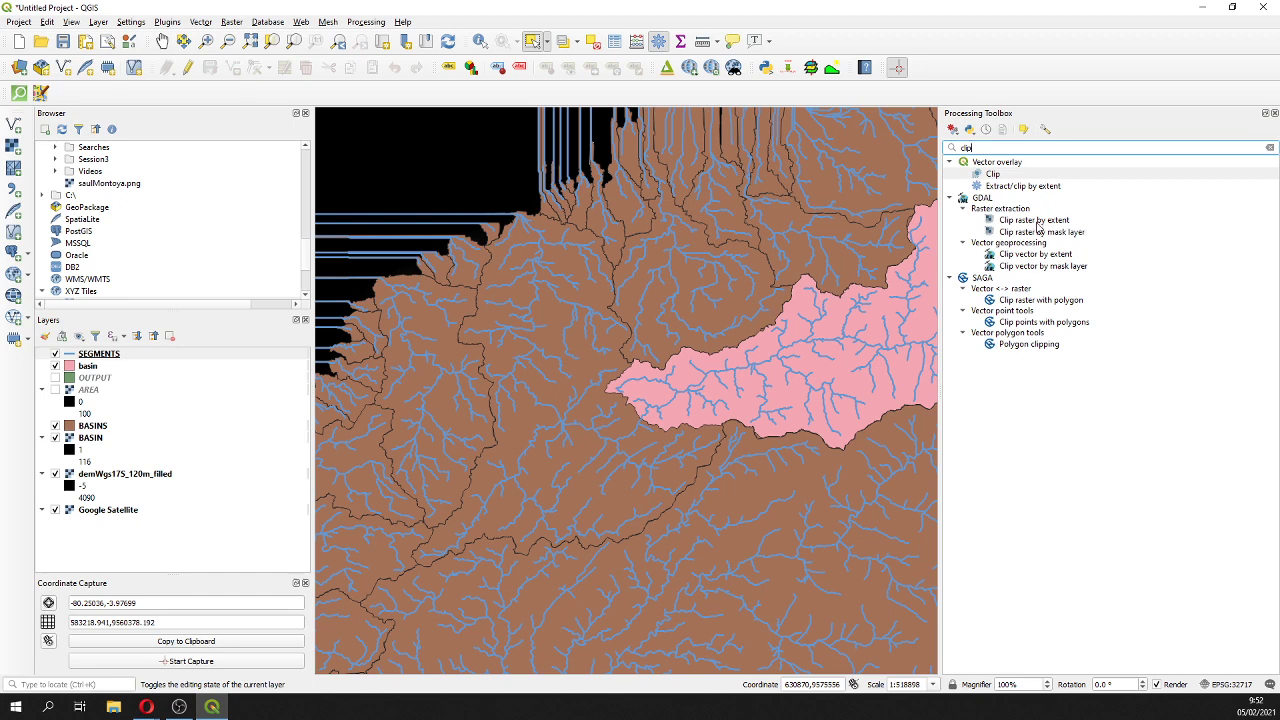
# - Clip the SEGMENTS stream layer with BASINS as the overlay layer, output to a temporary layer
pyautogui.doubleClick(995, 176)
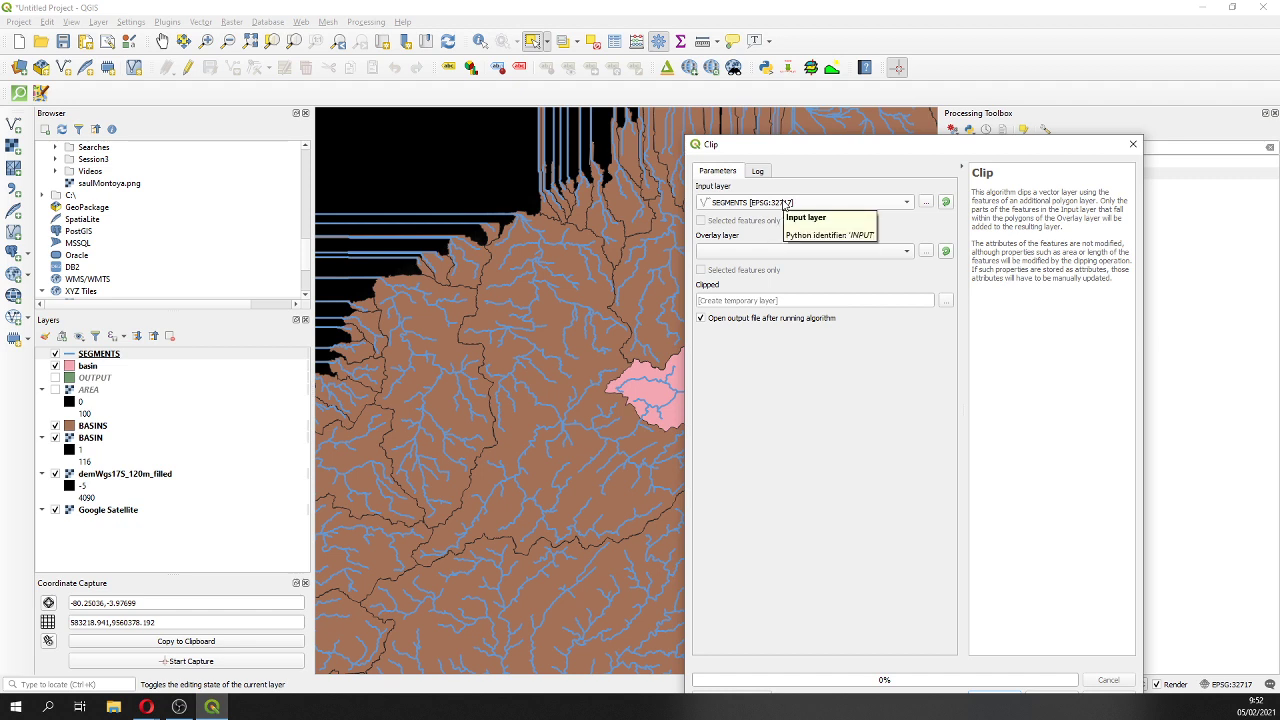
pyautogui.click(763, 251)
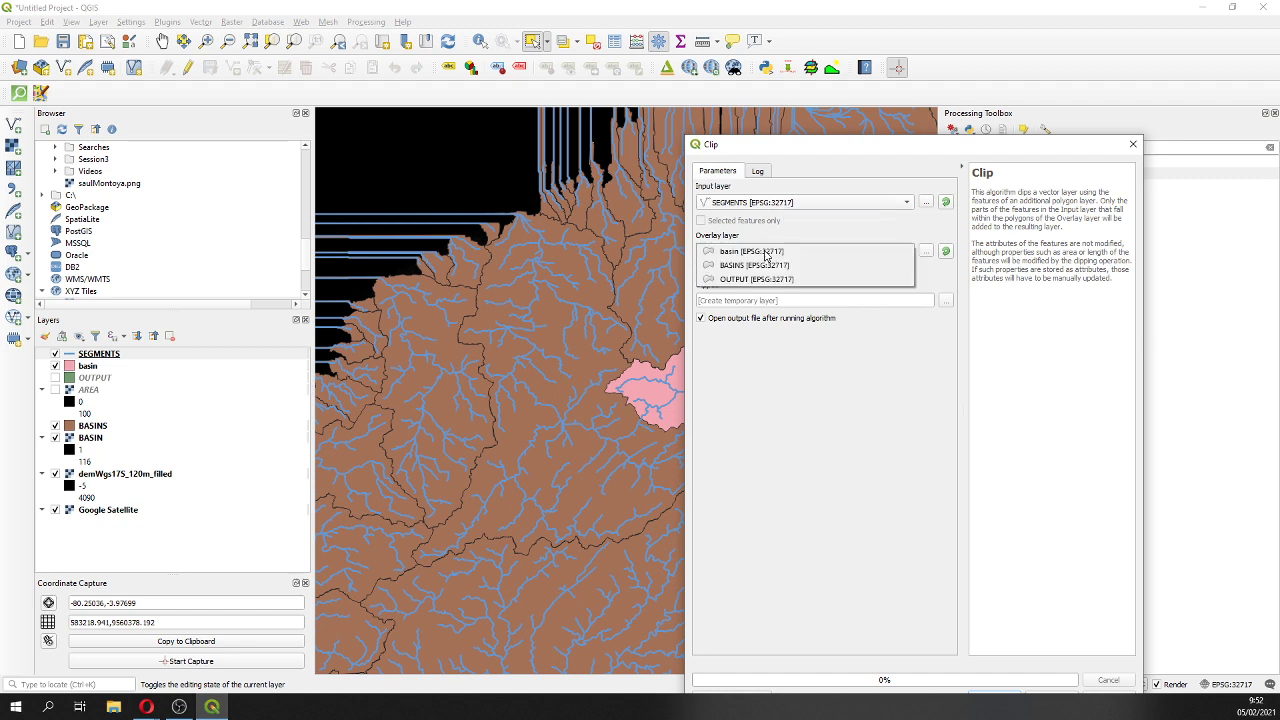
pyautogui.click(764, 266)
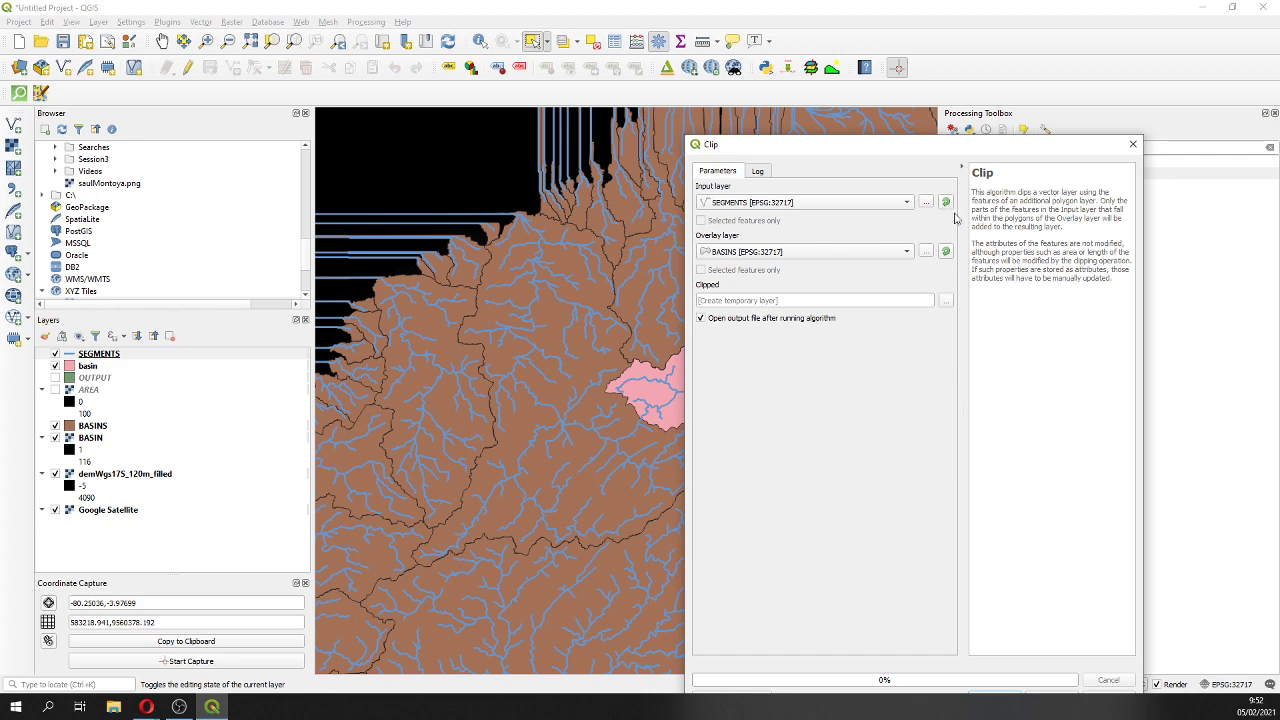
pyautogui.moveTo(954, 150); pyautogui.dragTo(717, 33)
pyautogui.click(759, 581)
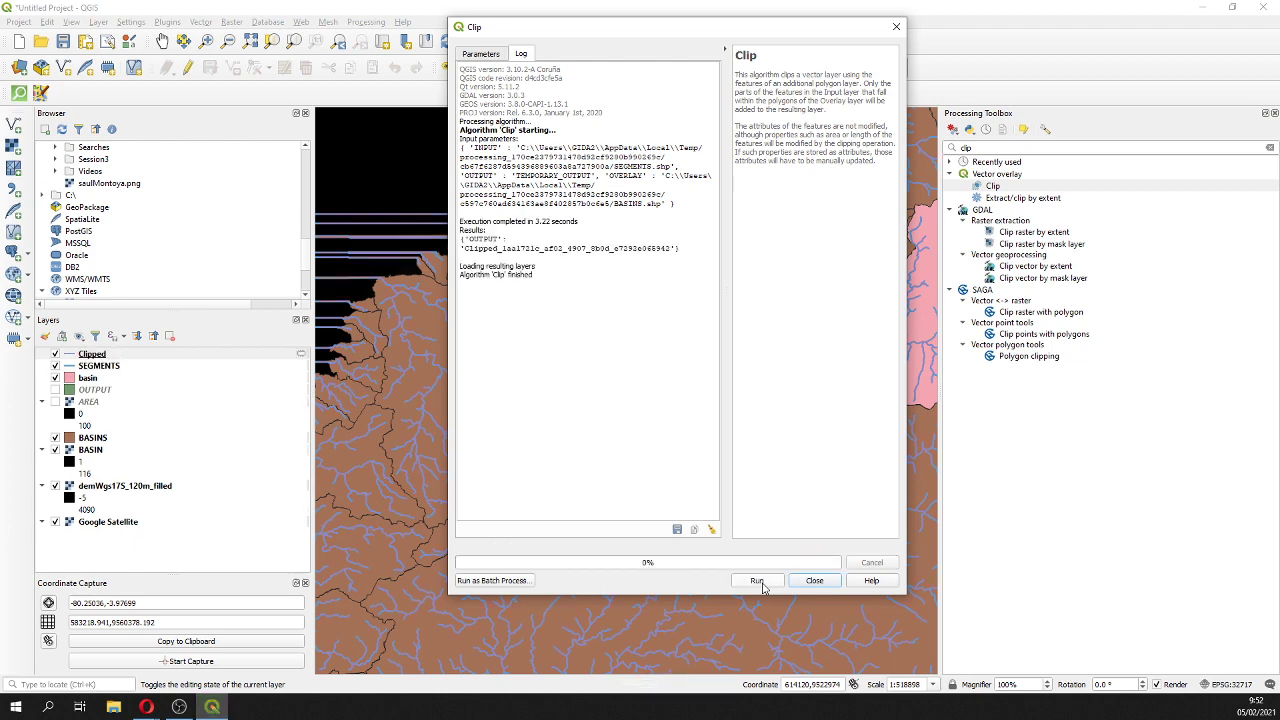
pyautogui.click(896, 27)
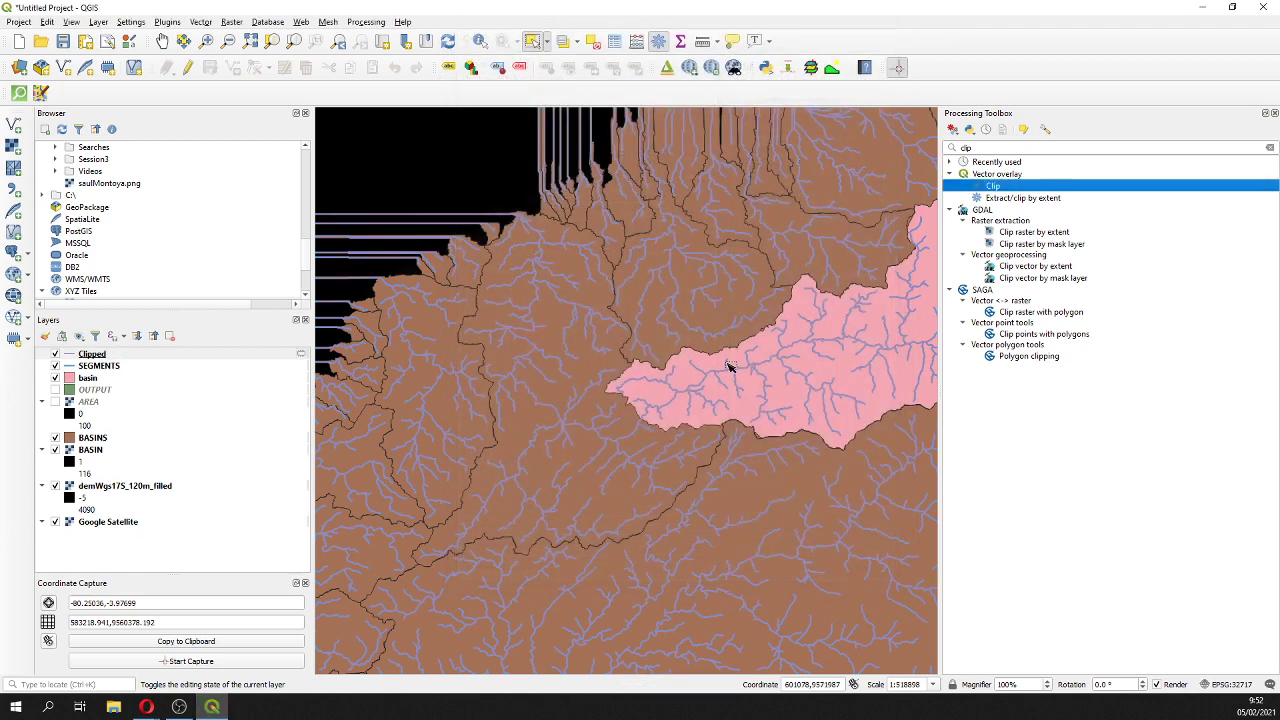
# - Examine the extent of the clipped streams by switching the SEGMENTS and basin layers off and on again
pyautogui.click(55, 366)
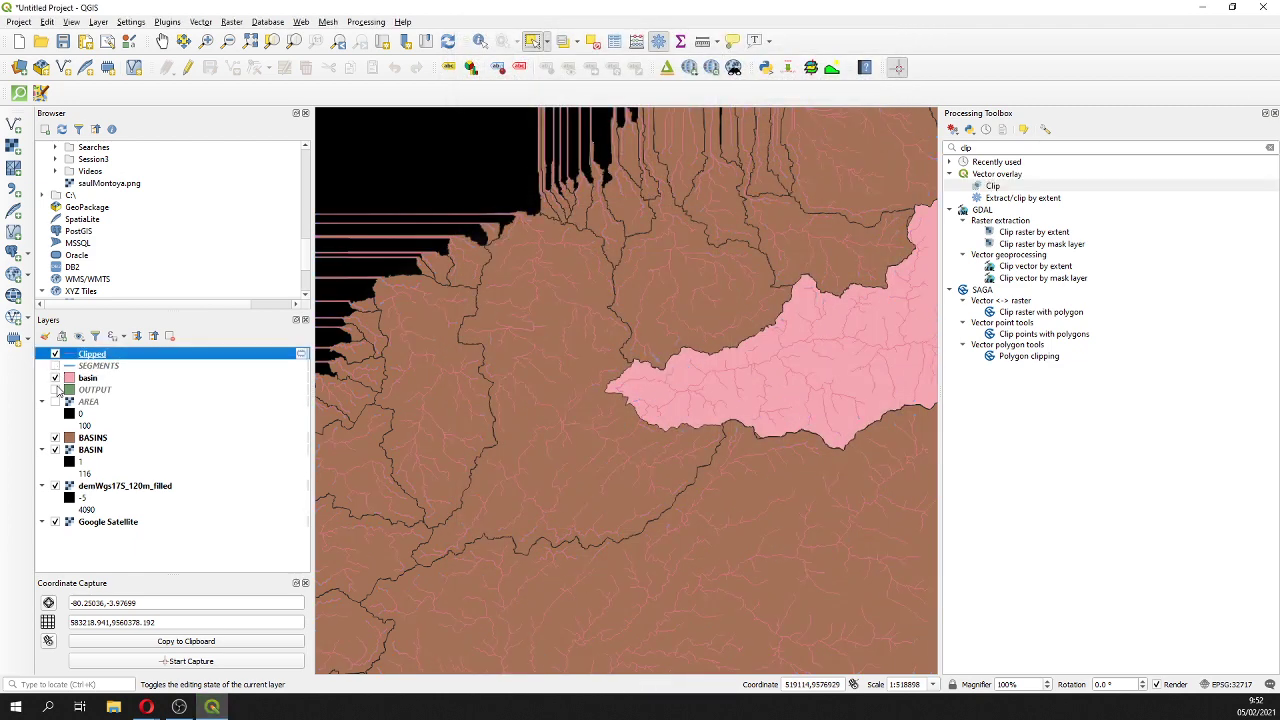
pyautogui.click(55, 378)
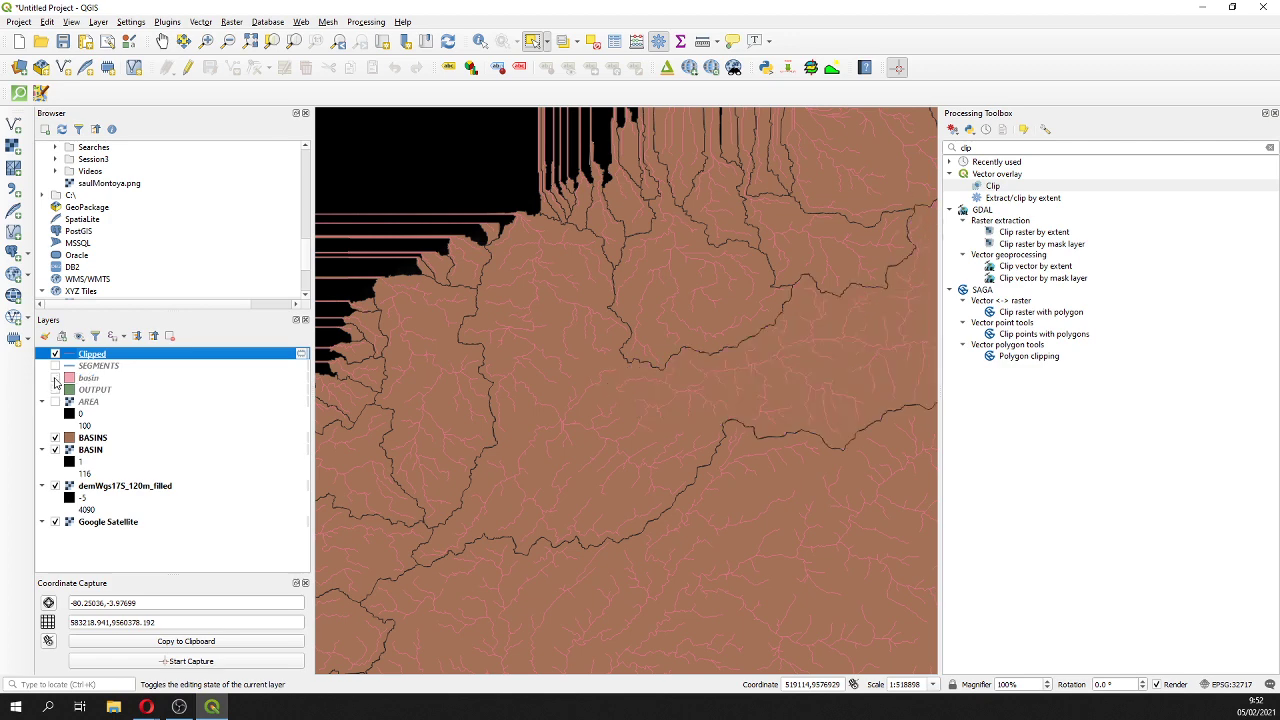
pyautogui.click(55, 378)
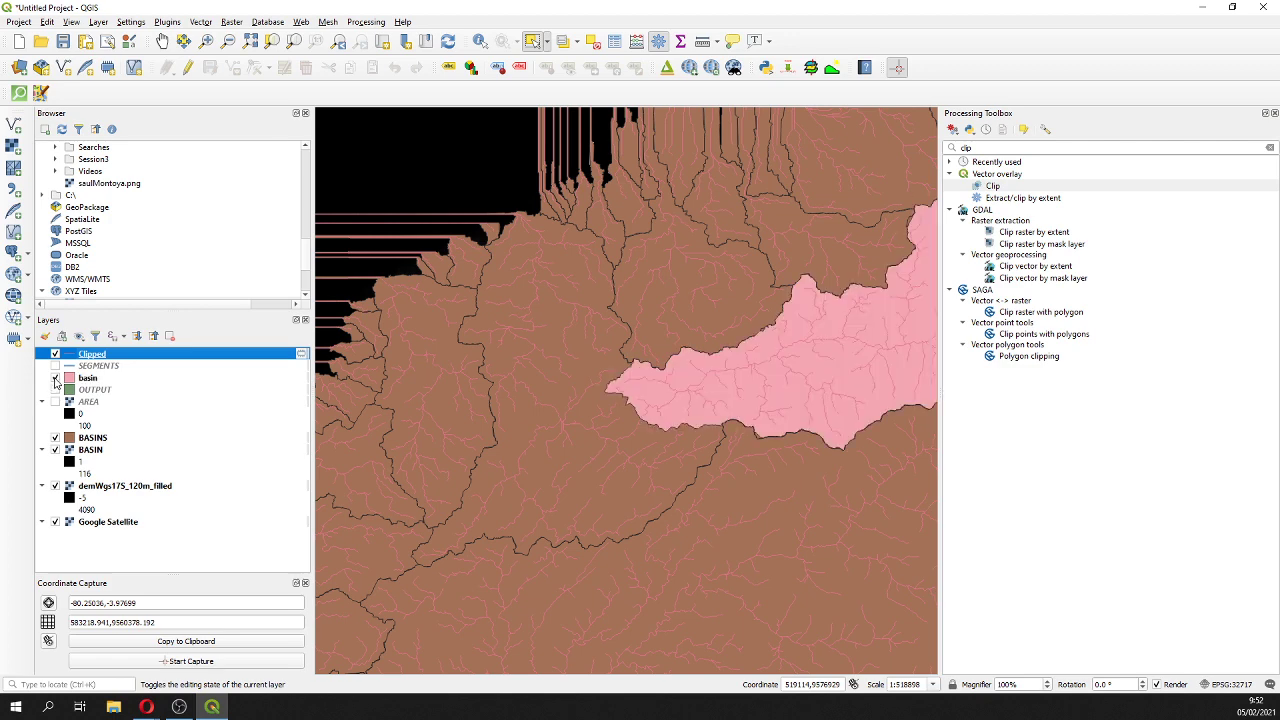
pyautogui.click(55, 366)
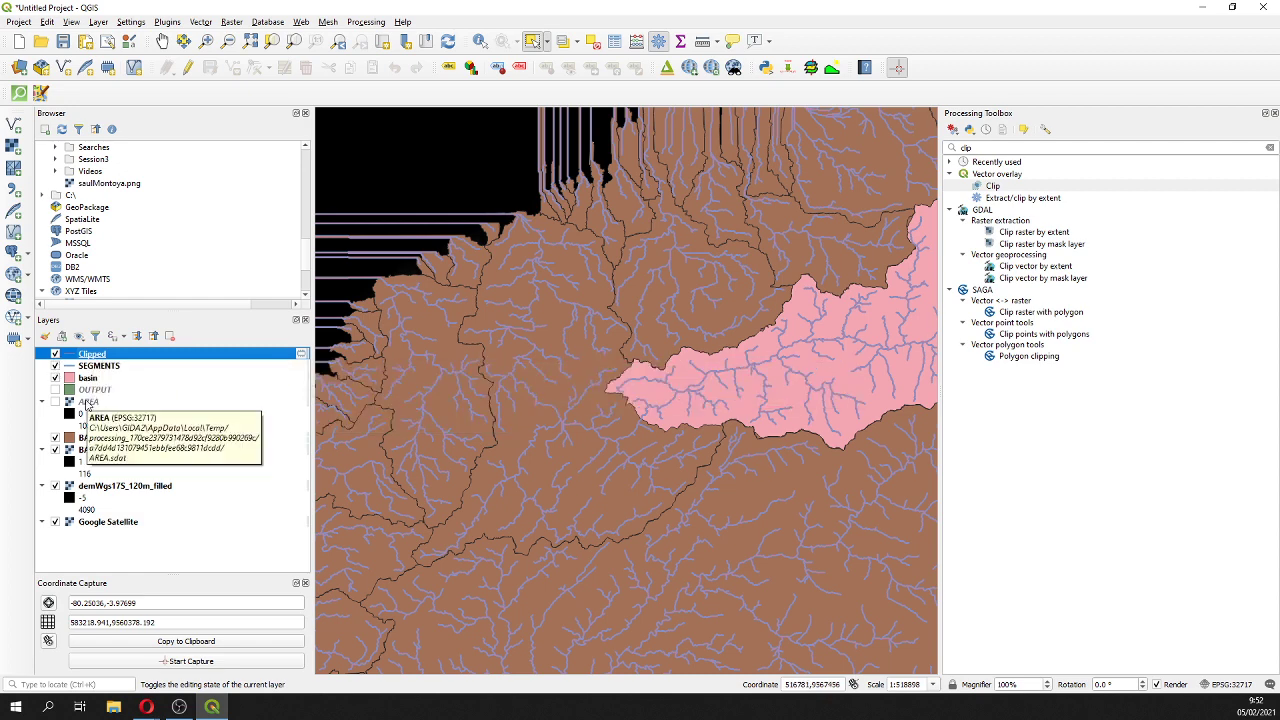
# - Remove the BASIN, BASINS, AREA and OUTPUT layers from the project
pyautogui.click(83, 452)
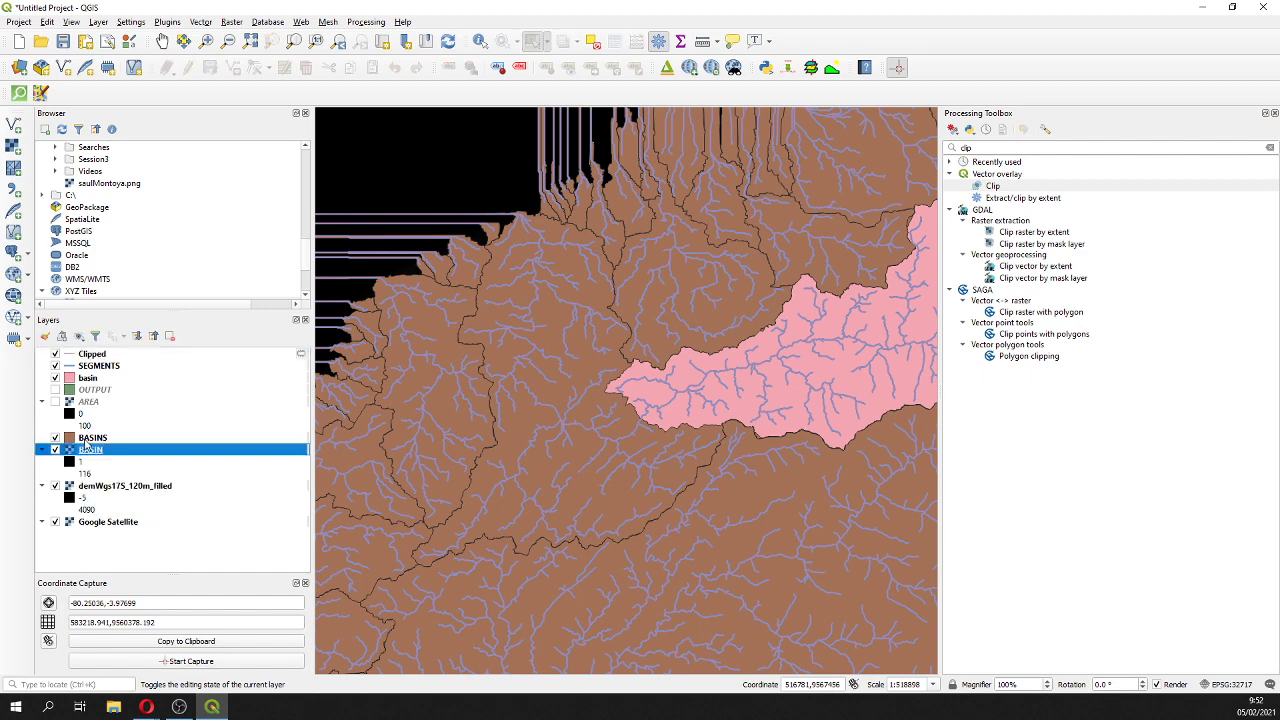
pyautogui.keyDown('ctrl'); pyautogui.click(86, 437); pyautogui.keyUp('ctrl')
pyautogui.keyDown('ctrl'); pyautogui.click(86, 402); pyautogui.keyUp('ctrl')
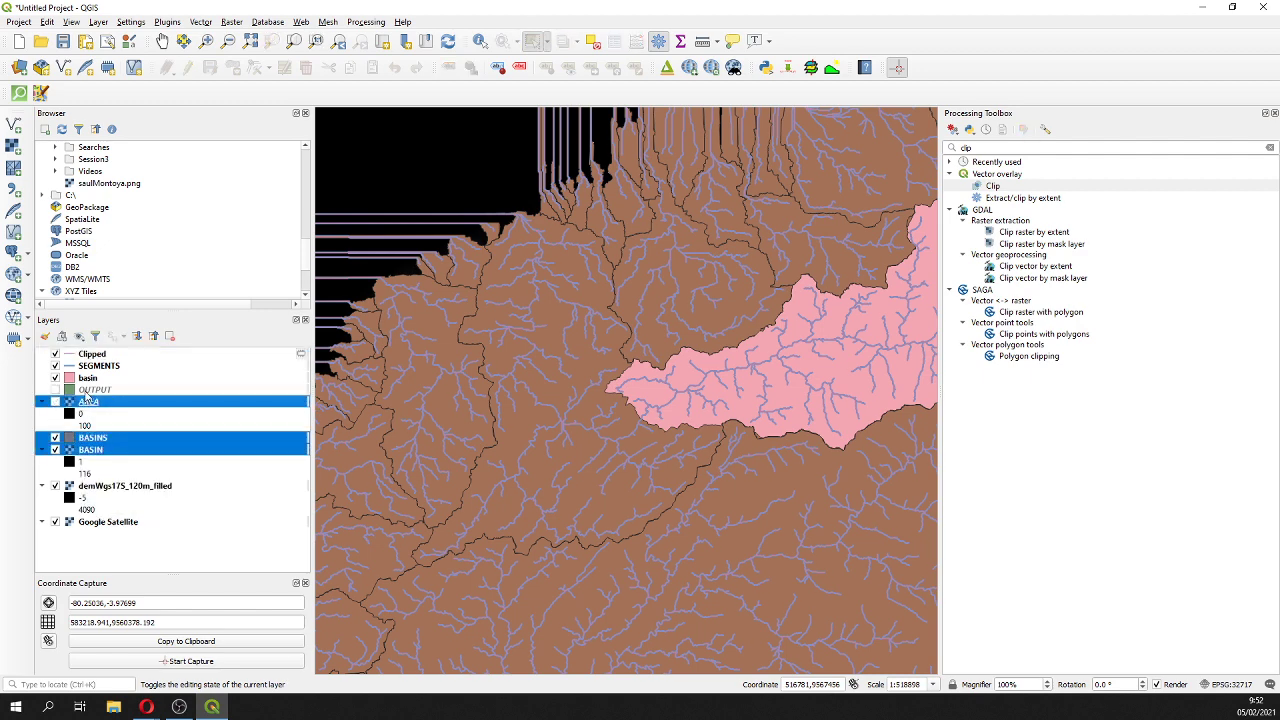
pyautogui.keyDown('ctrl'); pyautogui.click(88, 390); pyautogui.keyUp('ctrl')
pyautogui.rightClick(87, 391)
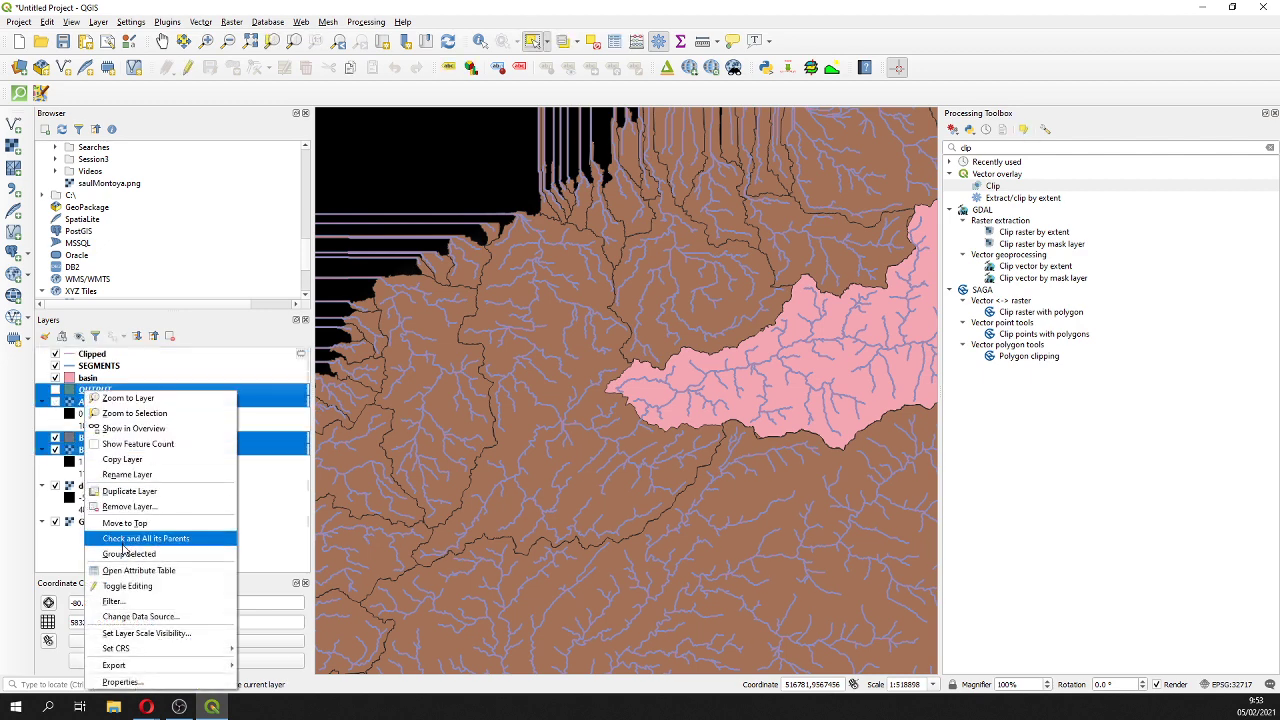
pyautogui.click(123, 508)
pyautogui.click(581, 367)
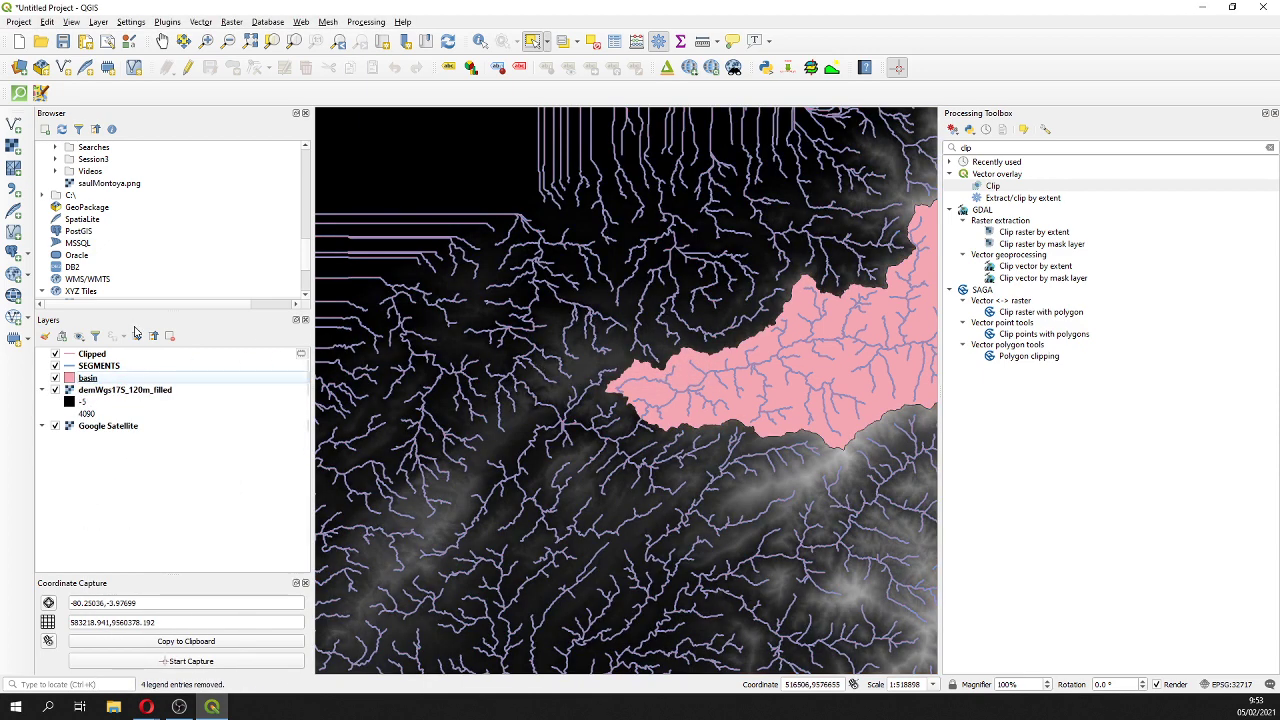
# - Remove the Clipped stream layer from the project and leave the SEGMENTS layer displayed
pyautogui.click(55, 354)
pyautogui.click(55, 354)
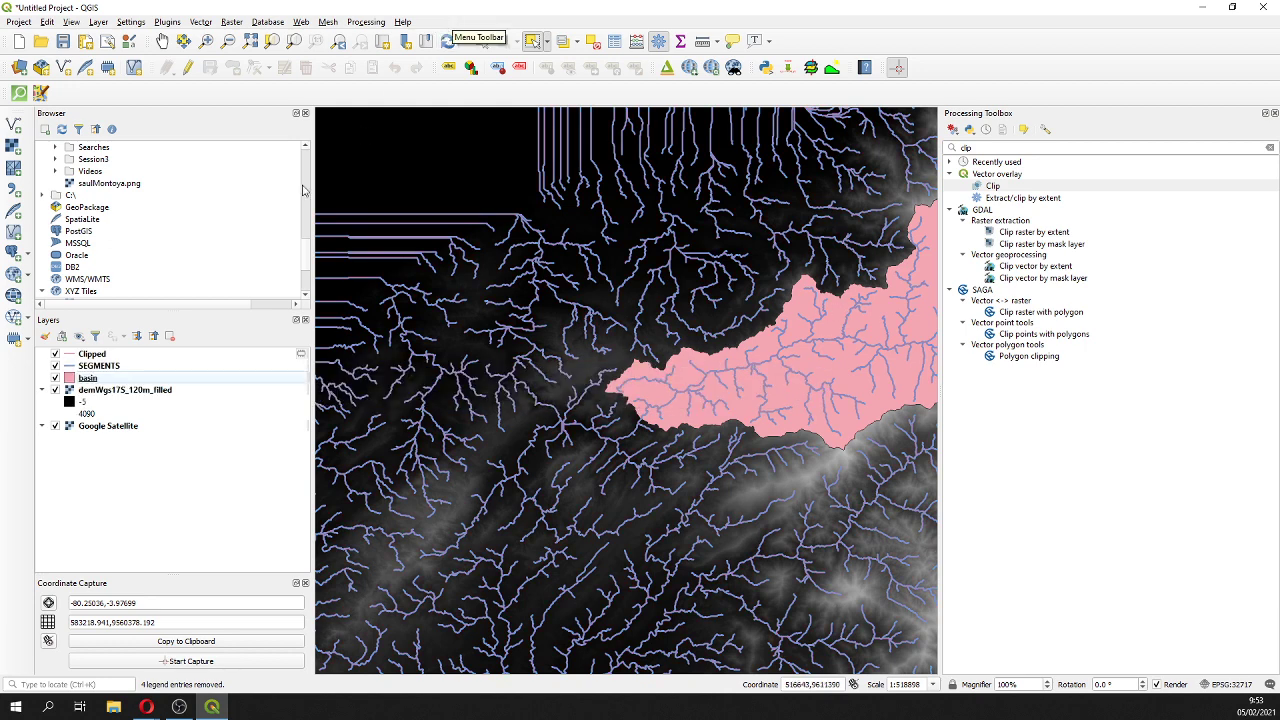
pyautogui.click(55, 366)
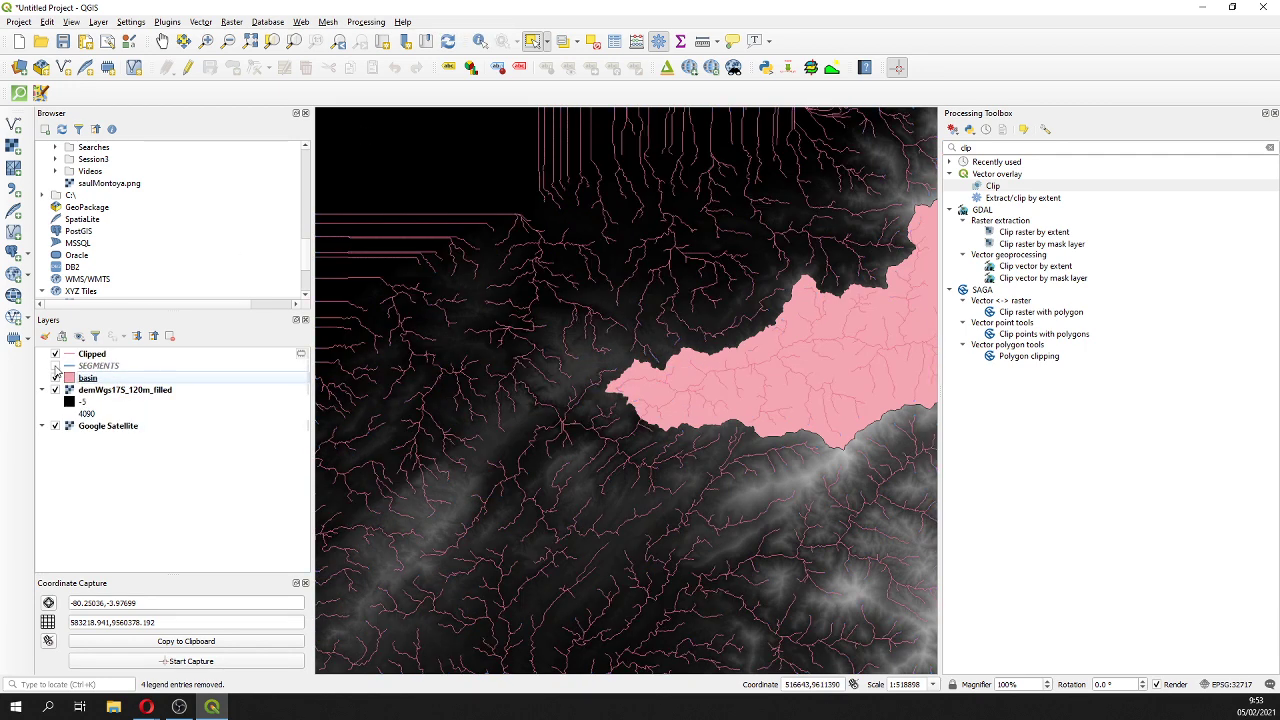
pyautogui.click(95, 356)
pyautogui.rightClick(94, 354)
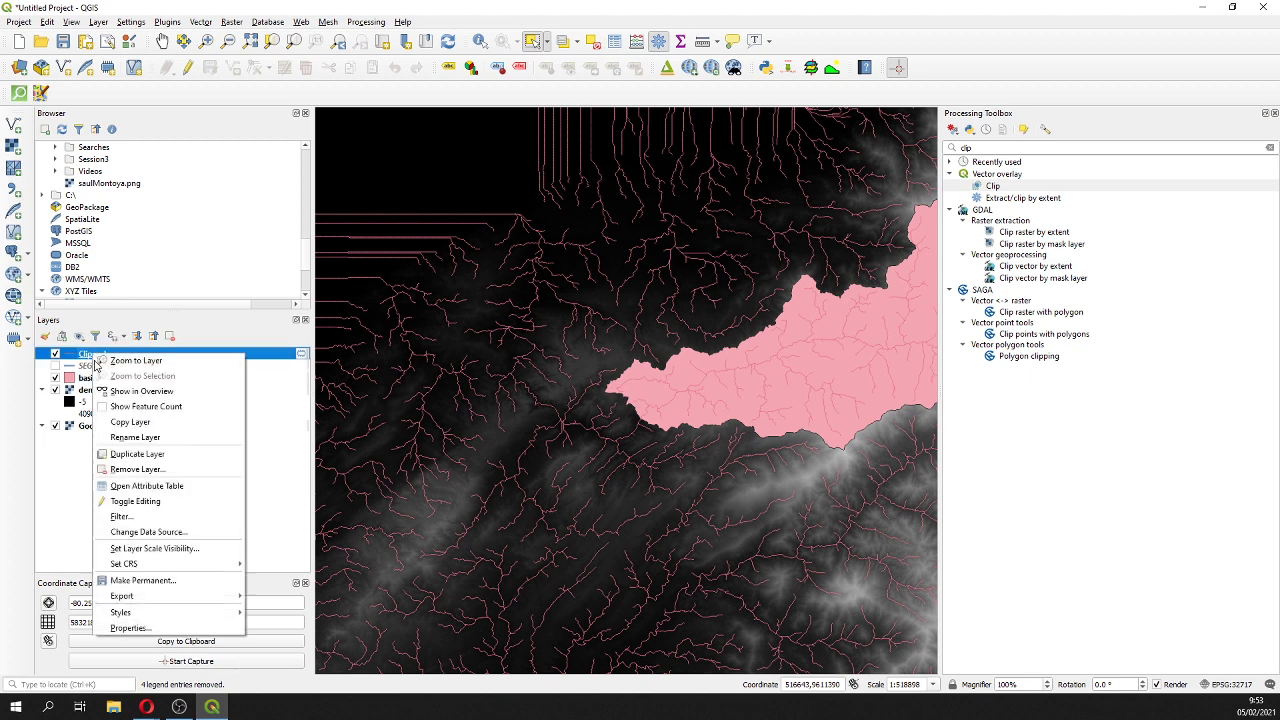
pyautogui.click(137, 469)
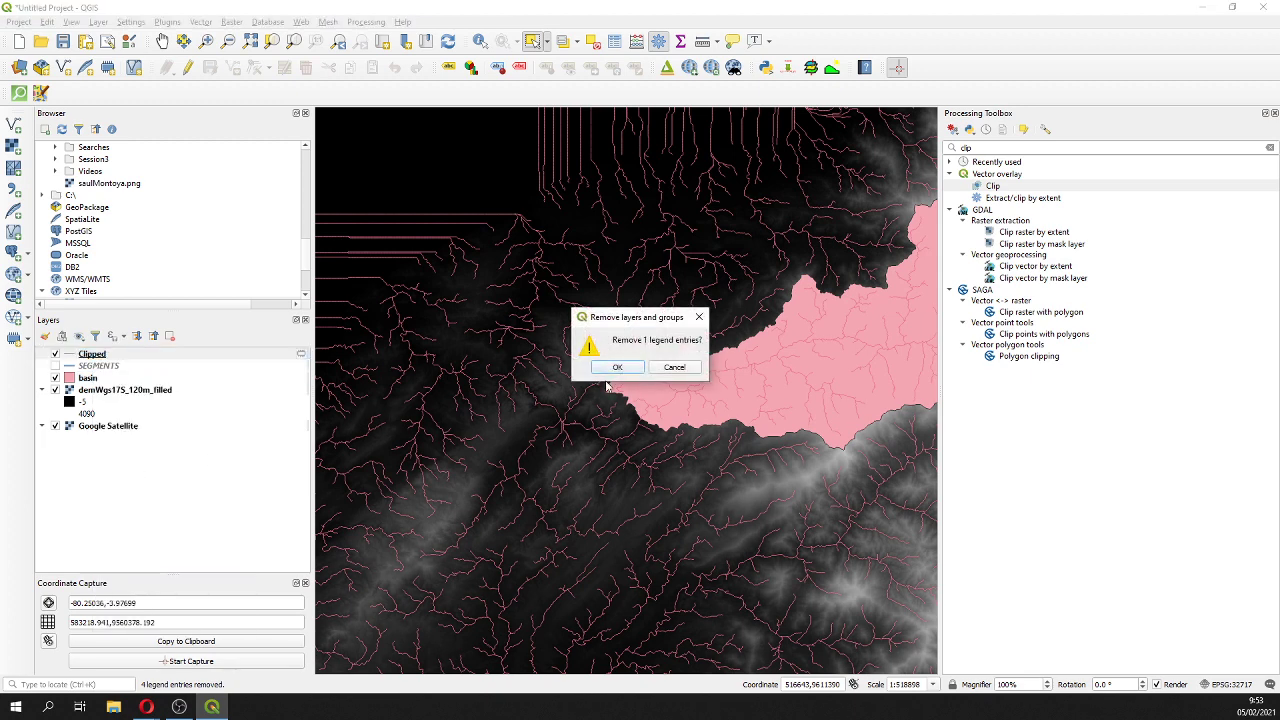
pyautogui.click(609, 375)
pyautogui.click(55, 354)
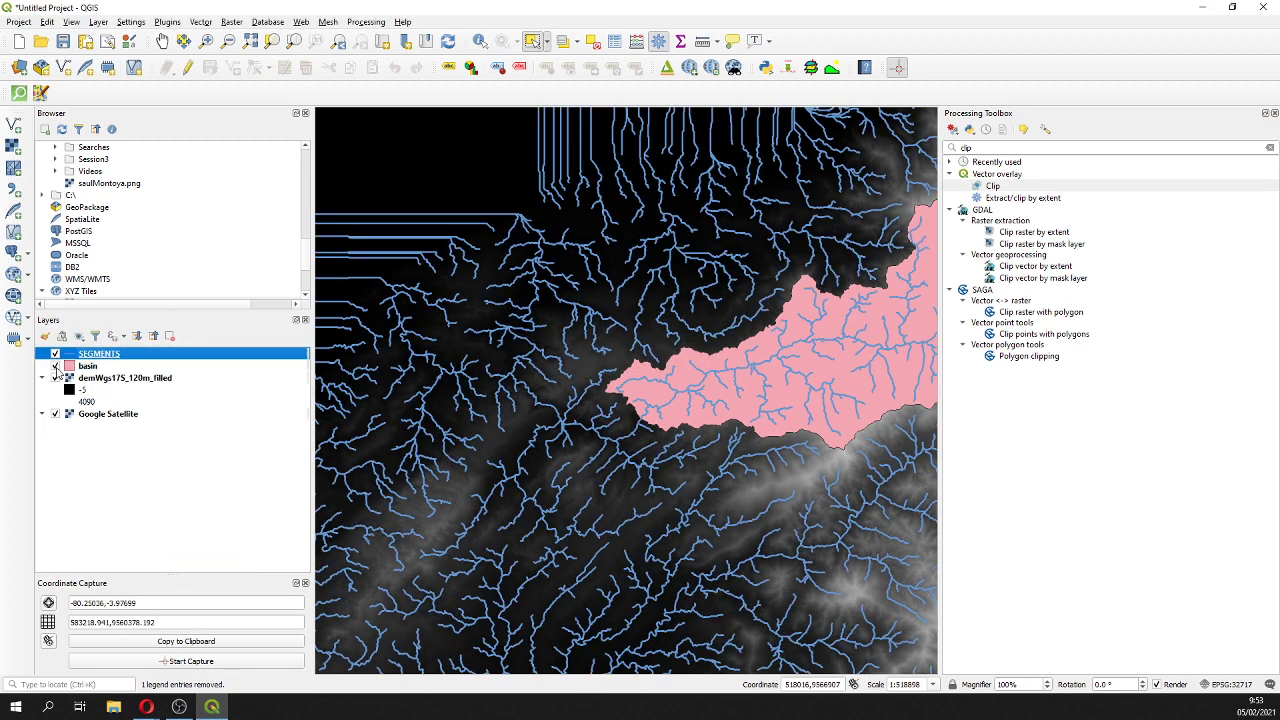
# - Clip the SEGMENTS stream layer with the basin polygon as the overlay layer, output to a temporary layer
pyautogui.click(82, 378)
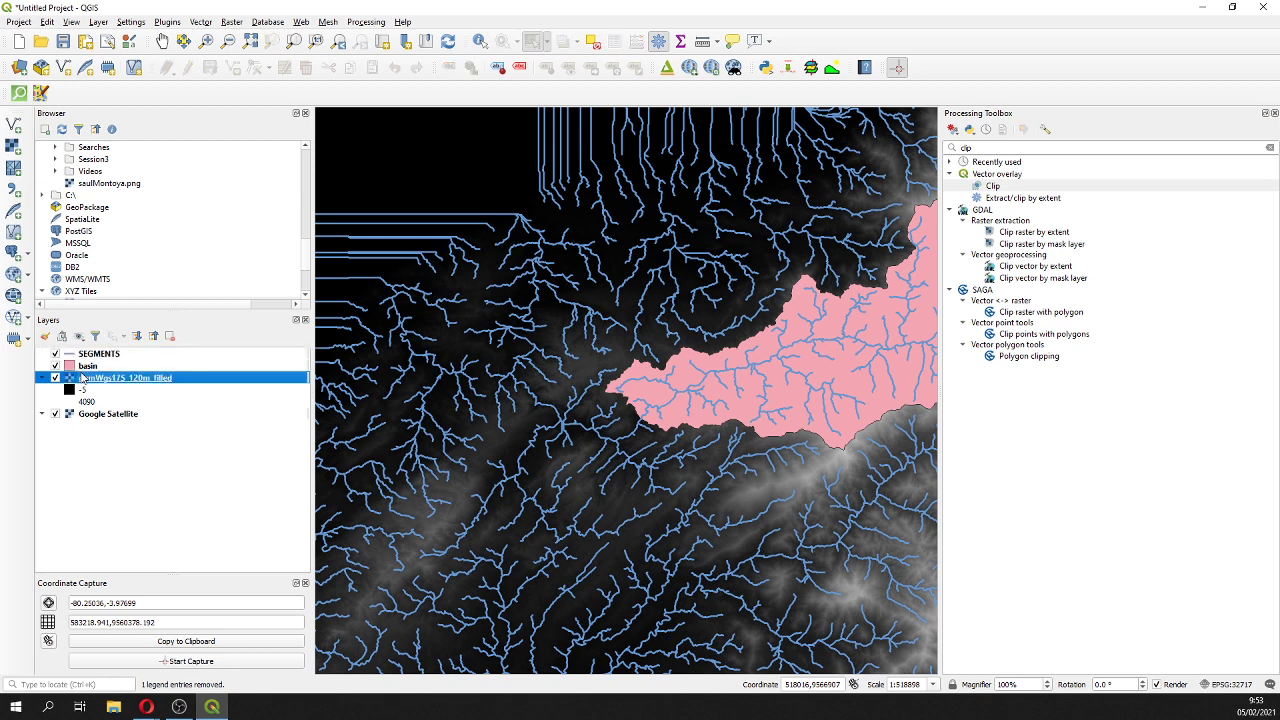
pyautogui.click(88, 366)
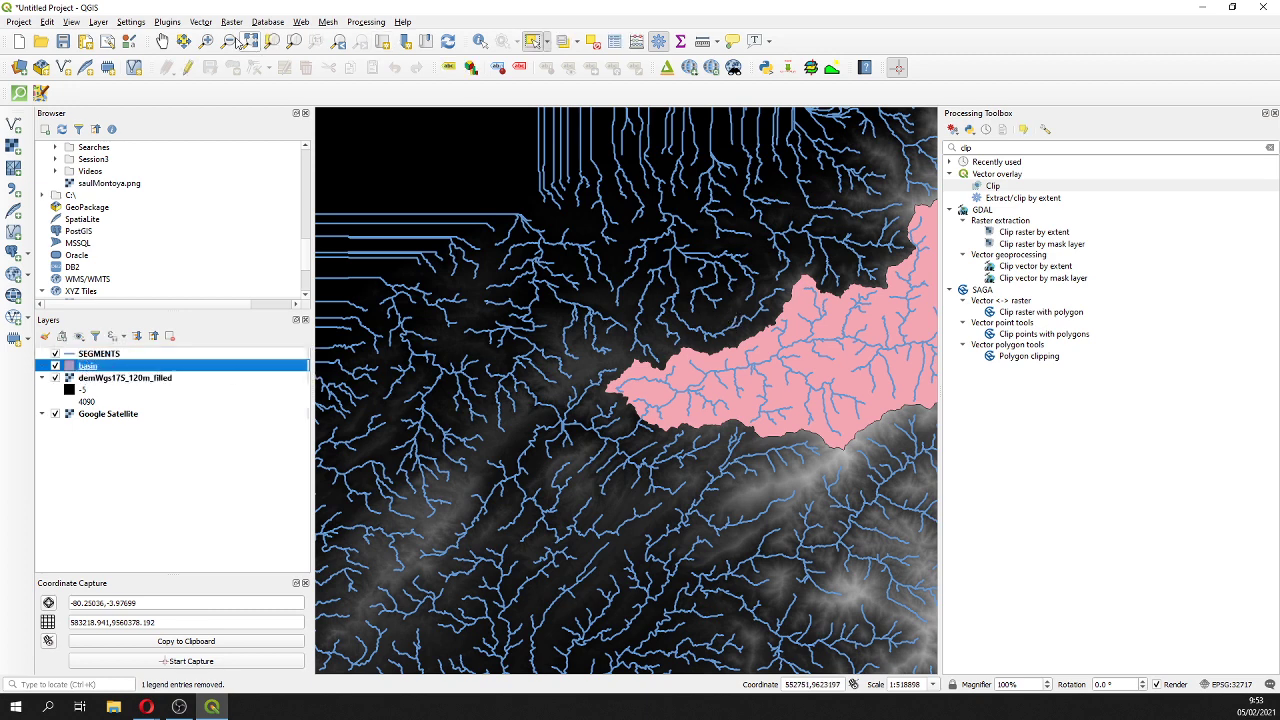
pyautogui.click(162, 41)
pyautogui.moveTo(755, 411); pyautogui.dragTo(460, 443)
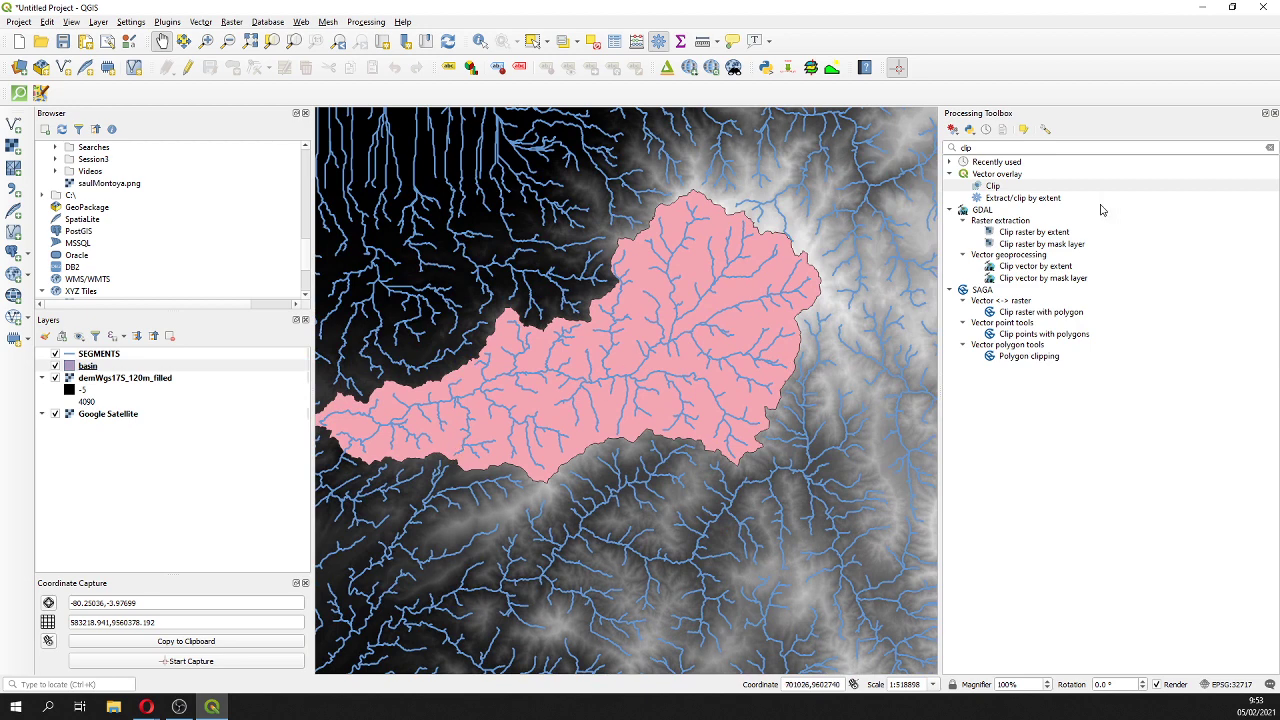
pyautogui.doubleClick(1006, 188)
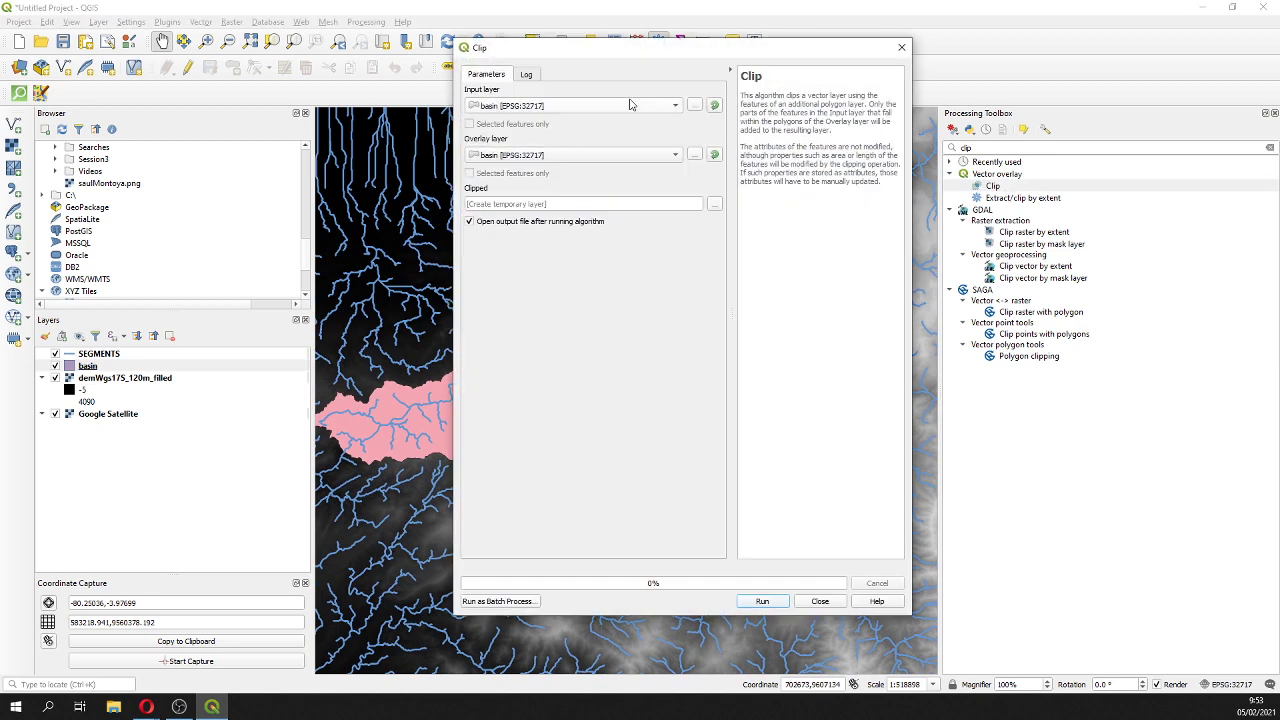
pyautogui.click(630, 104)
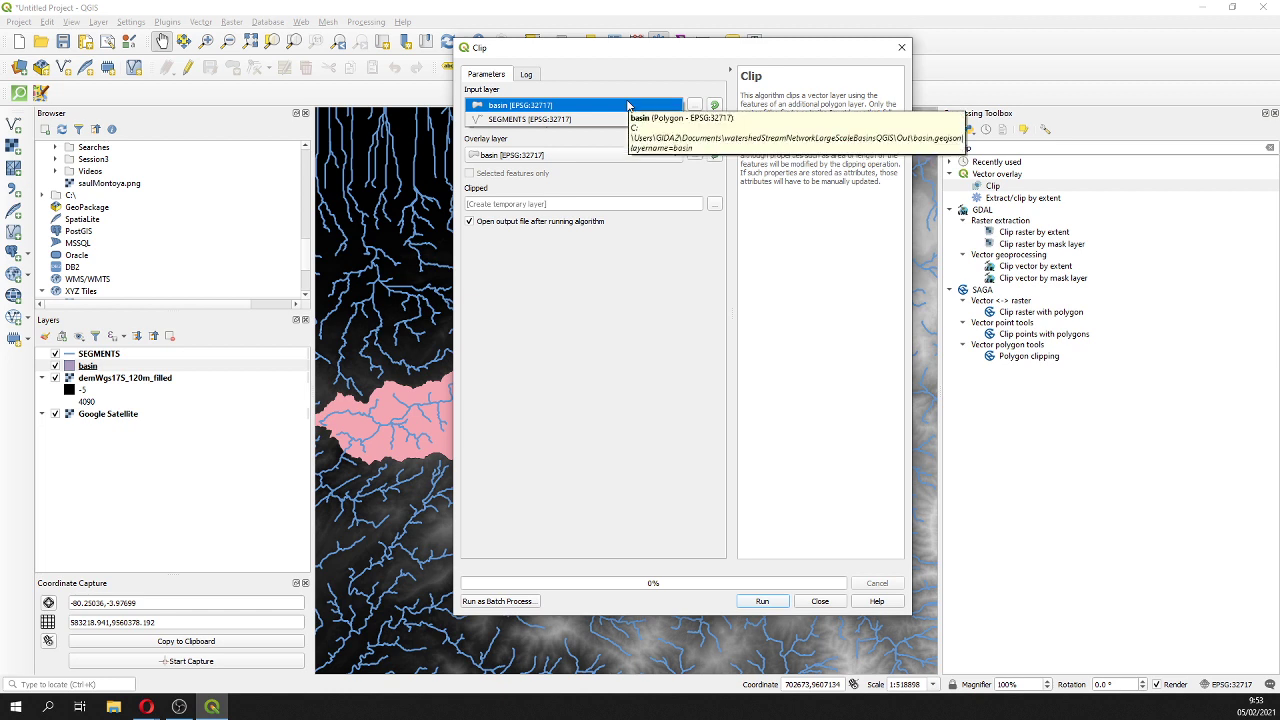
pyautogui.click(628, 104)
pyautogui.click(620, 108)
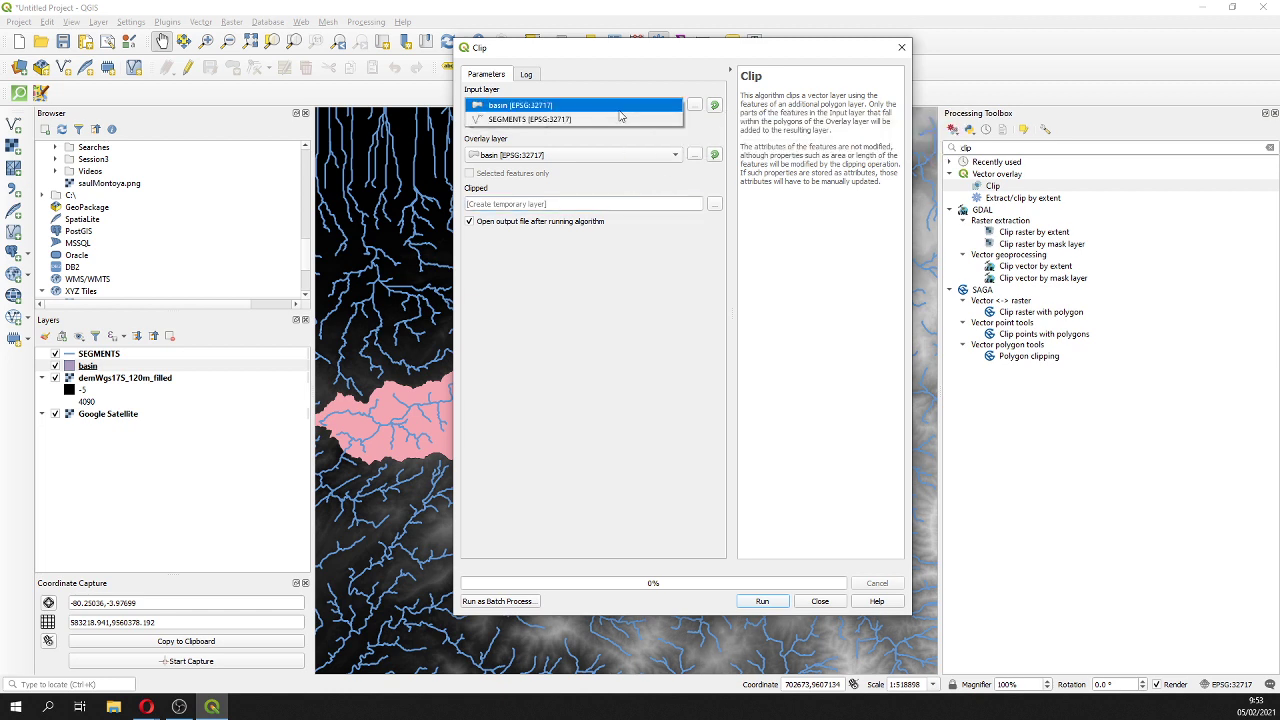
pyautogui.click(620, 118)
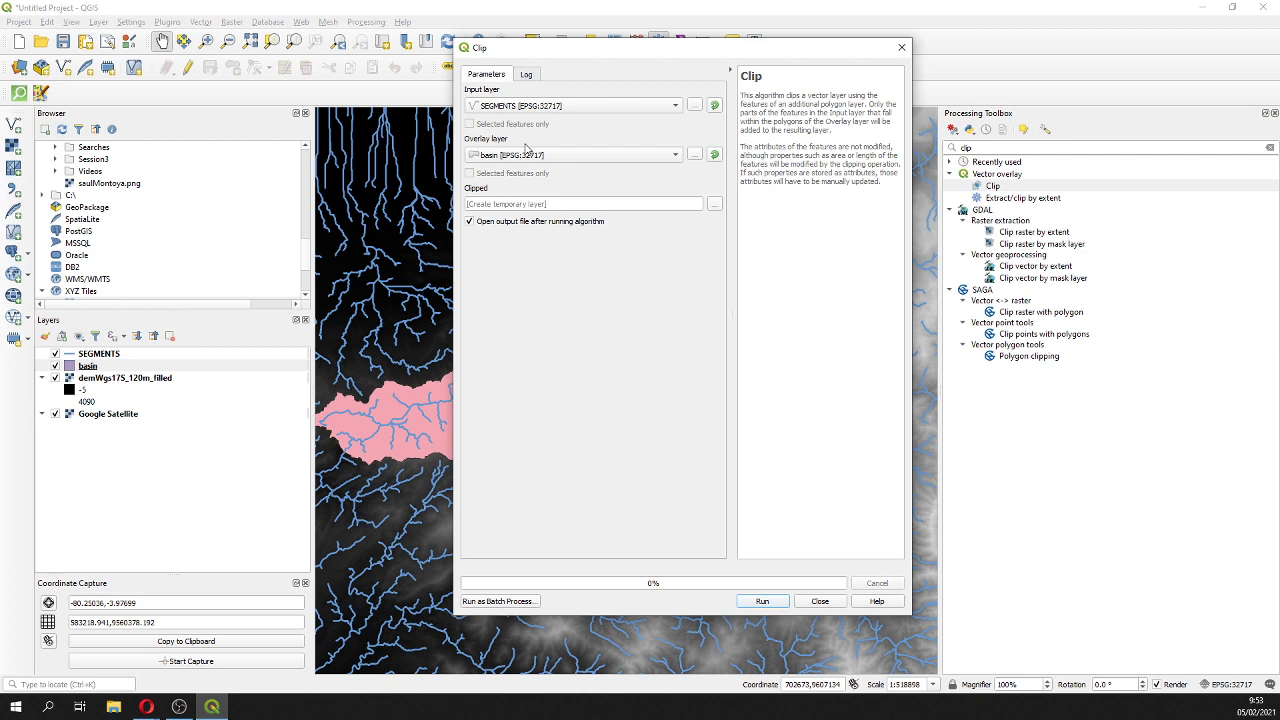
pyautogui.click(781, 601)
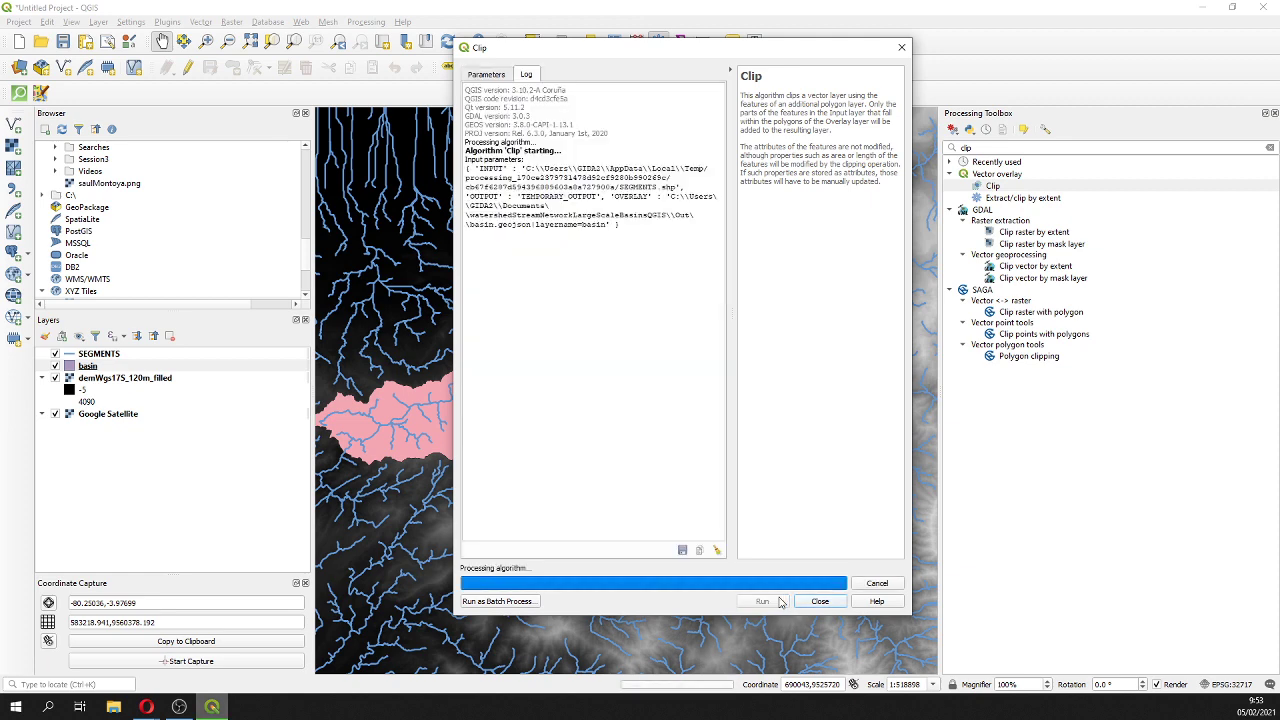
pyautogui.click(901, 47)
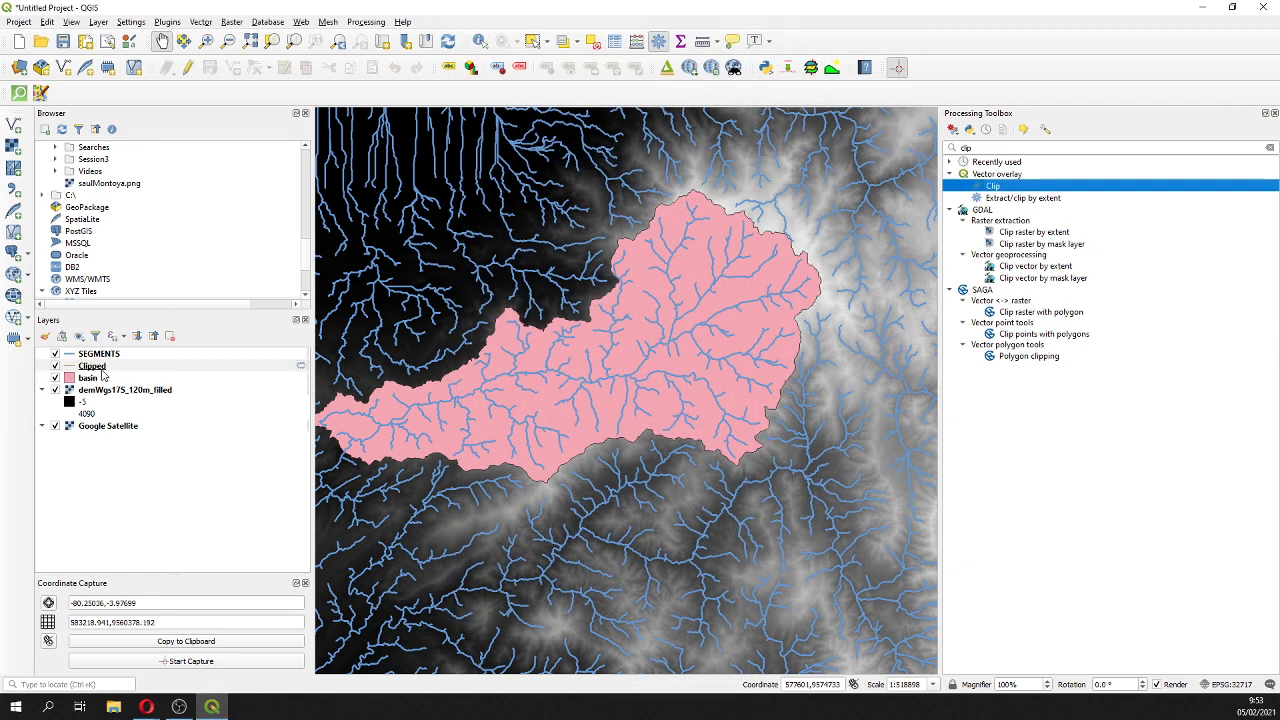
# - Hide the SEGMENTS layer so only the streams clipped to the basin are drawn
pyautogui.click(55, 354)
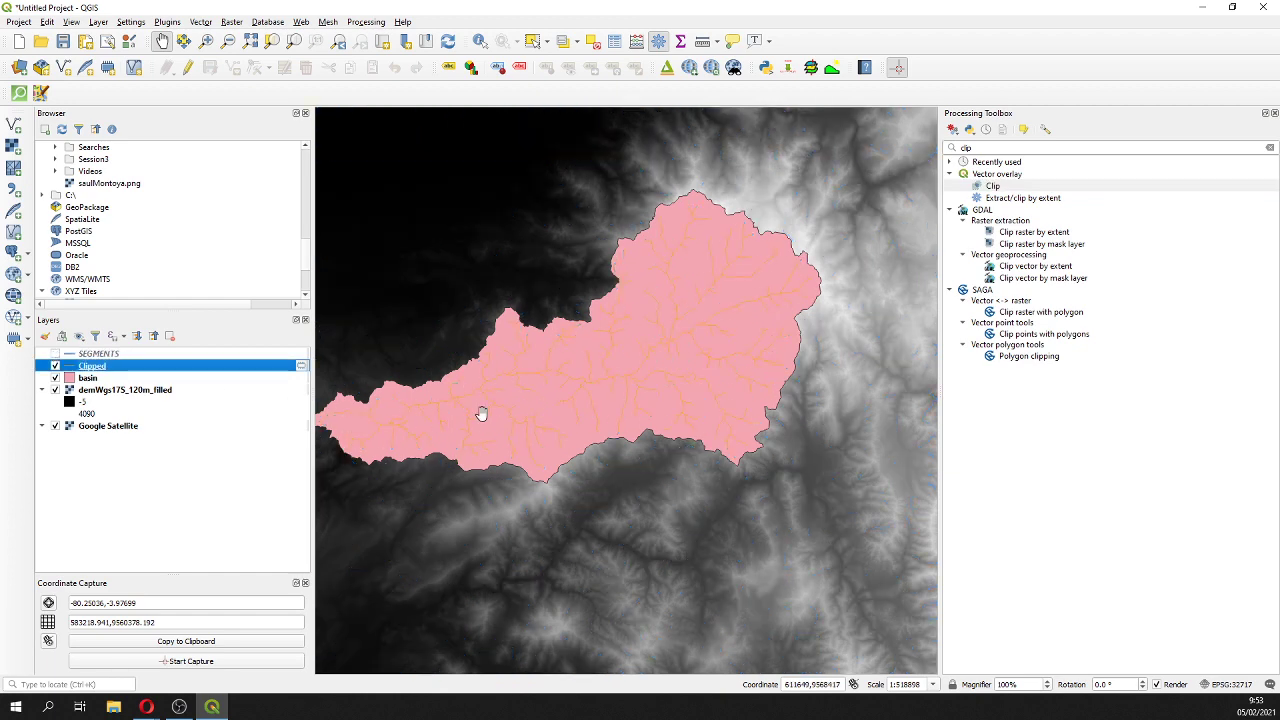
pyautogui.scroll(-1, 483, 414)
pyautogui.moveTo(483, 414); pyautogui.dragTo(516, 419)
pyautogui.scroll(1, 516, 418)
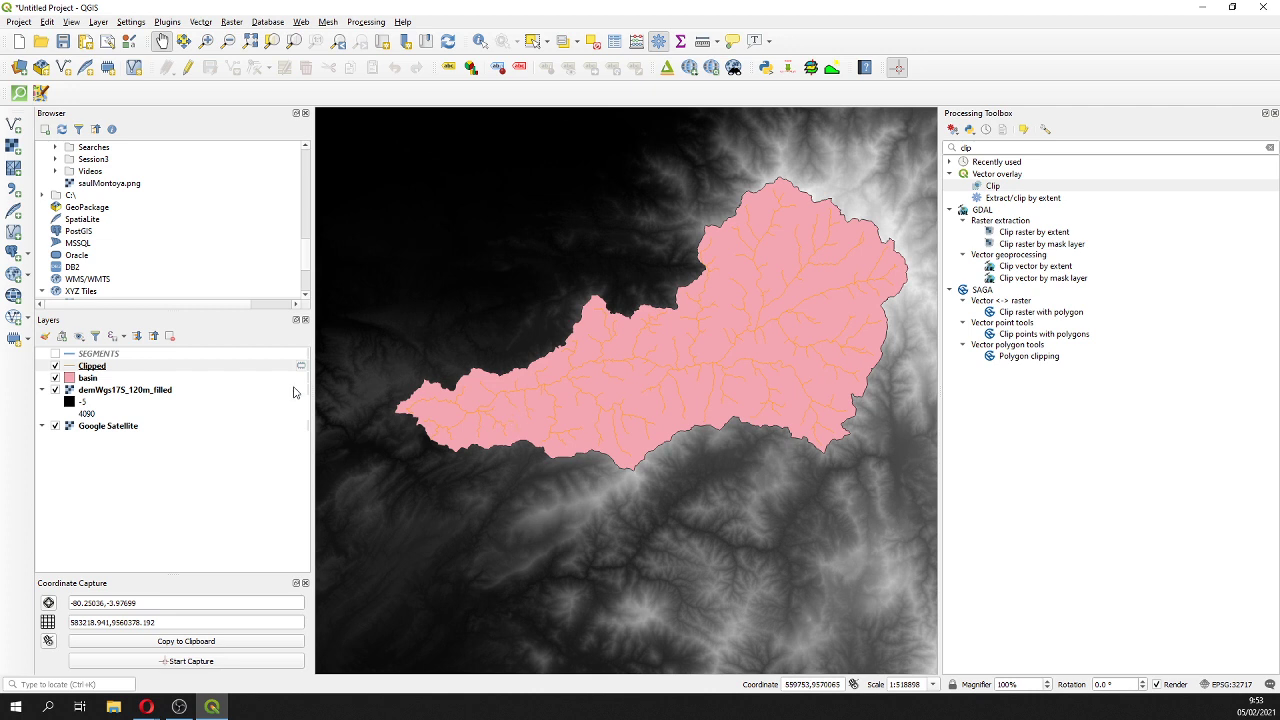
# - Style the Clipped stream lines with the topo hydrology symbol preset
pyautogui.click(74, 368)
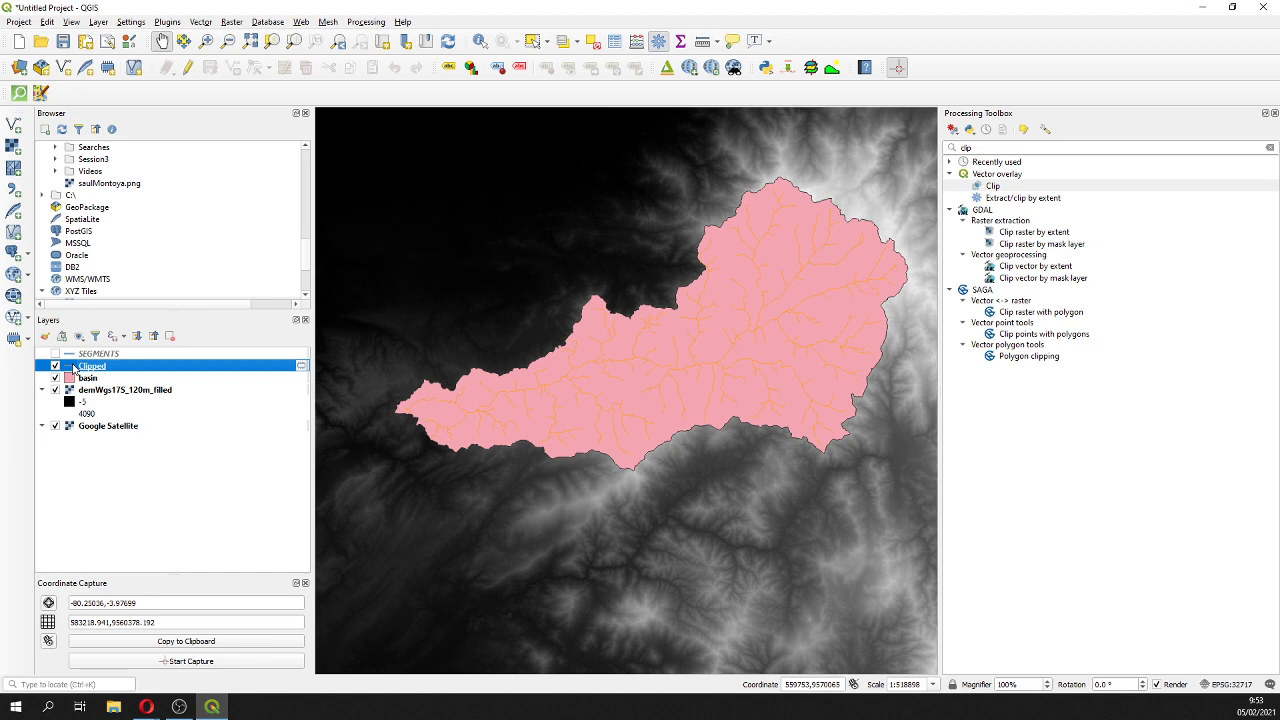
pyautogui.doubleClick(74, 368)
pyautogui.scroll(-3, 533, 407)
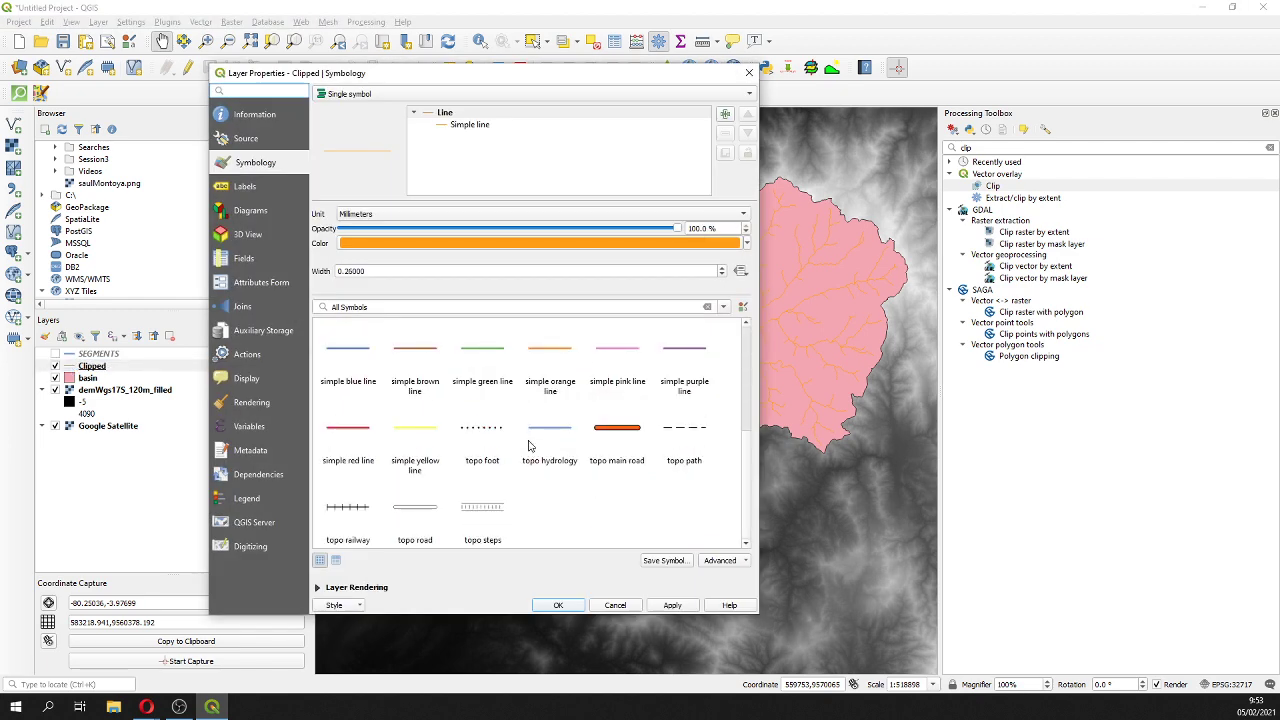
pyautogui.click(542, 430)
pyautogui.click(681, 606)
pyautogui.click(566, 604)
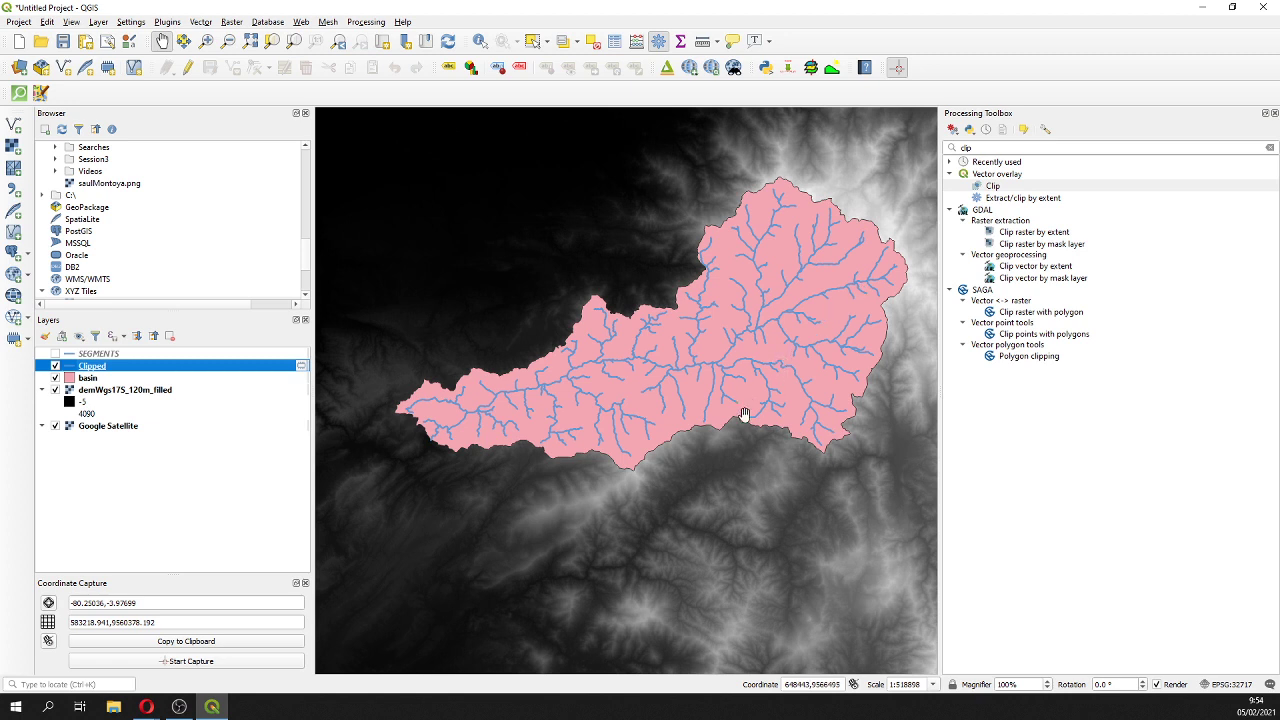
# - Measure the straight-line length of the basin from its western outlet to its far eastern edge
pyautogui.moveTo(744, 414); pyautogui.dragTo(696, 537)
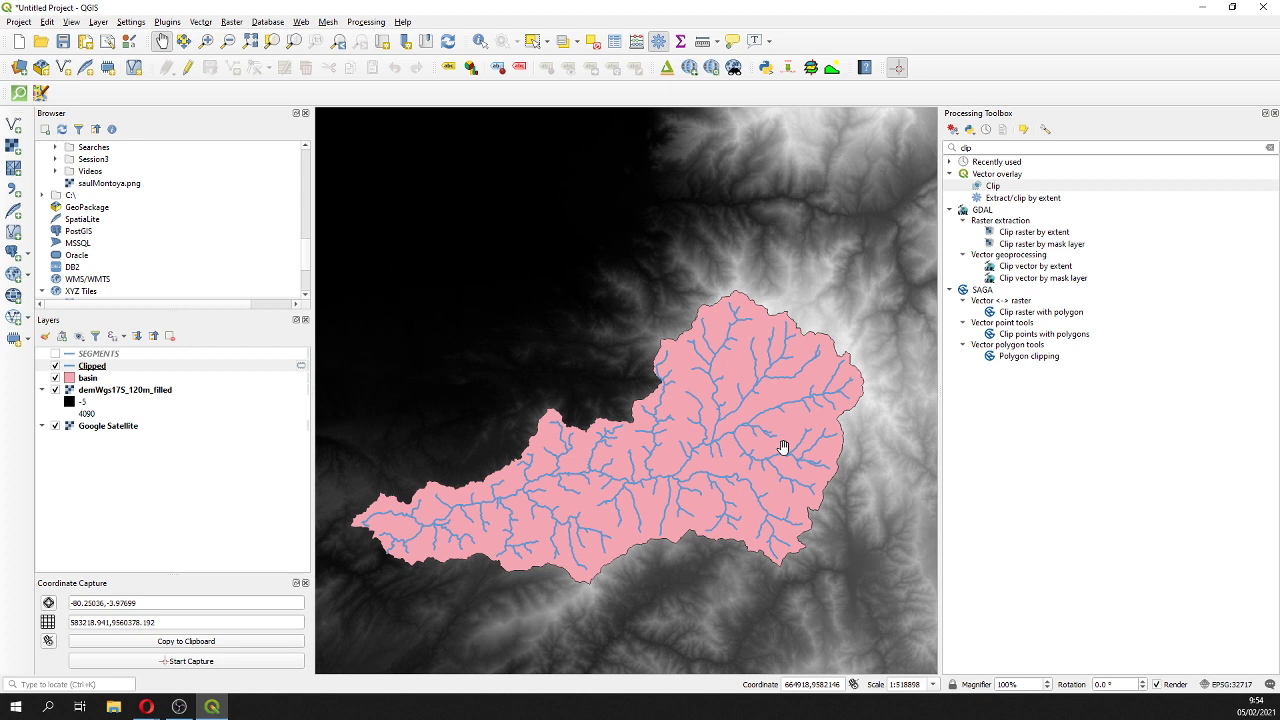
pyautogui.click(704, 41)
pyautogui.click(356, 524)
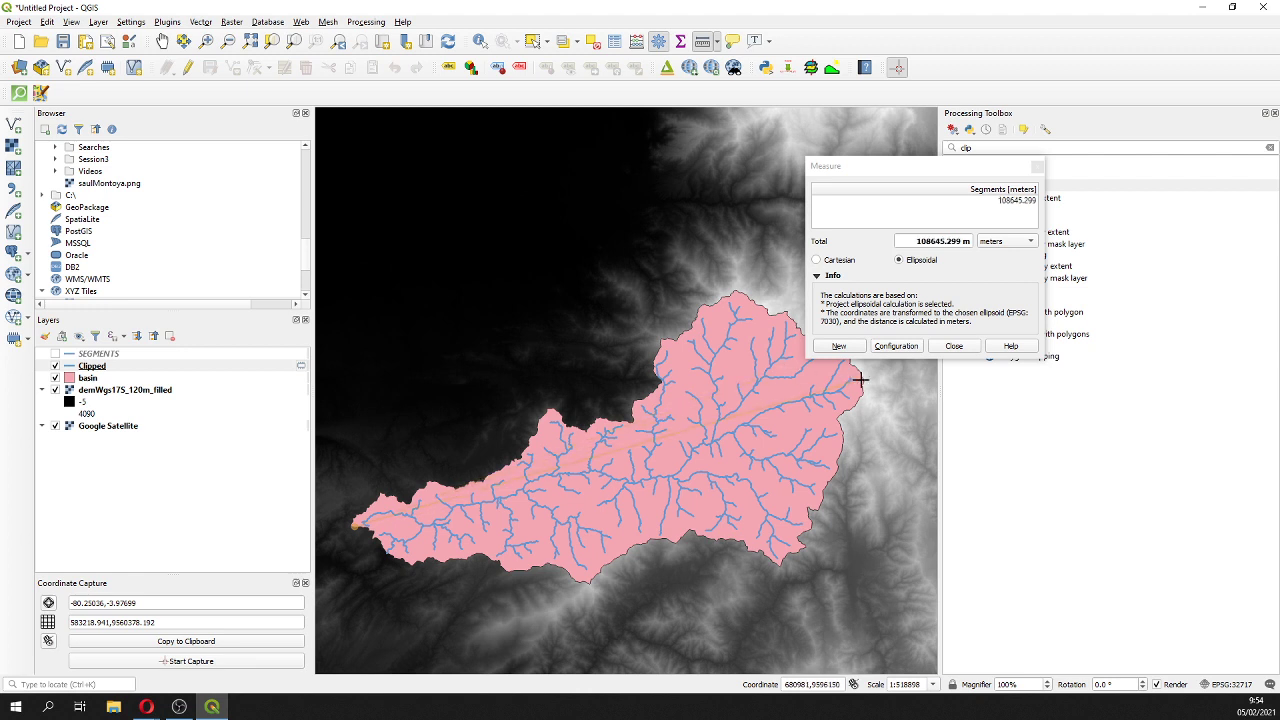
pyautogui.click(860, 379)
pyautogui.click(954, 345)
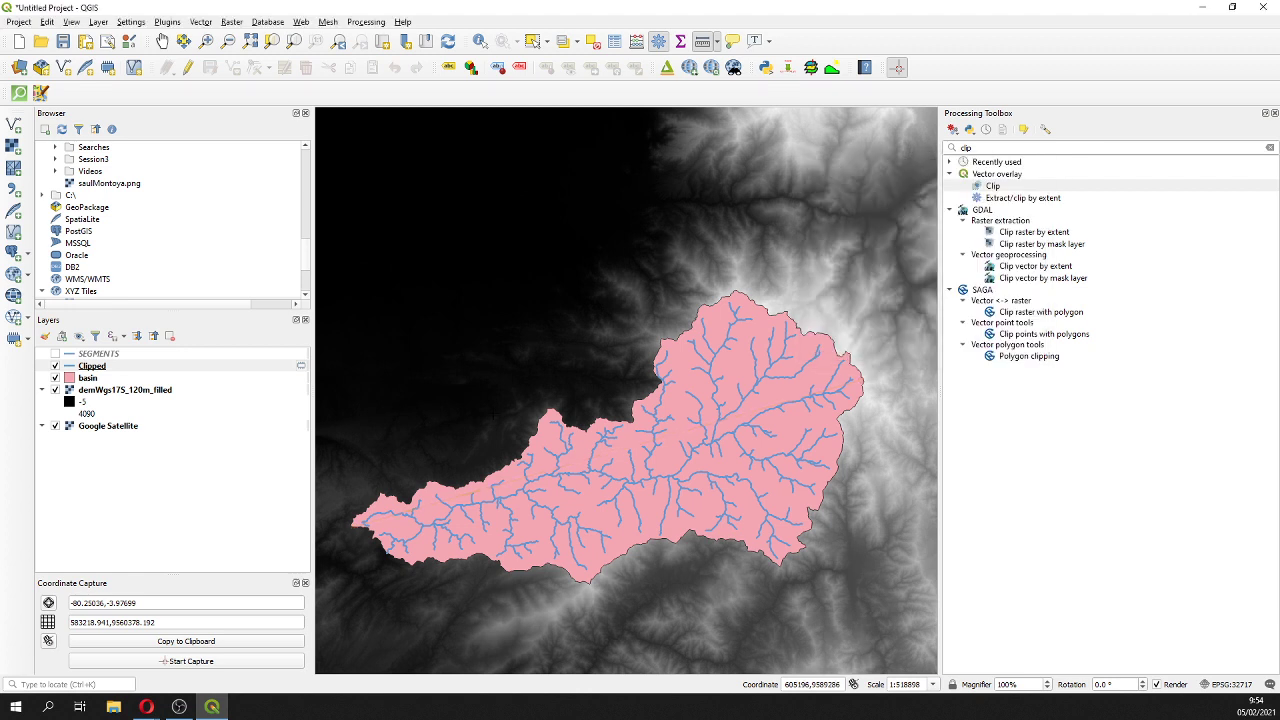